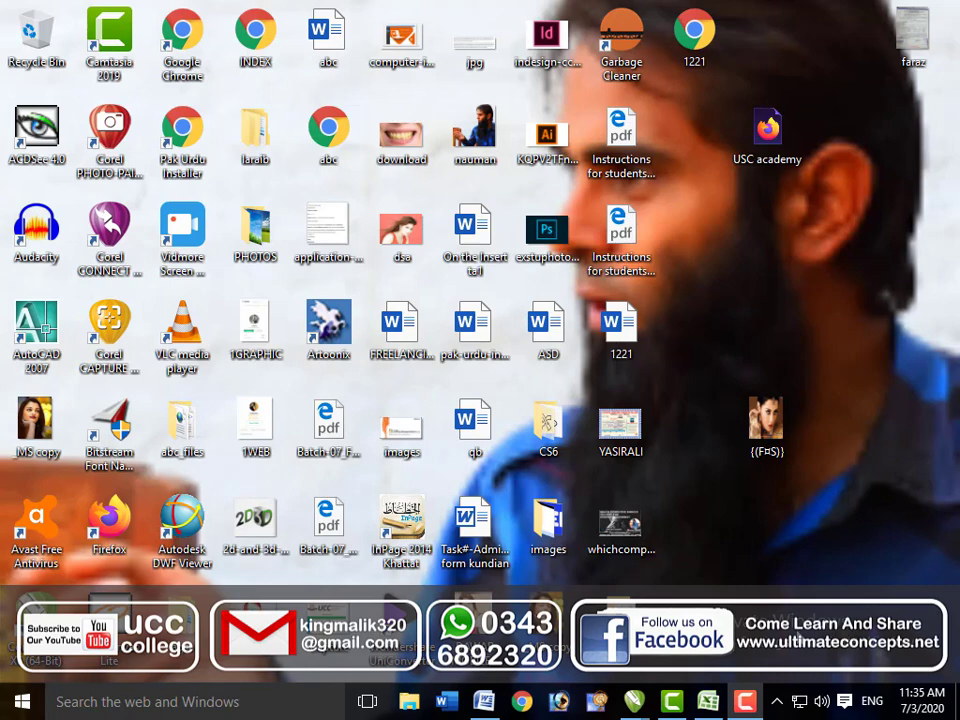
- Switch to the SALARY SHEET workbook in Excel and view the end of the payroll table at 50% zoom
left_click(710, 700)
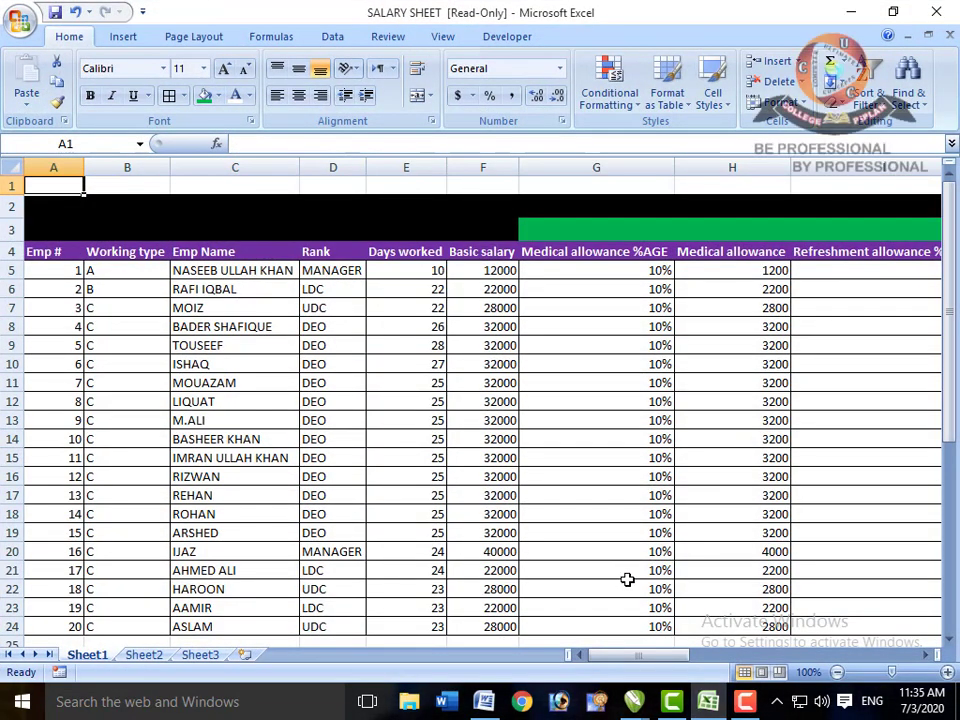
key("Down")
key("Right")
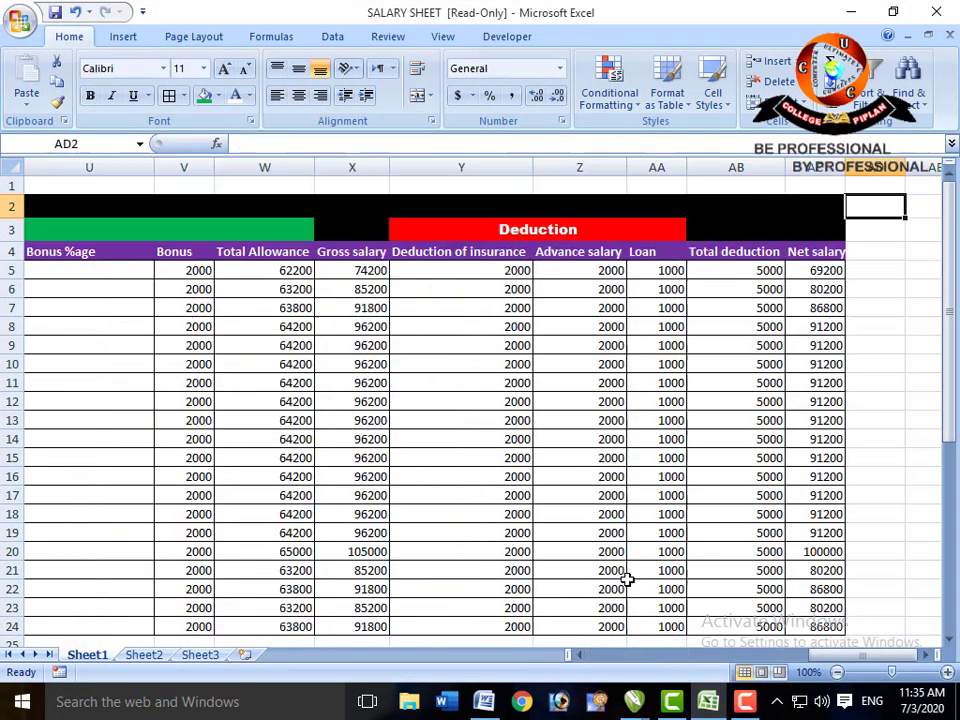
left_click(837, 672)
left_click(837, 672)
left_click(837, 672)
left_click(837, 672)
left_click(837, 672)
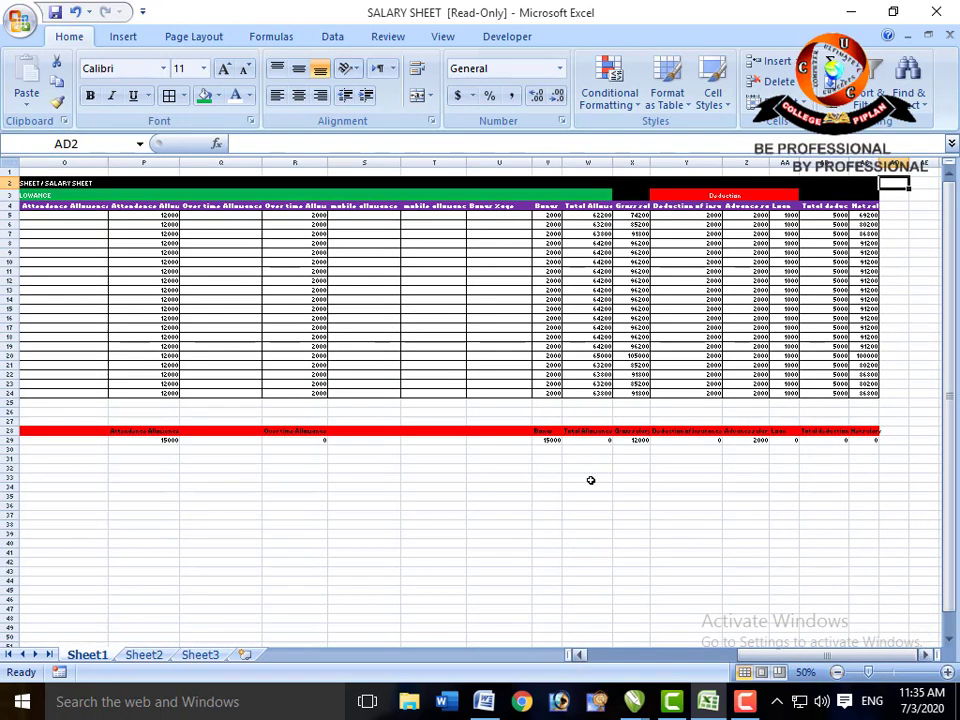
- Examine the payroll title and the allowance columns in the middle of the sheet at 80% zoom
key("Up")
key("Left")
key("Left")
key("Left")
key("Left")
key("Left")
key("Left")
key("Left")
key("Left")
key("Left")
key("Left")
key("Left")
key("Left")
key("Left")
key("Left")
key("Left")
key("Left")
key("Left")
key("Left")
key("Left")
key("Left")
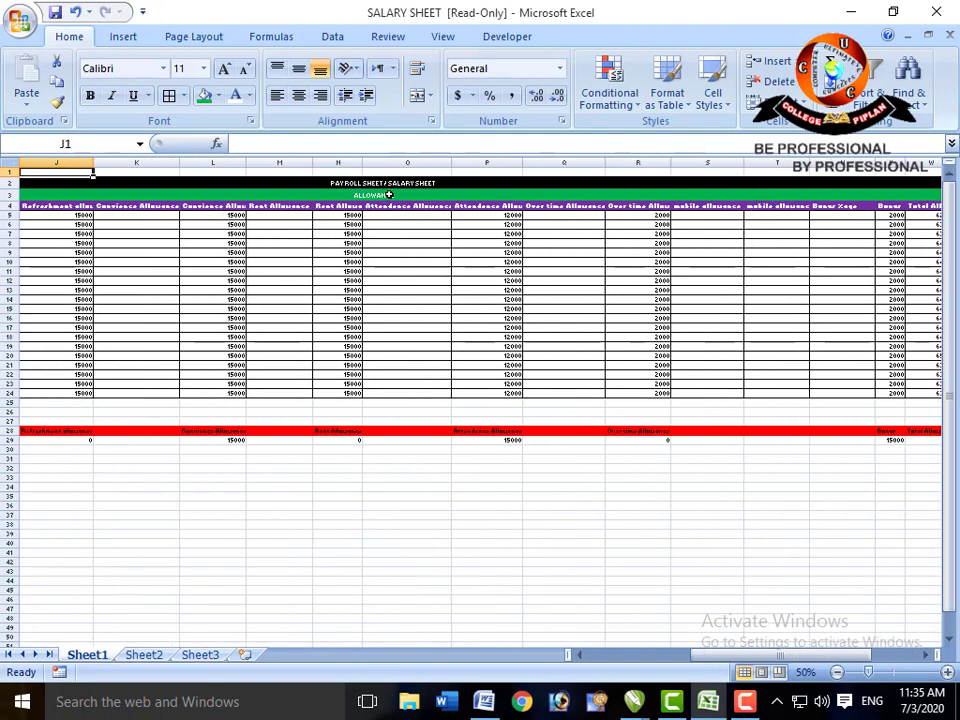
left_click(948, 673)
left_click(948, 673)
left_click(948, 673)
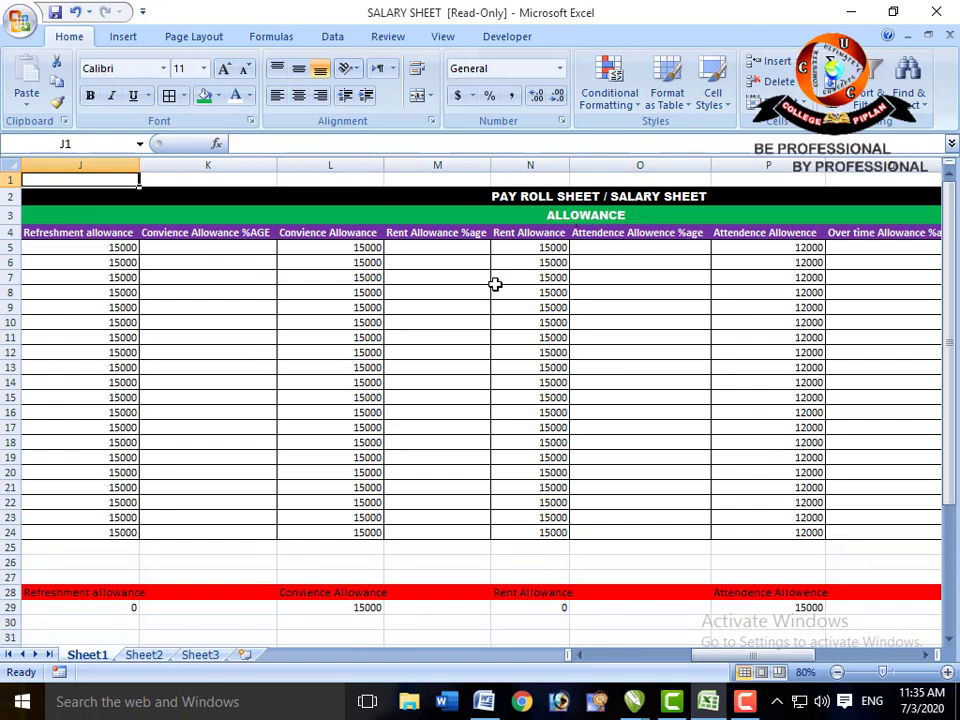
- Examine the employee detail columns at the start of the payroll table
key("Left")
key("Left")
key("Left")
key("Left")
key("Left")
key("Left")
key("Left")
key("Left")
key("Left")
key("Down")
key("Down")
key("Down")
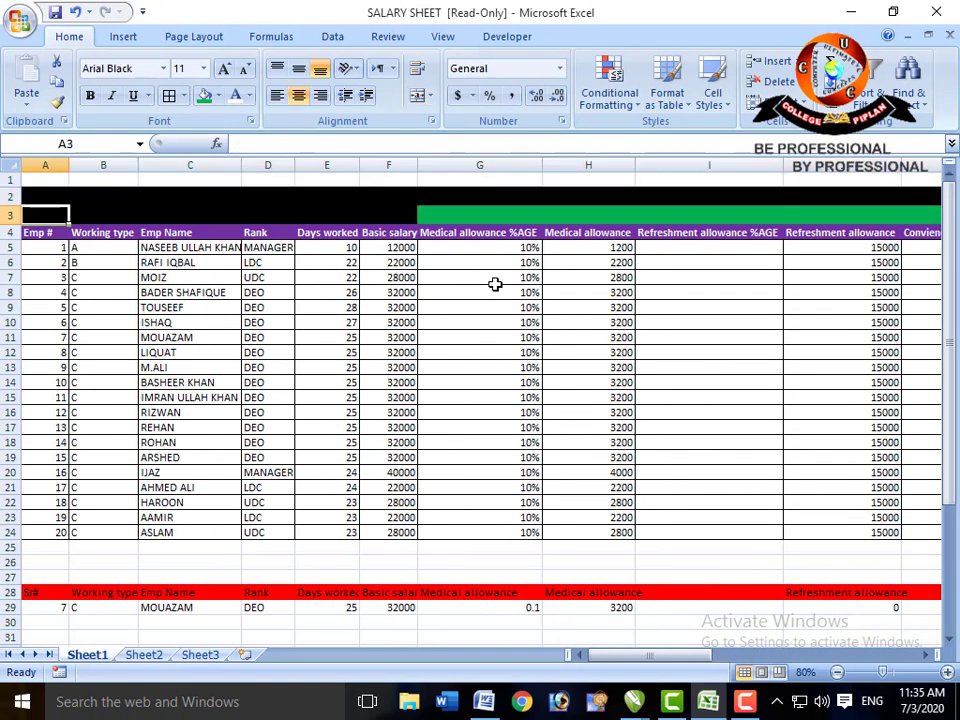
- Enlarge the sheet to 160% zoom and examine the heading rows above the employee records
left_click(948, 675)
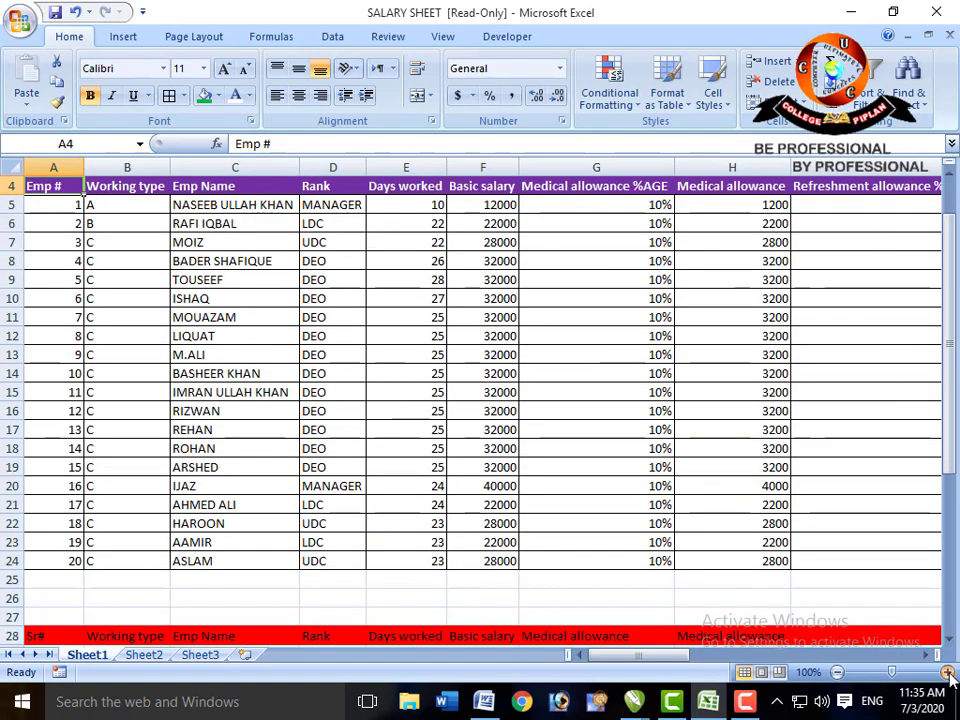
left_click(948, 675)
left_click(948, 675)
left_click(948, 675)
left_click(948, 675)
left_click(948, 675)
left_click(948, 675)
left_click(948, 675)
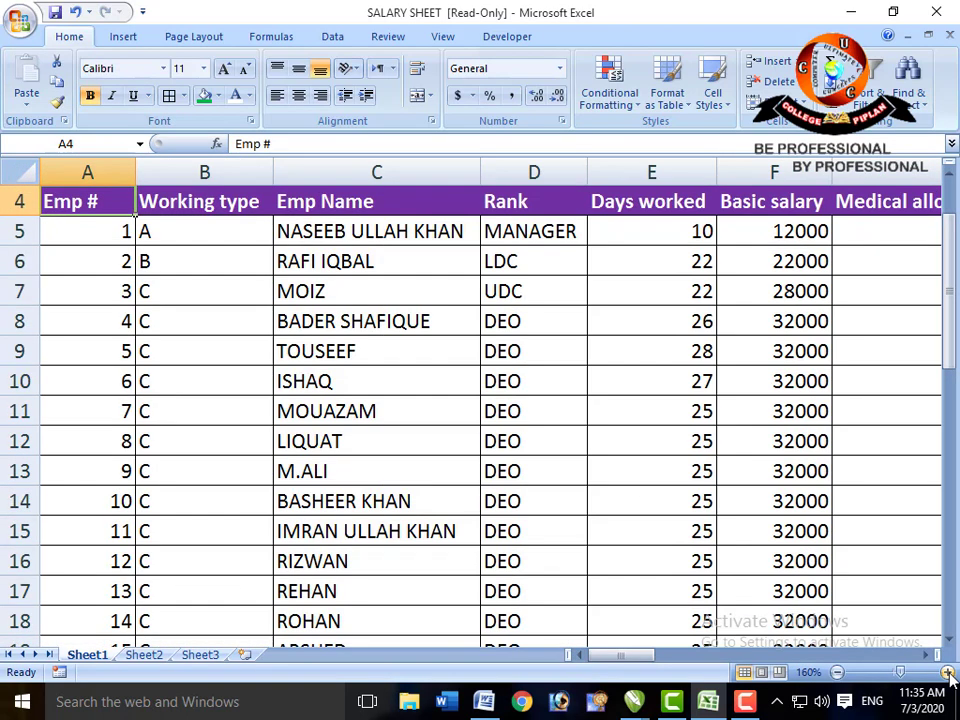
key("Up")
key("Up")
key("Up")
key("Down")
key("Down")
key("Down")
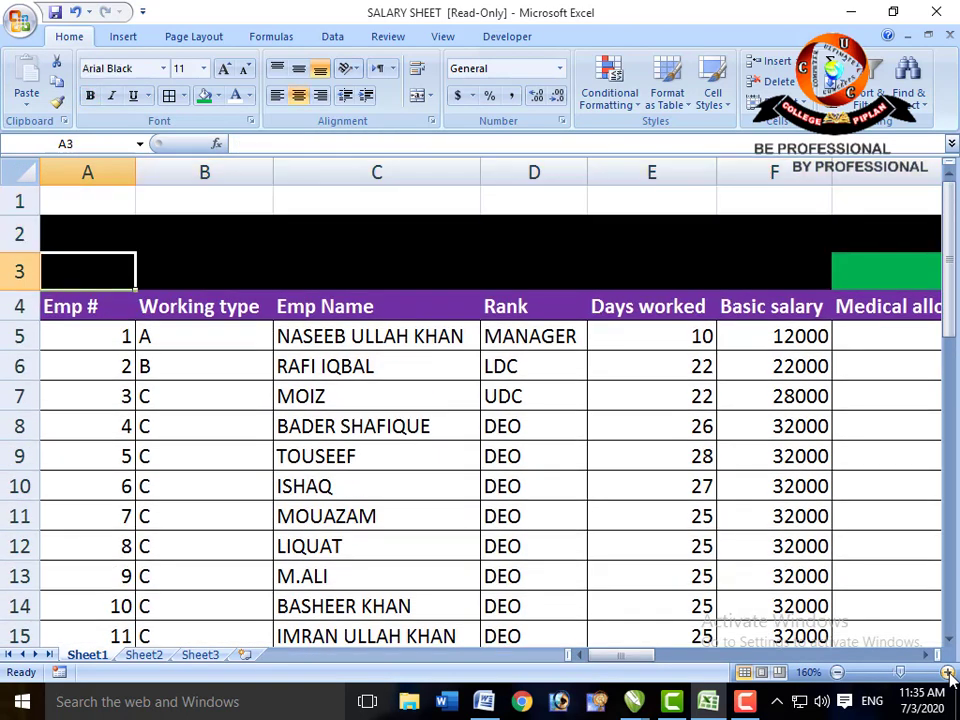
- Try 454 as the Emp # in cell A5, and undo the entry
key("Down")
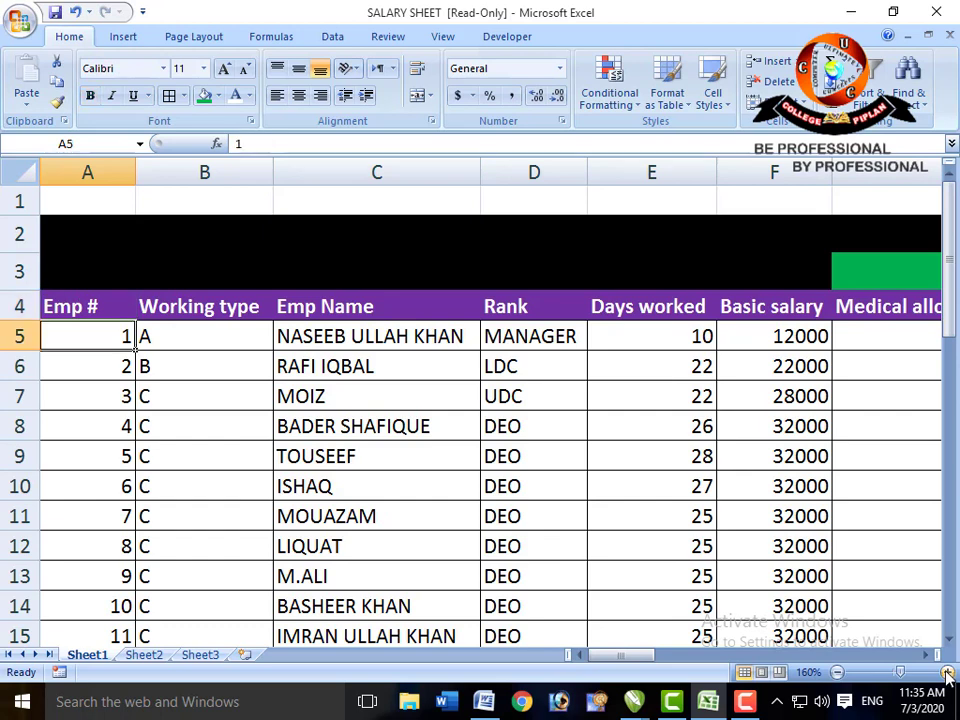
type("454")
key("Return")
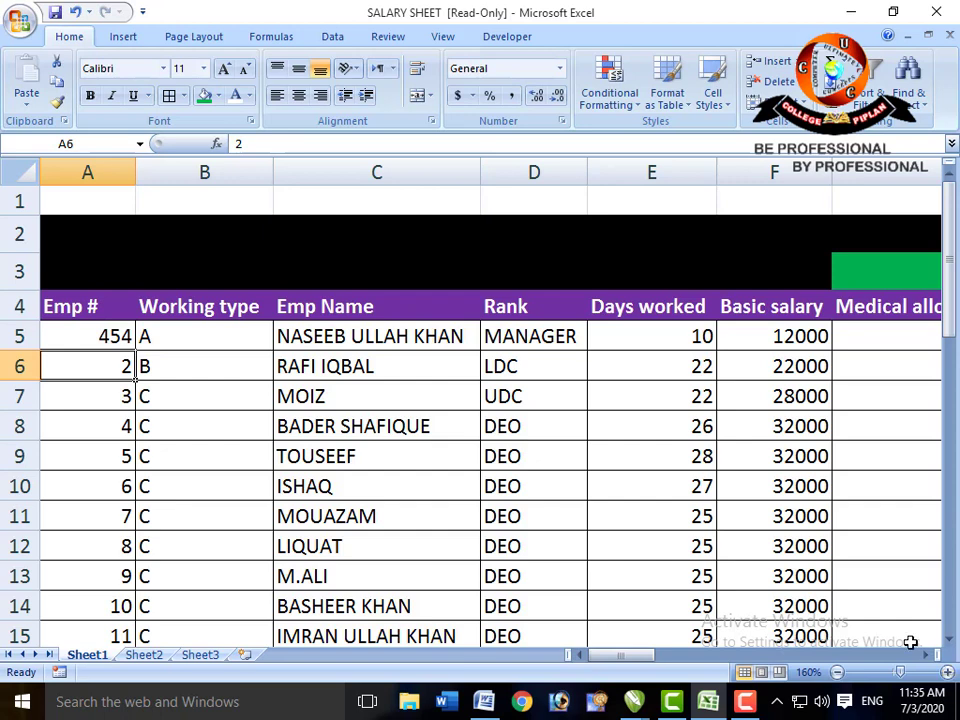
key("ctrl+z")
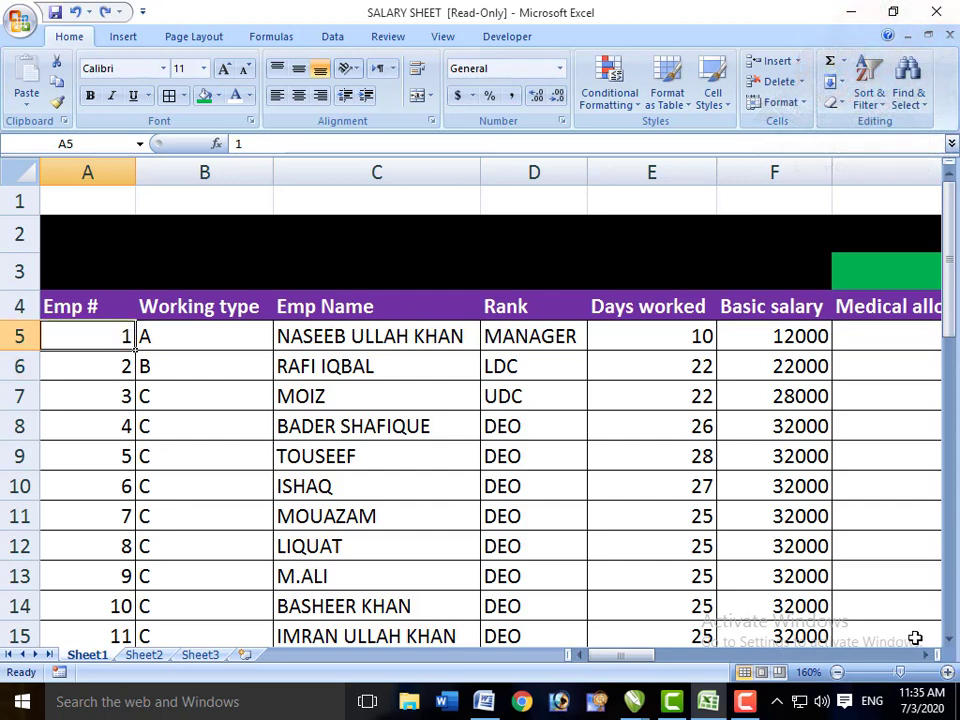
- Examine the row 4 headings from Emp # through Basic salary one by one
key("Down")
key("Up")
key("Up")
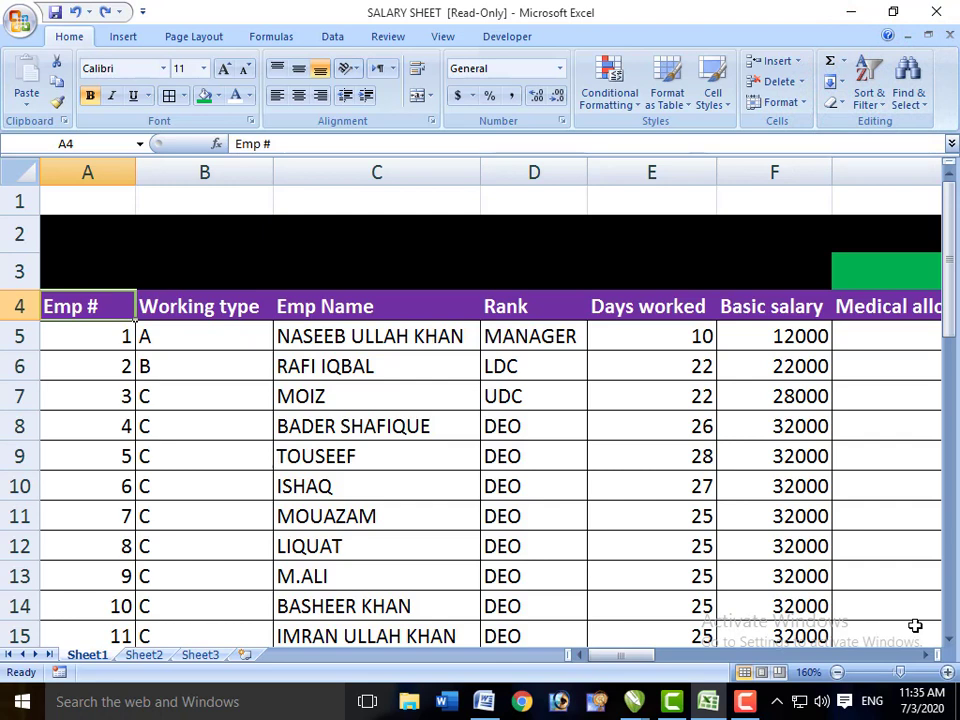
key("Right")
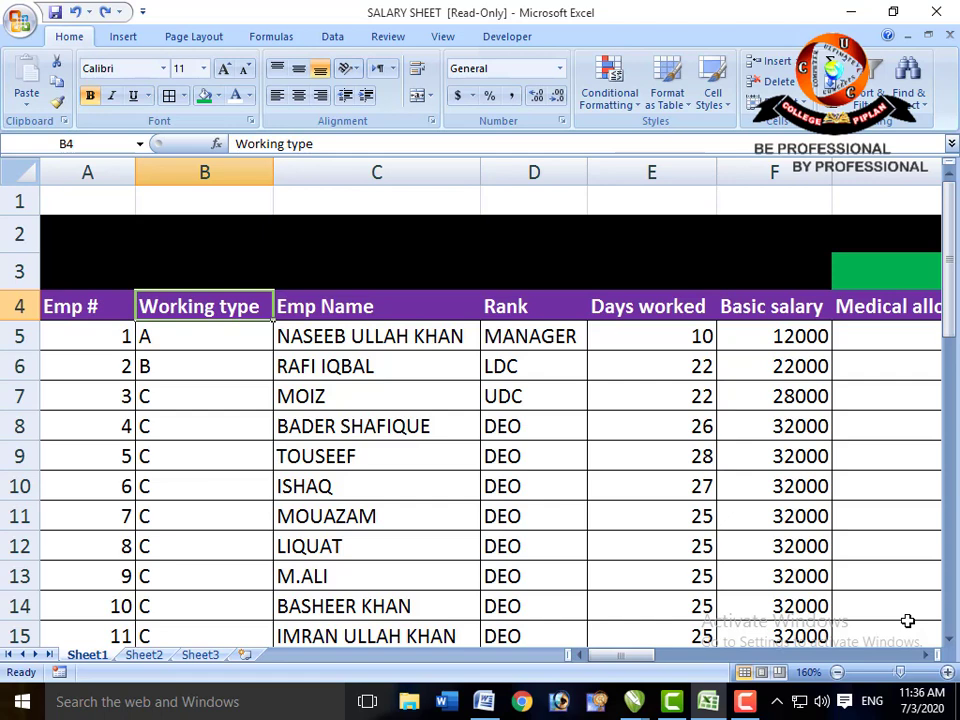
key("Right")
key("Down")
key("Up")
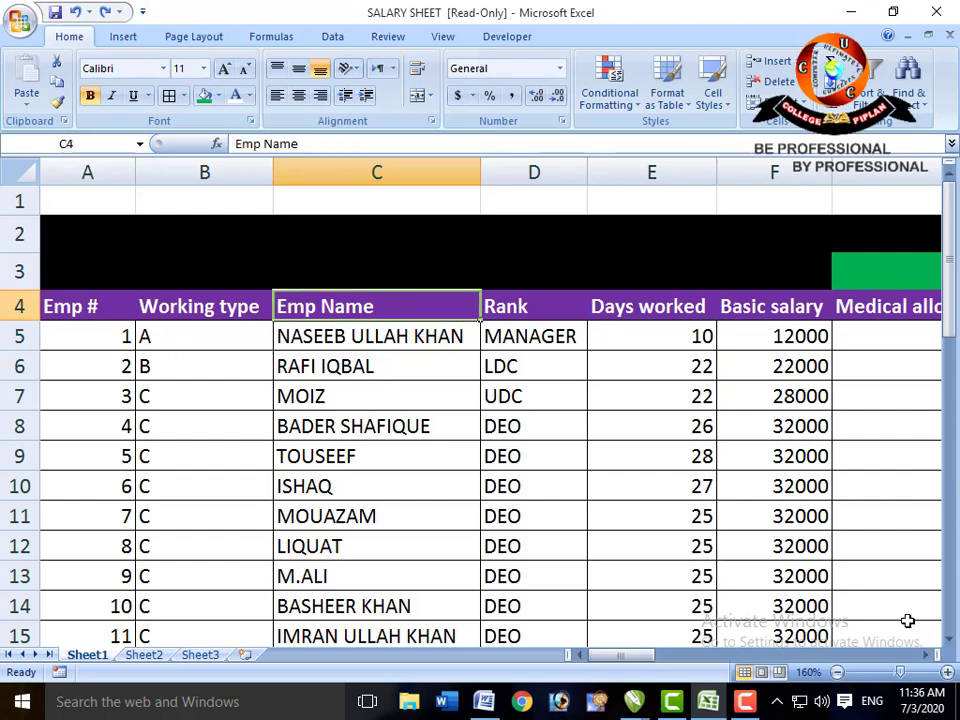
key("Right")
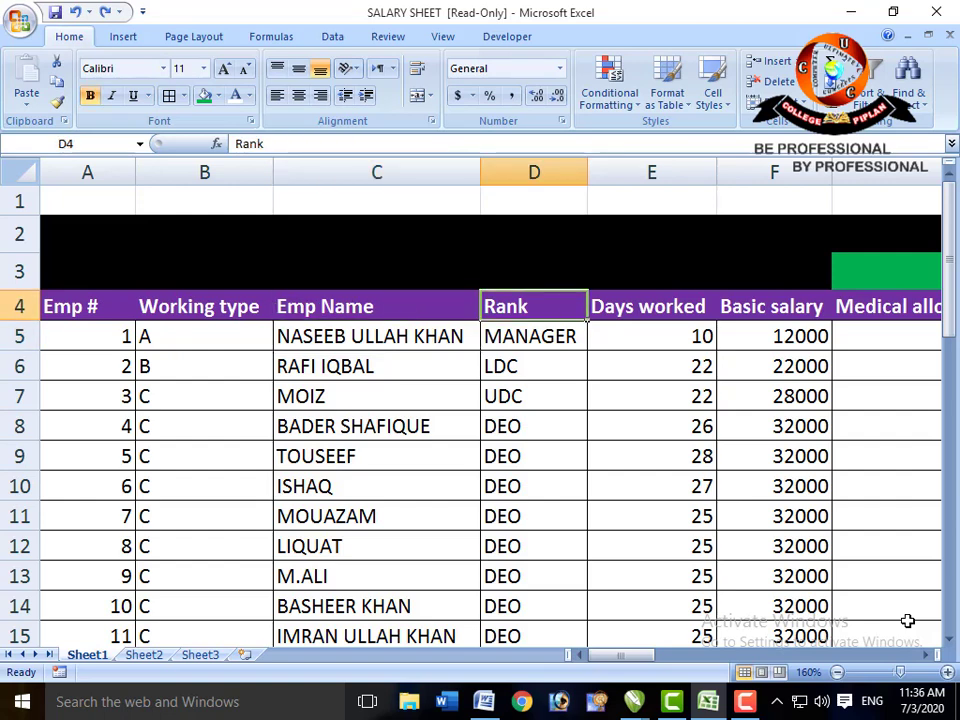
key("Right")
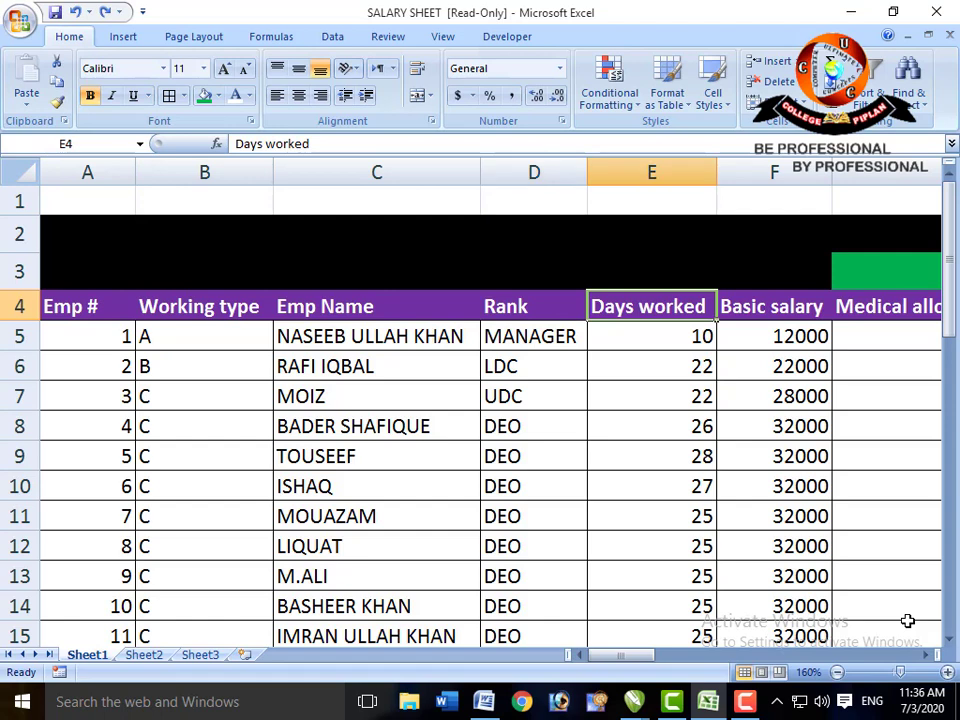
key("Right")
key("Left")
key("Right")
key("Left")
key("Right")
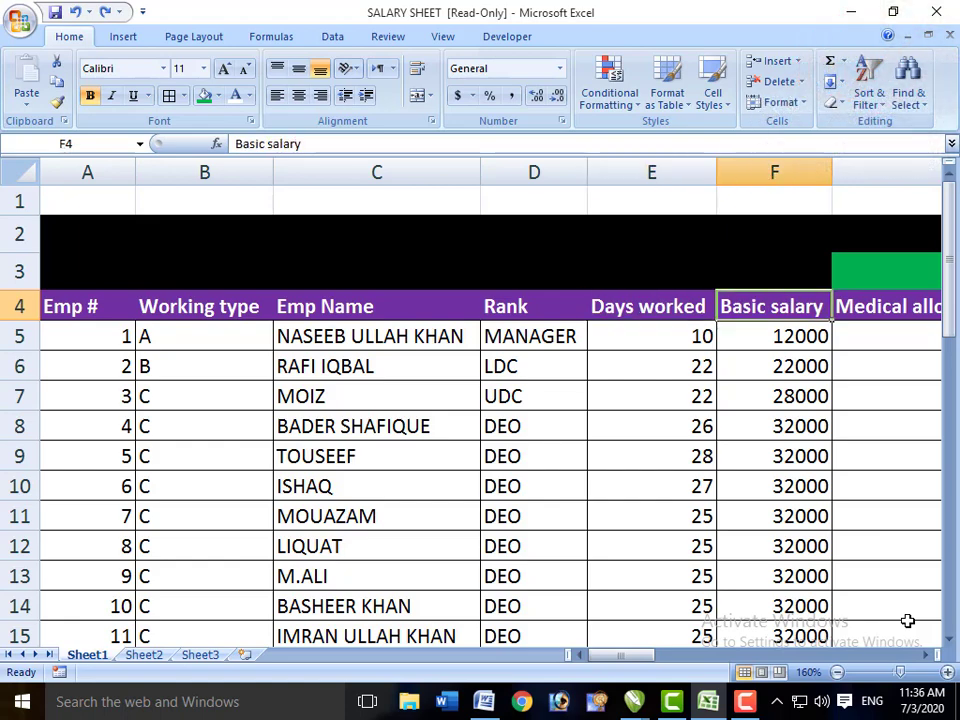
- Look over the allowance headings from Medical allowance %AGE through Rent Allowance and return to Basic salary
key("Right")
key("Right")
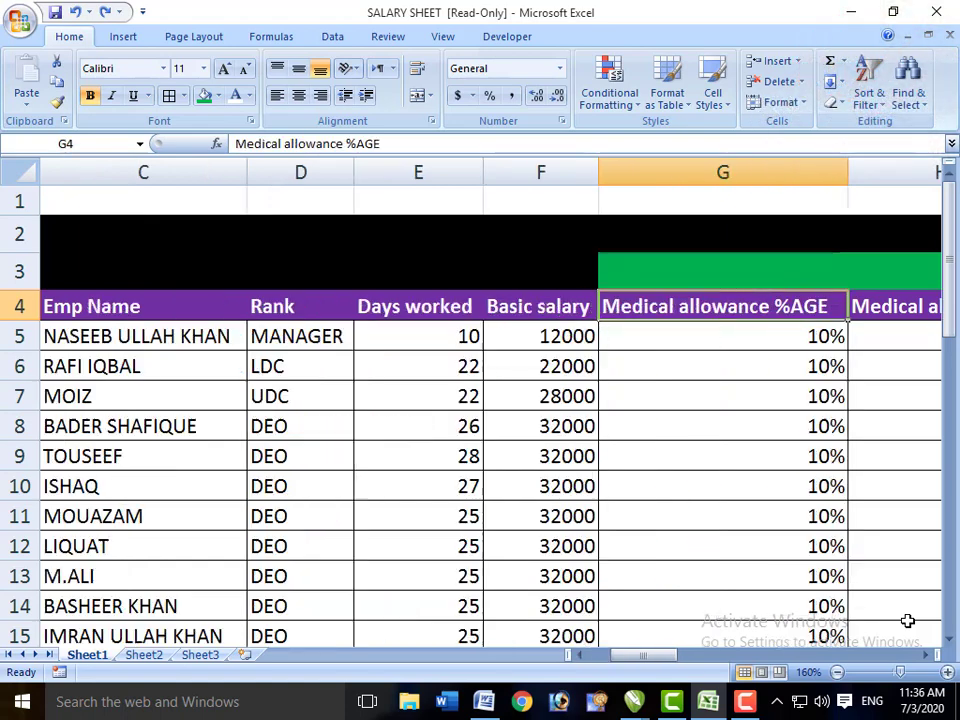
key("Right")
key("Right")
key("Right")
key("Right")
key("Right")
key("Right")
key("Right")
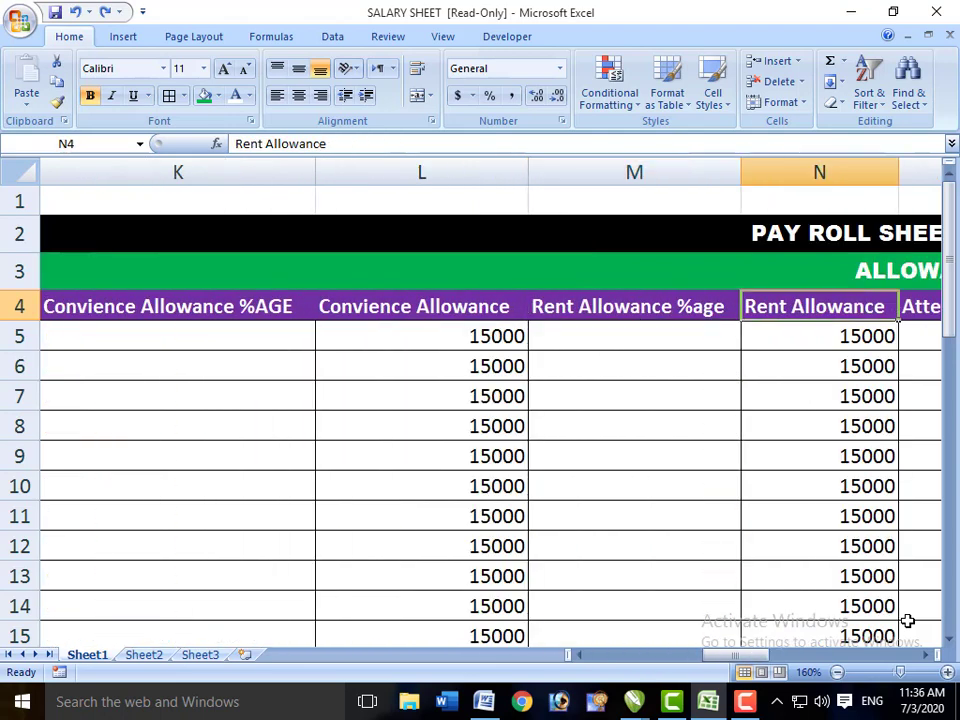
key("Left")
key("Left")
key("Left")
key("Left")
key("Left")
key("Left")
key("Left")
key("Left")
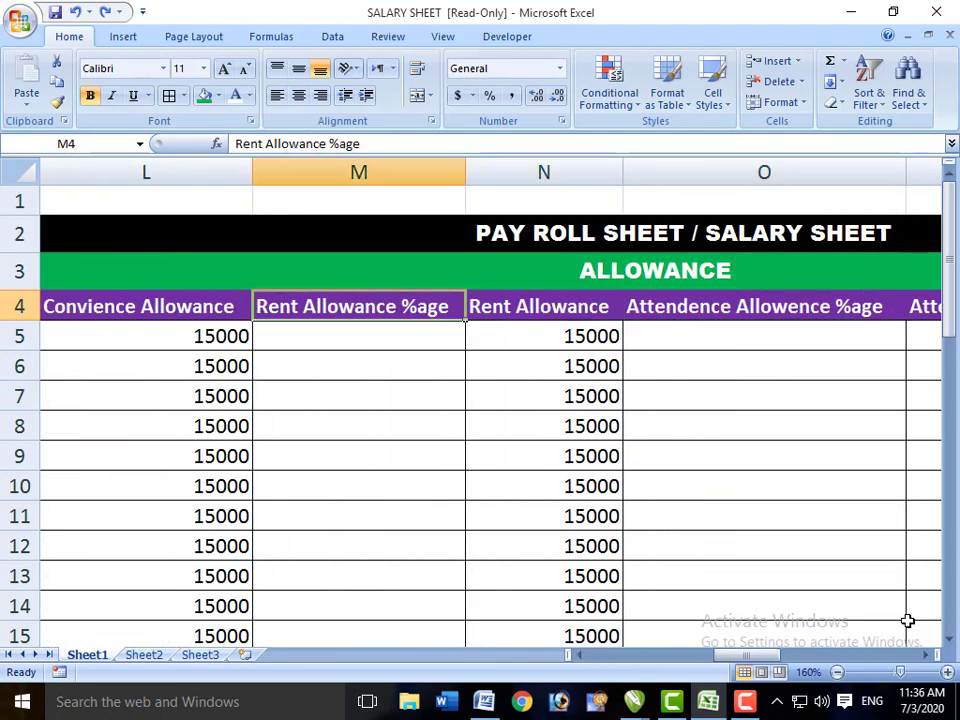
key("Left")
key("Left")
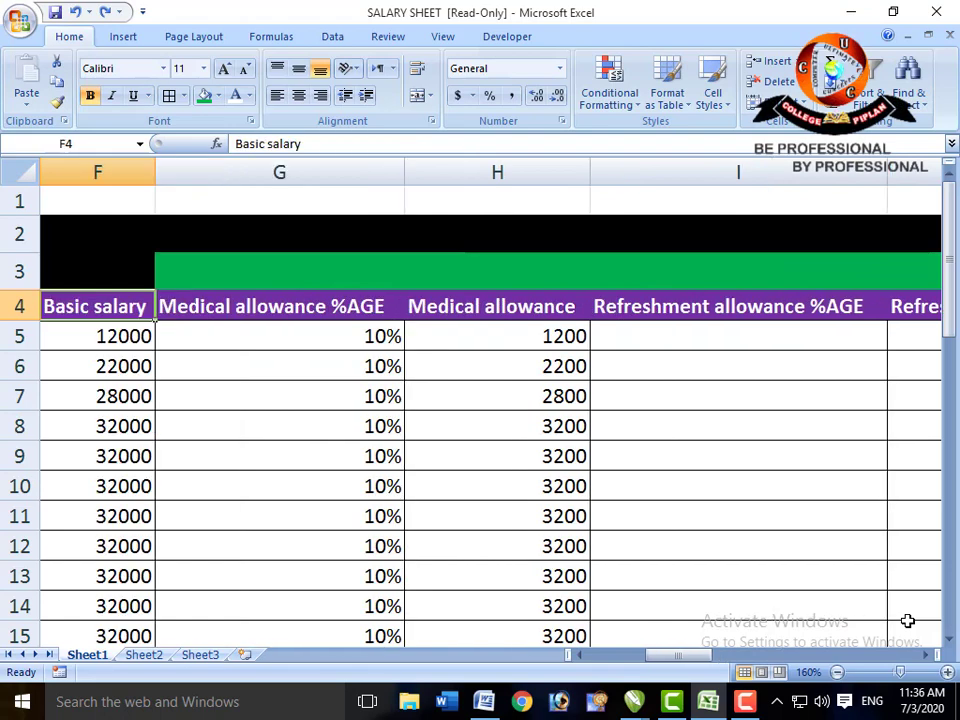
- Examine how the first employee's basic salary and medical percentage relate to Medical allowance, and view the Refreshment allowance headings
key("Right")
key("Right")
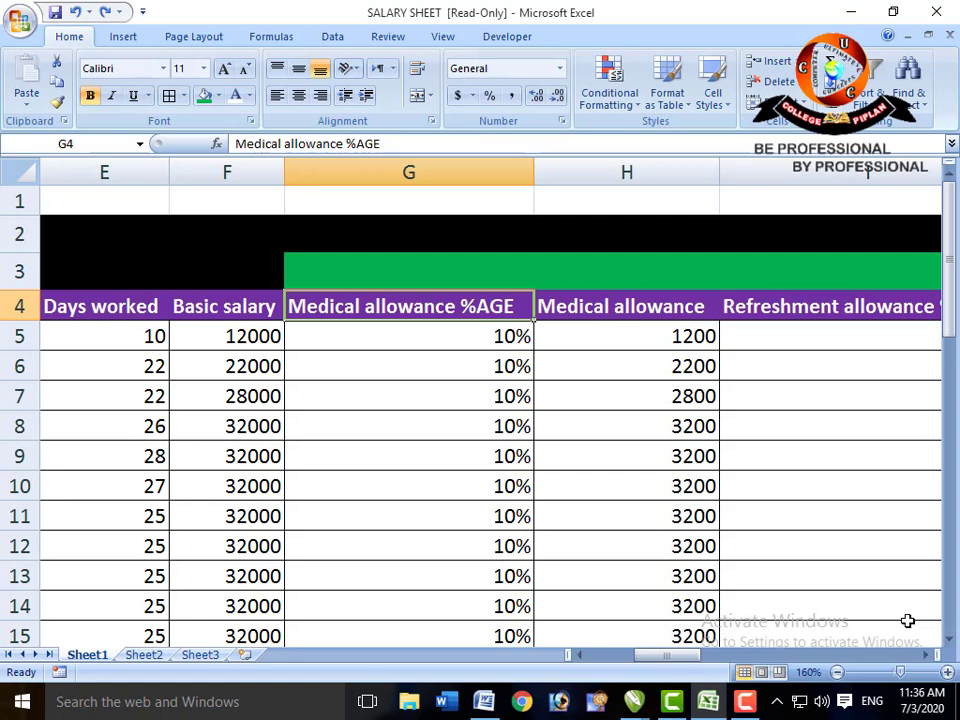
key("Right")
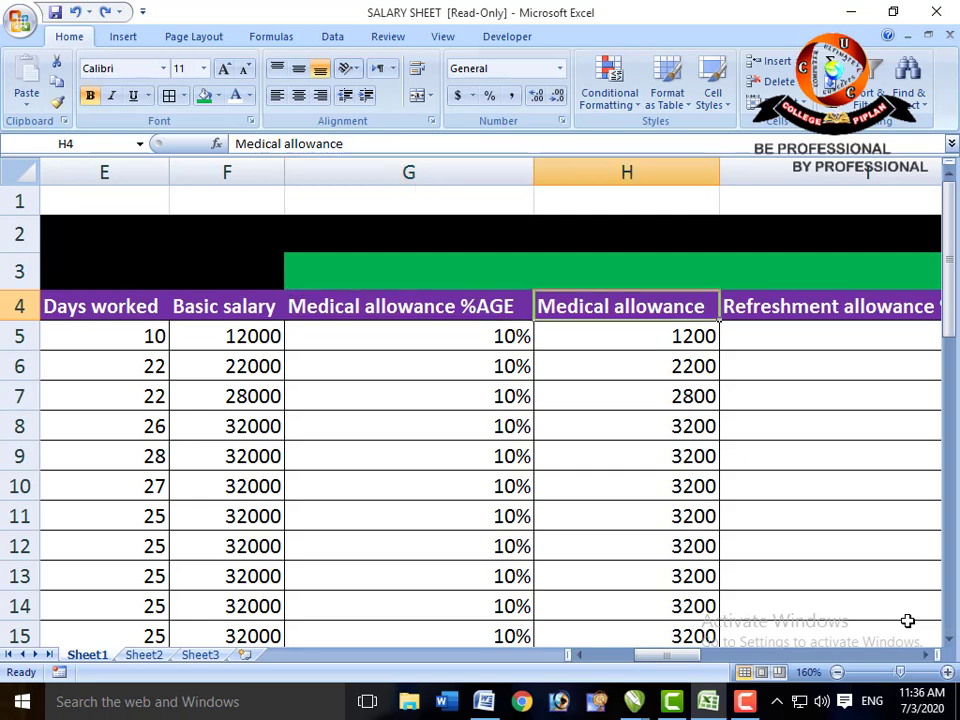
key("Left")
key("Down")
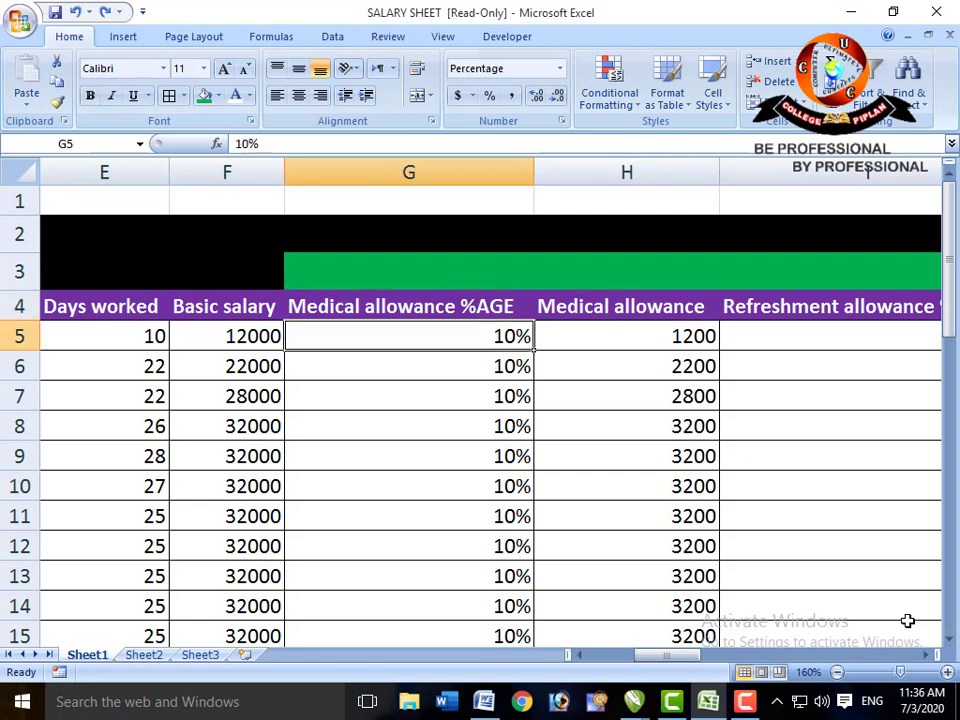
key("Right")
key("Left")
key("Left")
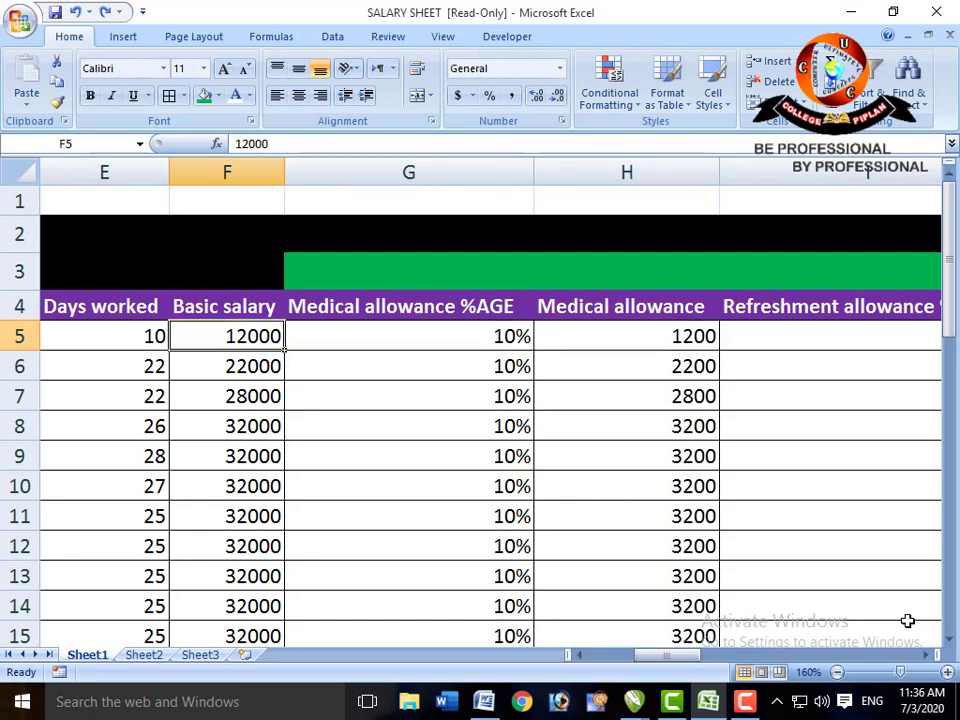
key("Right")
key("Right")
key("Up")
key("Right")
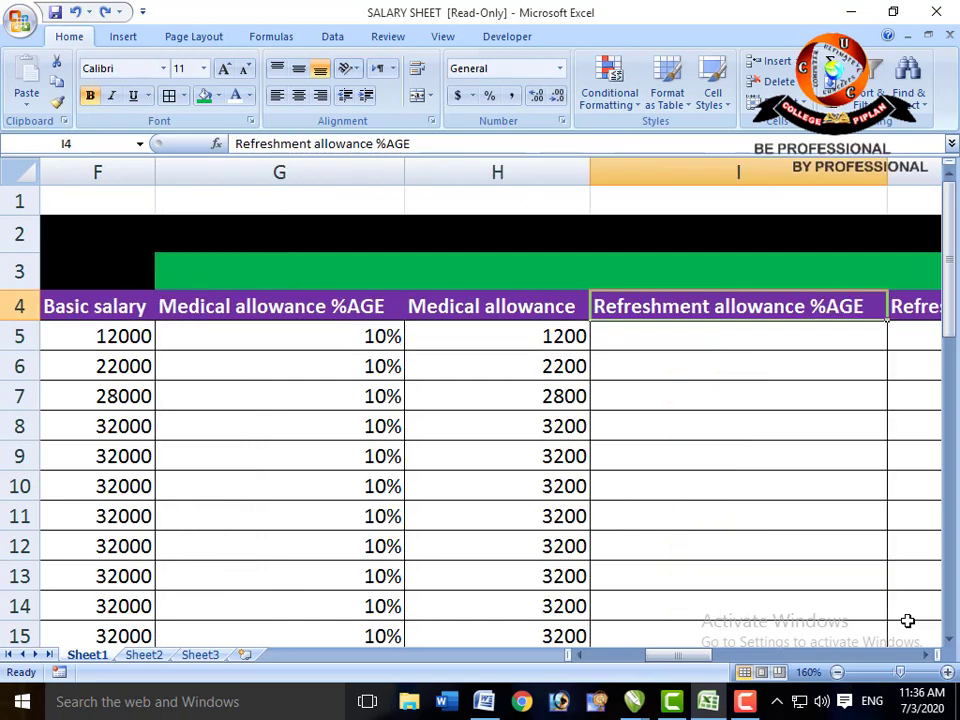
key("Right")
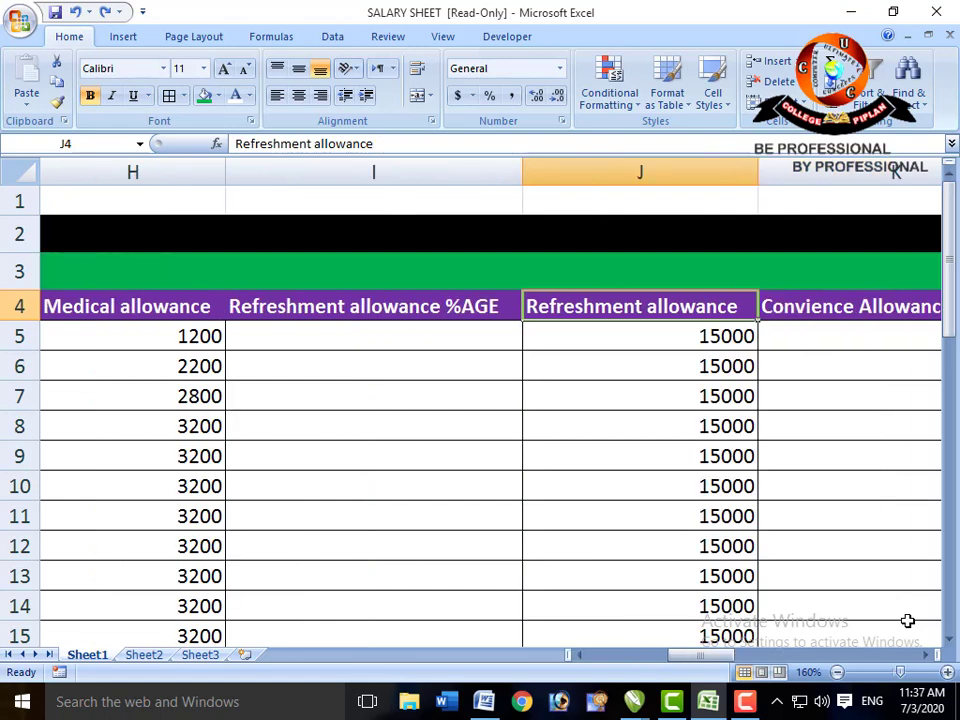
- Clear the Refreshment allowance in J5 and the Medical allowance in H5 for the first employee
key("Left")
key("Down")
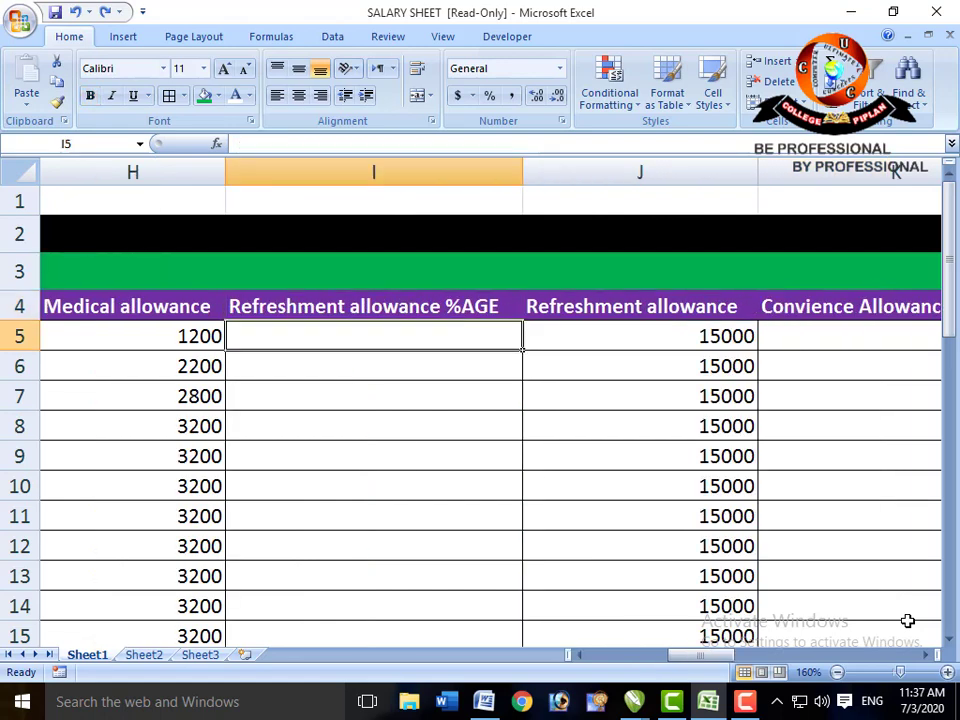
key("Right")
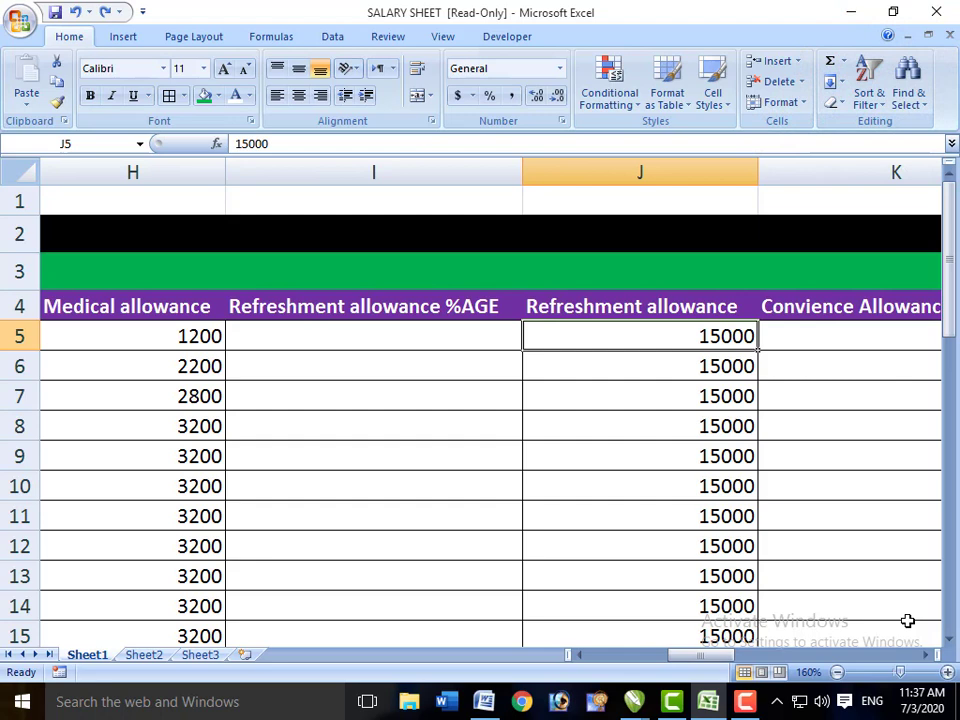
key("Delete")
key("Left")
key("Left")
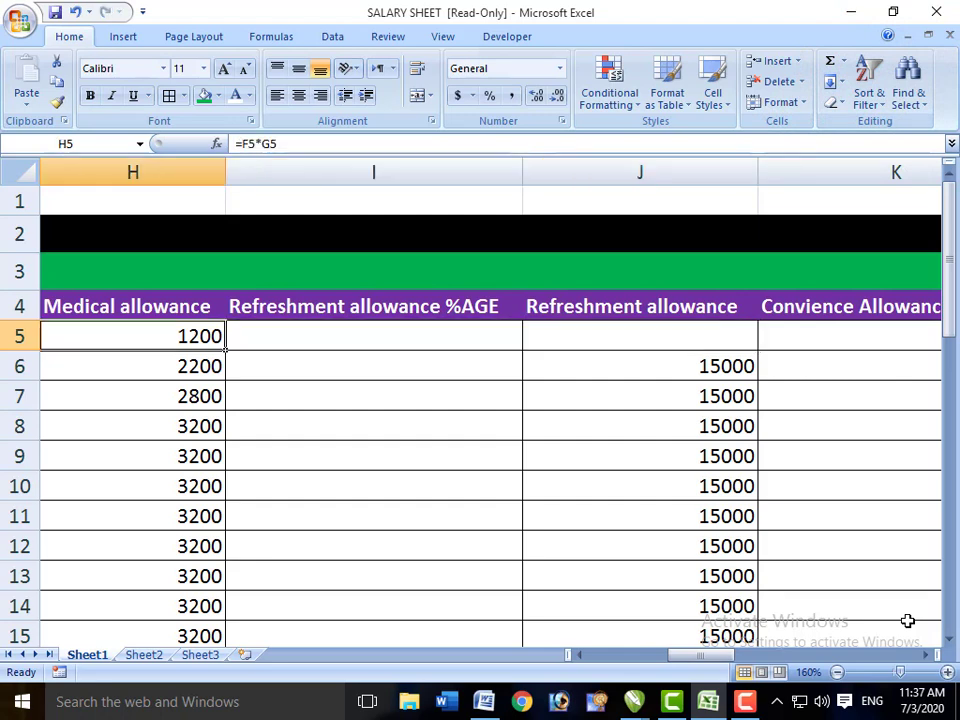
key("Delete")
key("Left")
key("Left")
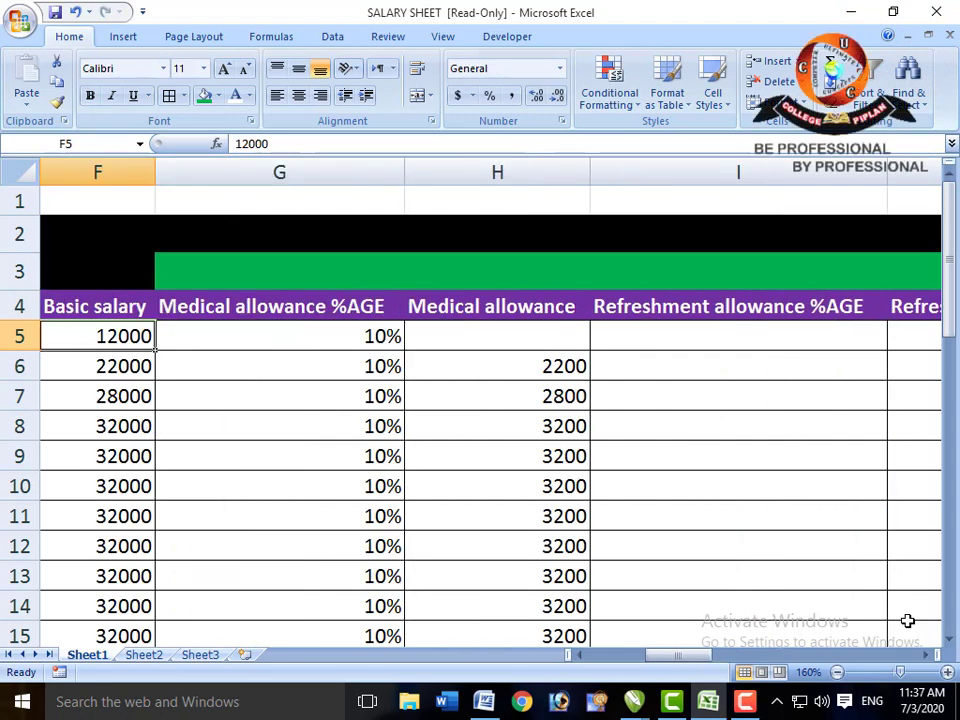
- Look over the Convience Allowance and Rent Allowance headings with their percentage columns
key("Right")
key("Right")
key("Right")
key("Right")
key("Right")
key("Right")
key("Right")
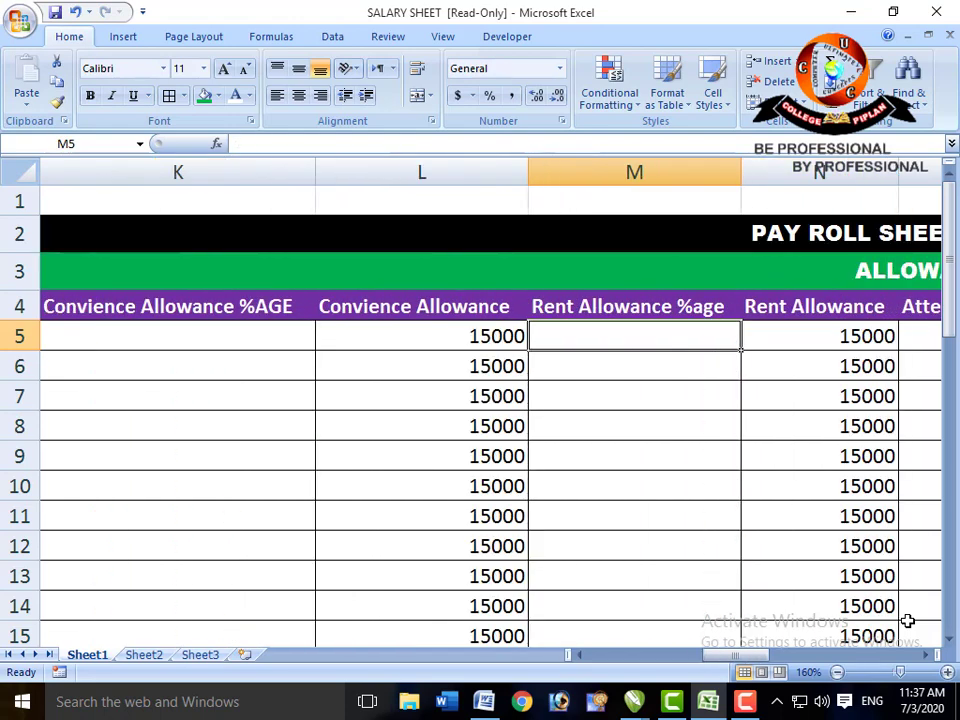
key("Left")
key("Up")
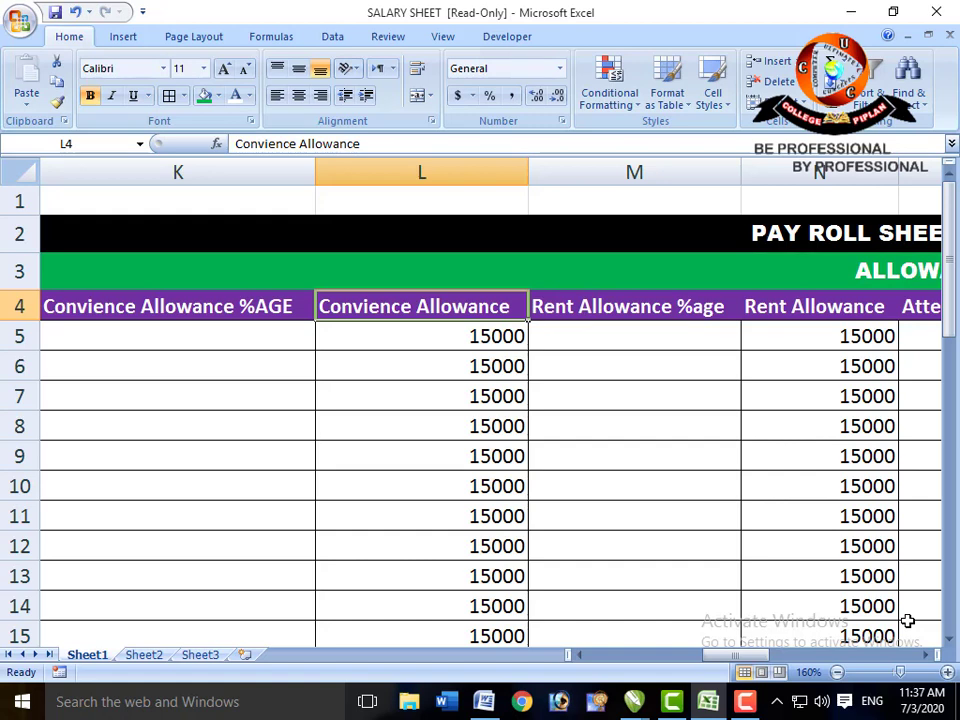
key("Right")
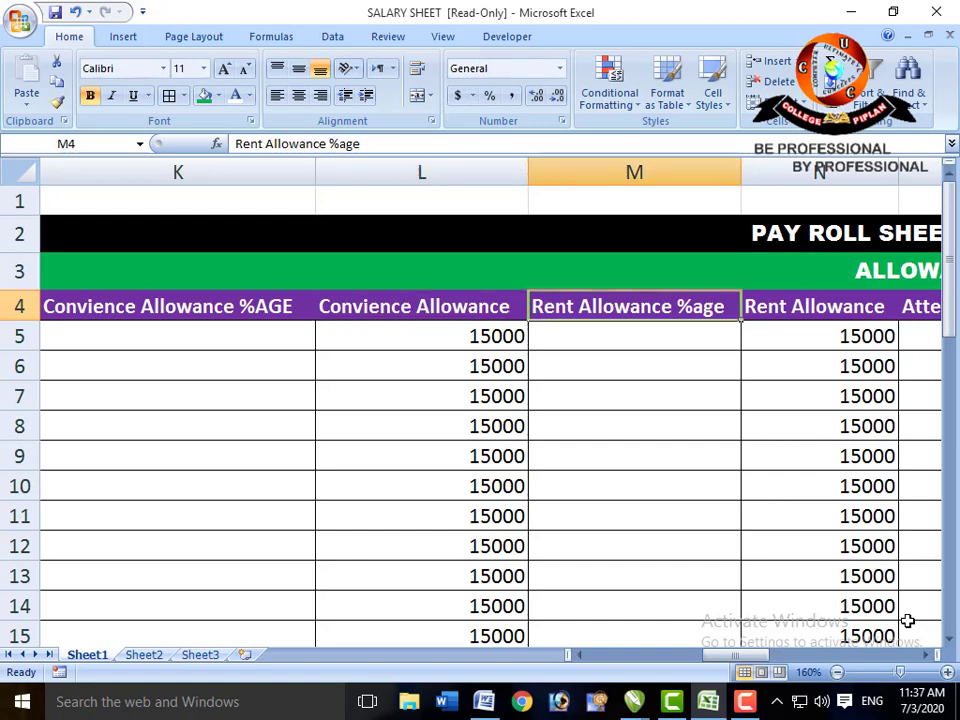
key("Right")
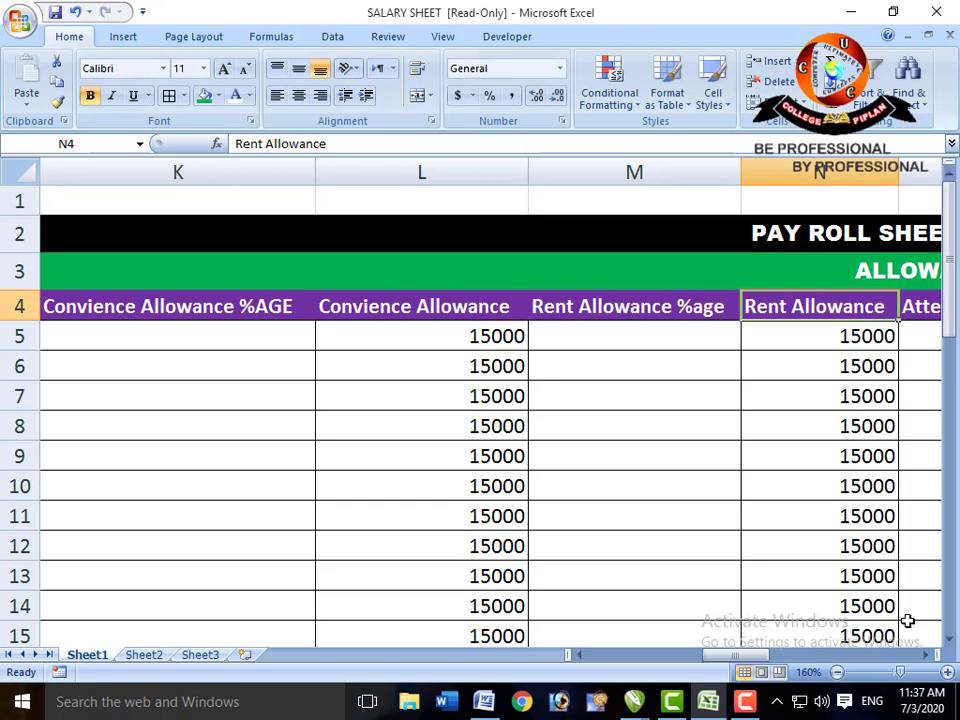
key("Left")
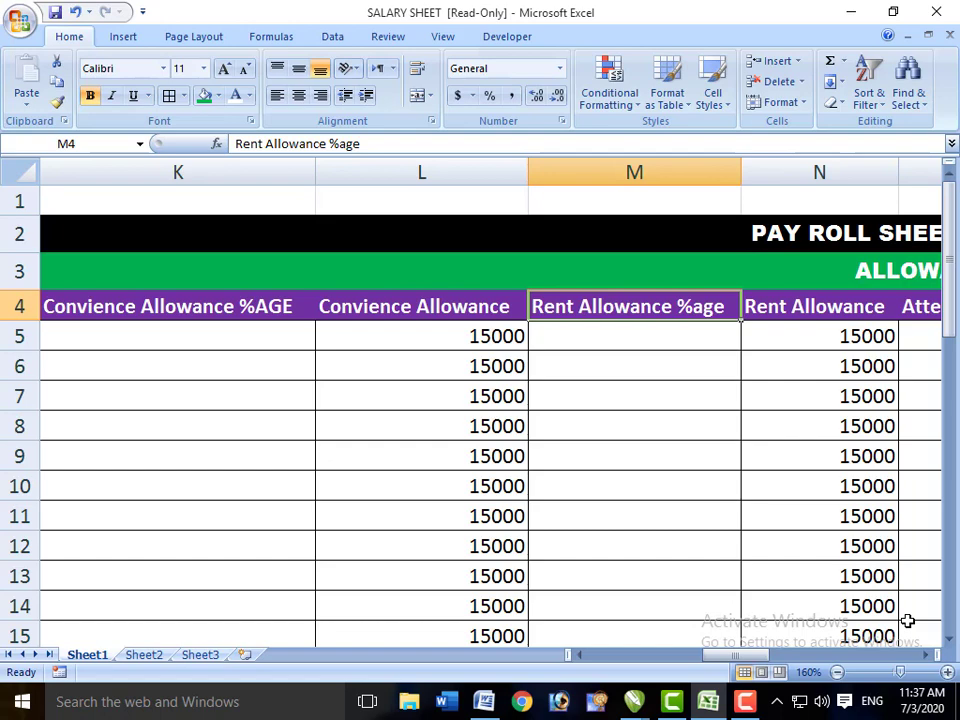
- Examine the row 4 headings from Attendence Allowence %age through Over time Allowance, mobile allowance and Bonus
key("Right")
key("Right")
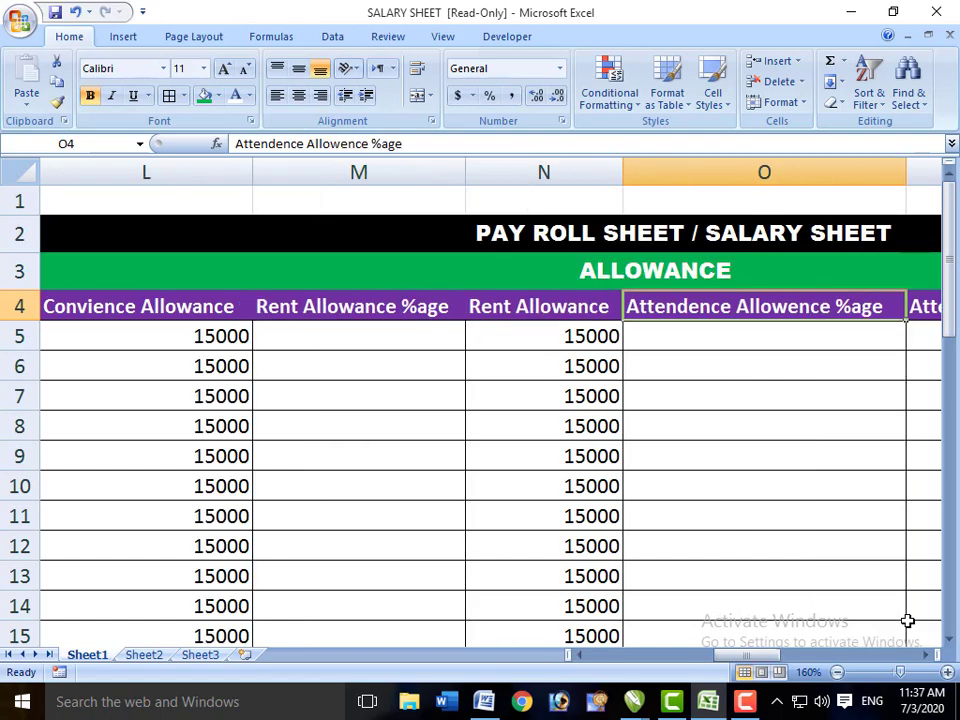
key("Right")
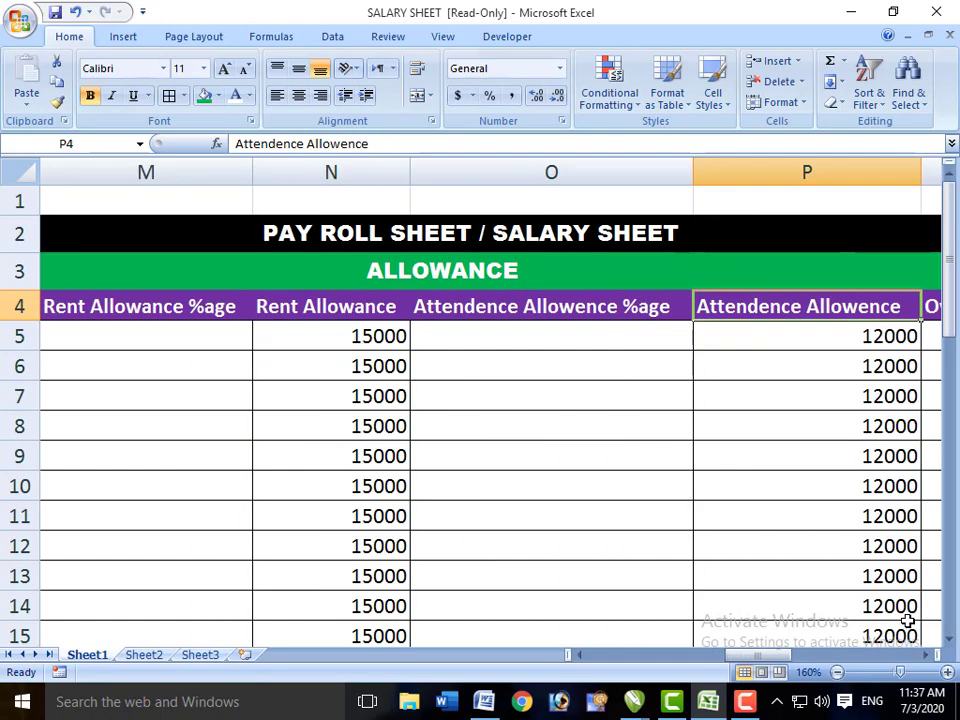
key("Left")
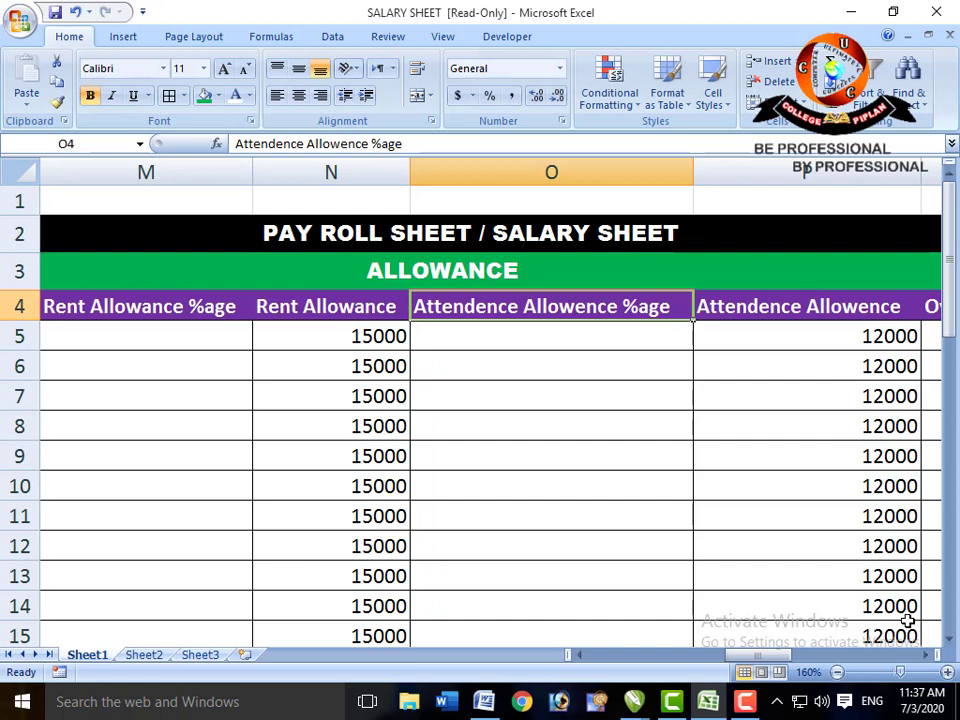
key("Right")
key("Right")
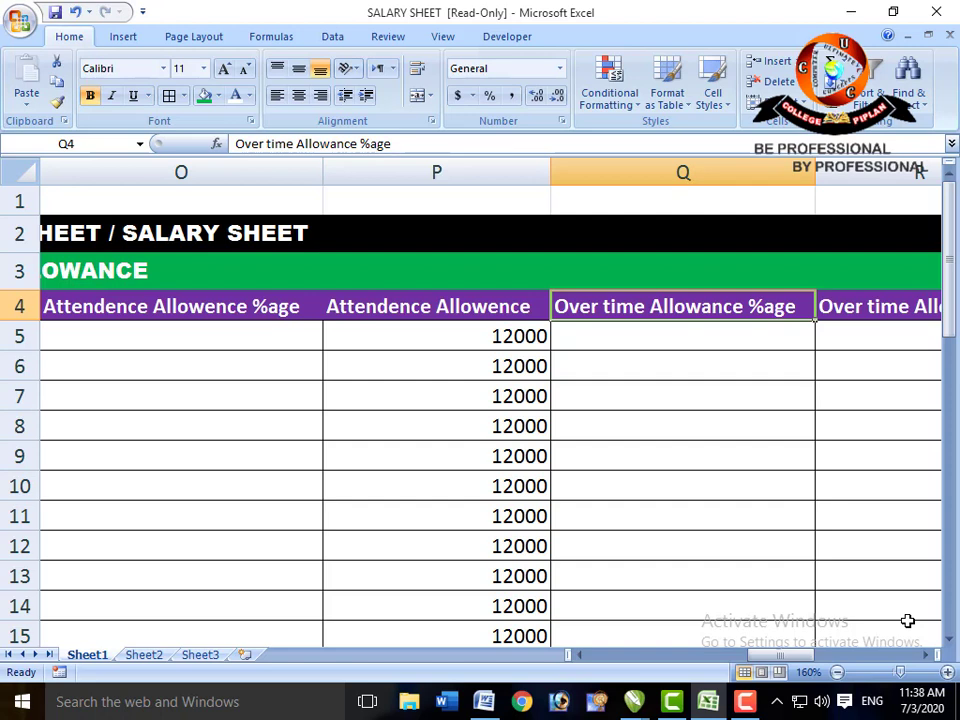
key("Right")
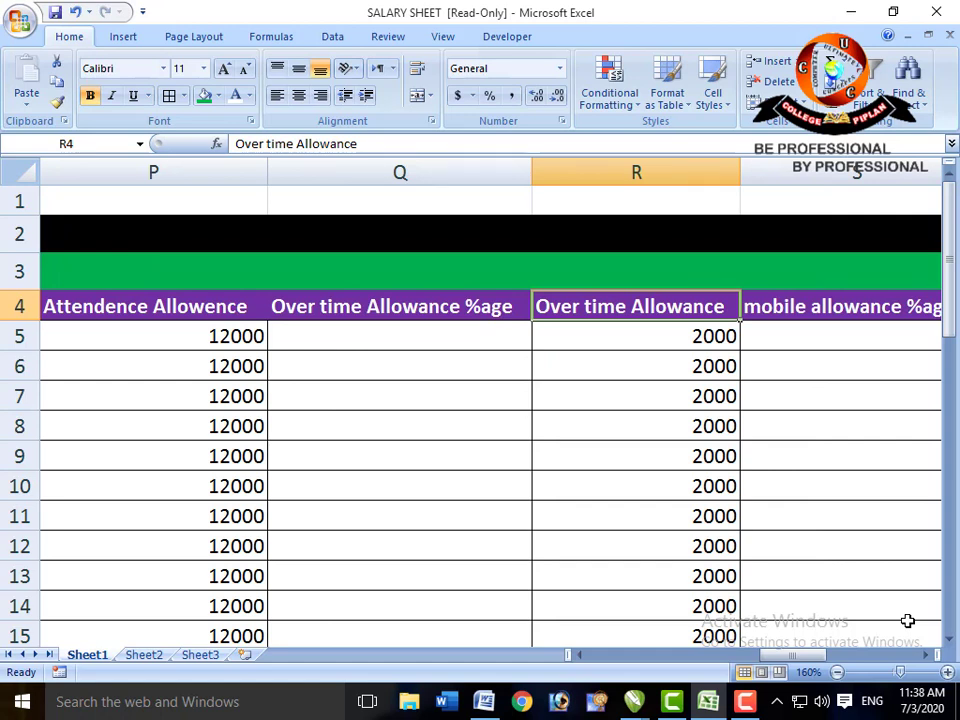
key("Right")
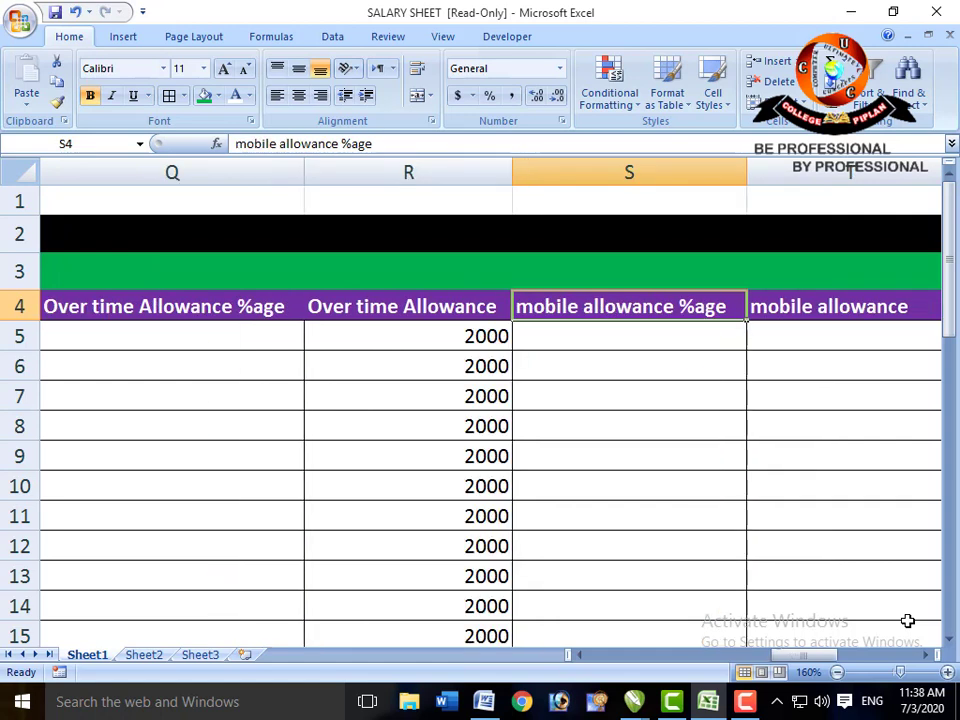
key("Right")
key("Left")
key("Right")
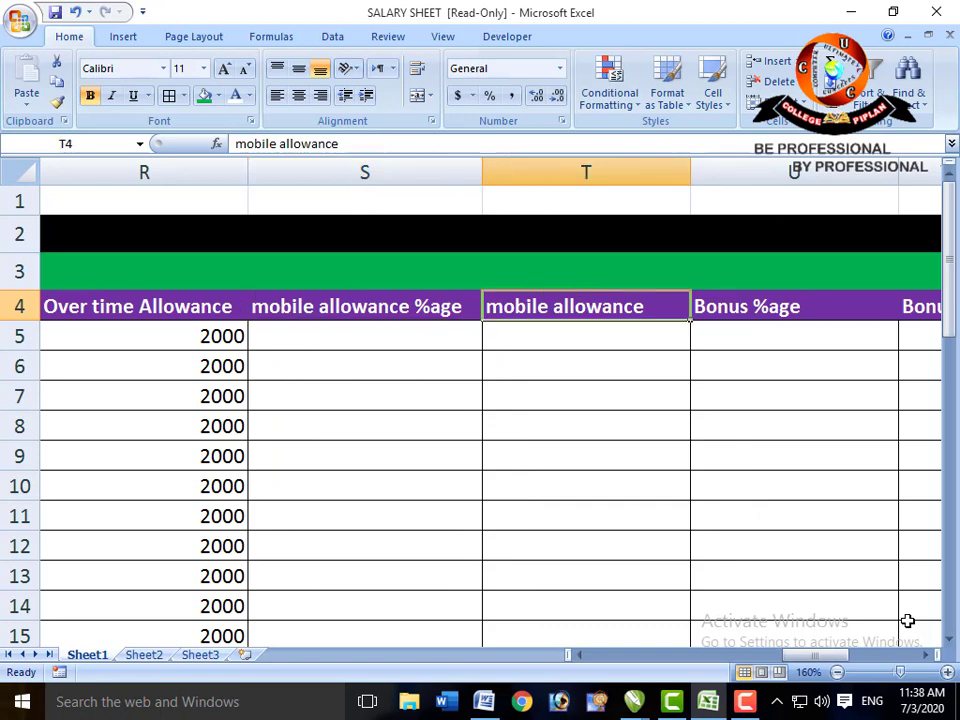
key("Right")
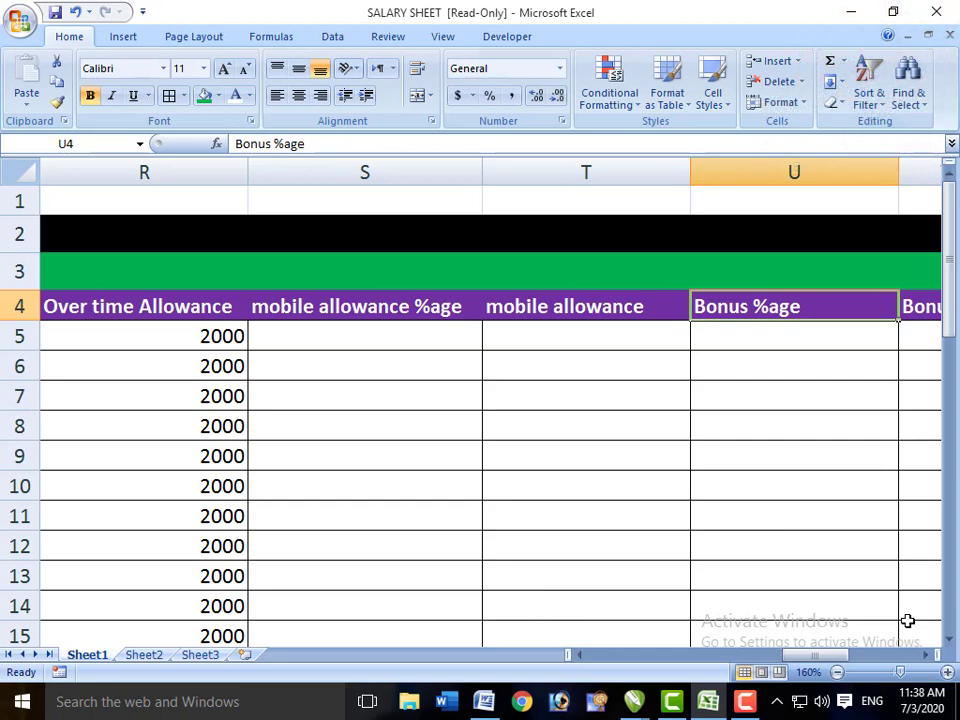
key("Right")
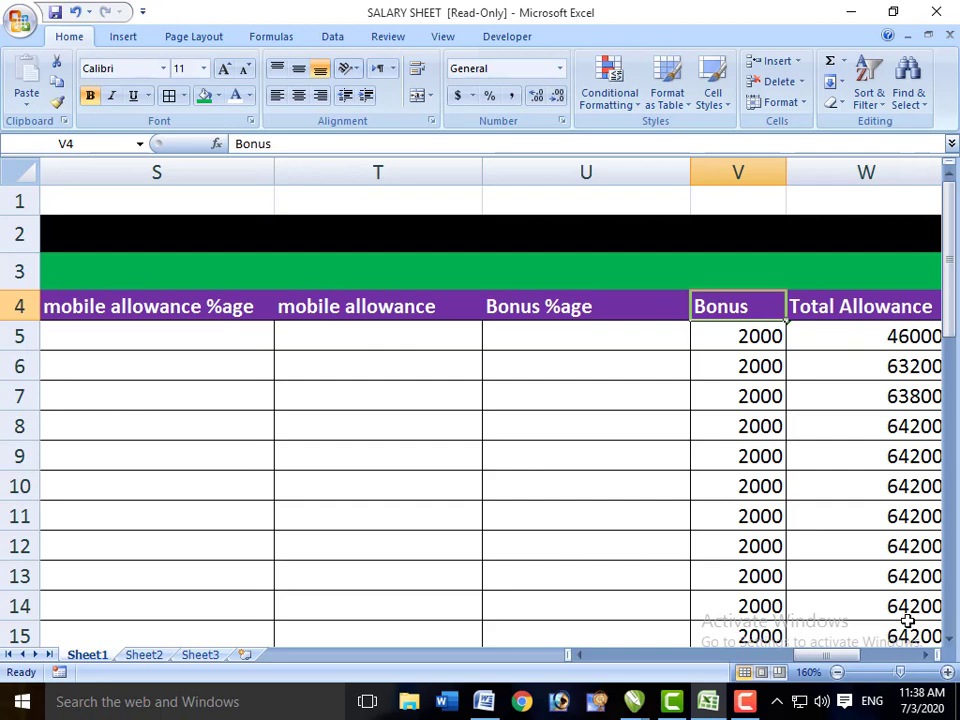
- Clear the first employee's Bonus in V5
key("Down")
key("Delete")
key("Up")
key("Right")
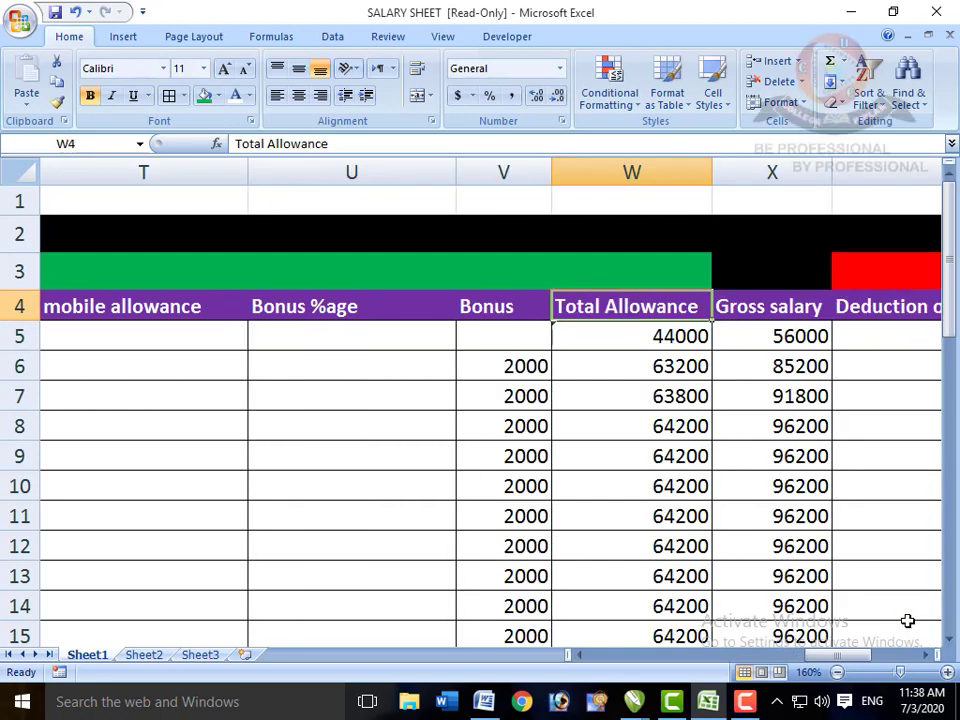
- Clear the first employee's Total Allowance formula in W5 and Gross salary formula in X5
key("Down")
key("Up")
key("Down")
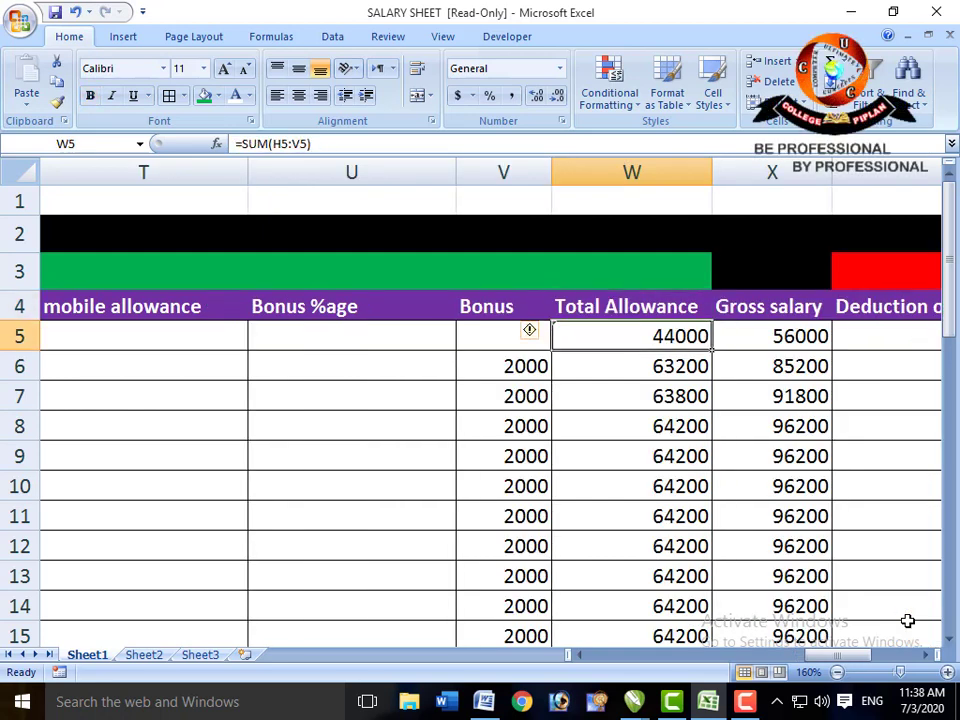
key("Up")
key("Down")
key("Delete")
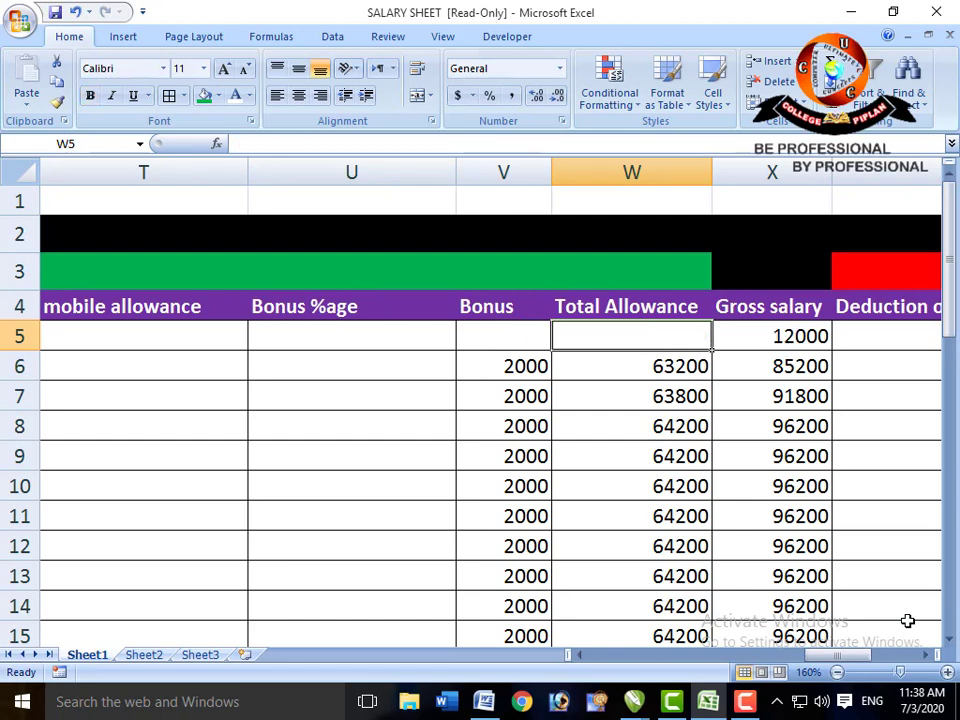
key("Right")
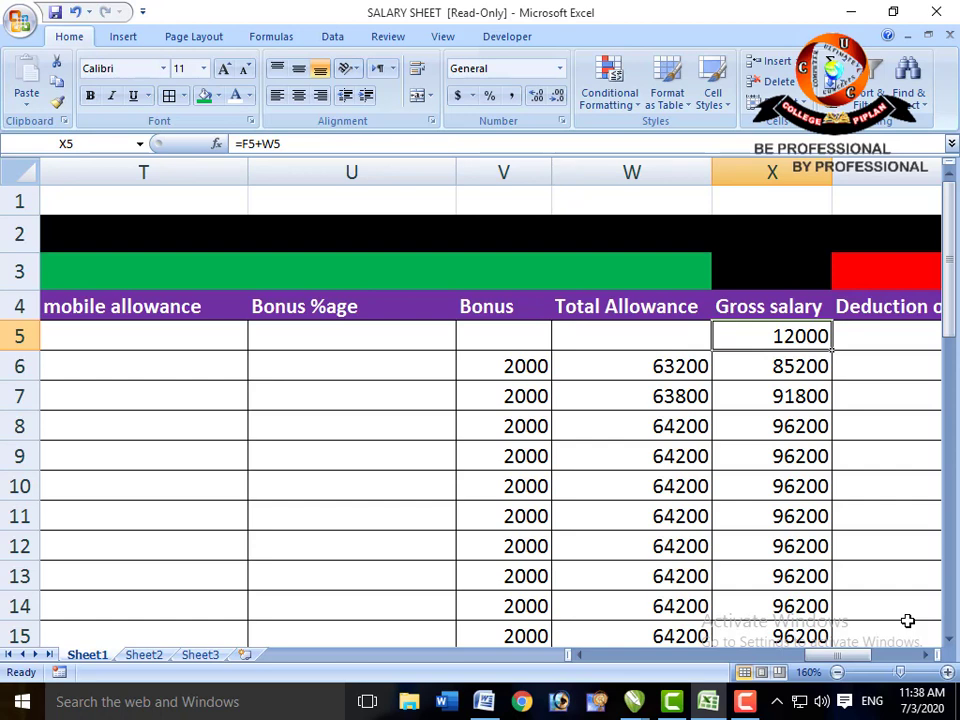
key("Delete")
- Examine the first employee's insurance, Advance salary and Loan deductions and how they relate to Total deduction
key("Right")
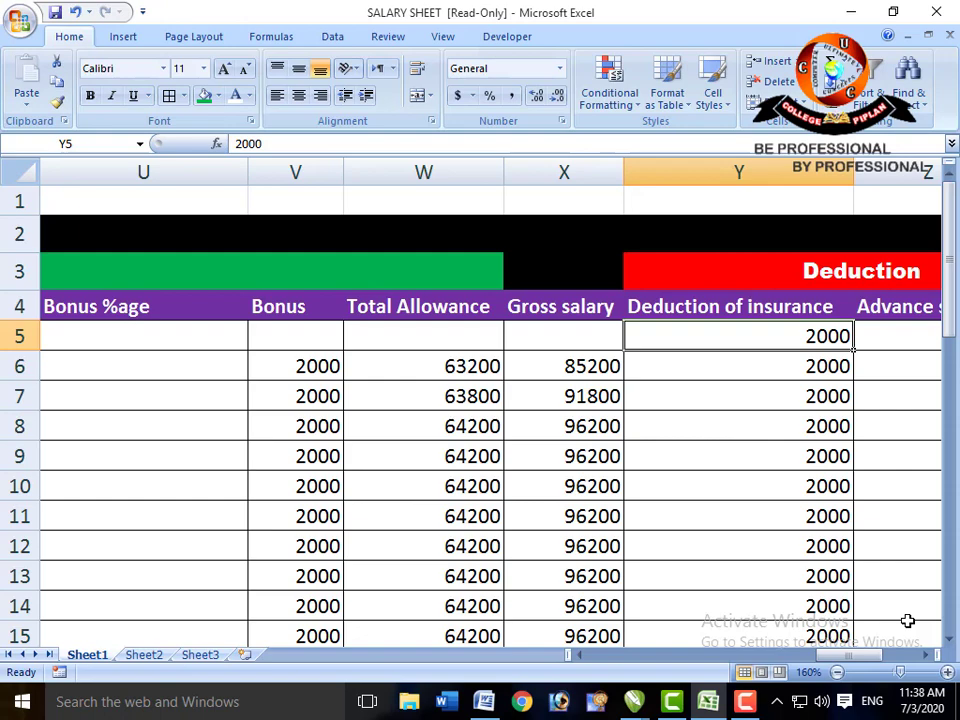
key("Right")
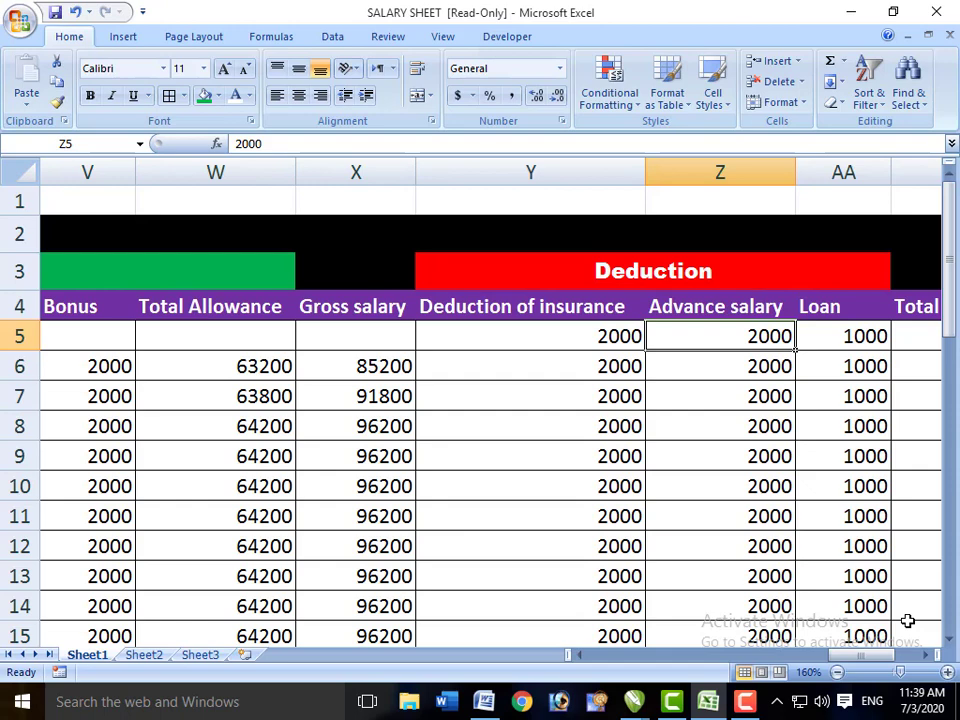
key("Right")
key("Right")
key("Left")
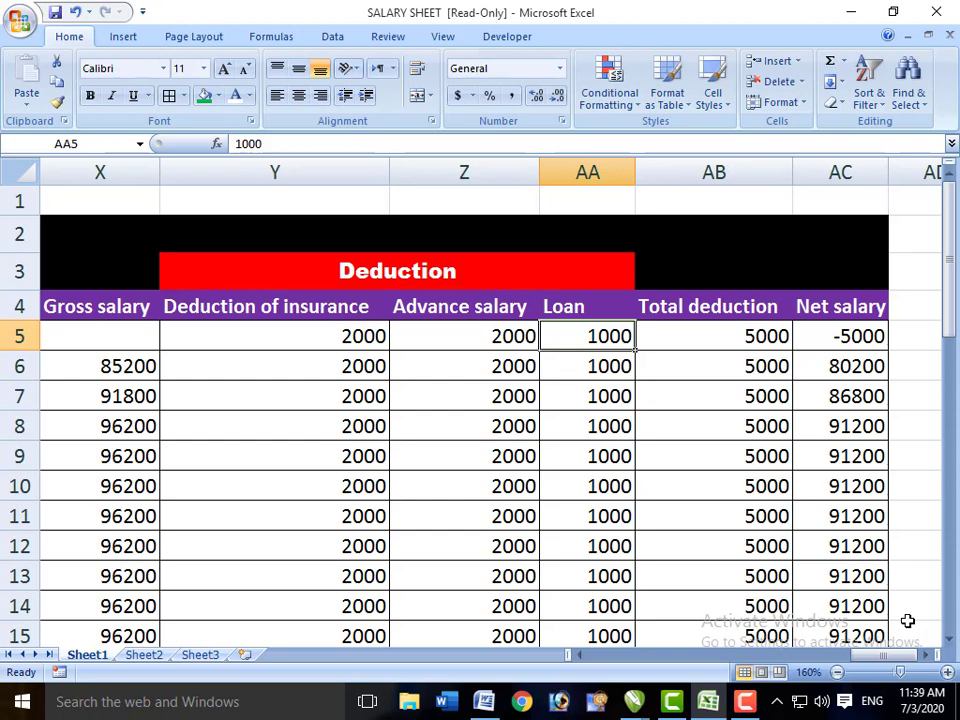
key("Right")
key("Left")
key("Left")
key("Left")
key("Left")
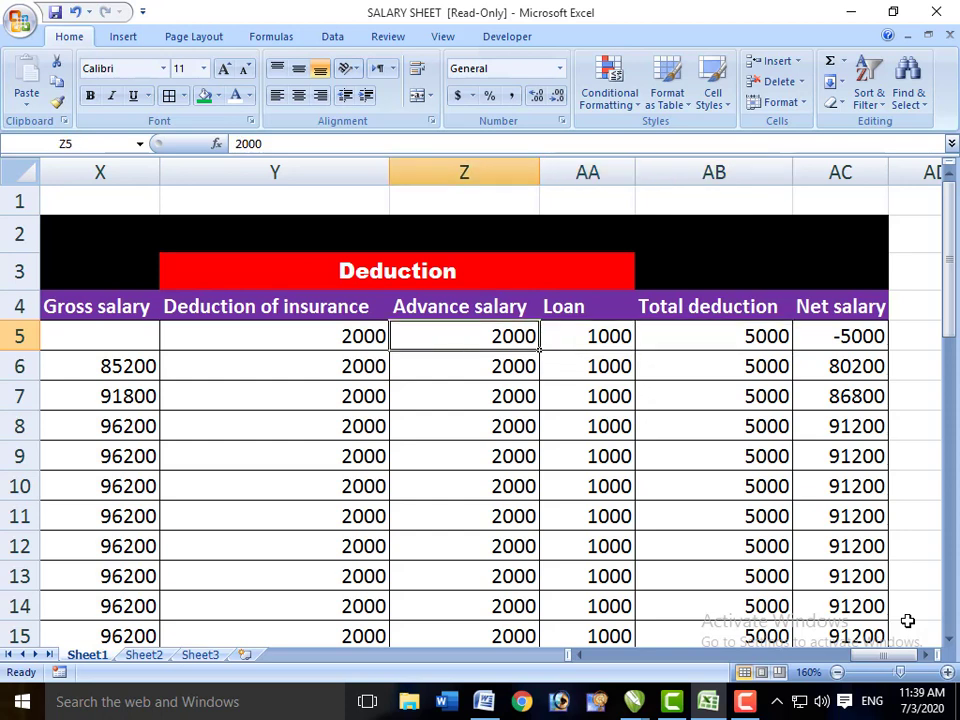
key("Right")
key("Right")
key("Right")
key("Right")
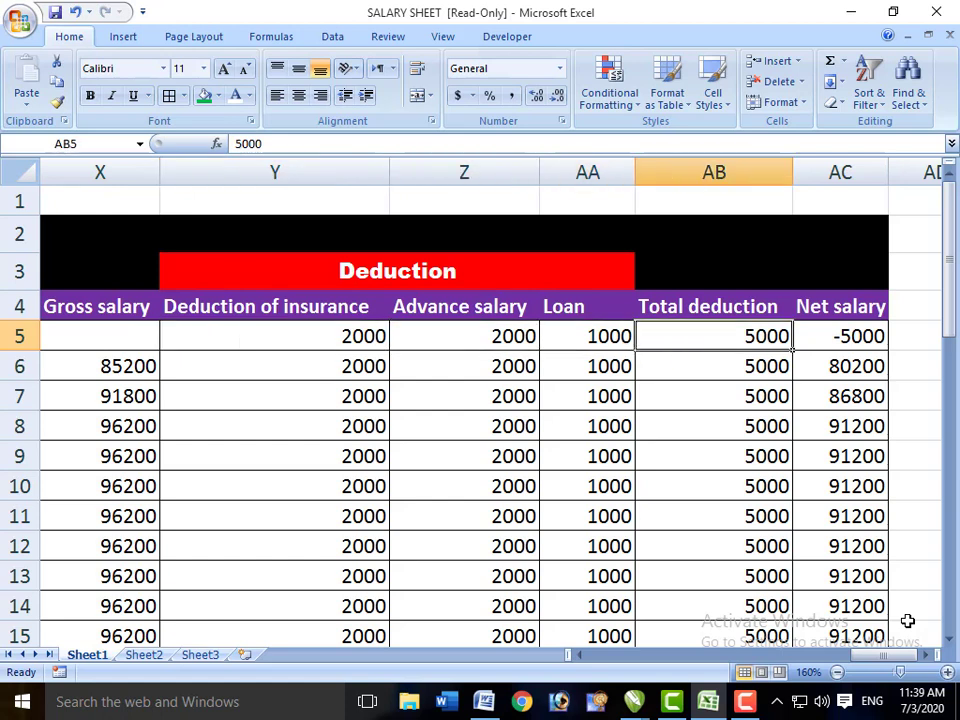
- Clear the first employee's Net salary formula in AC5 and return to the Emp # cell A5
key("Right")
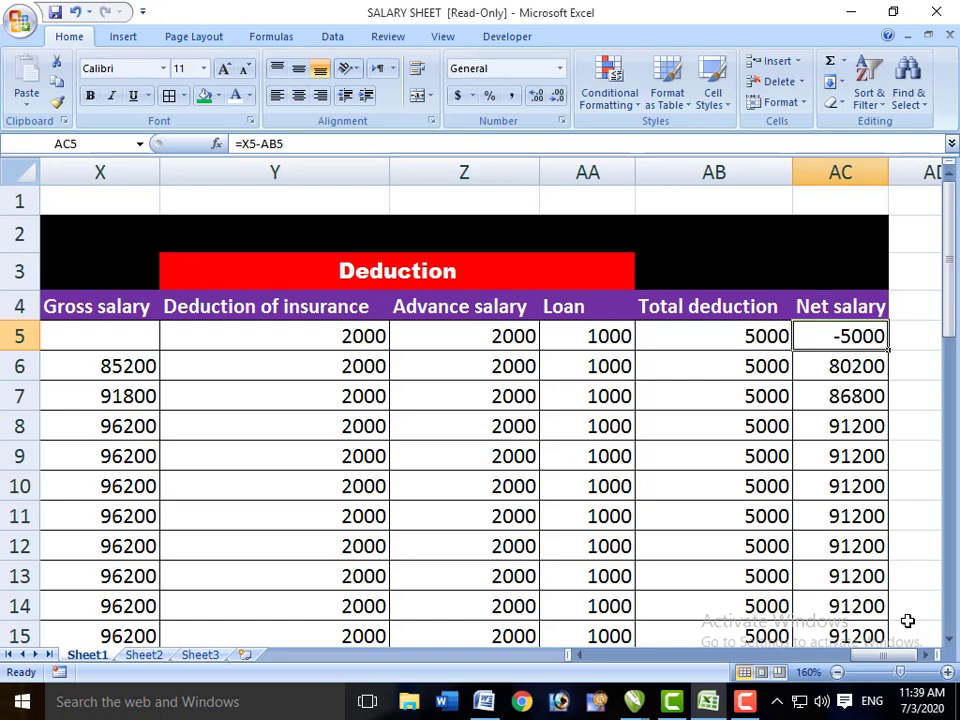
key("Delete")
key("Left")
key("Left")
key("Left")
key("Left")
key("Left")
key("Left")
key("Left")
key("Left")
key("Left")
key("Left")
key("Left")
key("Left")
key("Left")
key("Left")
key("Left")
key("Left")
key("Left")
key("Left")
key("Left")
key("Left")
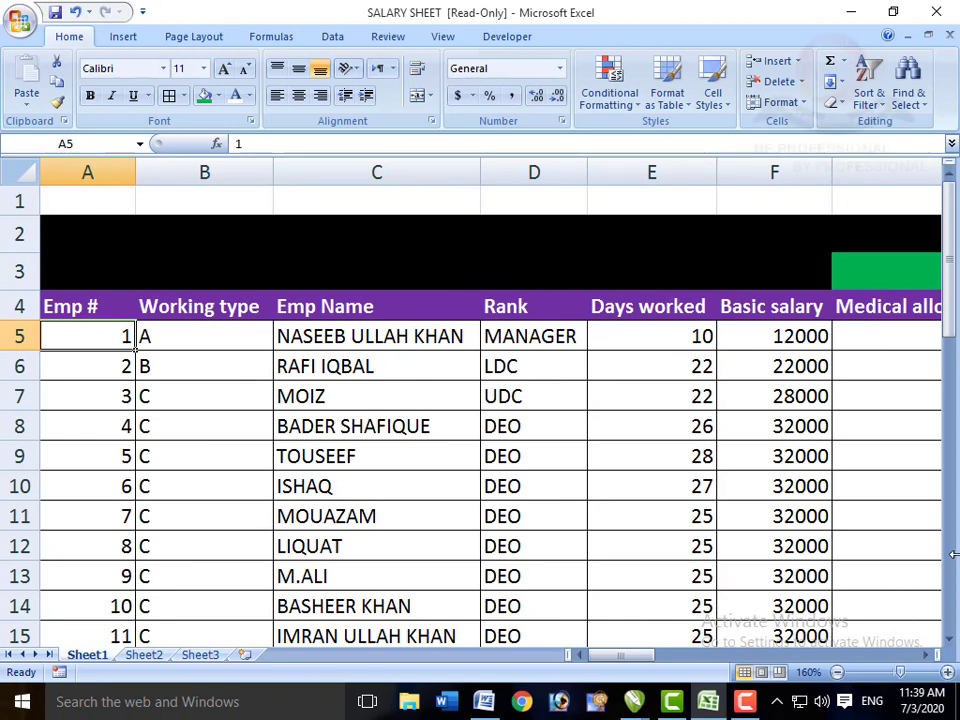
- Enlarge the sheet to 200% and examine the first employee's Working type, Rank, Days worked and Basic salary cells
left_click(947, 672)
left_click(947, 672)
left_click(947, 672)
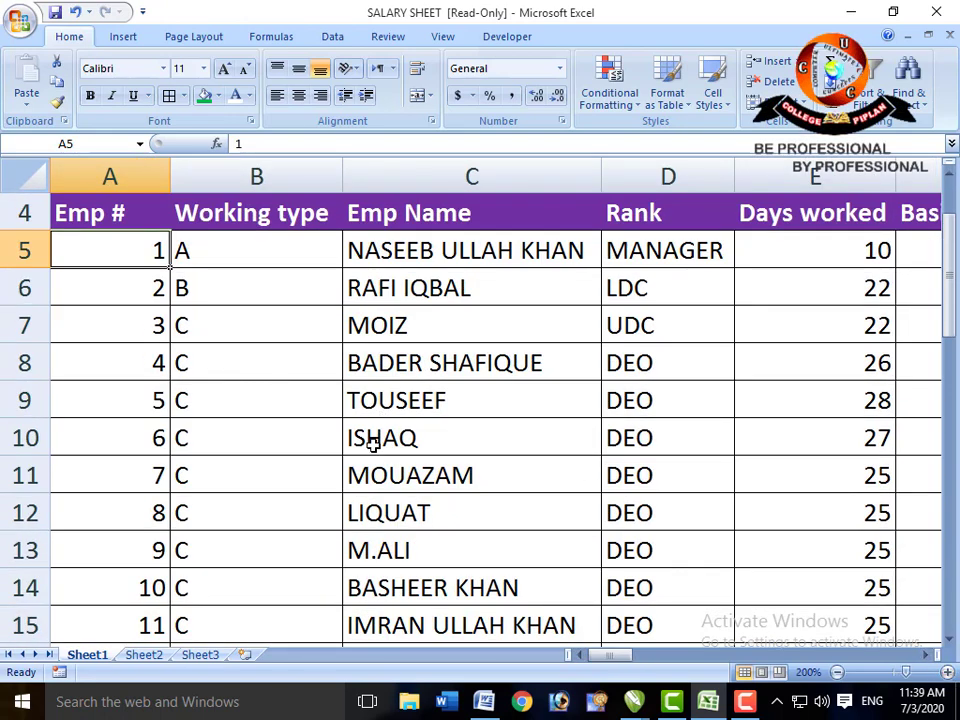
key("Right")
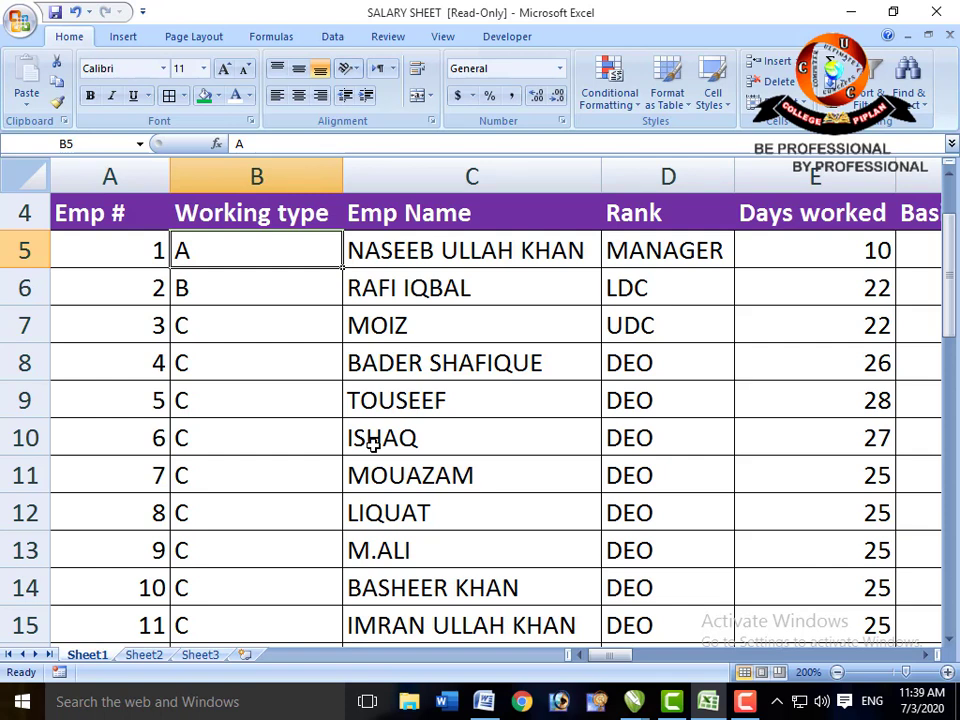
key("Right")
key("Right")
key("Right")
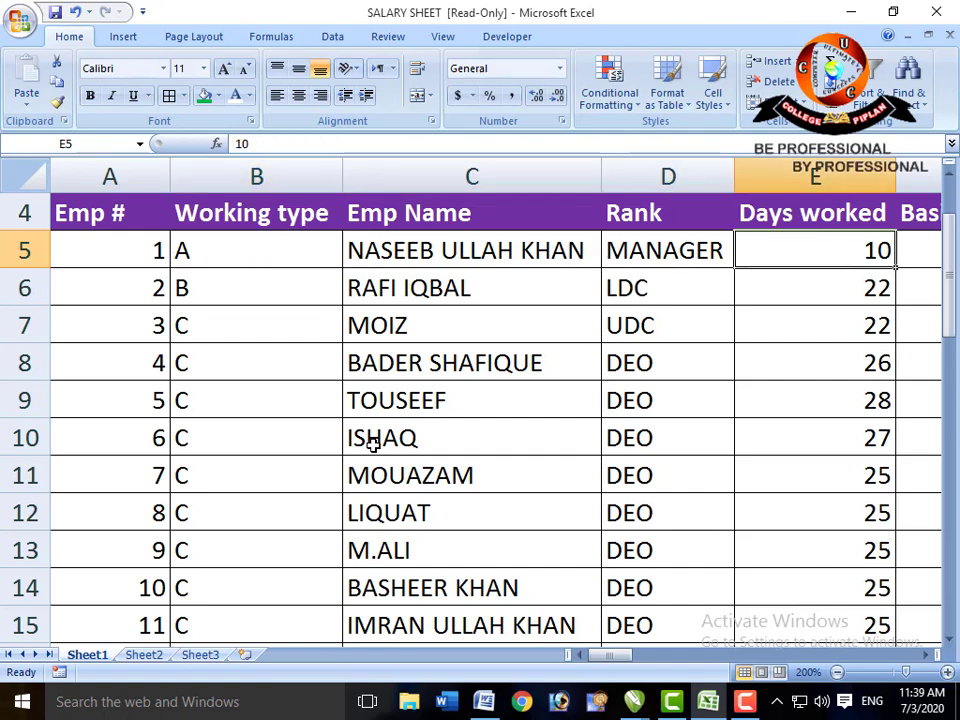
key("Right")
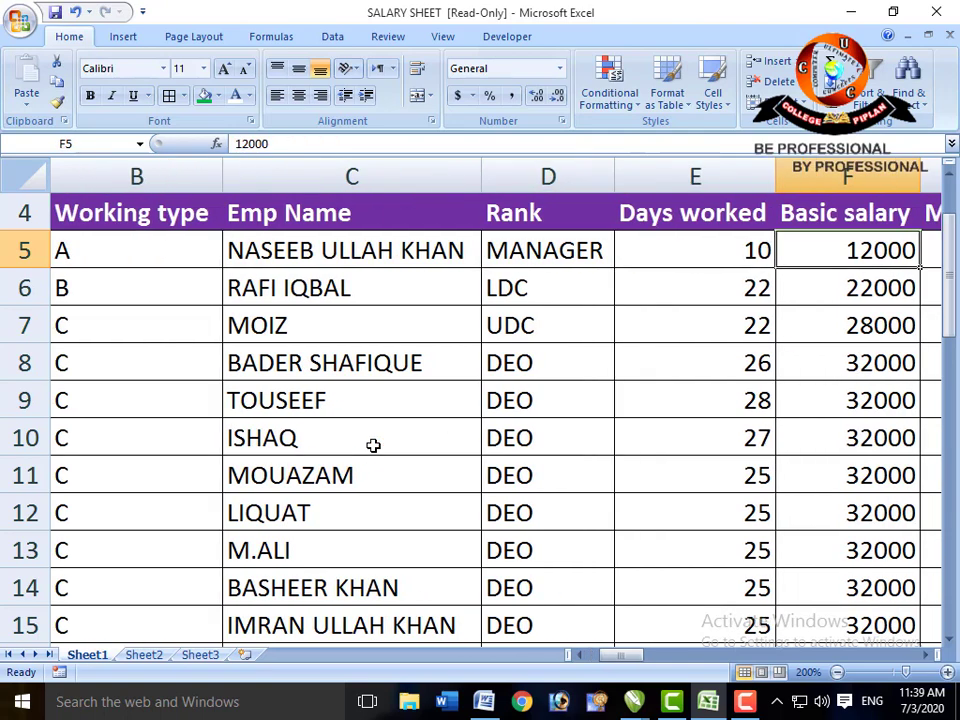
key("Left")
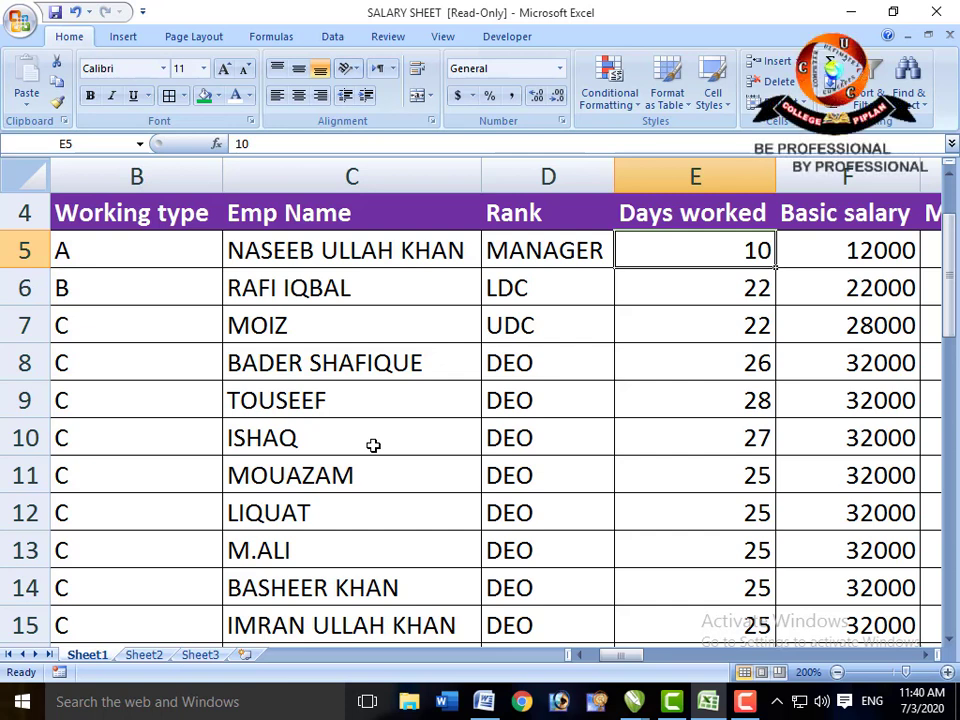
key("Left")
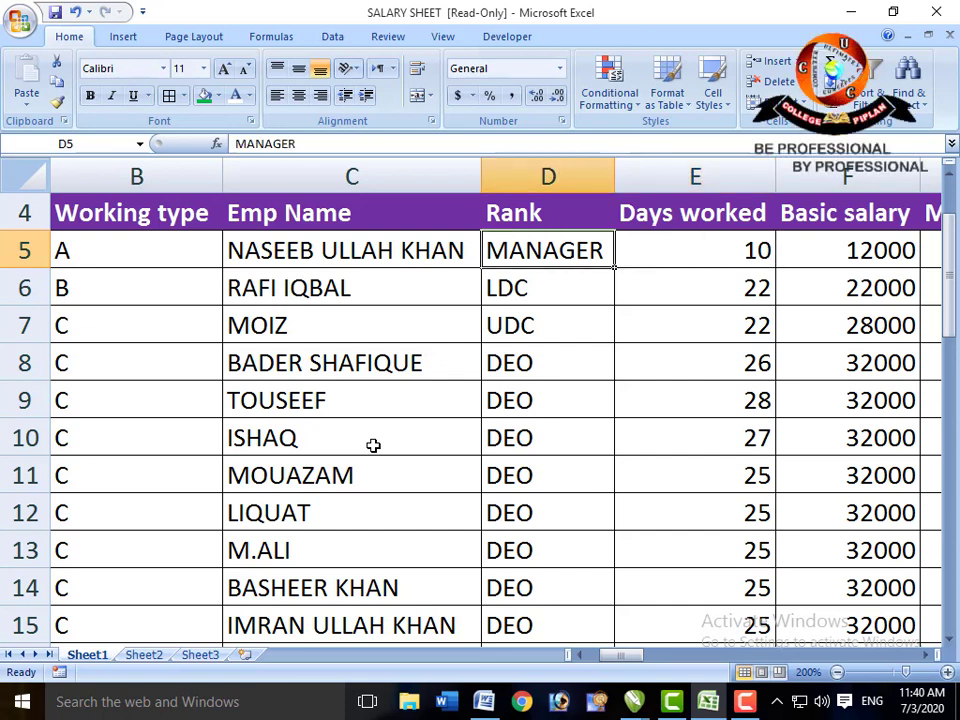
- Start the first employee's Basic salary formula in F5 with an IF returning 1500*E5 when B5="A"
key("Right")
key("Right")
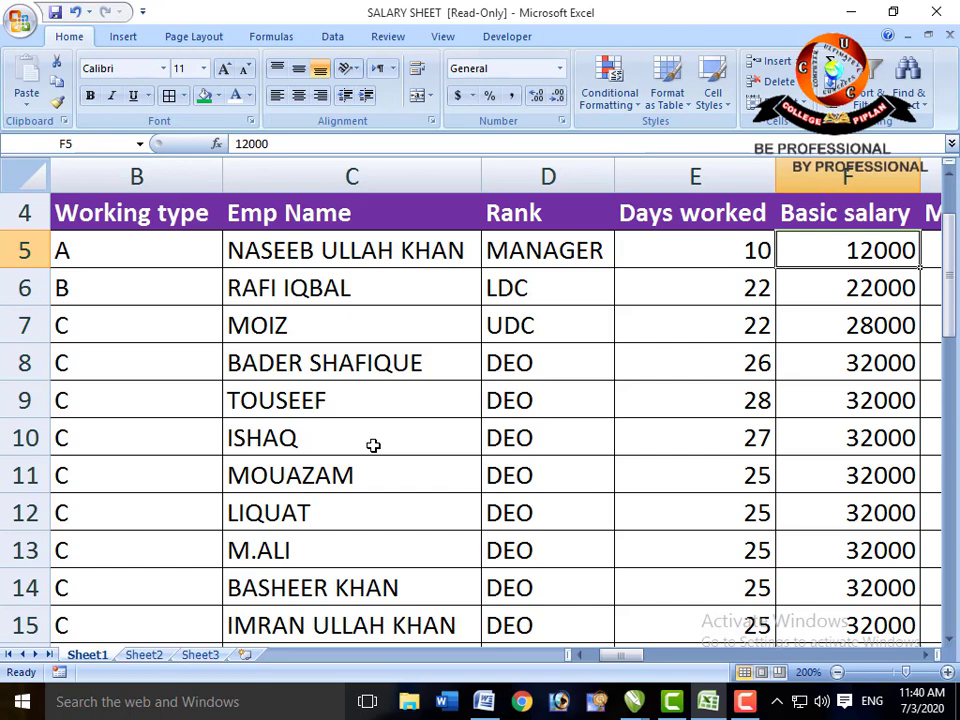
type("=")
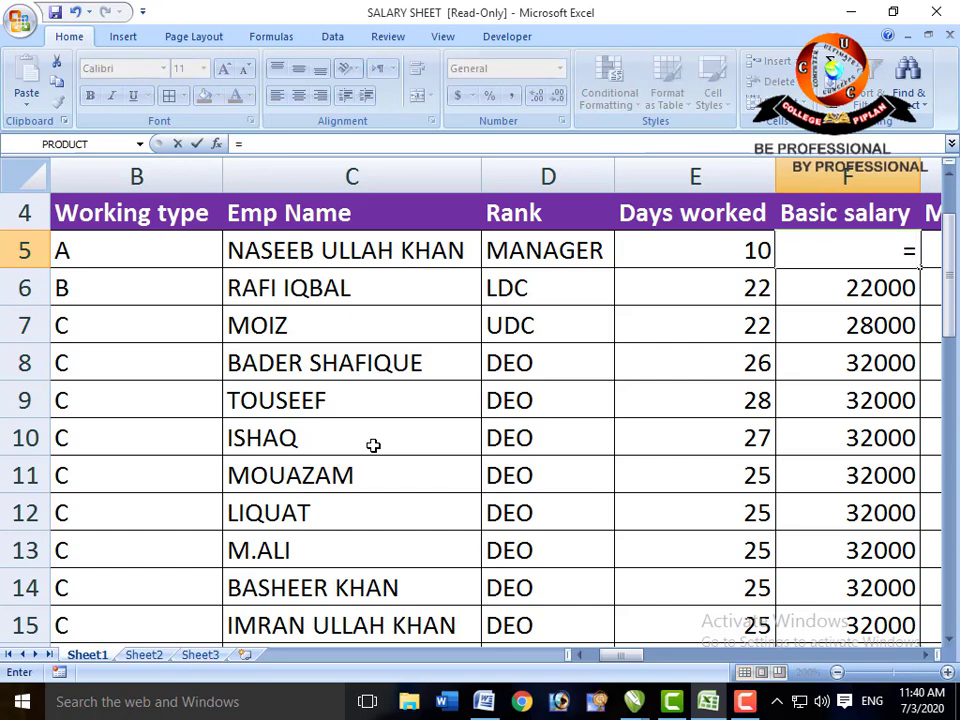
type("if(")
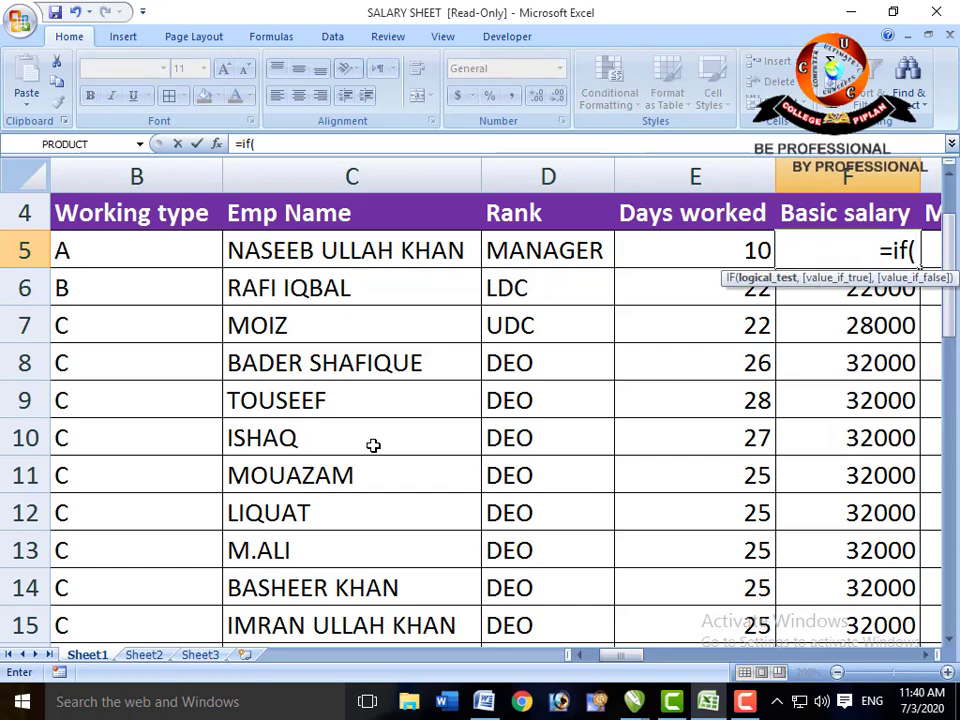
key("Left")
key("Left")
key("Left")
key("Left")
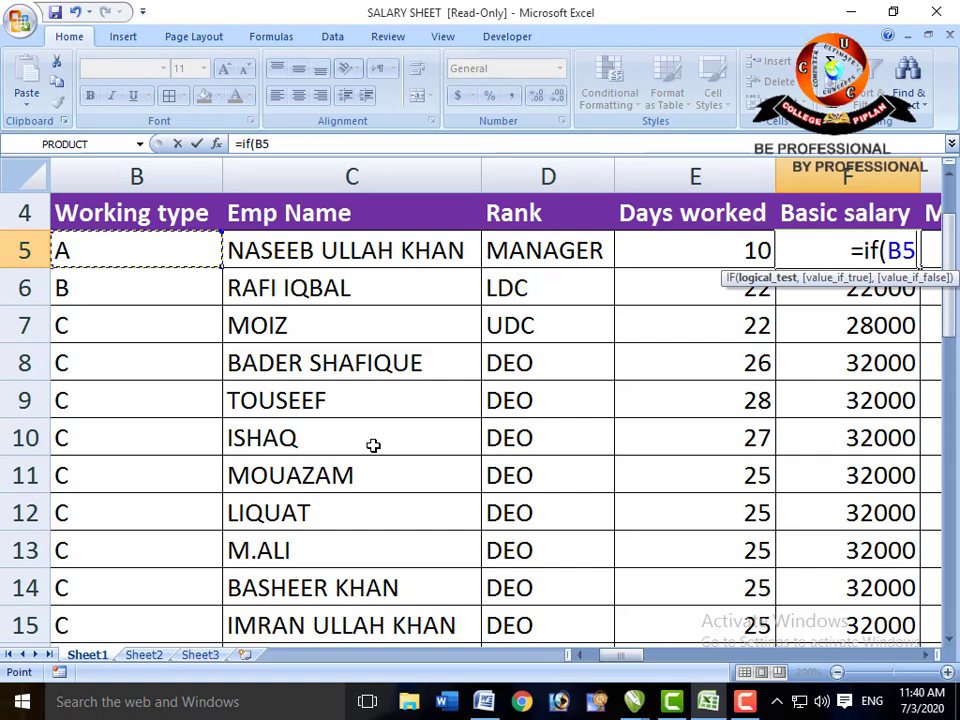
type("=\"")
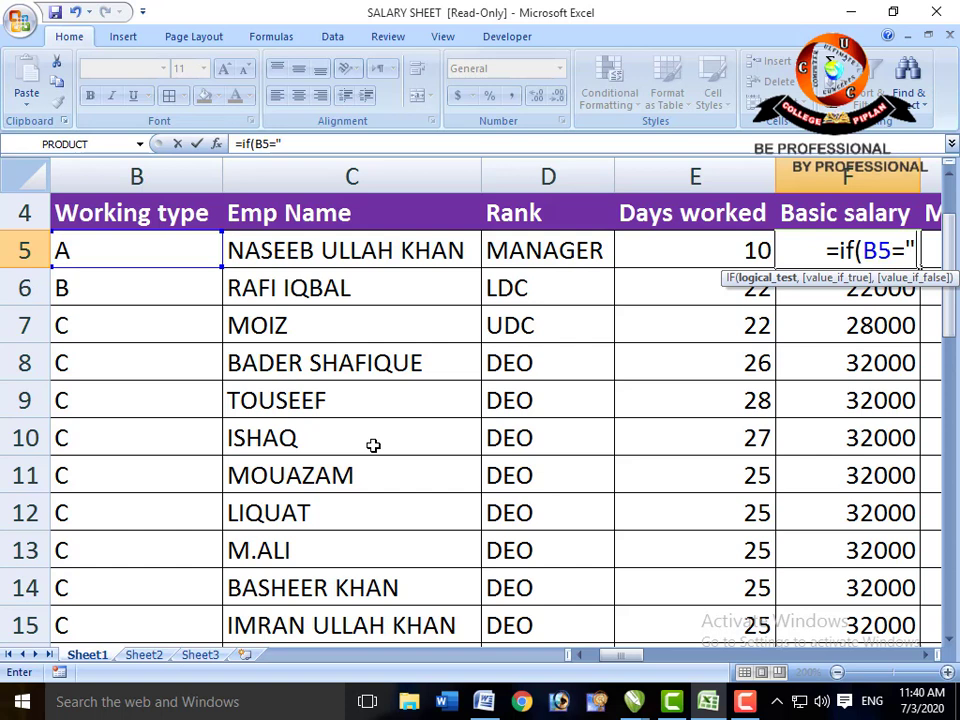
type("A")
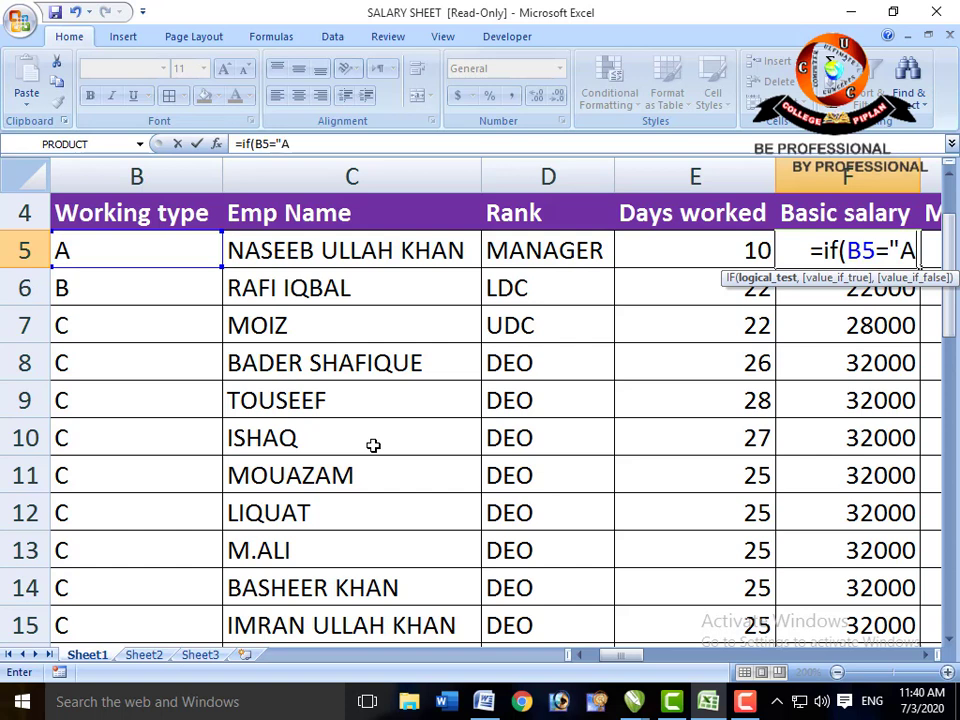
type("\",")
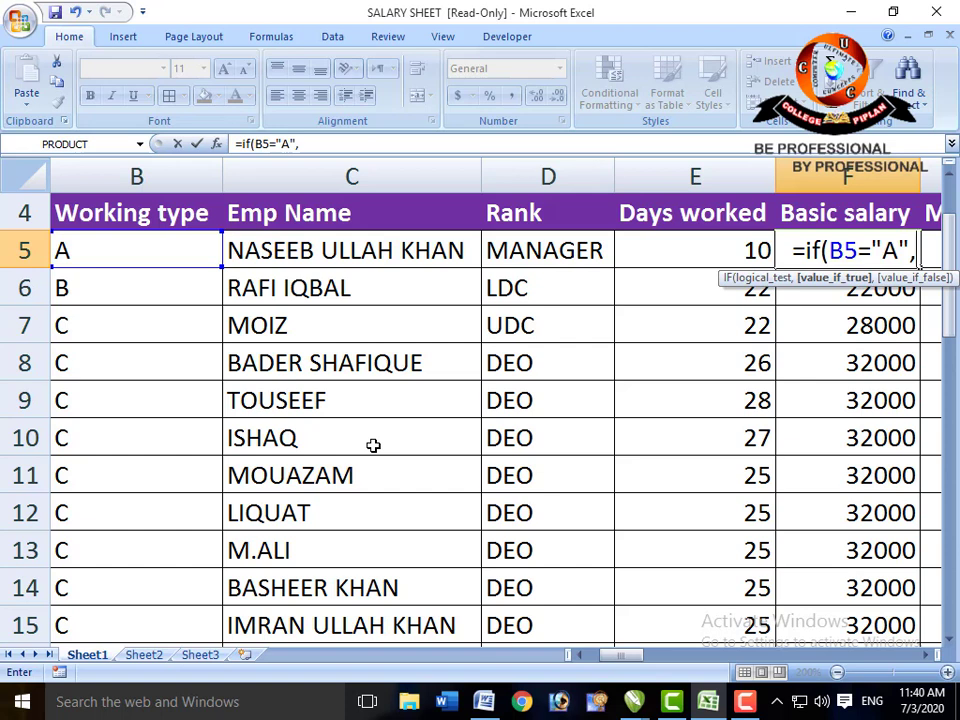
type("150")
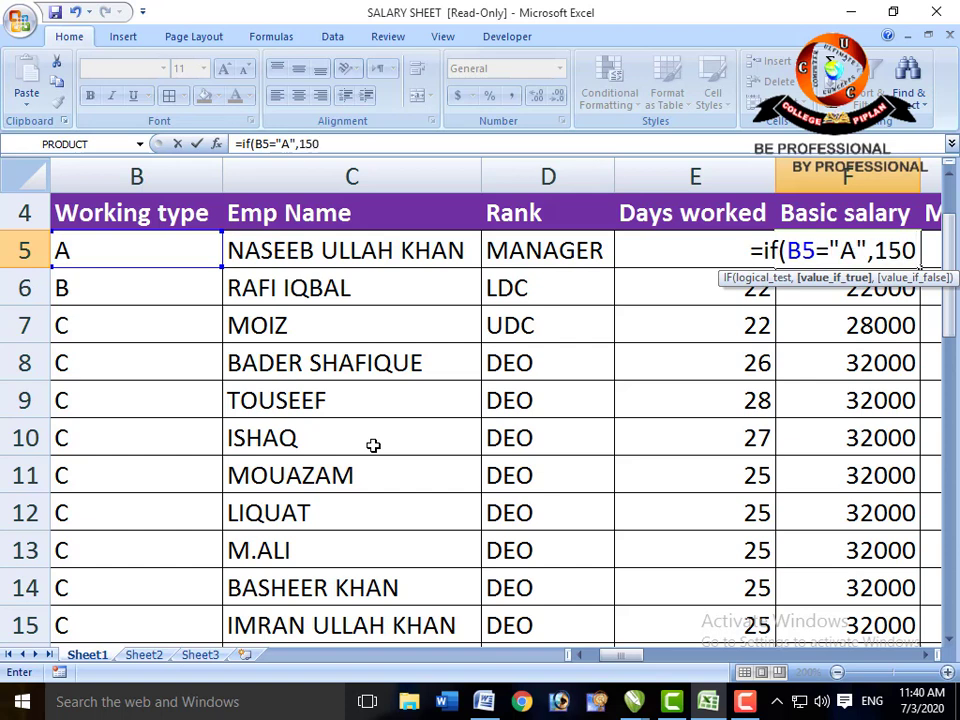
type("0")
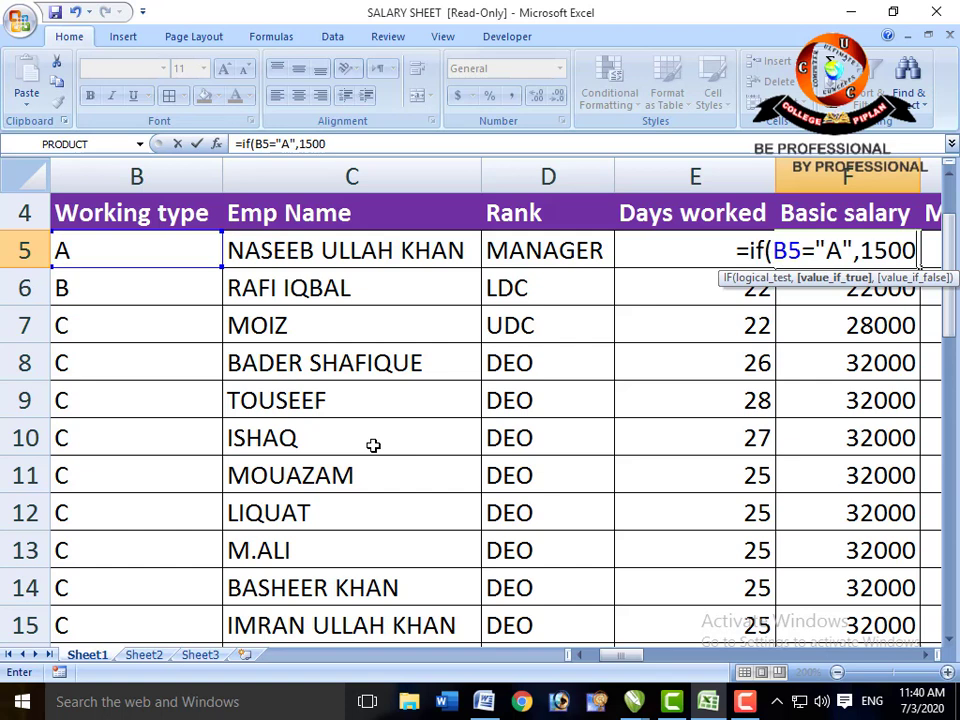
type("*")
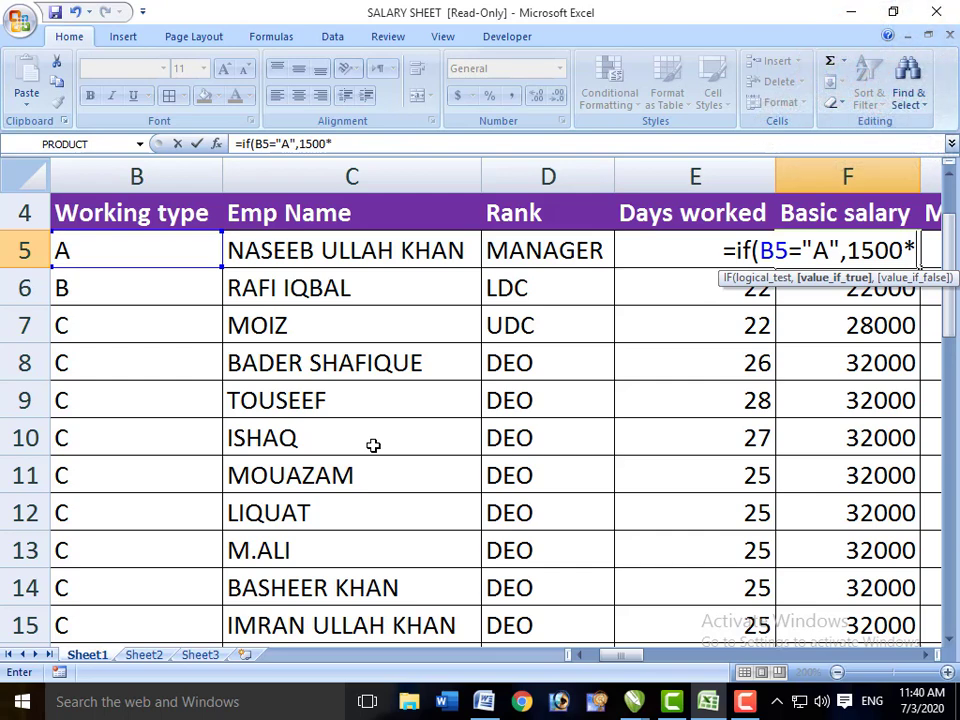
type("E5")
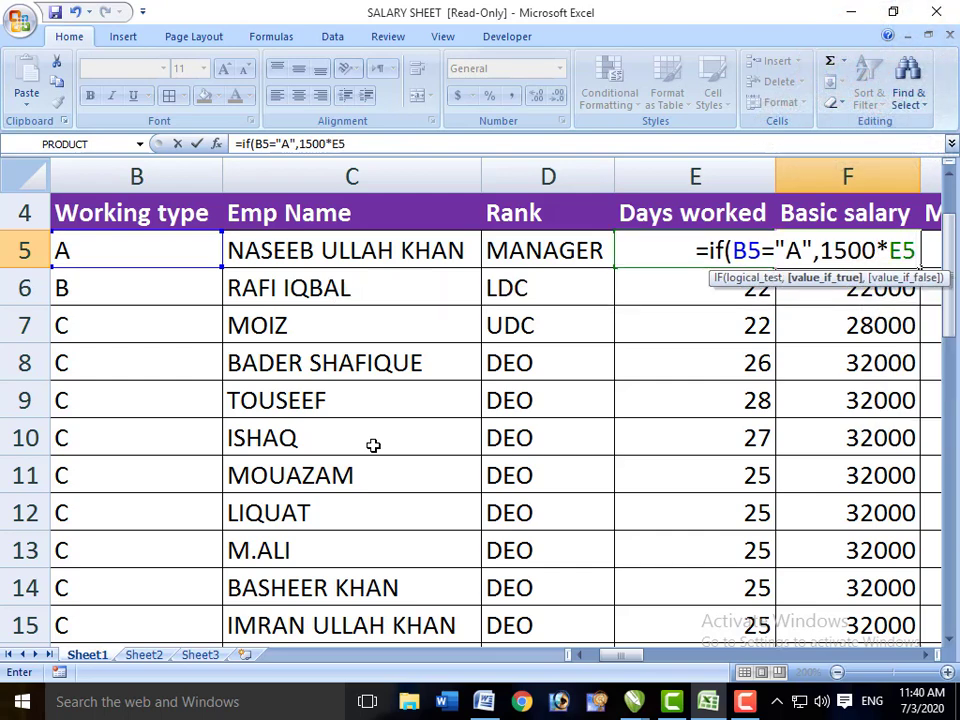
- Add a nested IF to the F5 formula that returns 1000*E5 when B5="B"
type(",IF(")
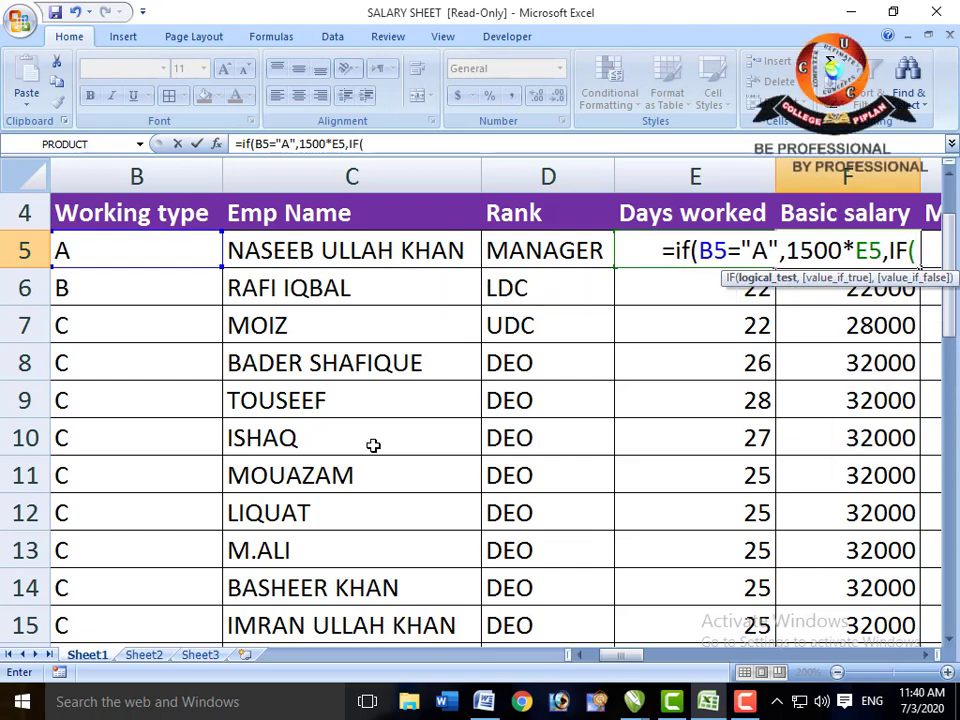
key("Left")
key("Left")
key("Left")
key("Left")
key("Left")
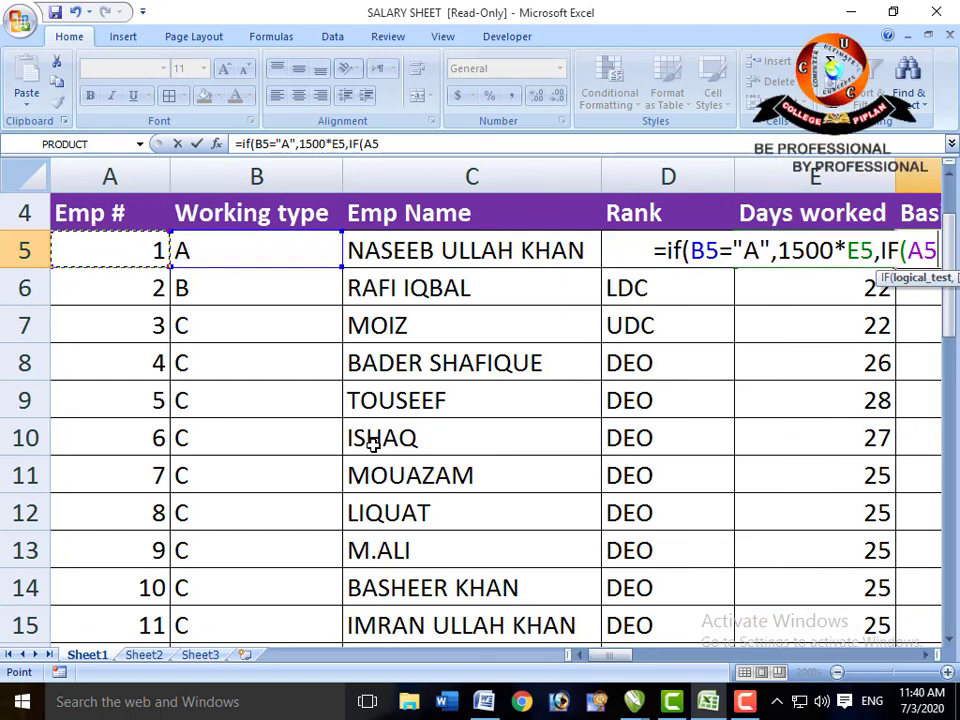
key("Right")
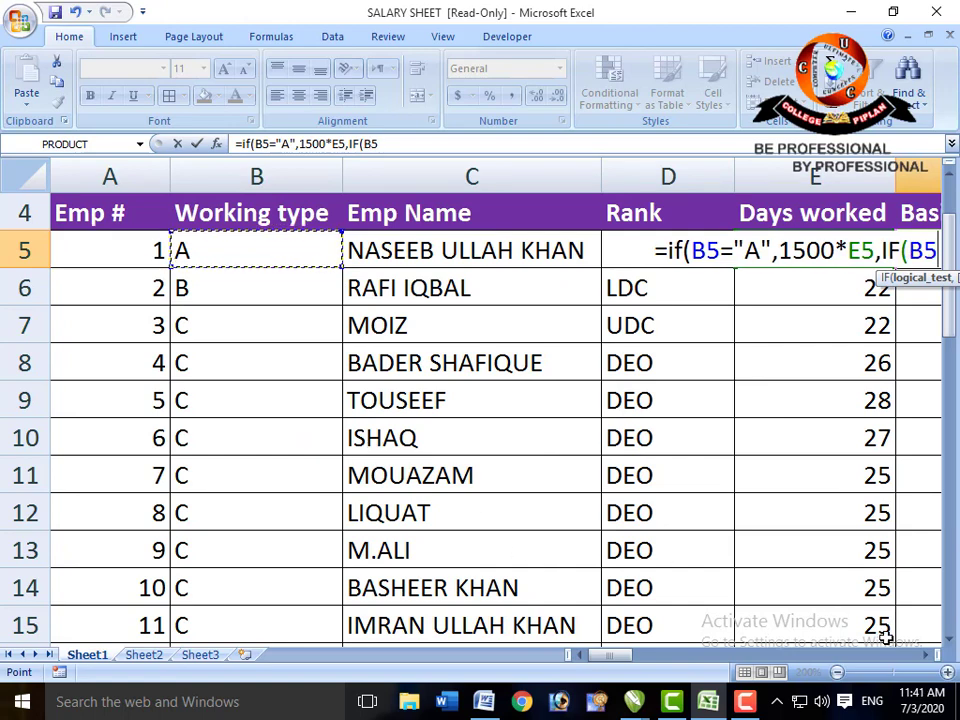
left_click(926, 656)
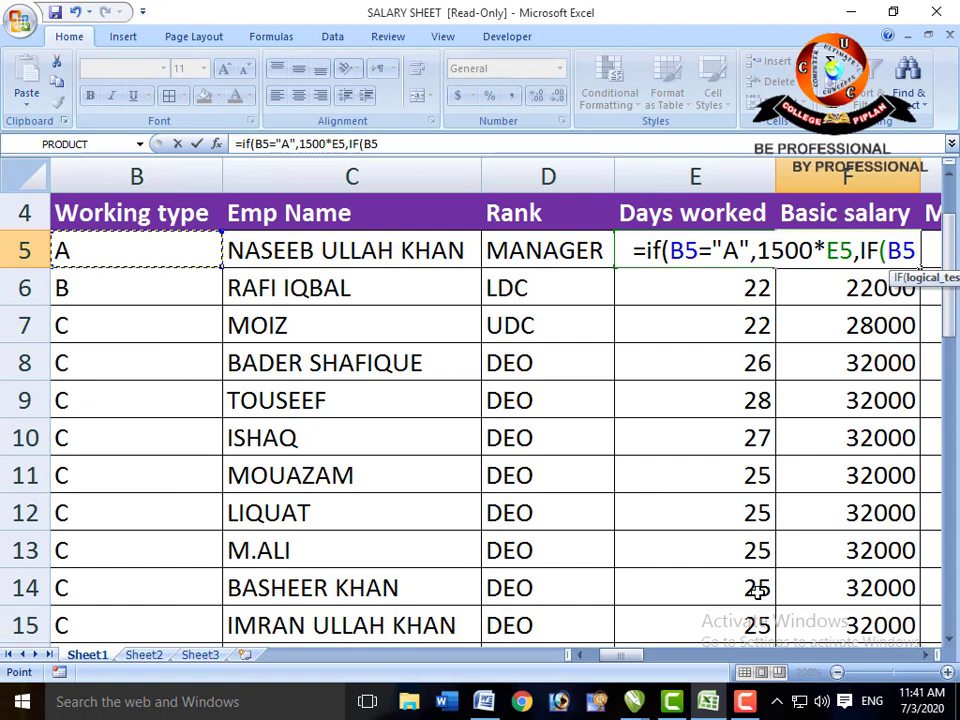
type("=\"")
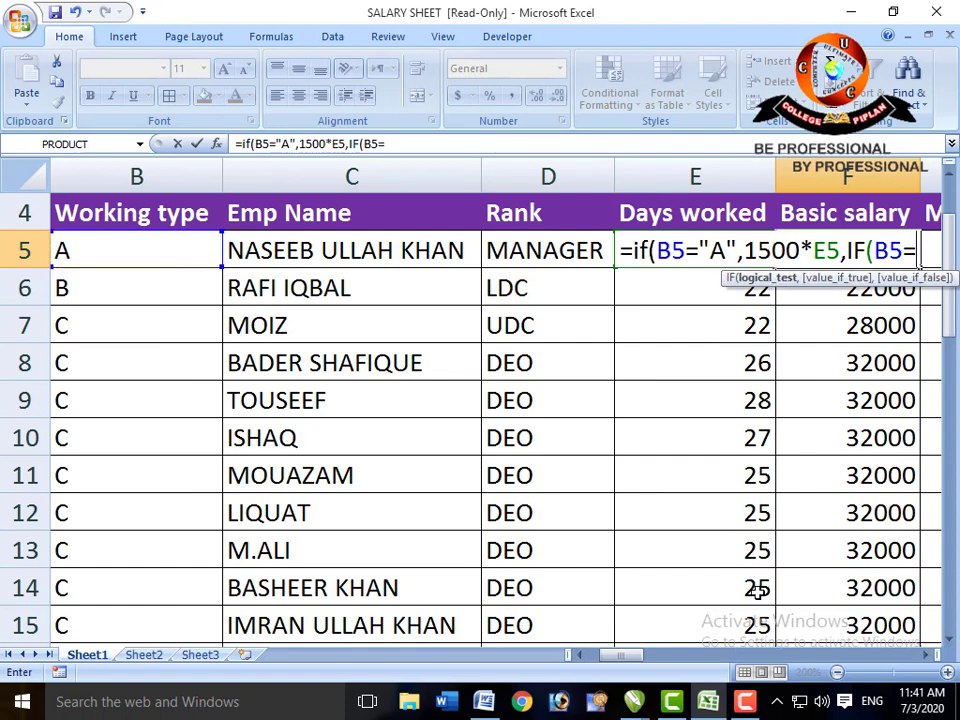
type("B")
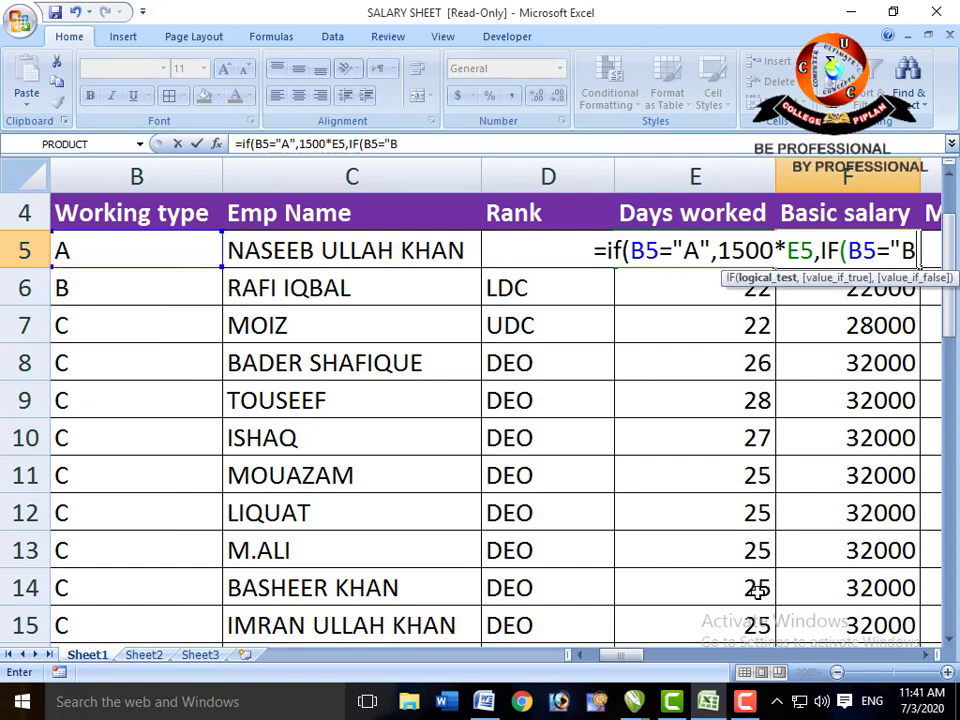
type("\",1")
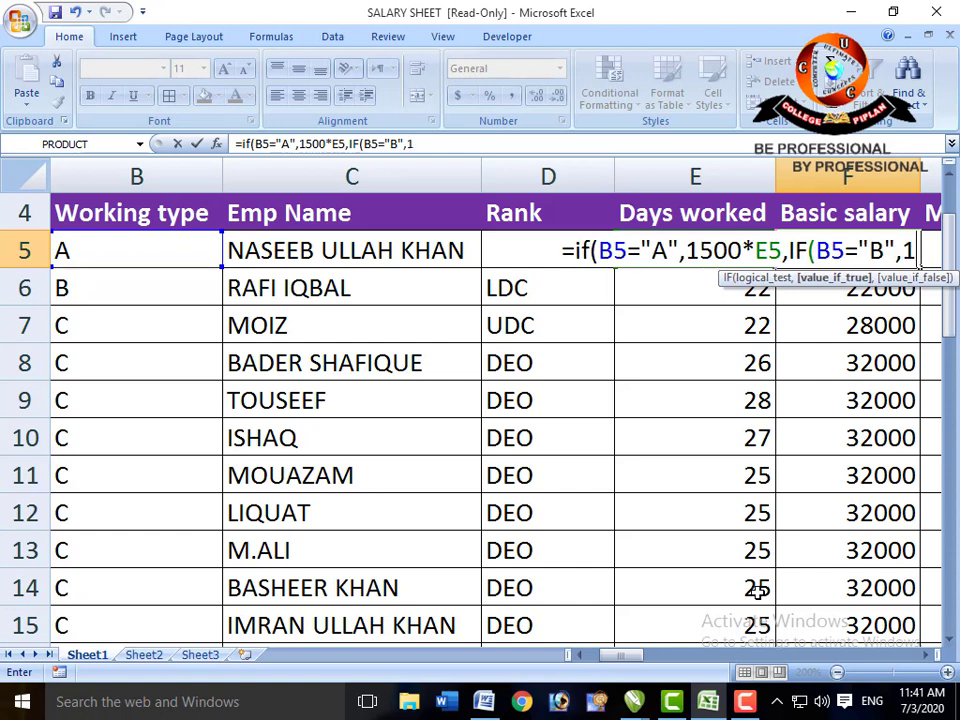
type("0000")
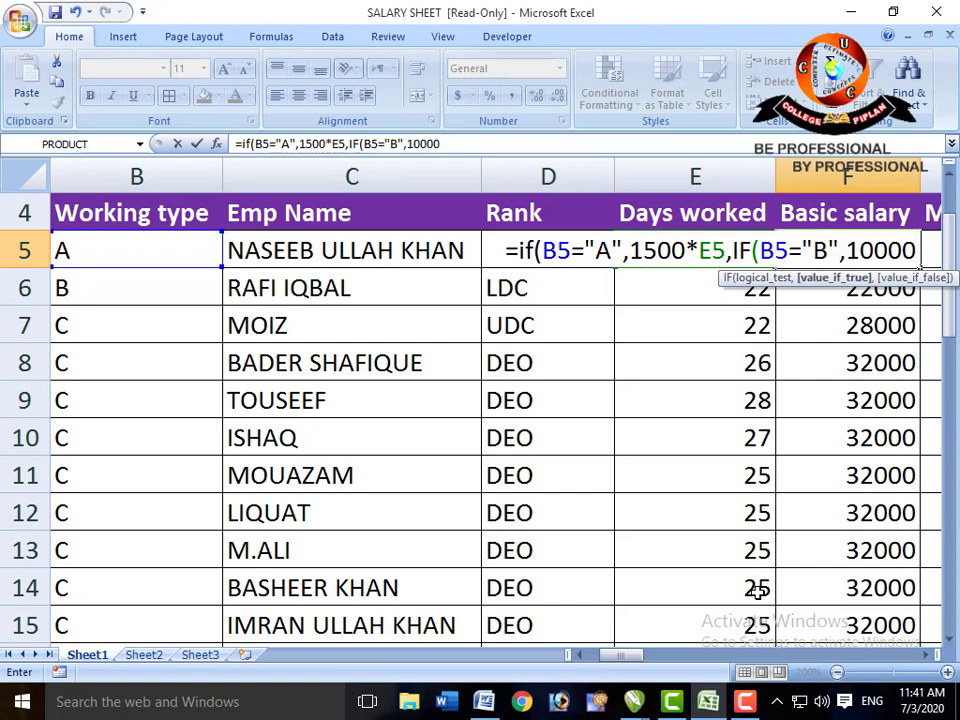
key("BackSpace")
type("*")
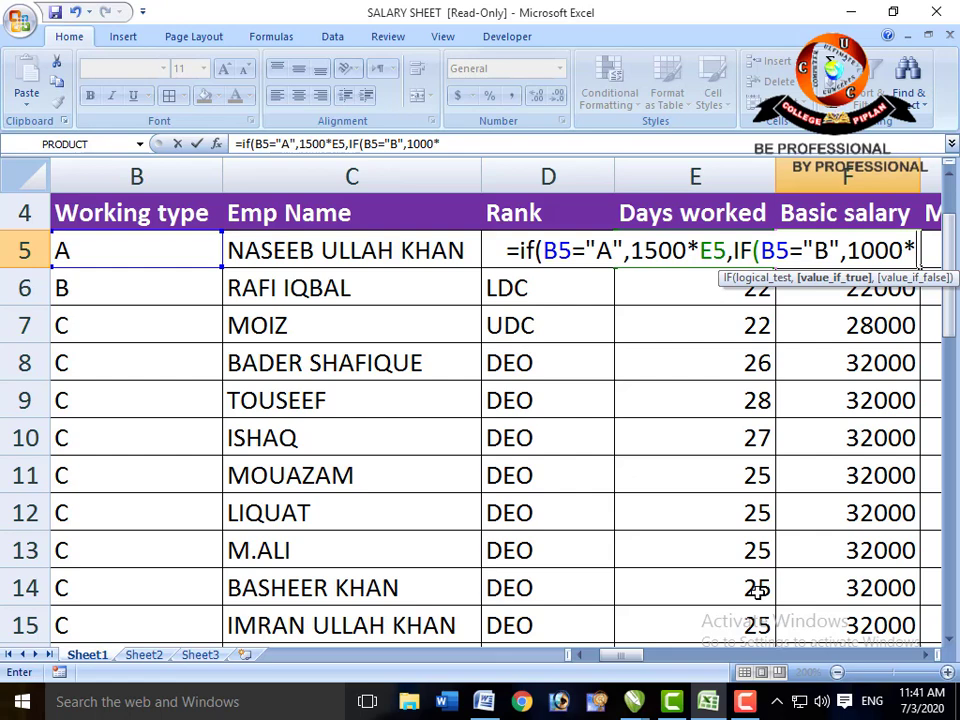
type("E5")
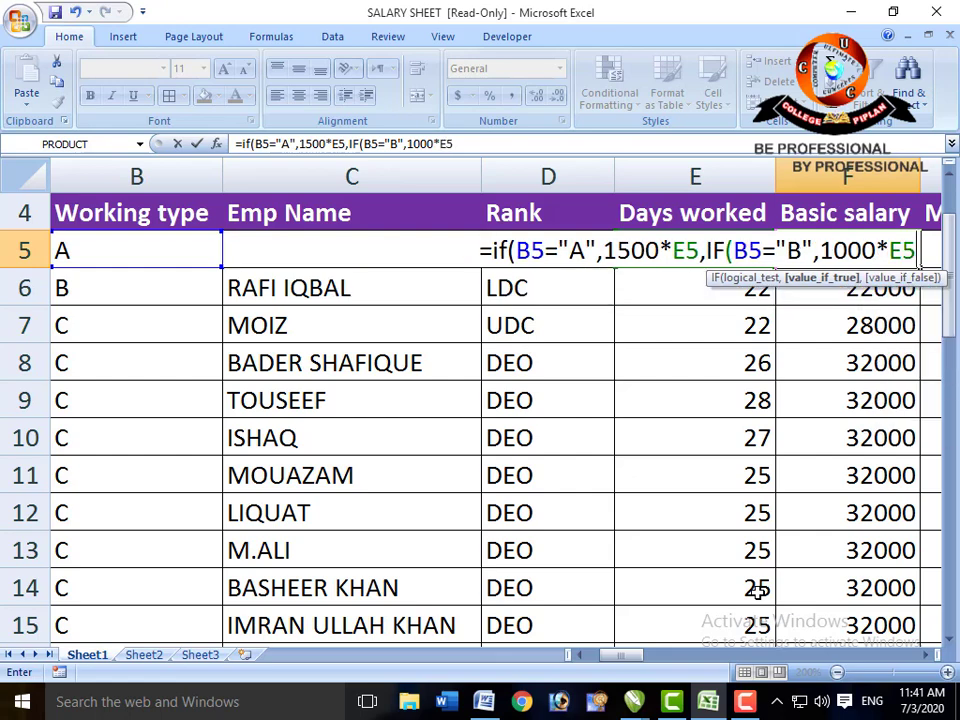
- Complete the F5 formula with a third nested IF returning 500*E5 when B5="C", and go to the Days worked cell E5
type(",IF")
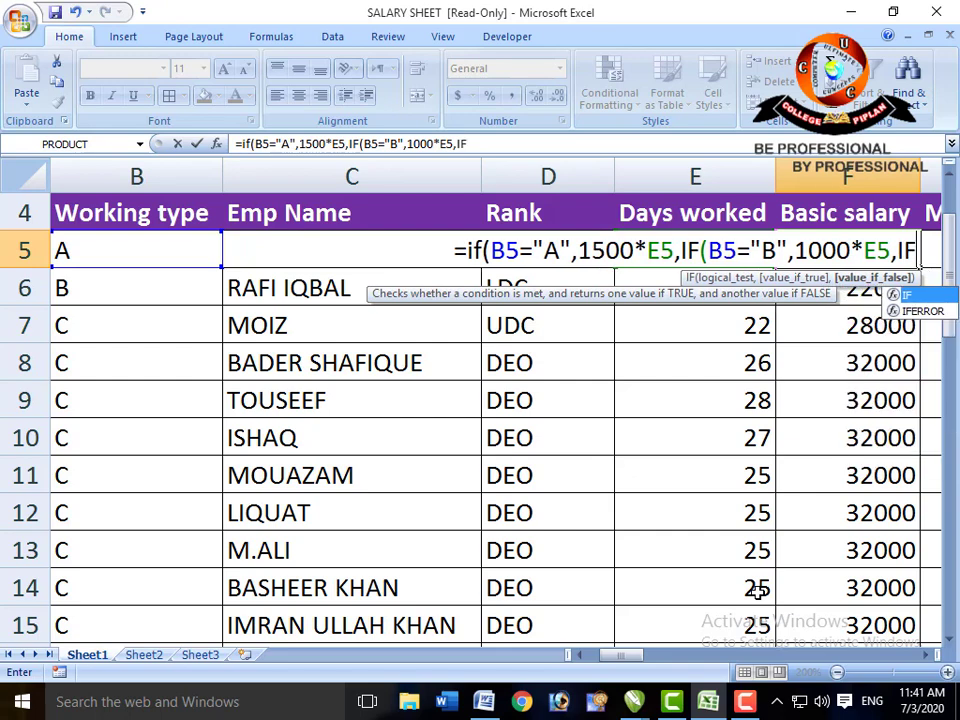
type("(")
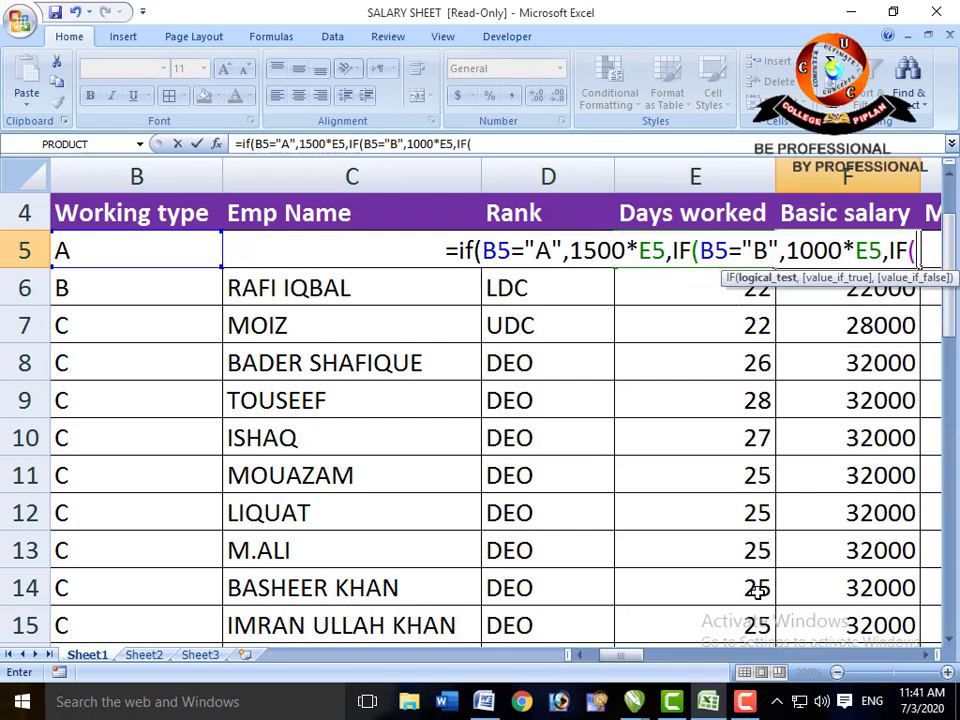
type("B")
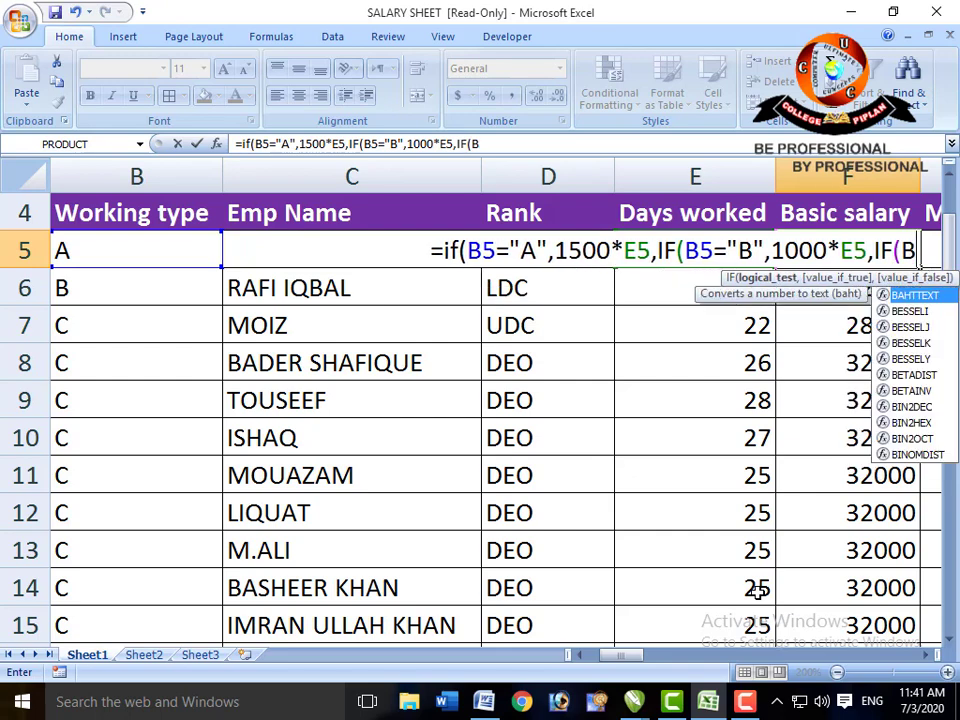
type("5")
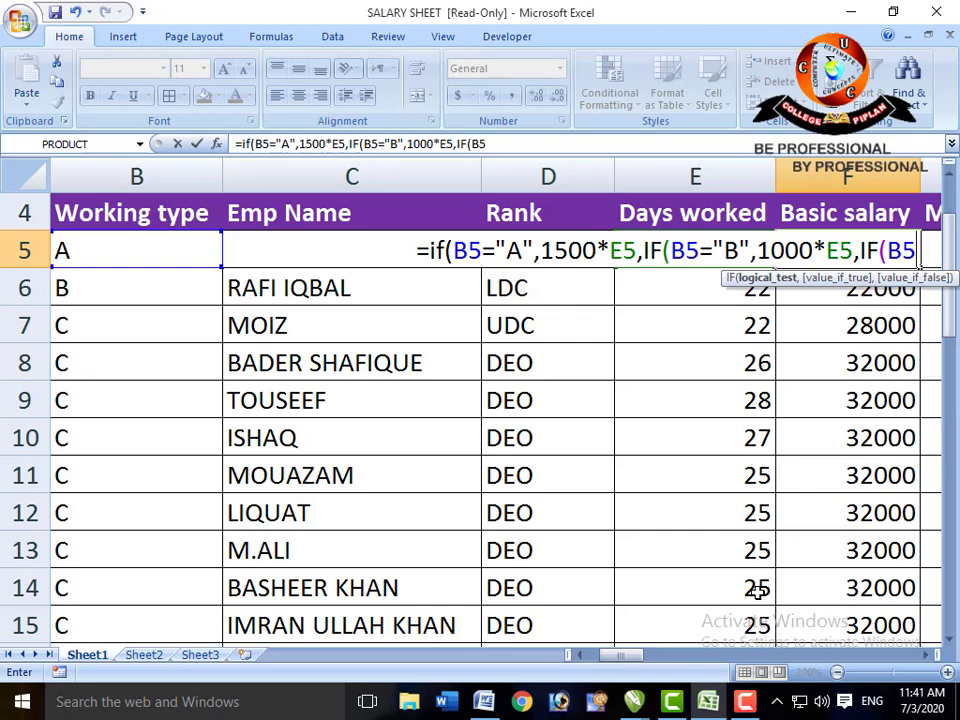
type("=C,")
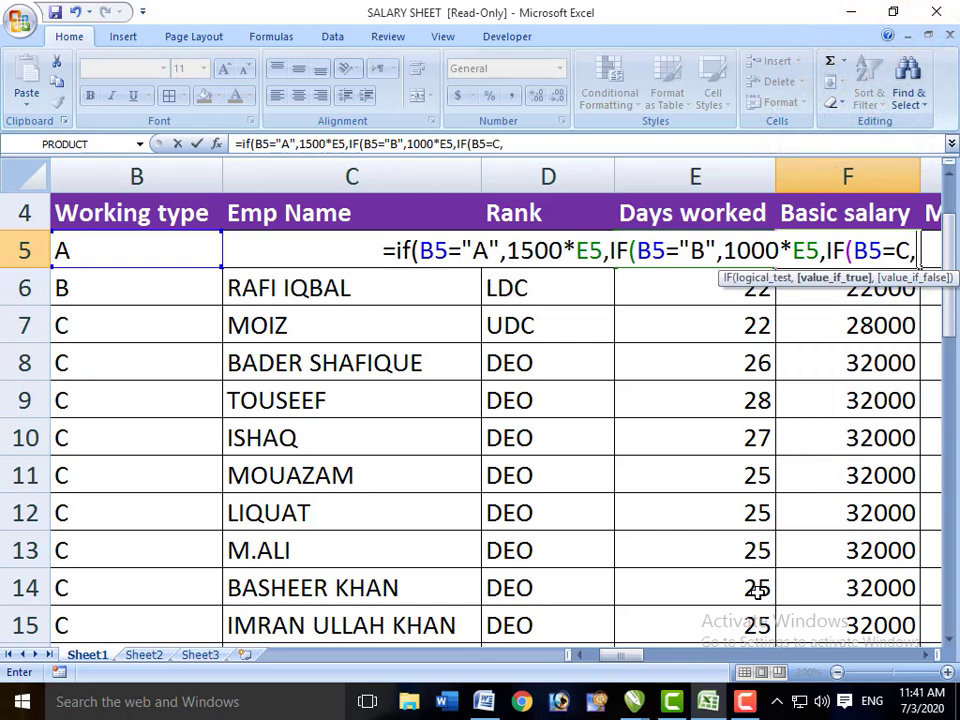
type("\"")
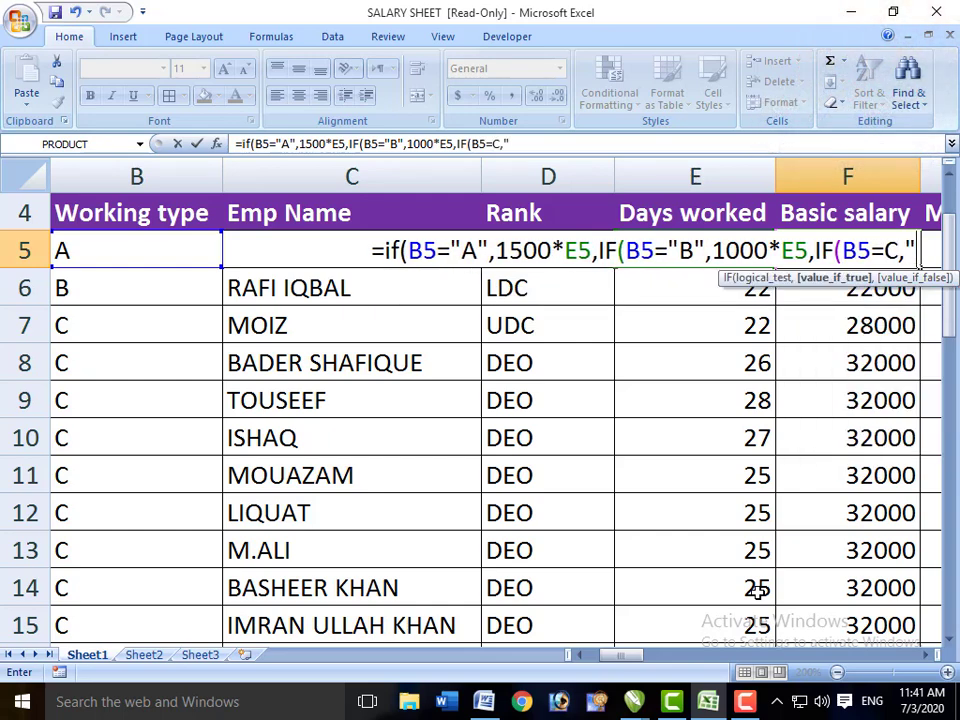
key("BackSpace")
key("BackSpace")
key("BackSpace")
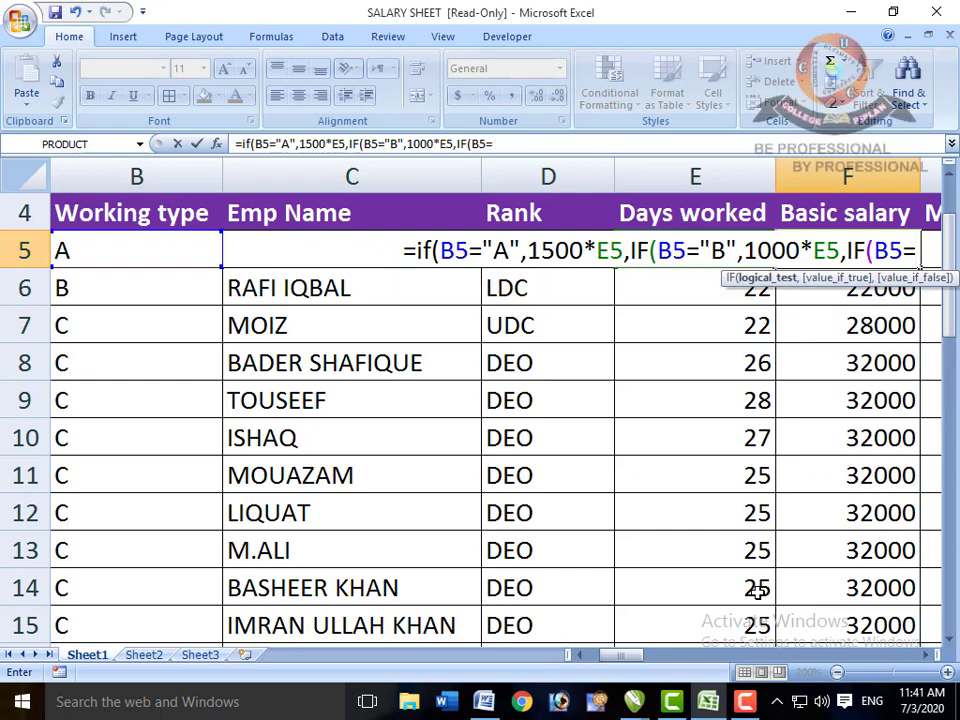
type("\"C")
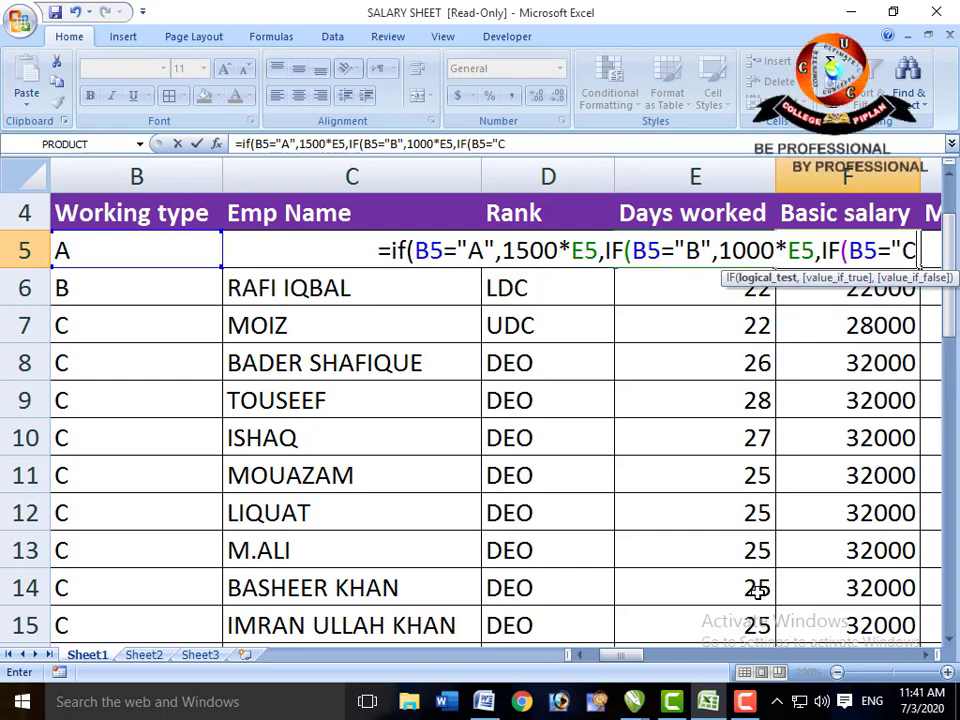
type("\",")
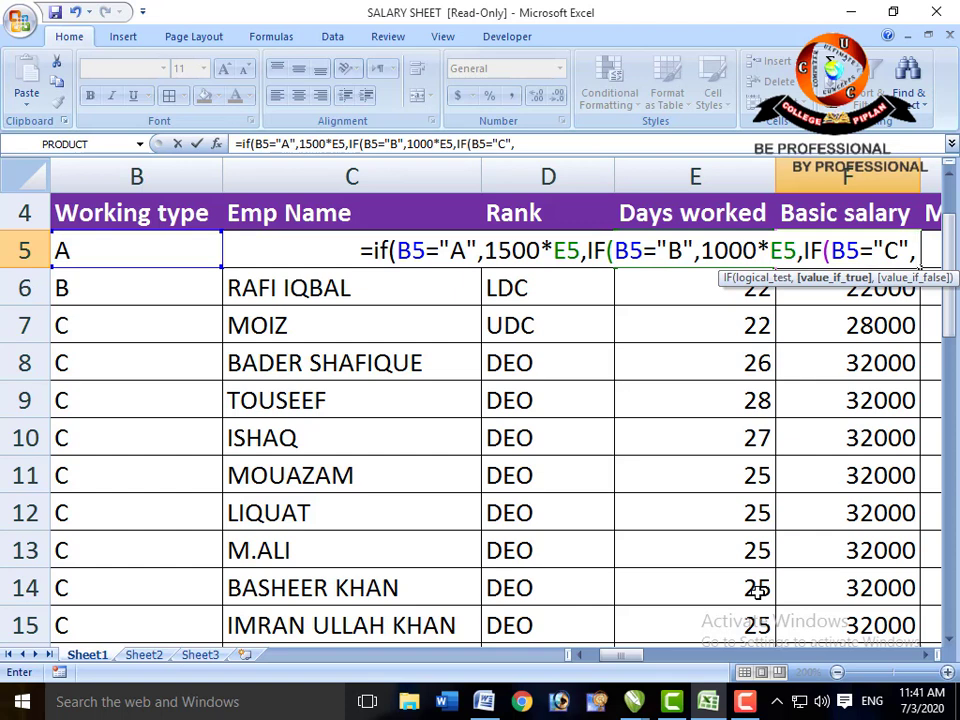
type("500")
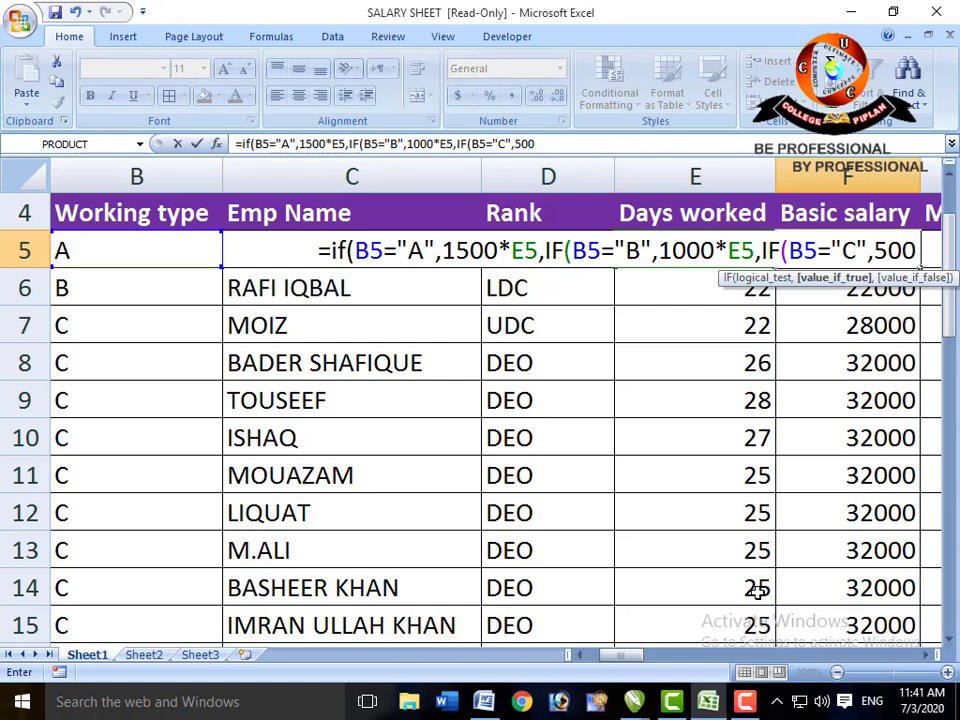
type("*E5)")
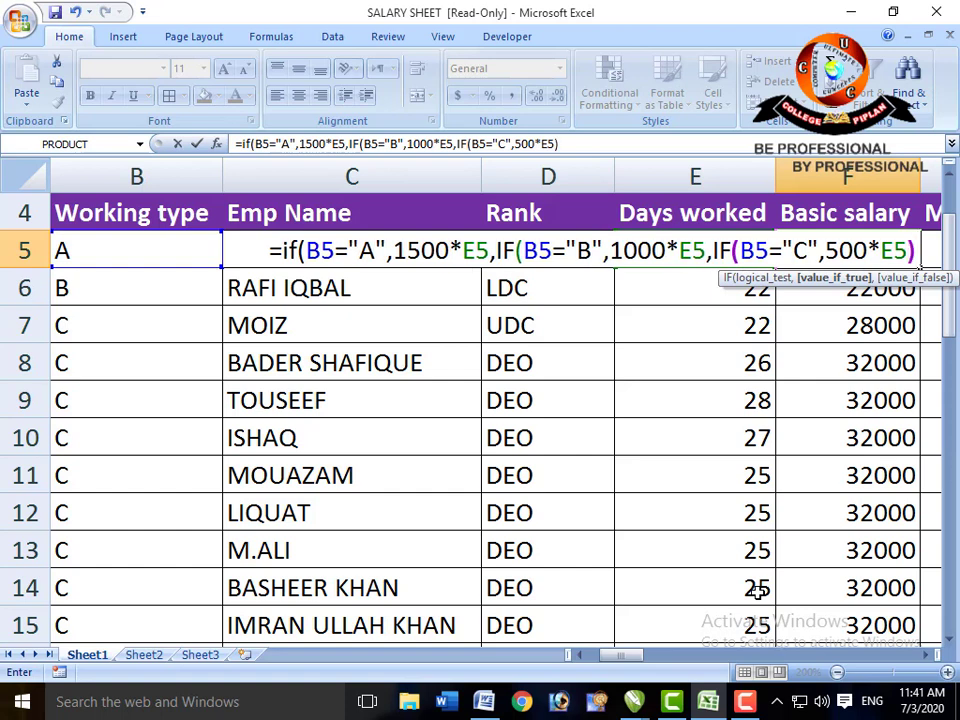
type("))")
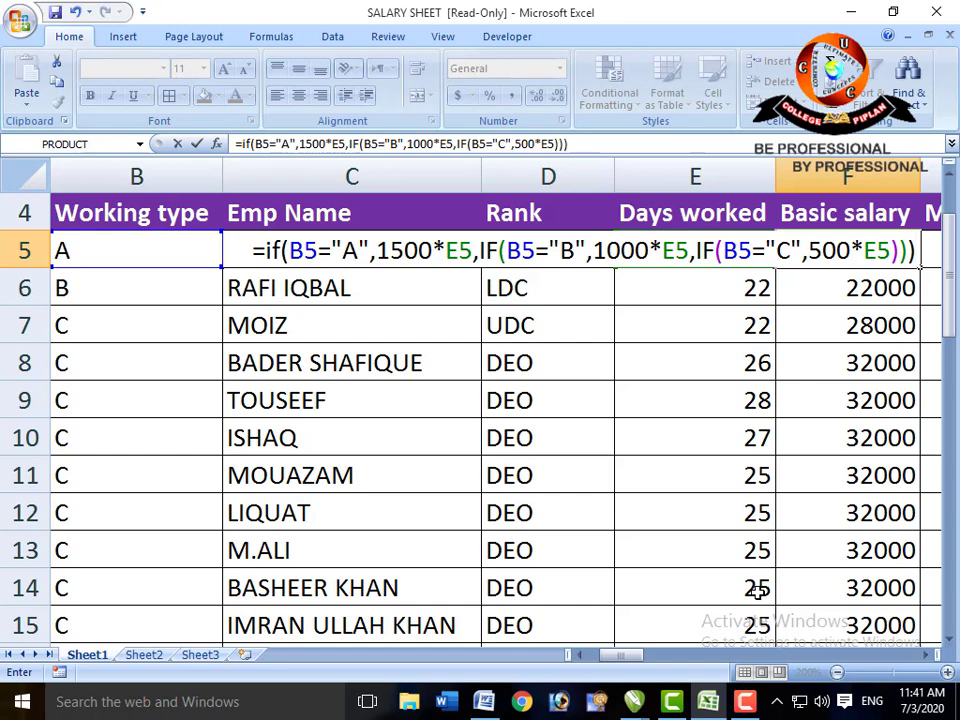
key("Return")
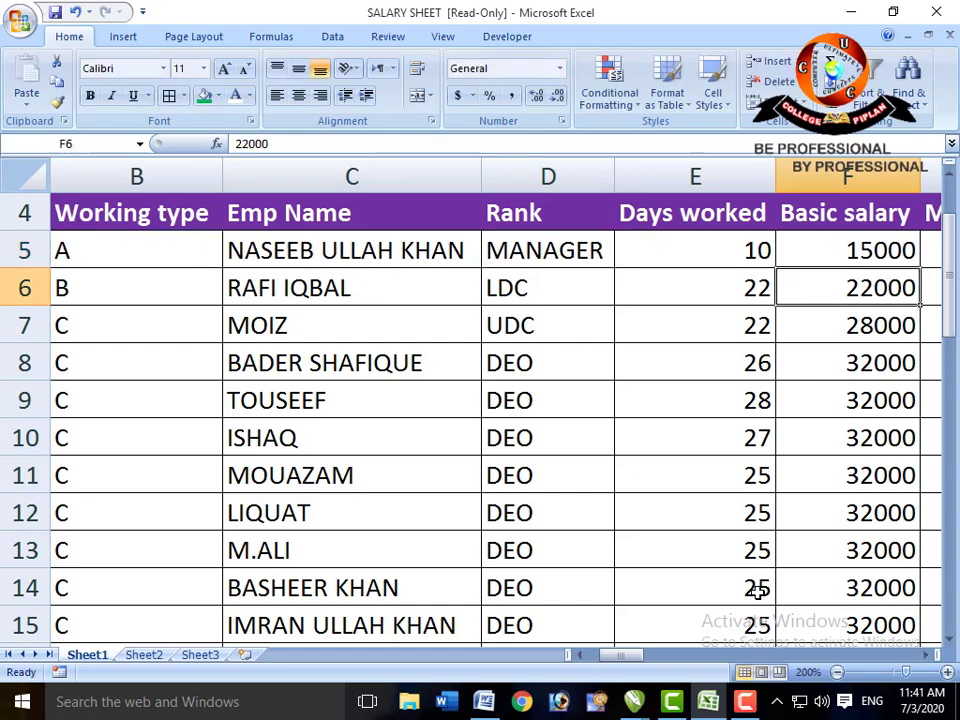
key("Up")
key("Left")
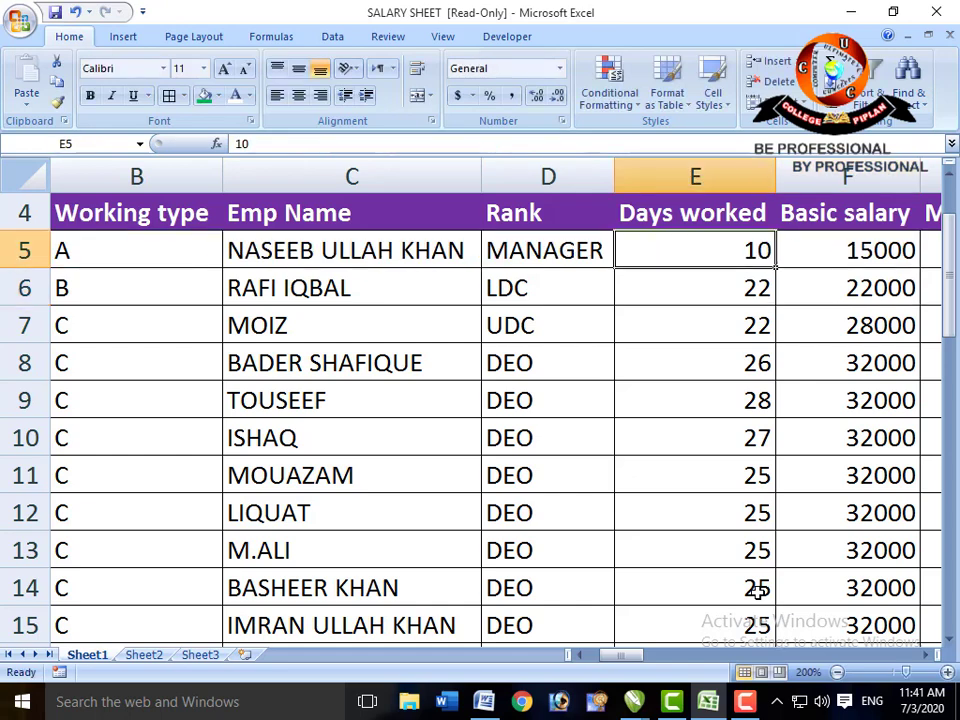
- Test the Basic salary formula by setting the first employee's Days worked in E5 to 1, and check Working type B5 and F5
type("1")
key("Left")
key("Right")
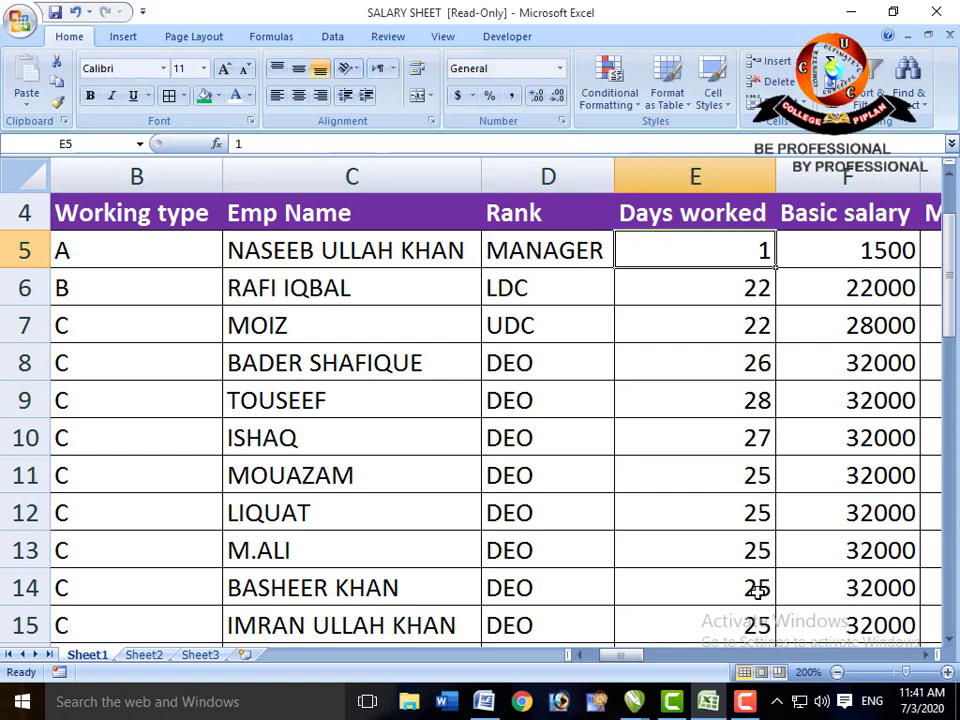
key("Left")
key("Left")
key("Left")
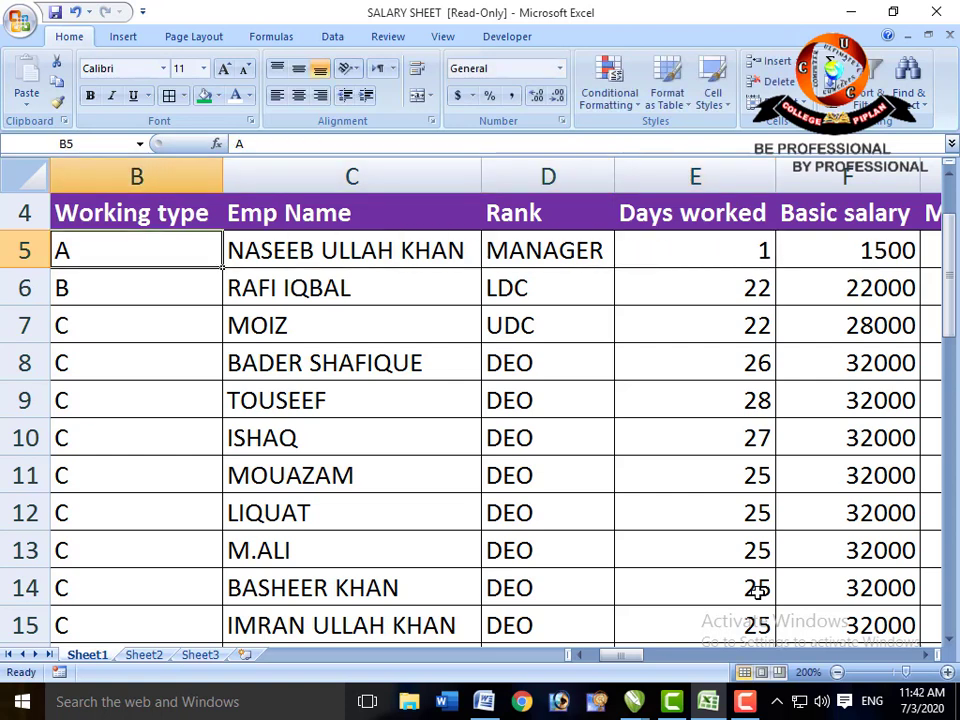
key("Right")
key("Right")
key("Right")
key("Right")
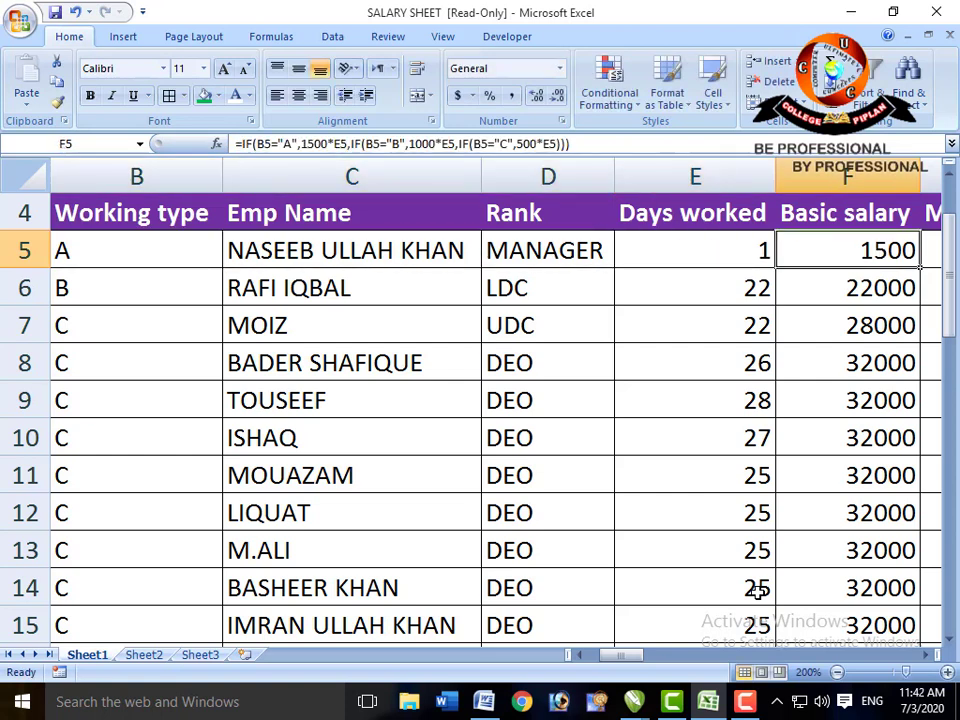
- Set the first employee's Working type in B5 to B and check the Basic salary in F5
key("Left")
key("Left")
key("Left")
key("Left")
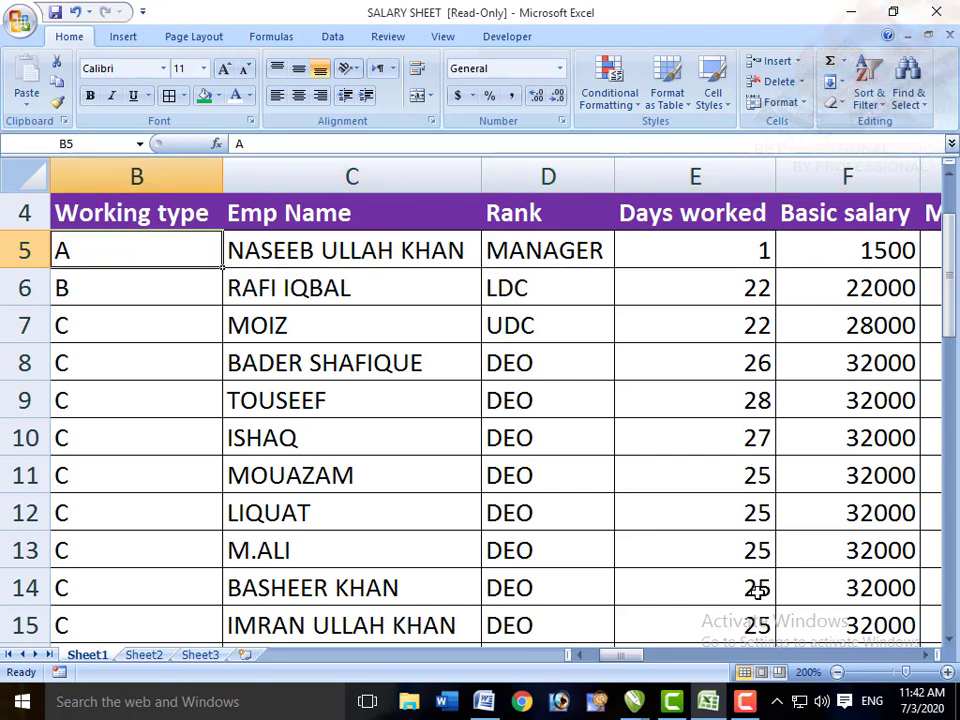
type("B")
key("Right")
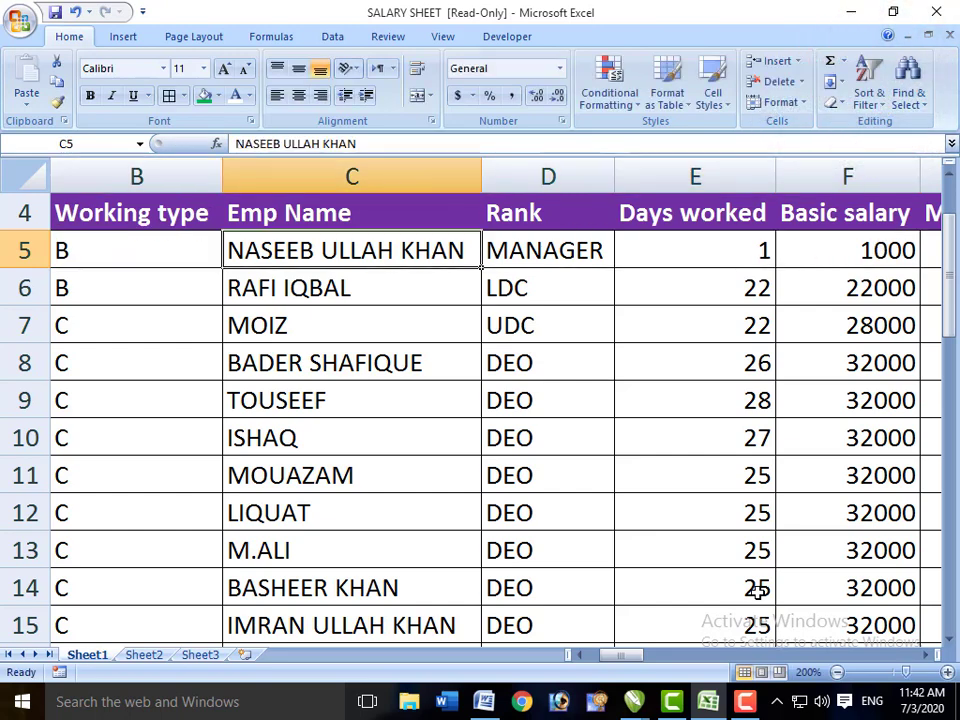
key("Right")
key("Right")
key("Right")
- Set the first employee's Working type in B5 to C and check the Basic salary in F5
key("Left")
key("Left")
key("Left")
key("Left")
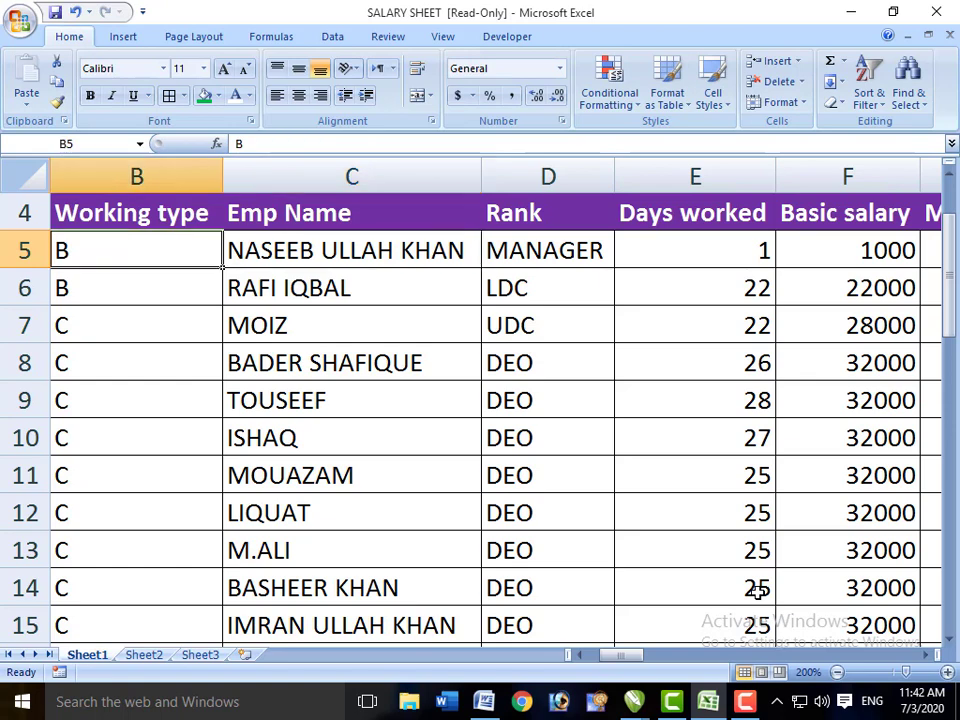
type("C")
key("Right")
key("Right")
key("Right")
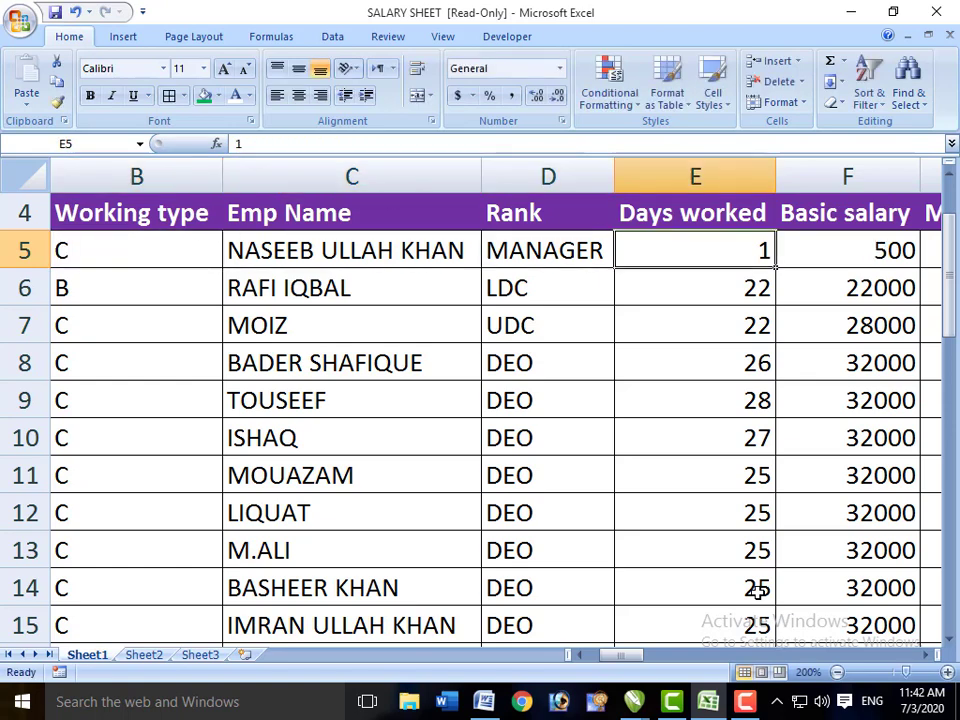
key("Right")
- Set the first employee's Days worked in E5 to 30 and check the Basic salary in F5
key("Left")
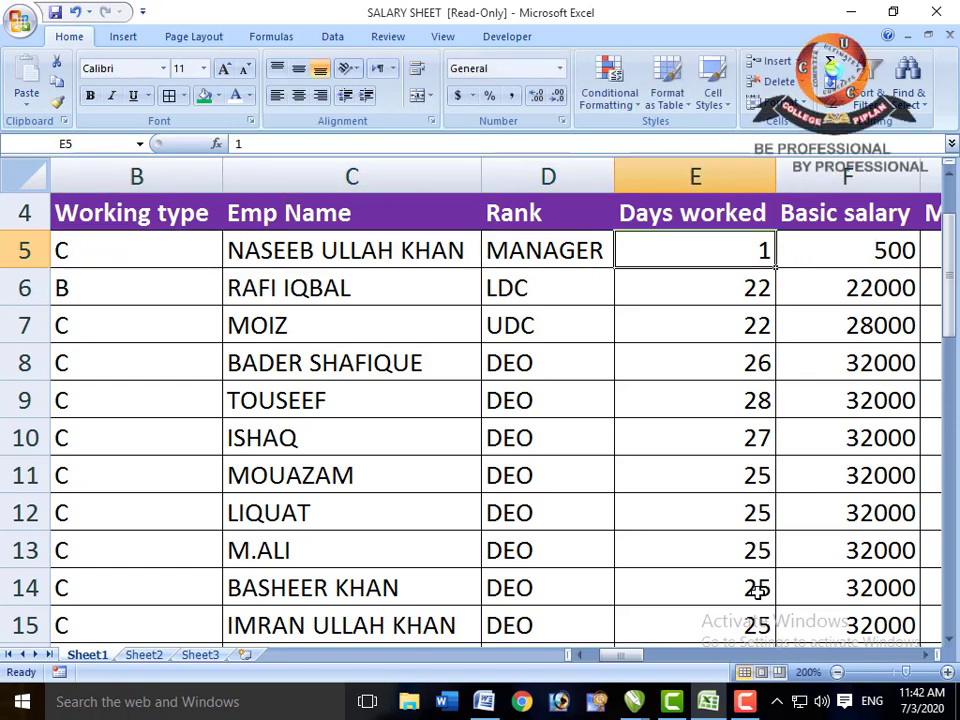
type("30")
key("Left")
key("Right")
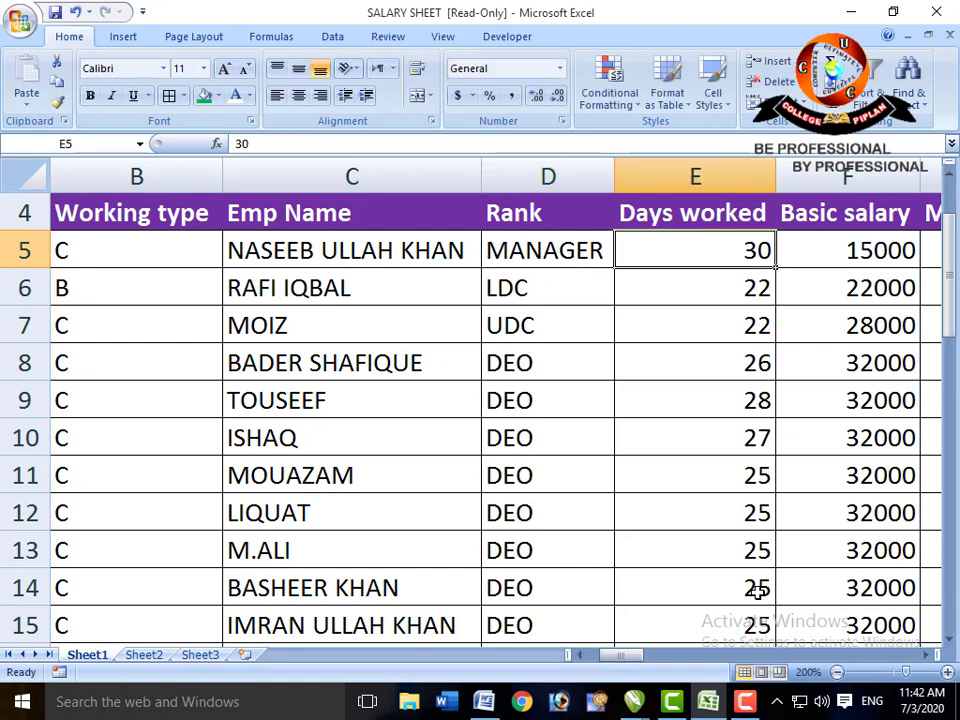
key("Right")
- Set the first employee's Working type in B5 to A to test the Basic salary formula with this type
key("Left")
key("Left")
key("Left")
key("Left")
type("A")
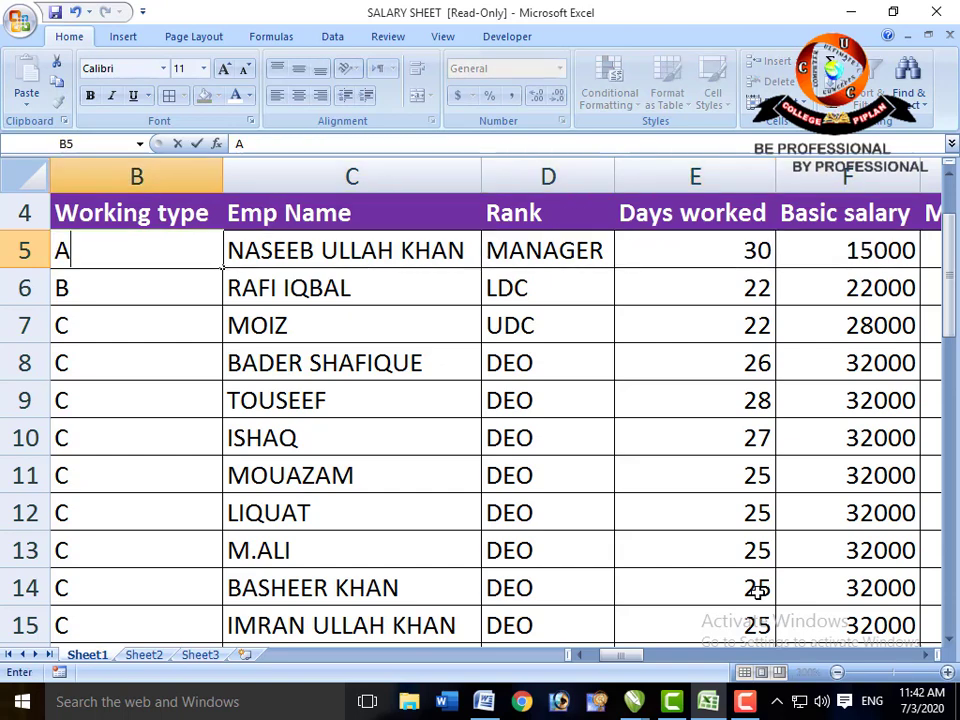
key("Right")
key("Left")
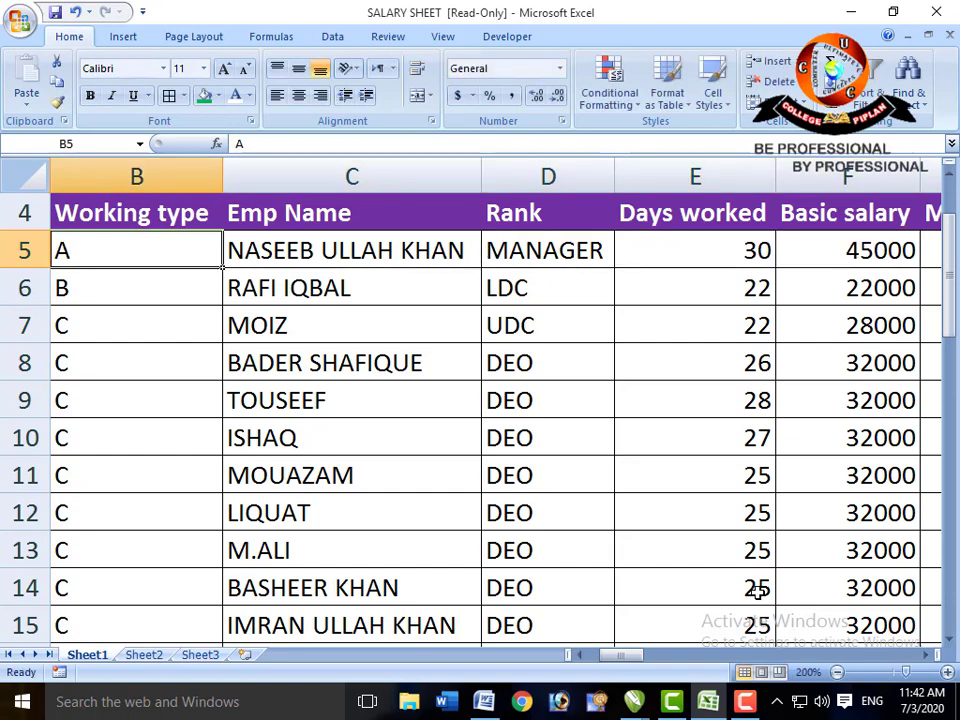
- Change the first employee's Working type in B5 to B and go to the Days worked cell E5
type("B")
key("Right")
key("Right")
key("Right")
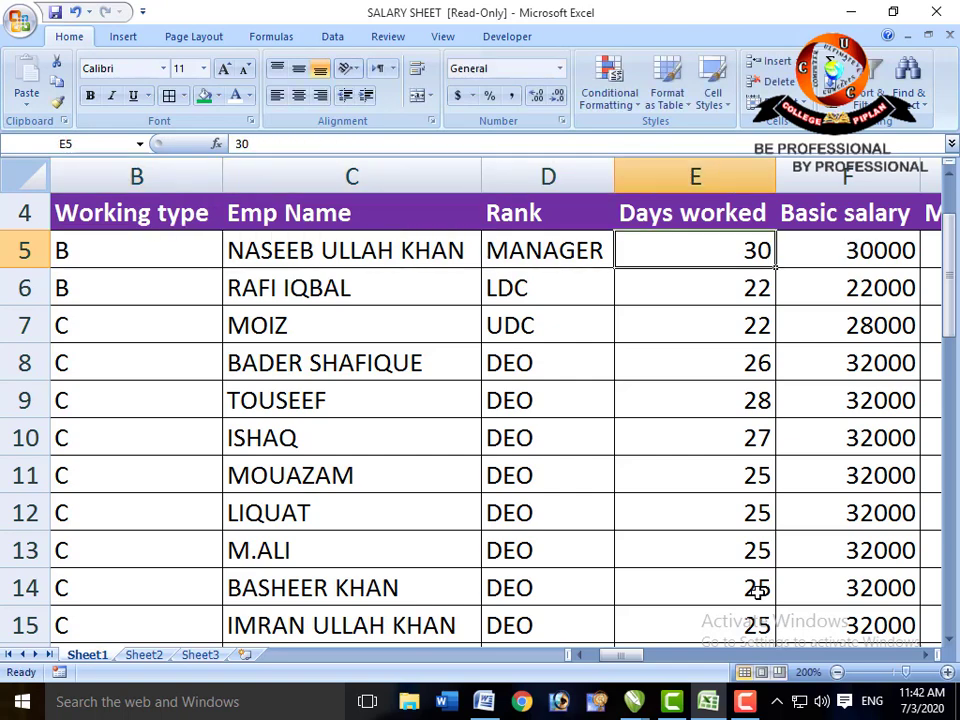
- Examine the first employee's cells from Working type B5 across to Medical allowance %AGE, ending on G5
key("Right")
key("Right")
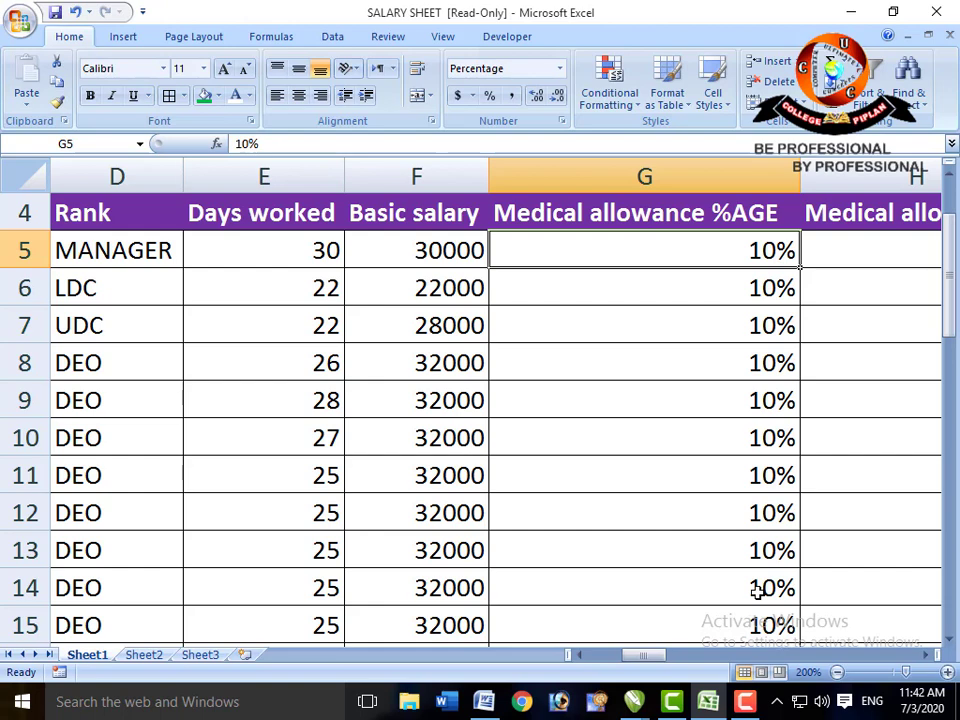
key("Left")
key("Left")
key("Left")
key("Left")
key("Left")
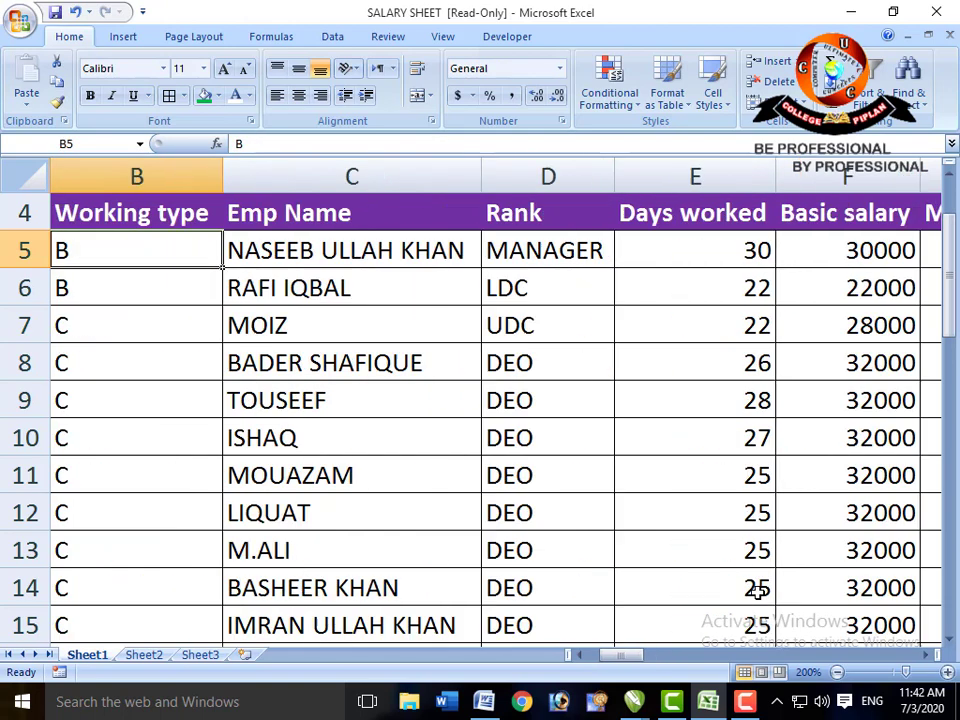
key("Right")
key("Right")
key("Right")
key("Right")
key("Right")
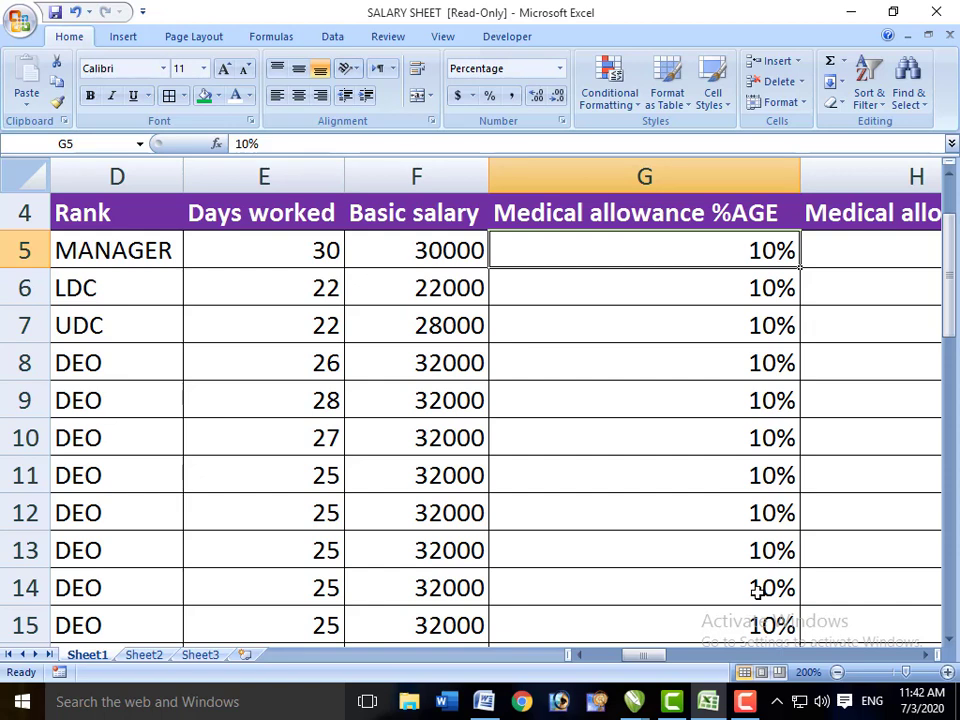
- Start the first employee's Medical allowance %AGE formula in G5 with an IF returning 10% when B5="A"
type("=I")
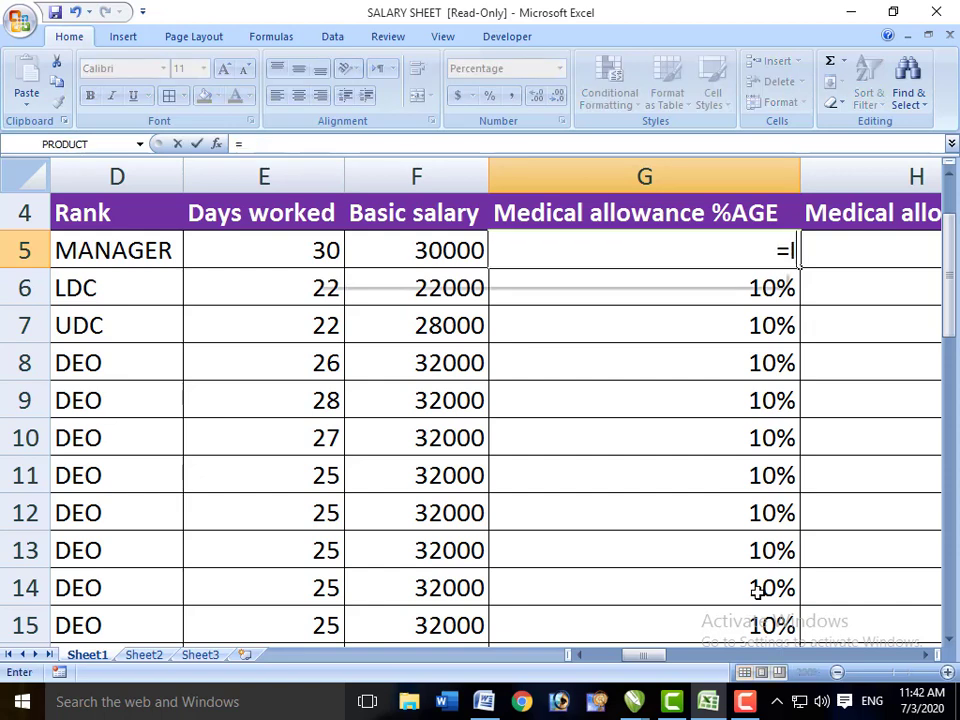
type("F(")
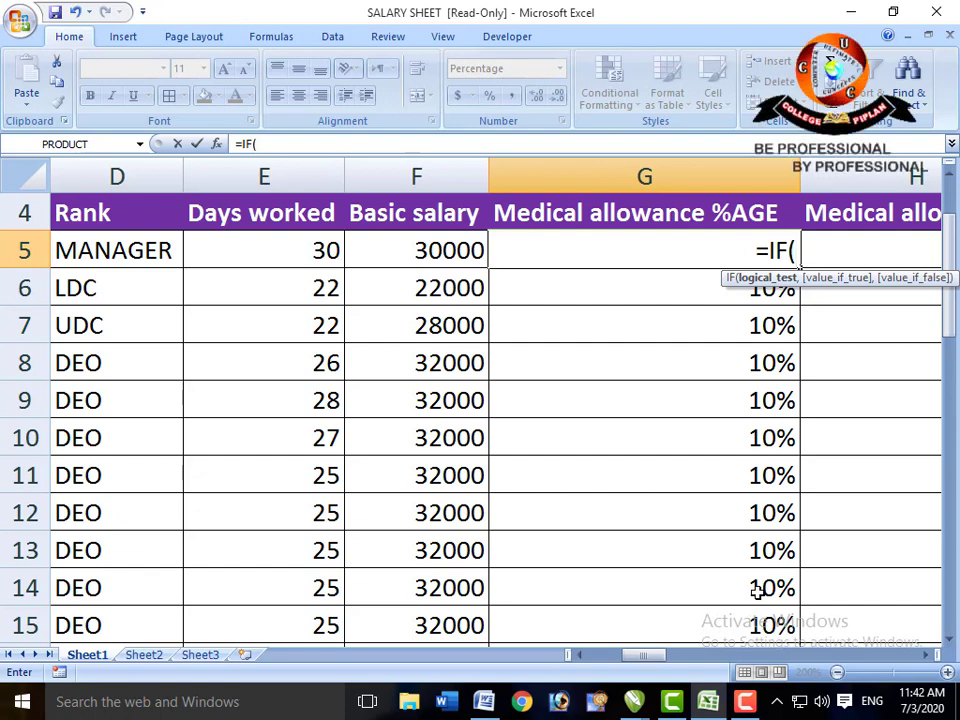
key("Left")
key("Left")
key("Left")
key("Left")
key("Left")
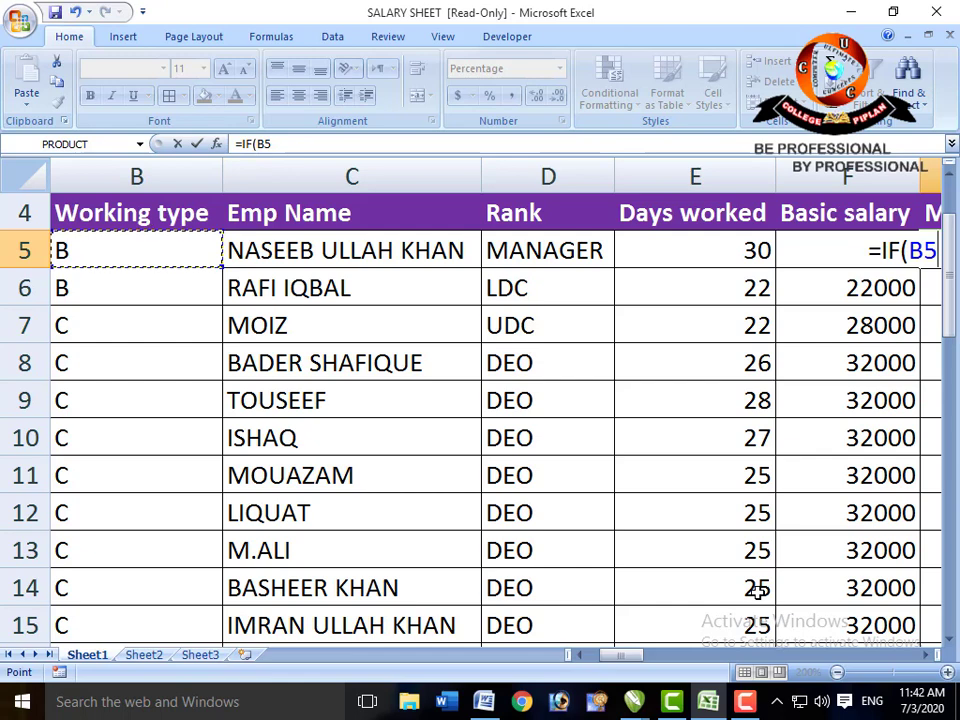
type("=")
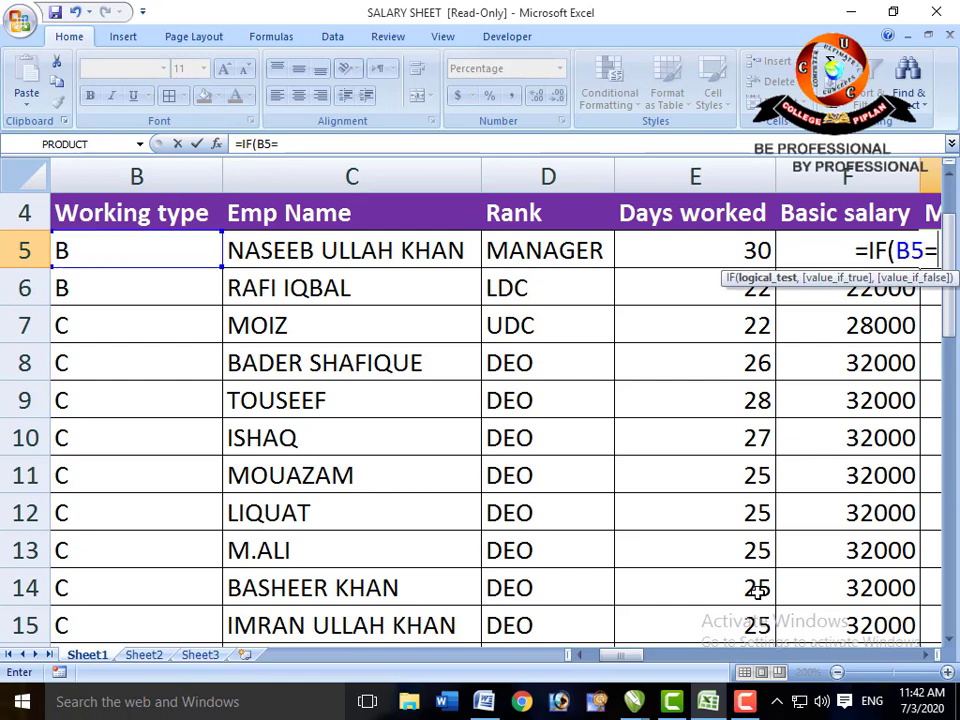
left_click(924, 657)
left_click(924, 657)
left_click(924, 657)
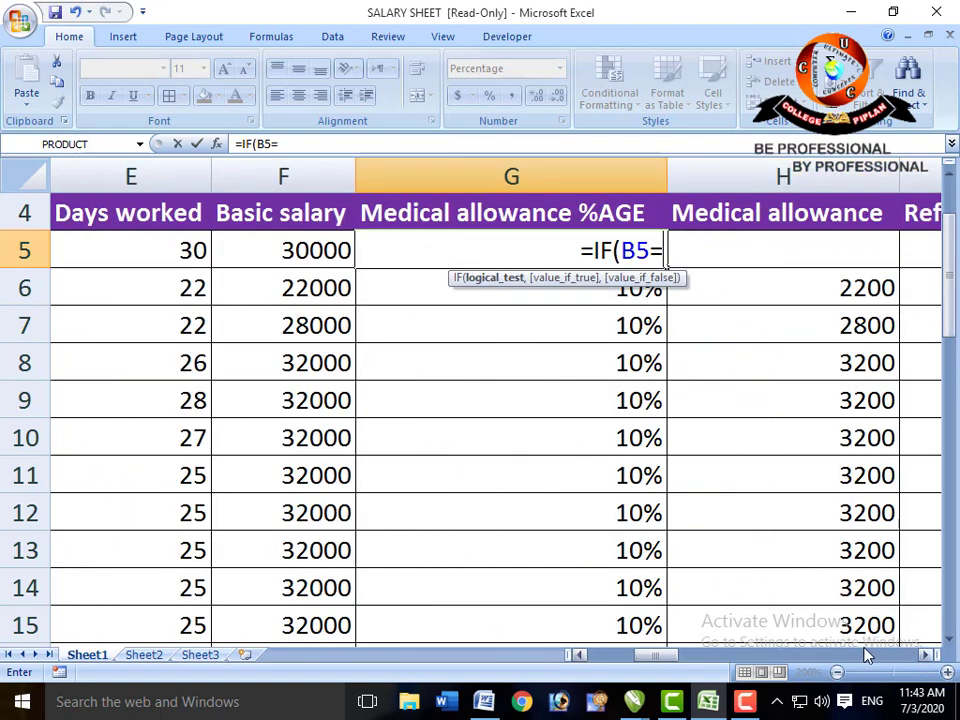
type("\"A")
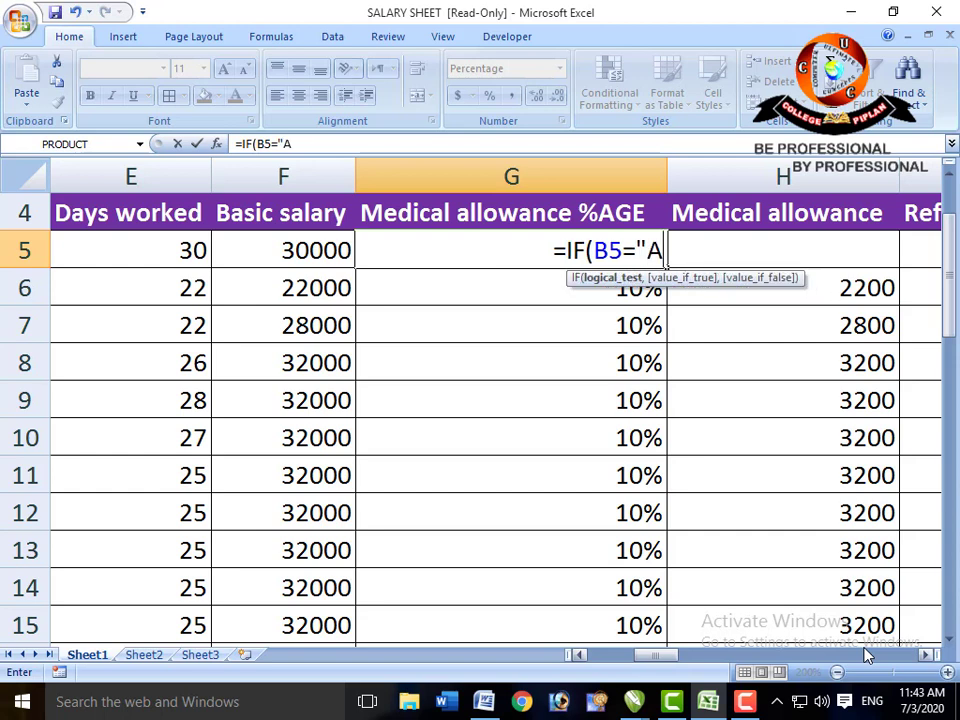
type("\",")
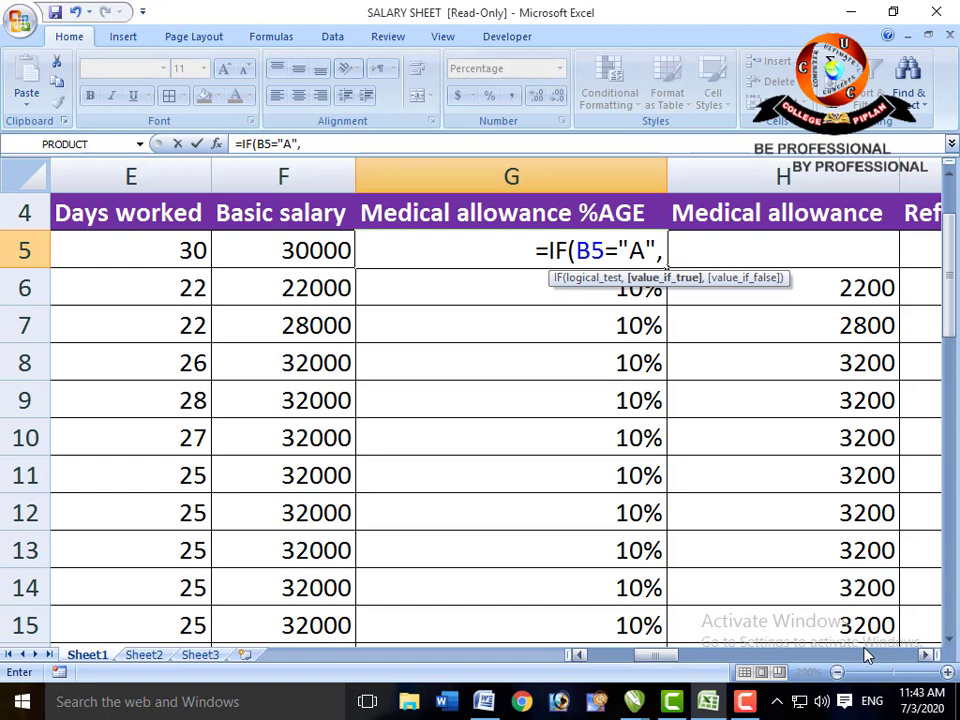
type("10")
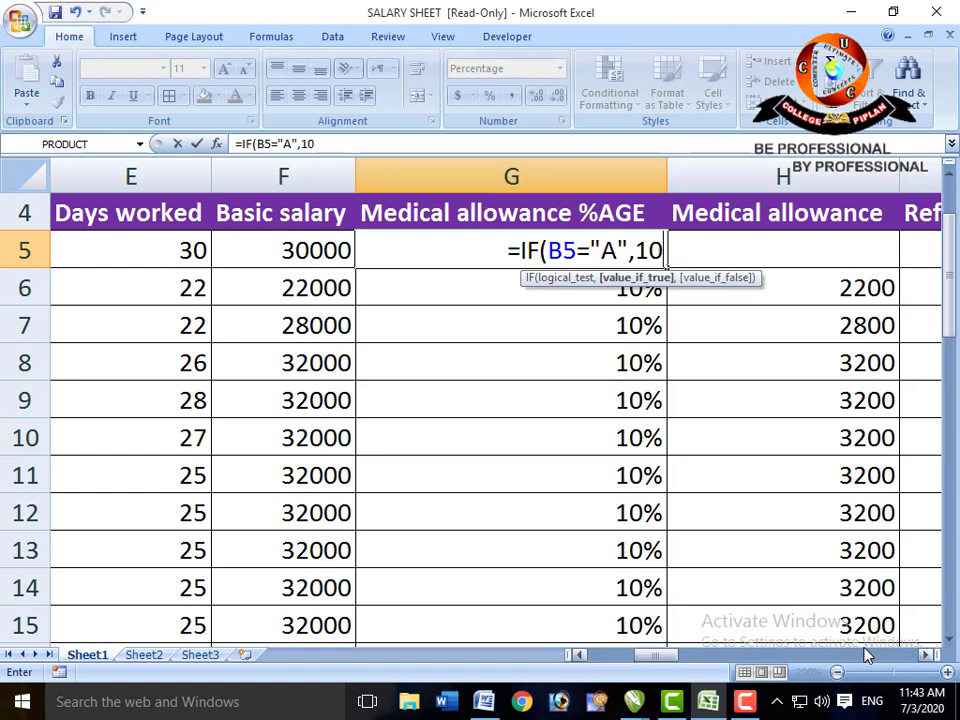
type("%")
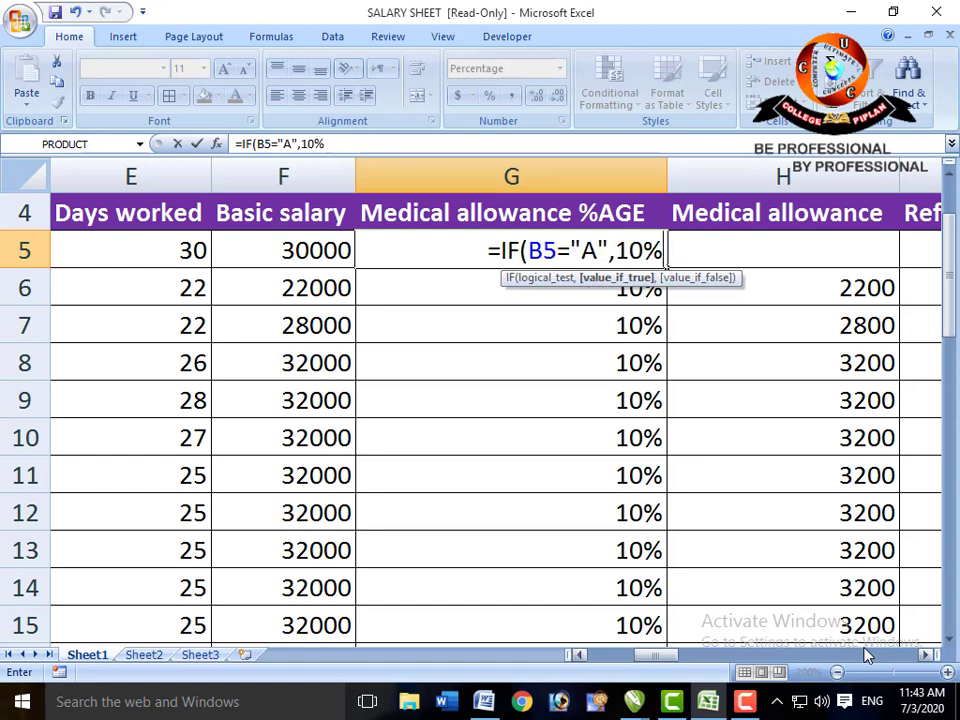
- Add a nested IF to the G5 formula that returns 5% when B5="B"
type(",I")
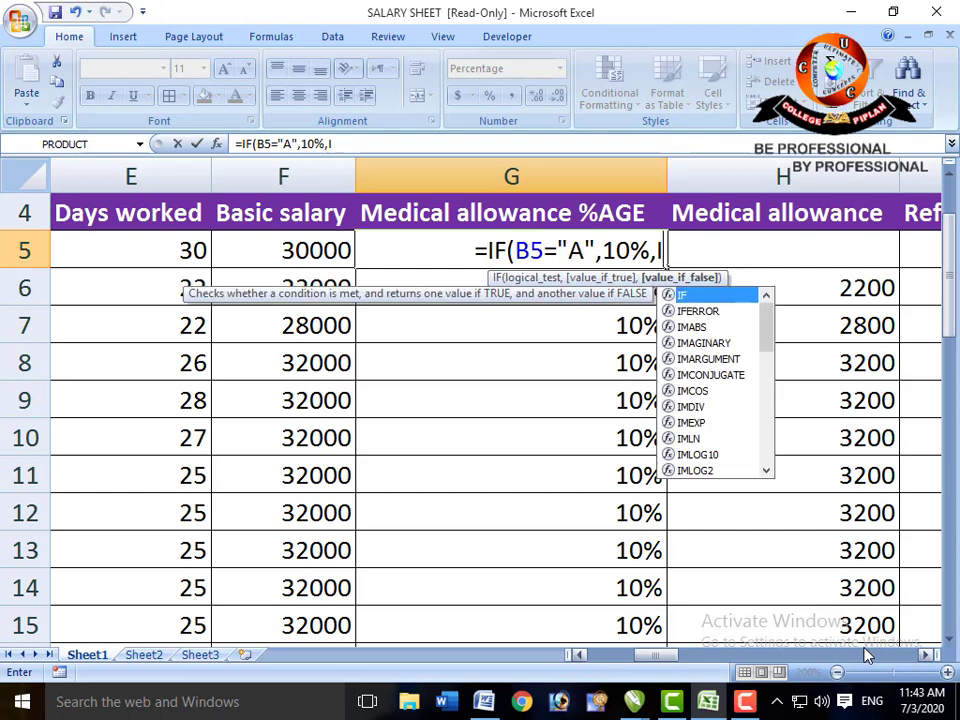
type("F(B5")
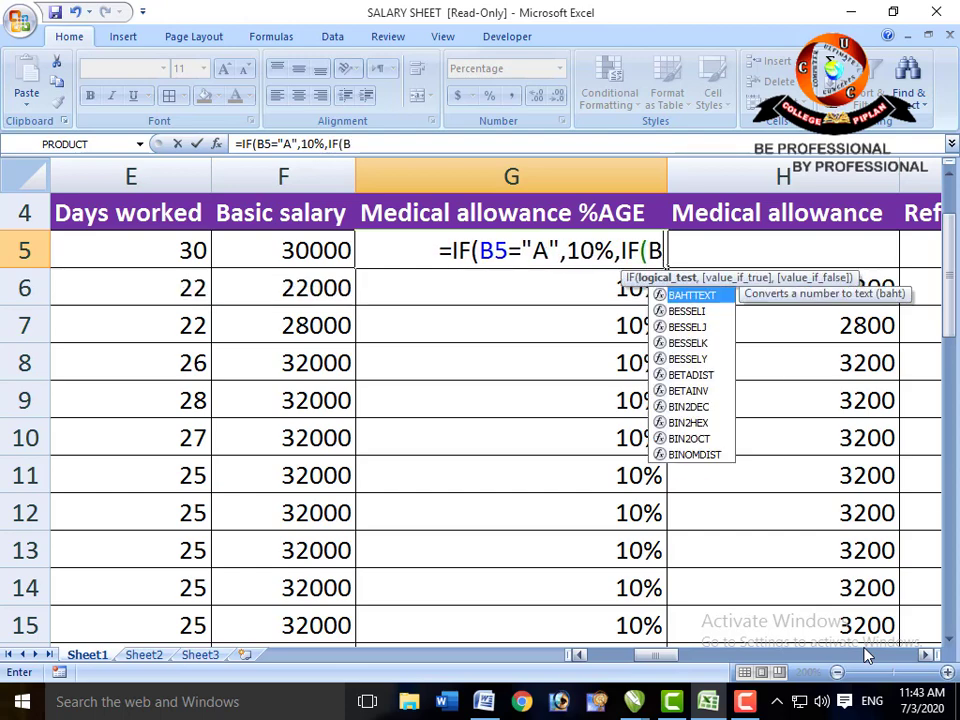
type("=\"")
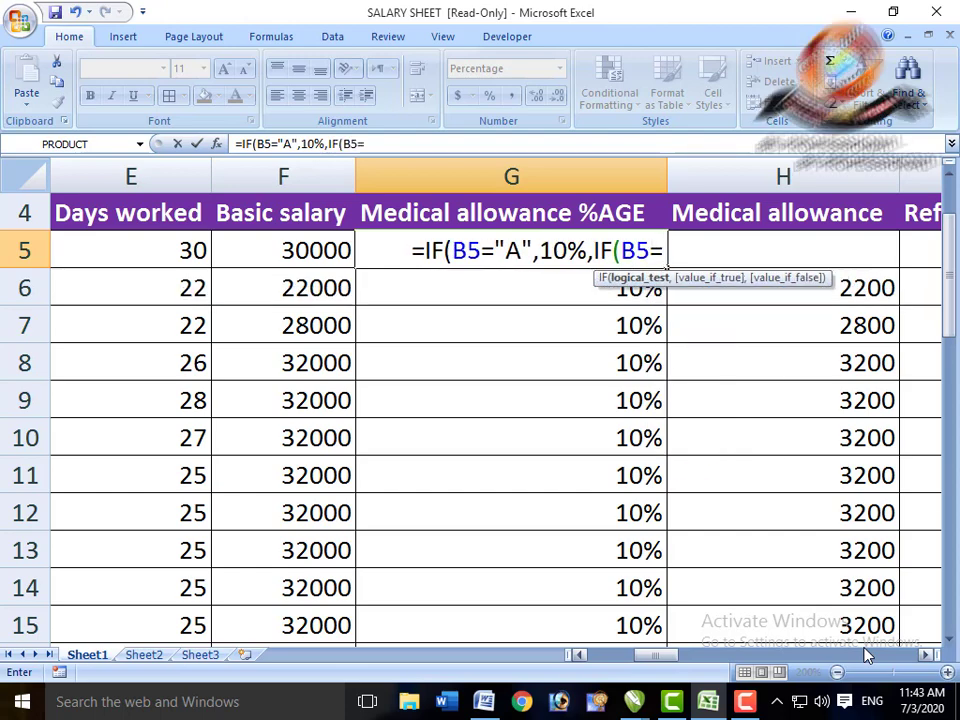
type("B\",")
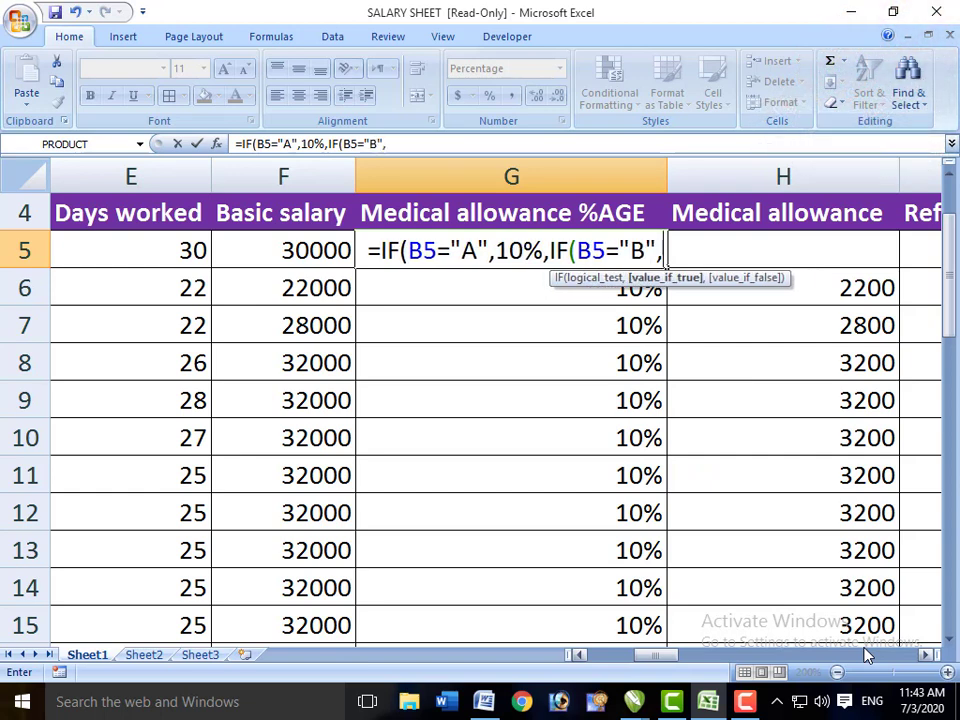
type("5%")
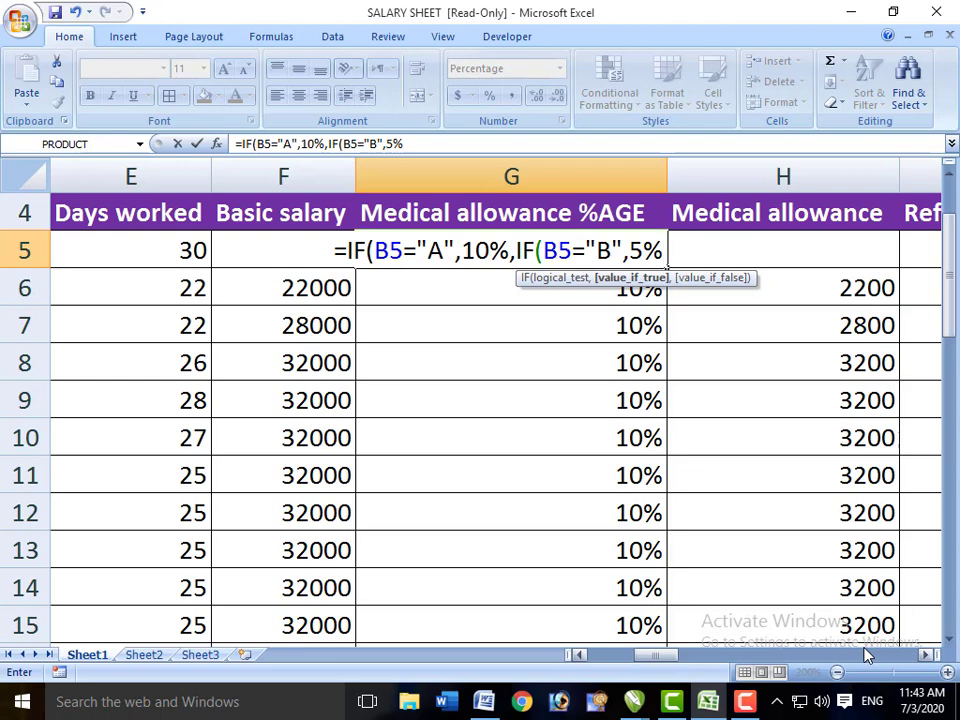
- Complete the G5 Medical allowance %AGE formula with a third nested IF that returns 3% when B5="C"
type(",IF")
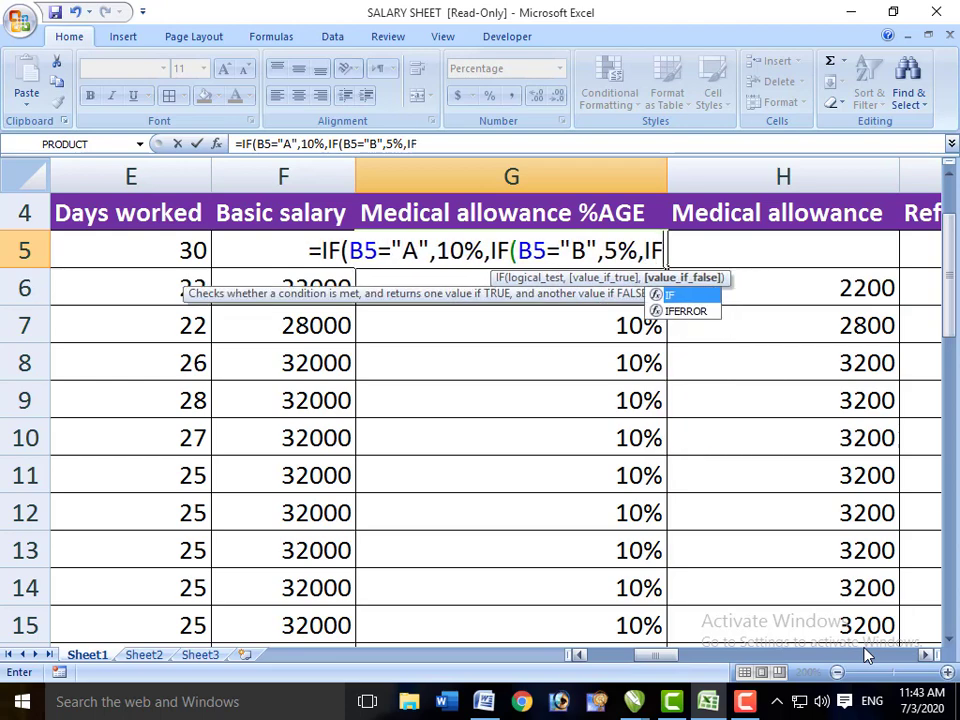
type("(B")
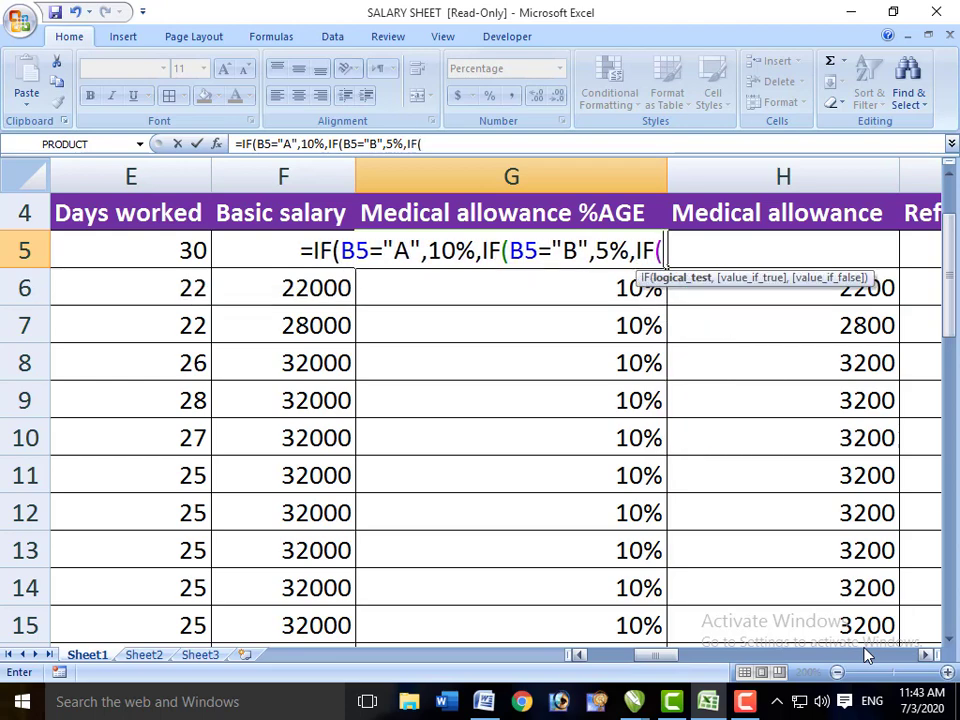
type("5=")
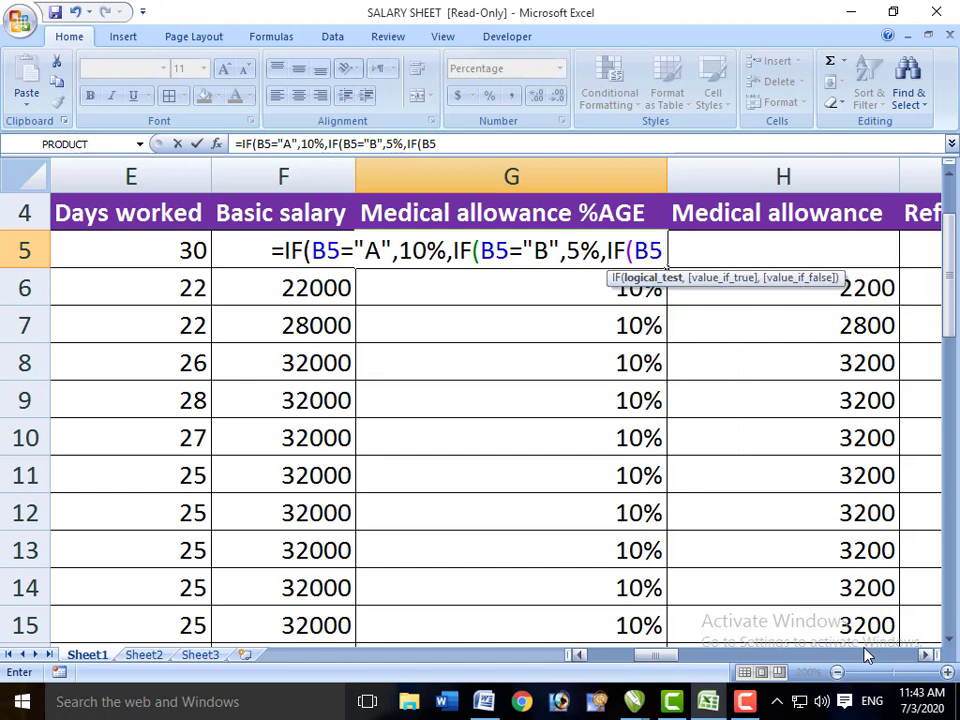
type("\"C")
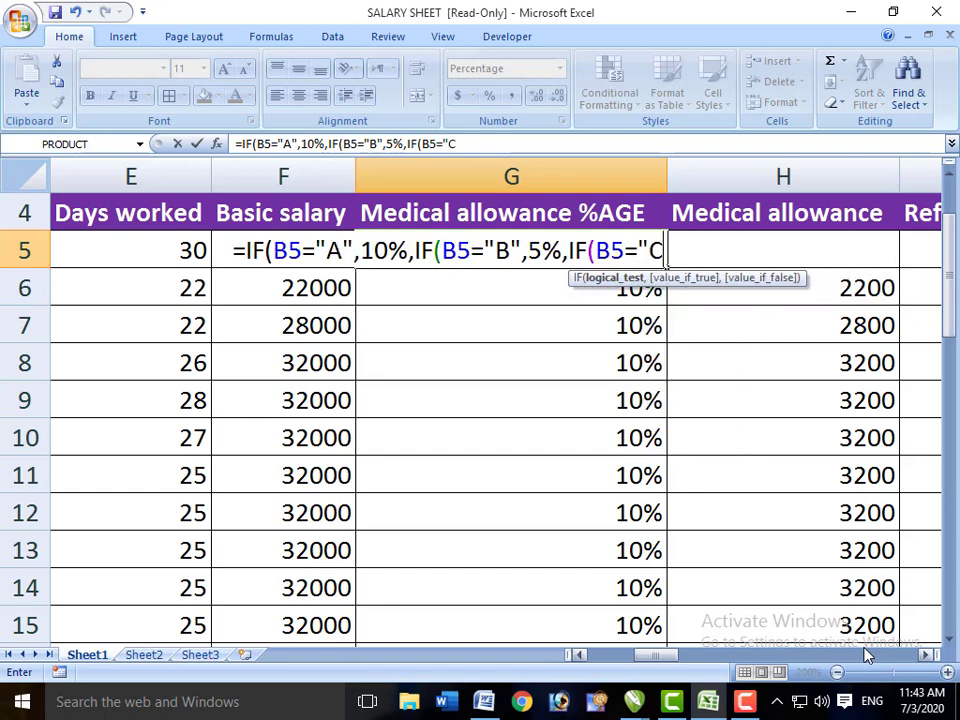
type("\",")
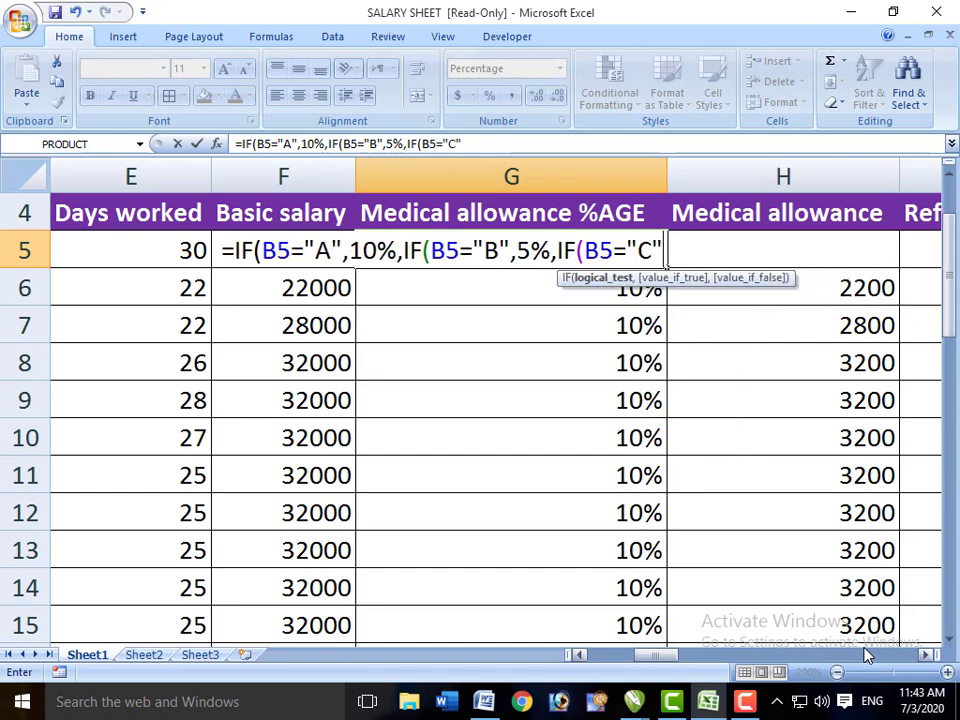
type("3")
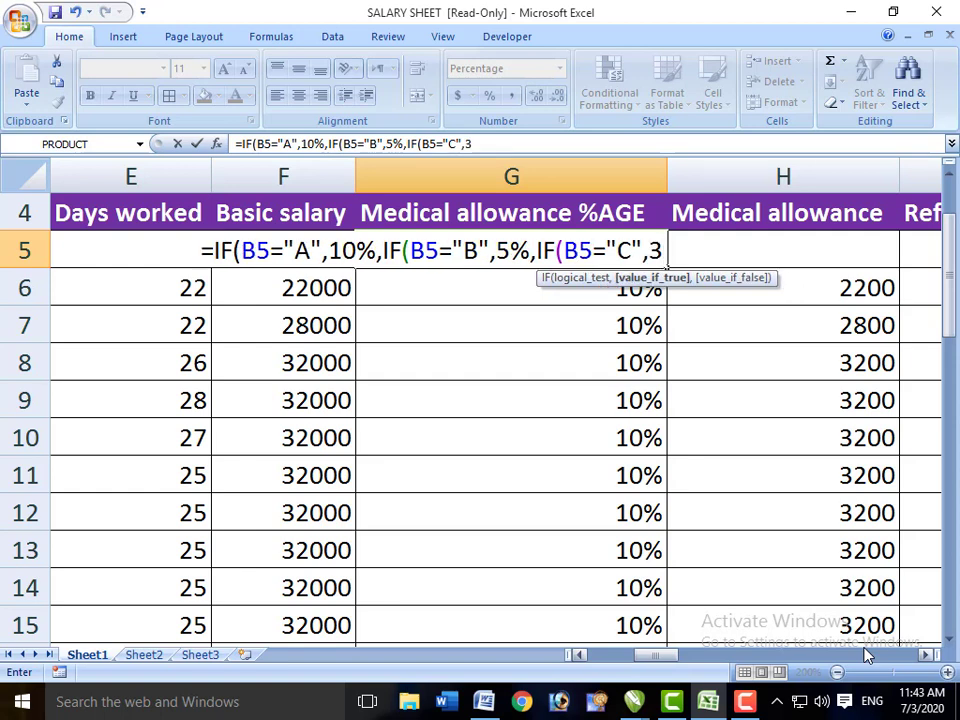
type("%)")
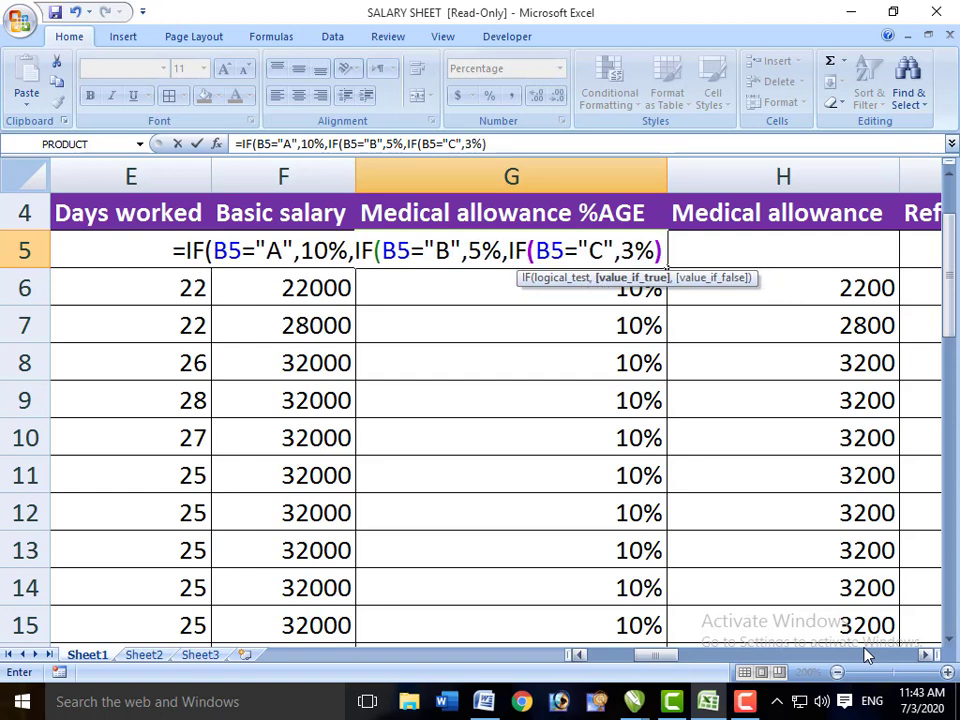
type("))")
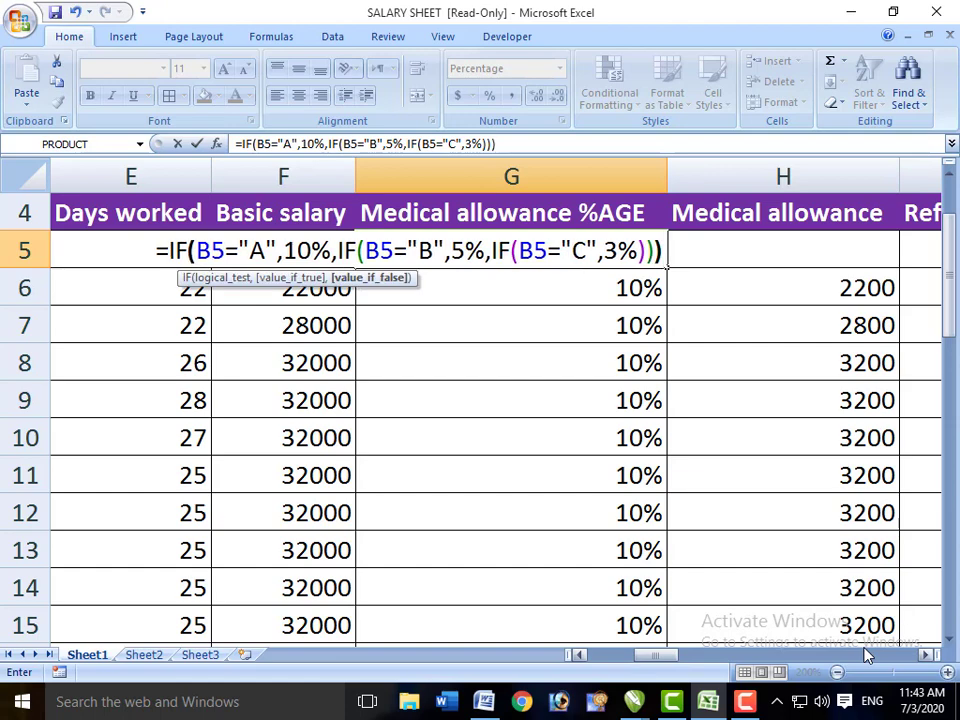
key("Return")
key("Up")
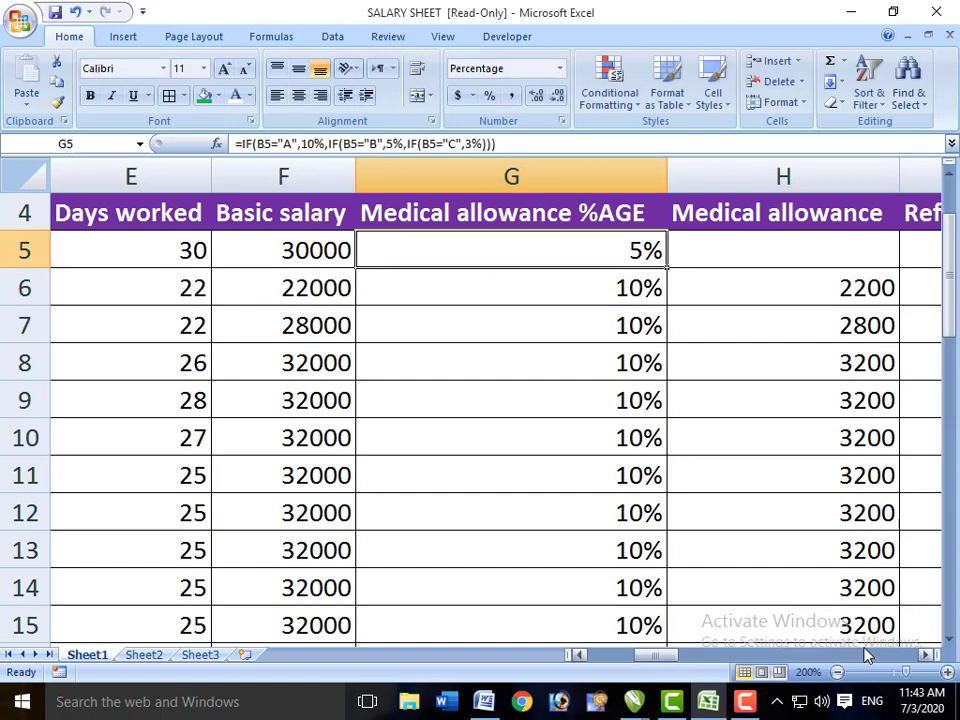
- Test the percentage formula by changing the first employee's Working type in B5 to A, and check G5
key("Left")
key("Left")
key("Left")
key("Left")
key("Left")
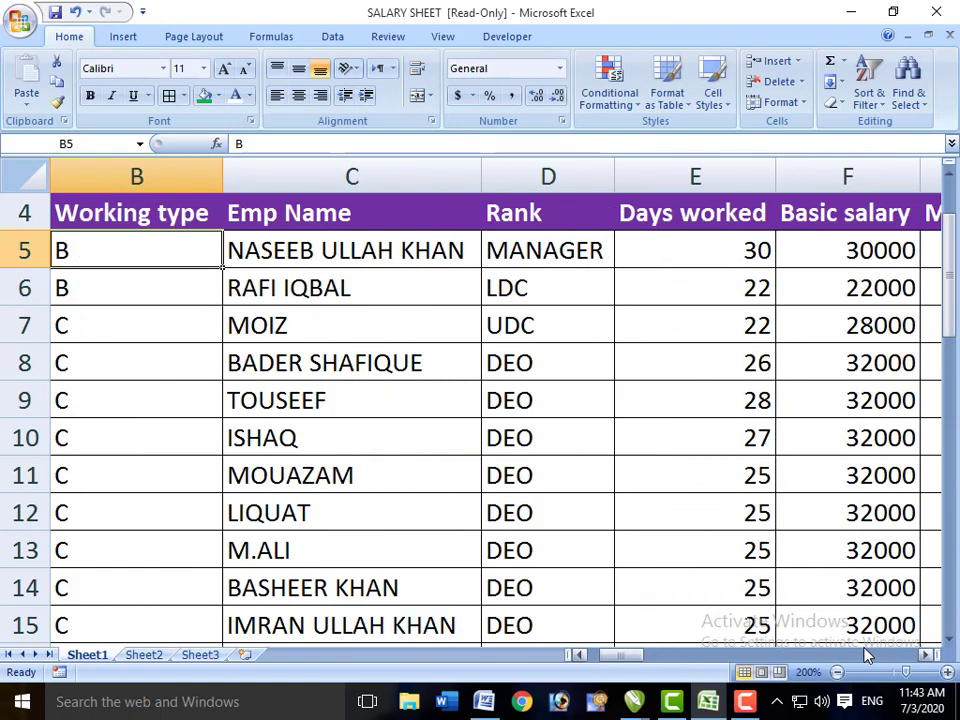
type("A")
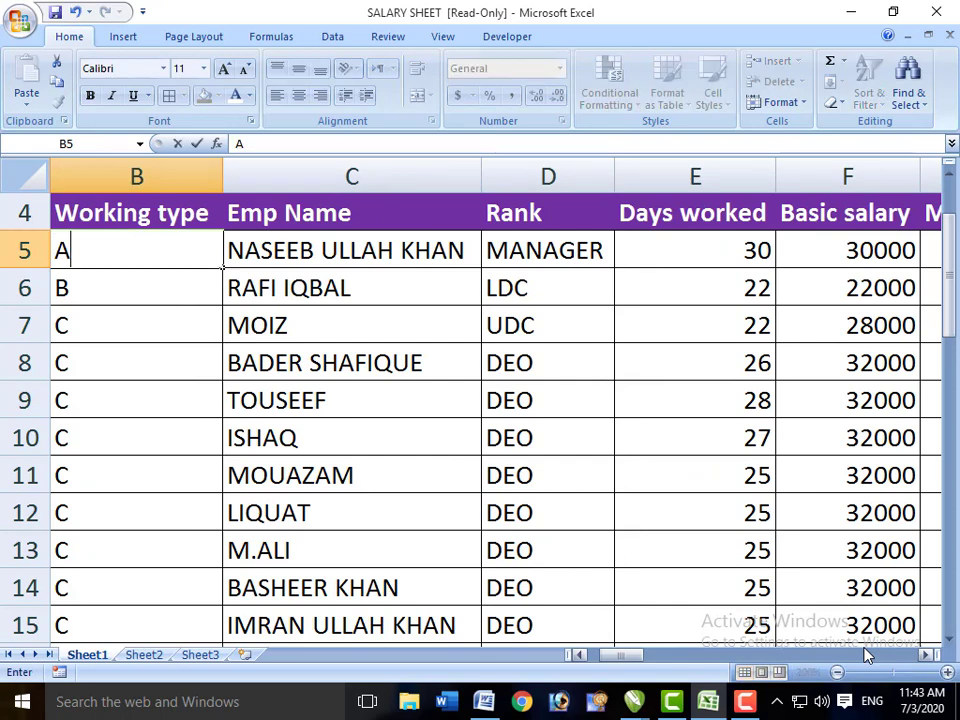
key("Right")
key("Right")
key("Right")
key("Right")
key("Right")
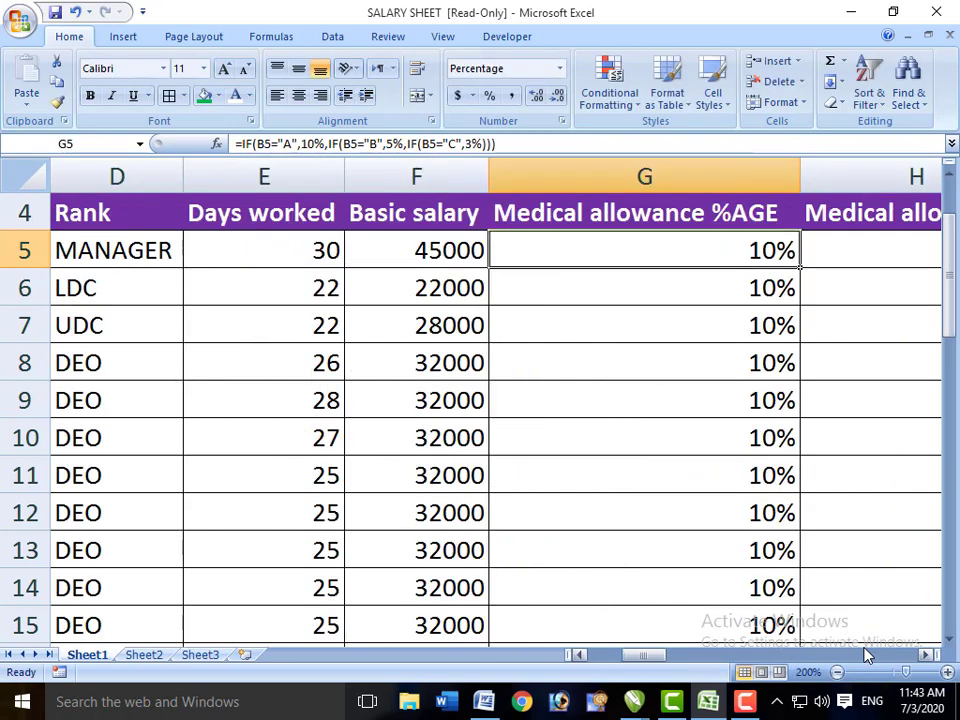
key("Right")
key("Left")
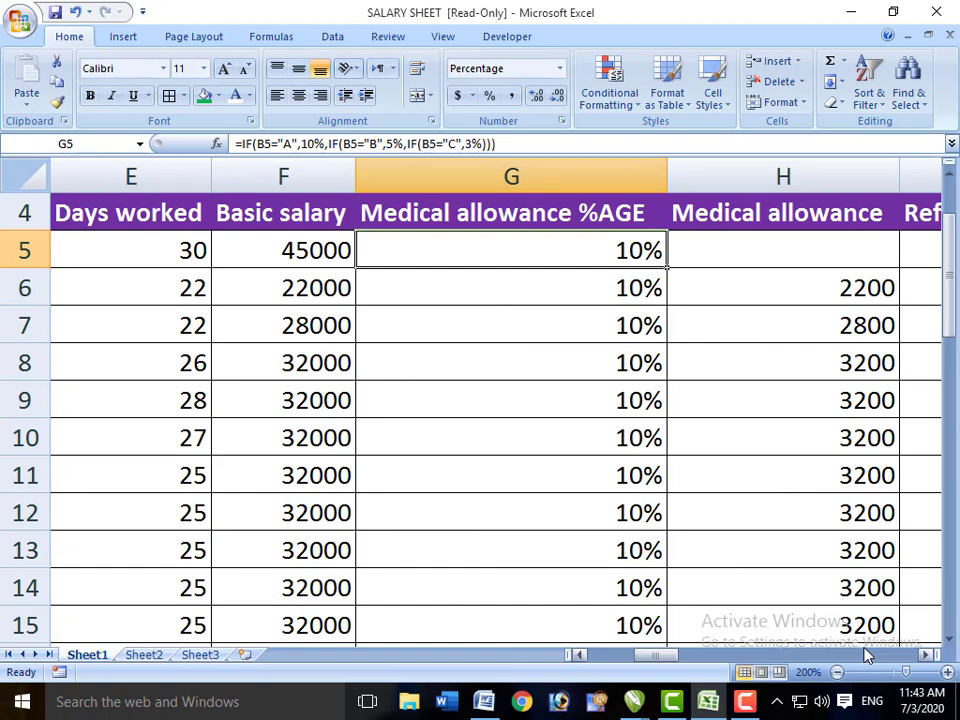
- Calculate the first employee's Medical allowance in H5 with the formula =G5*F5
key("Right")
type("=")
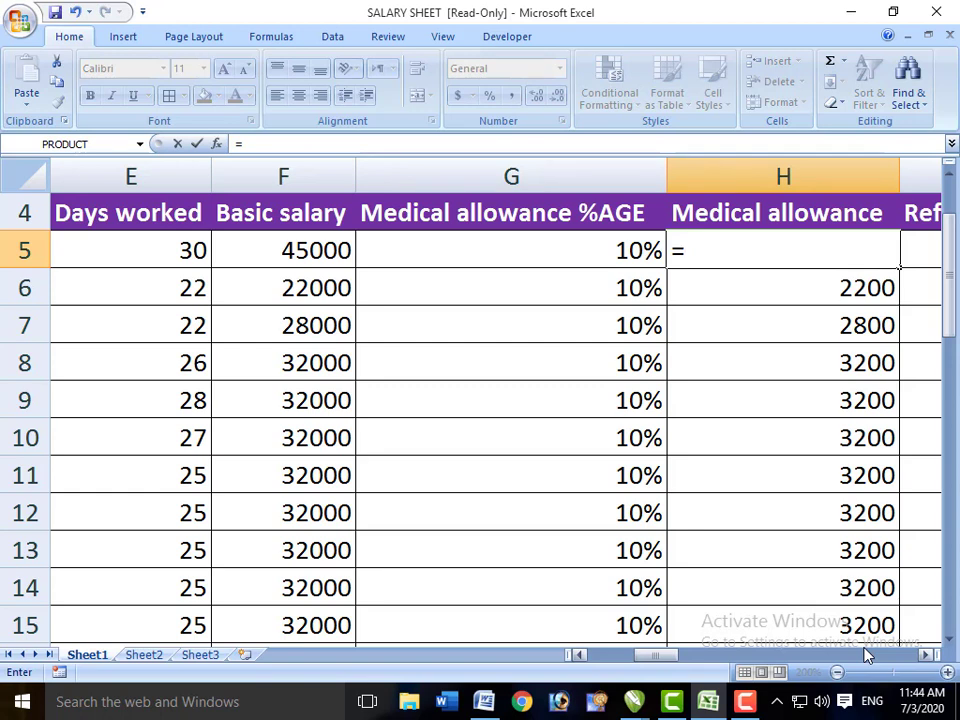
key("Left")
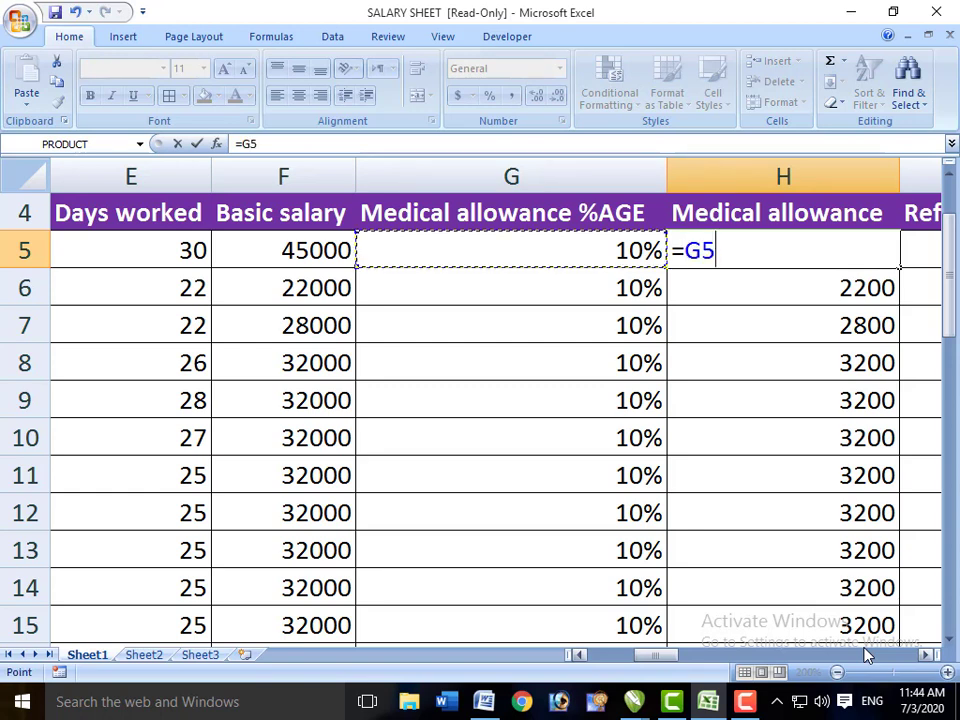
type("*")
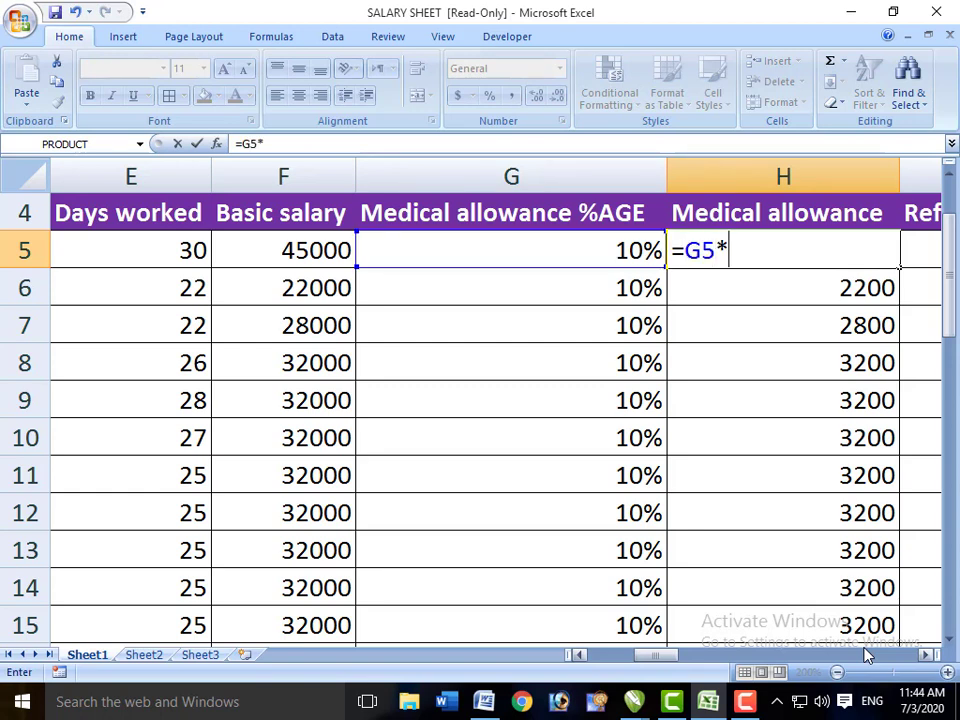
key("Left")
key("Left")
key("Return")
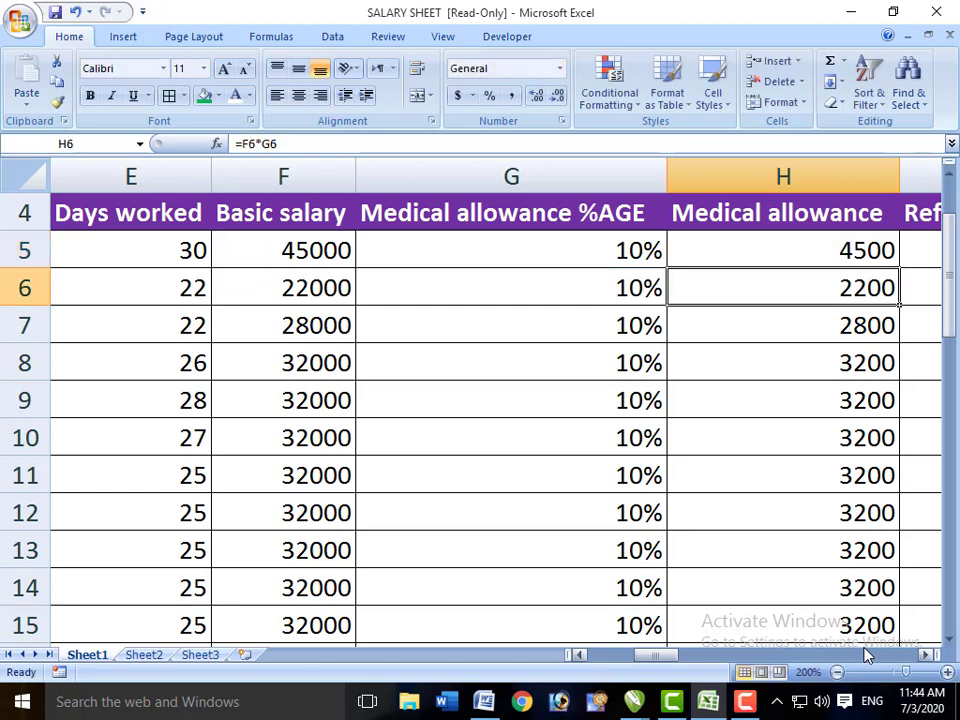
- Change the first employee's Working type in B5 to B to test the Medical allowance formulas
key("Up")
key("Left")
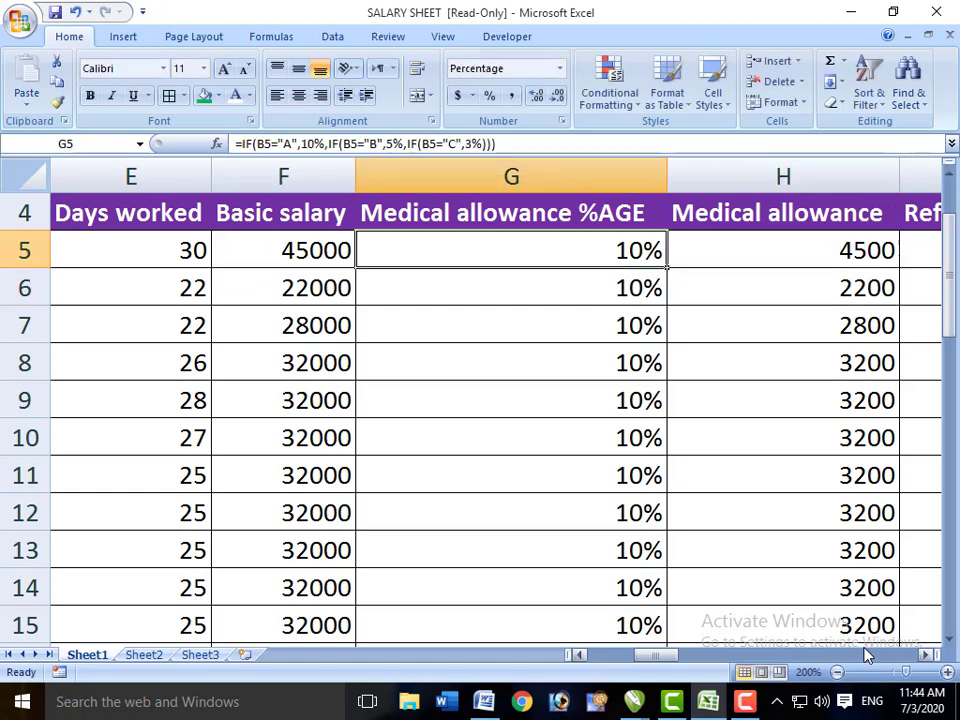
key("Left")
key("Right")
key("Right")
key("Left")
key("Left")
key("Left")
key("Left")
key("Left")
key("Left")
key("Left")
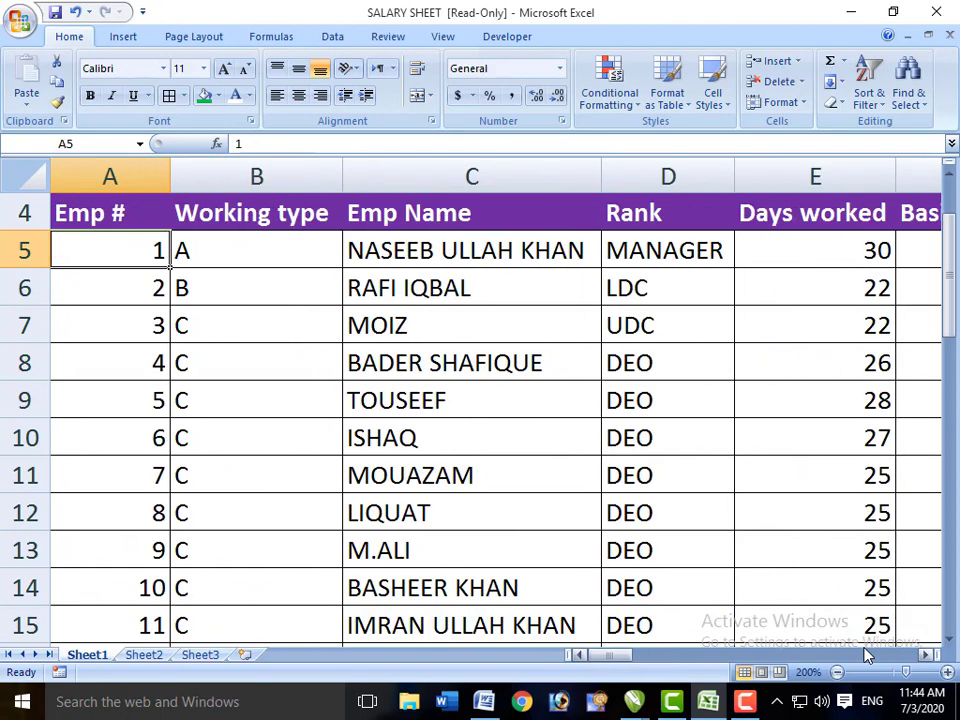
key("Right")
type("B")
key("Right")
- Check the first employee's Basic salary, Medical allowance %AGE and Medical allowance in F5, G5 and H5
key("Right")
key("Right")
key("Right")
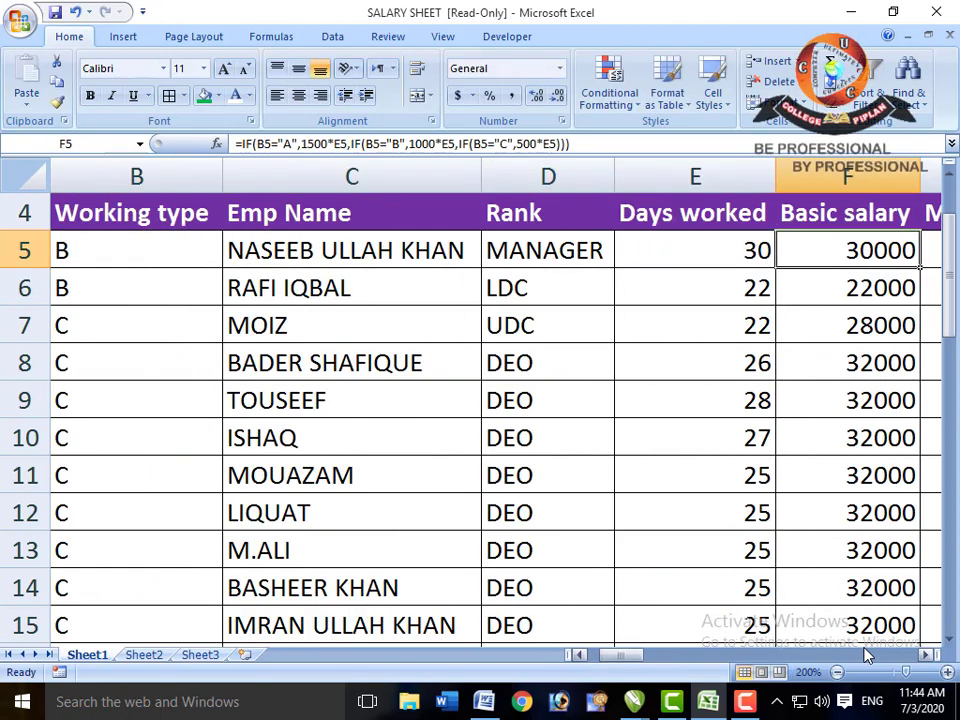
key("Right")
key("Left")
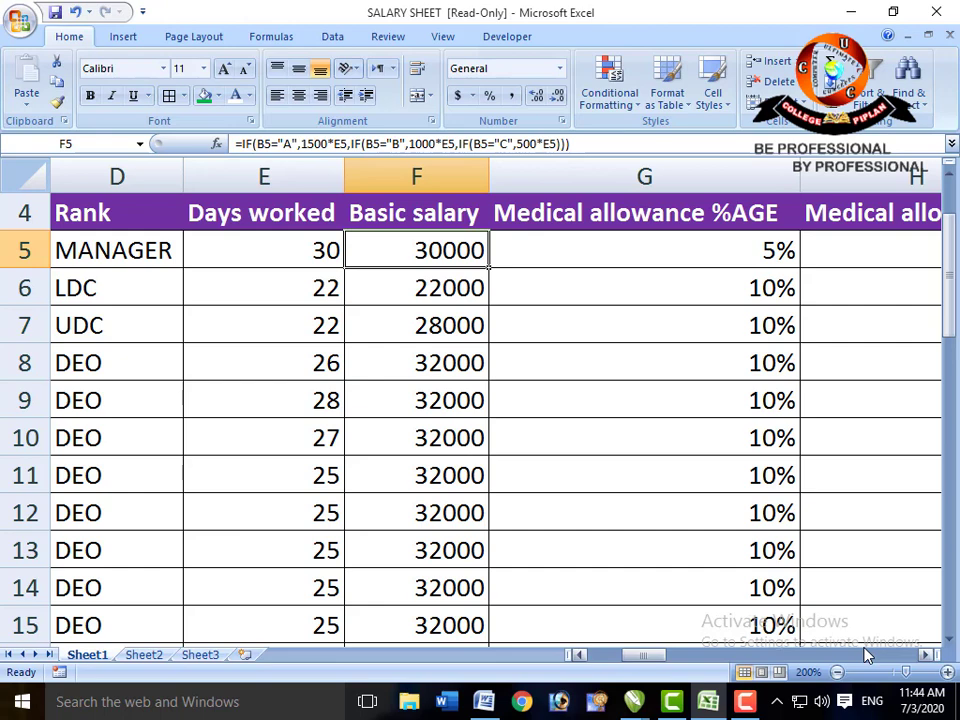
key("Right")
key("Right")
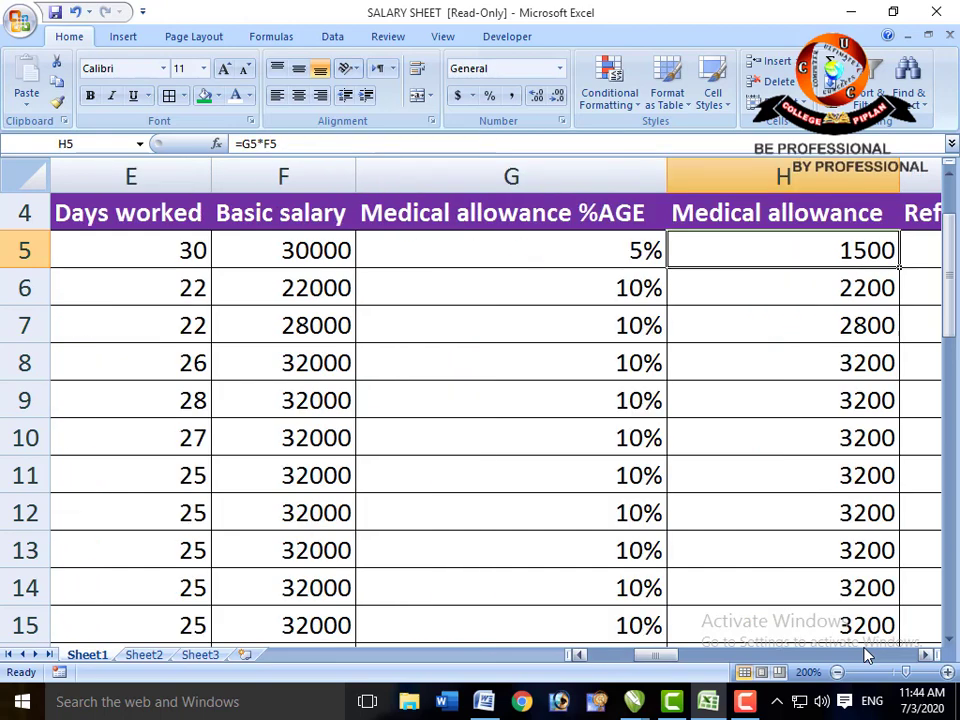
- Change the first employee's Working type in B5 to C and check the percentage and Medical allowance in G5 and H5
key("Left")
key("Left")
key("Left")
key("Left")
key("Left")
key("Left")
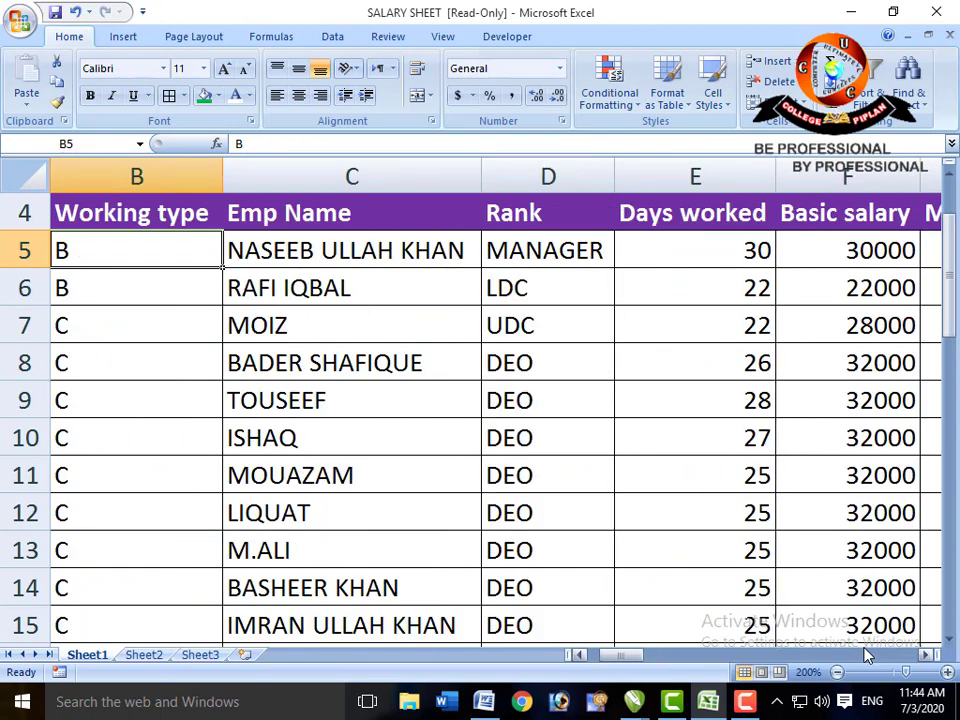
type("C")
key("Right")
key("Right")
key("Right")
key("Right")
key("Right")
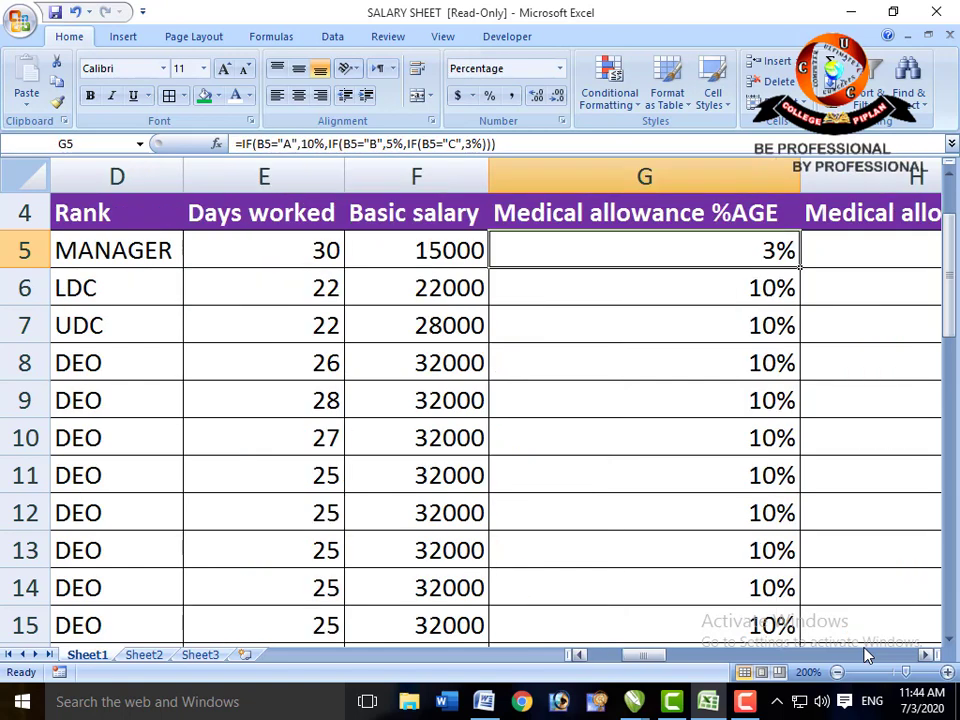
key("Right")
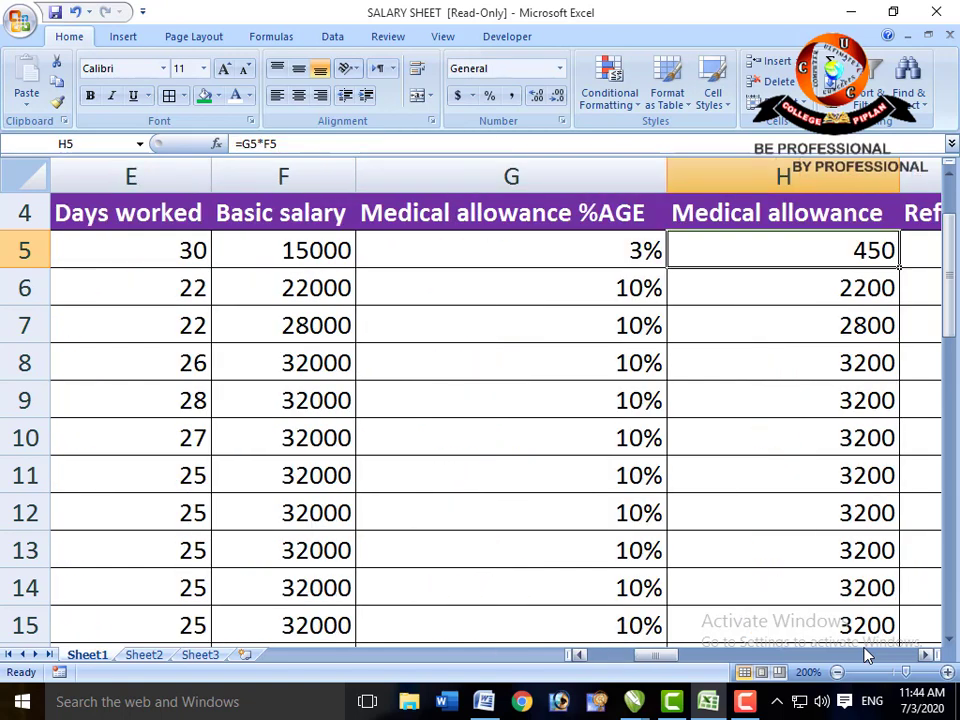
- Examine the first employee's allowance cells from G5 to Convience Allowance %AGE K5, ending on Refreshment allowance %AGE I5
key("Right")
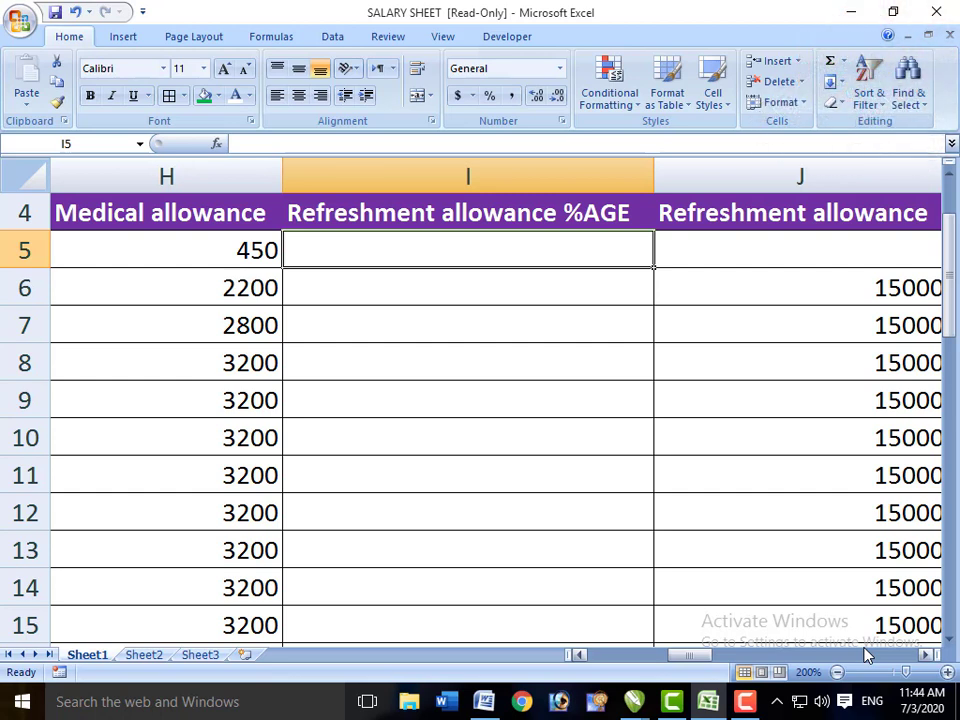
key("Left")
key("Right")
key("Right")
key("Right")
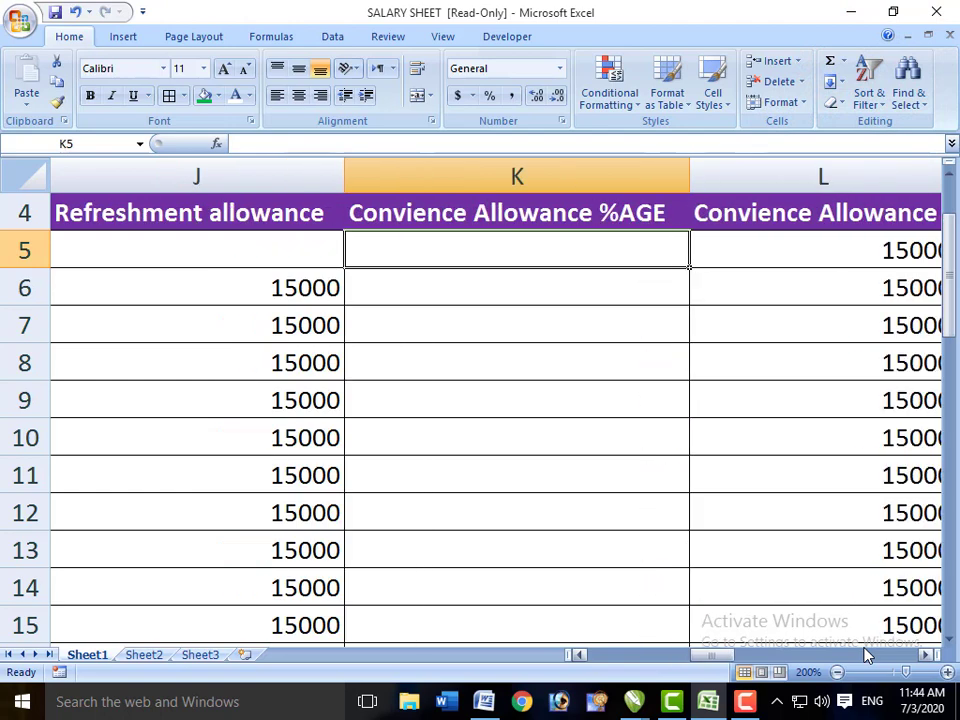
key("Left")
key("Left")
key("Left")
key("Right")
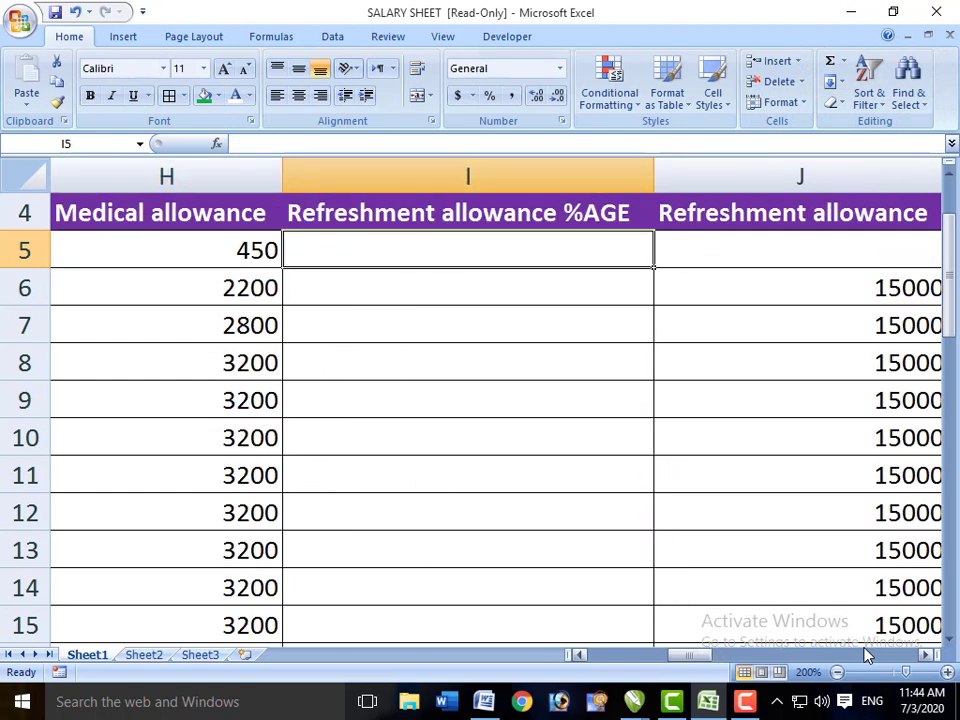
key("Left")
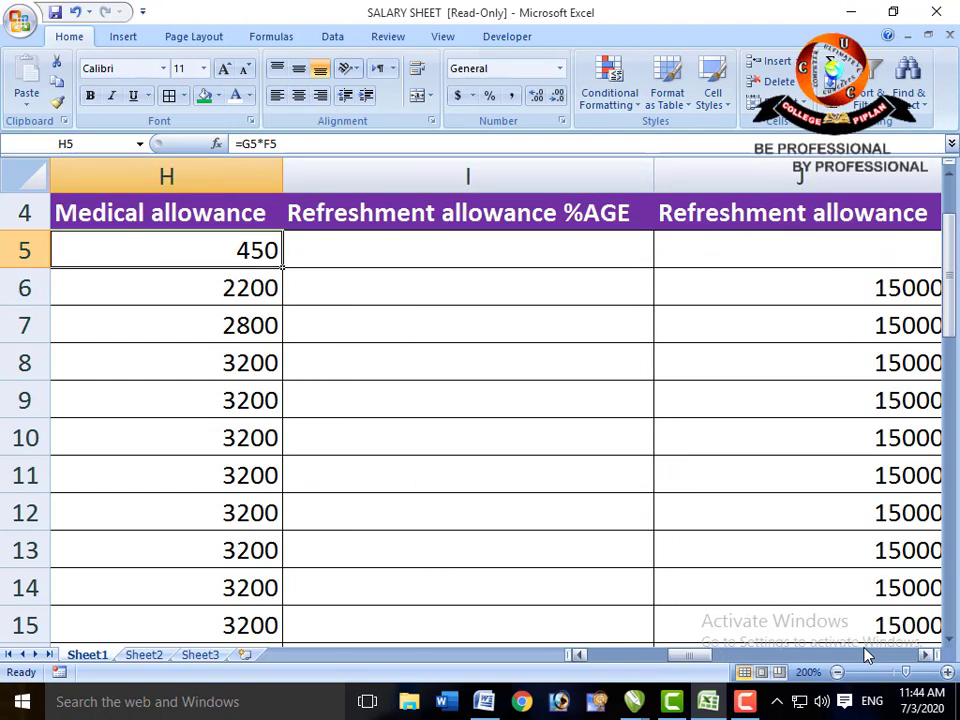
key("Left")
key("Right")
key("Right")
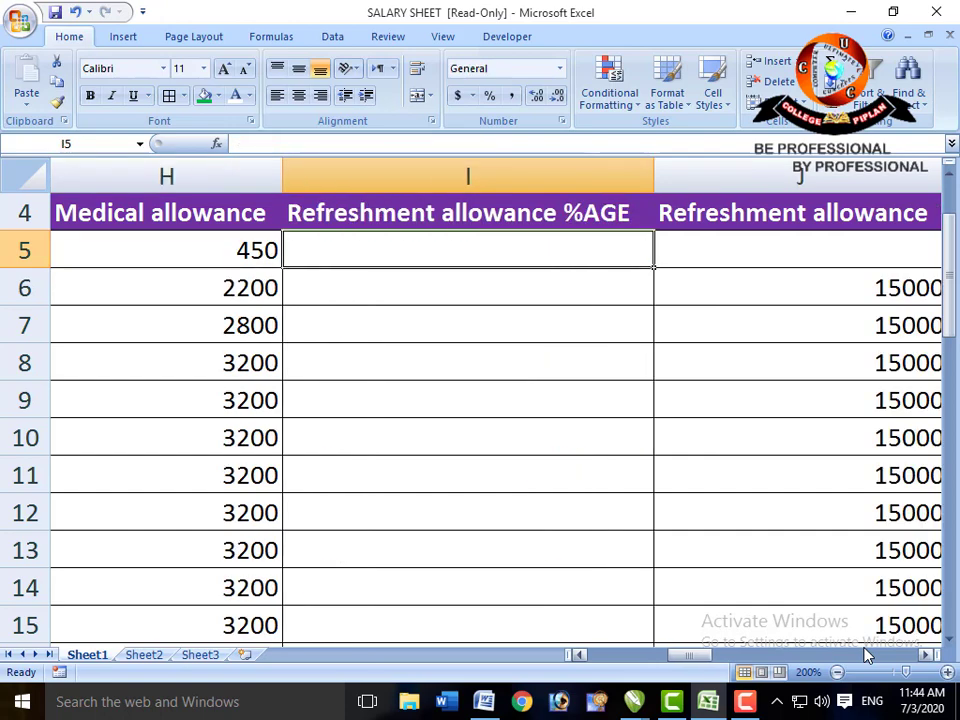
- Enter =IF(B5="A",10%,IF(B5="B",7%,IF(B5="C",5%))) as the first employee's Refreshment allowance %AGE in I5
type("=")
type("I")
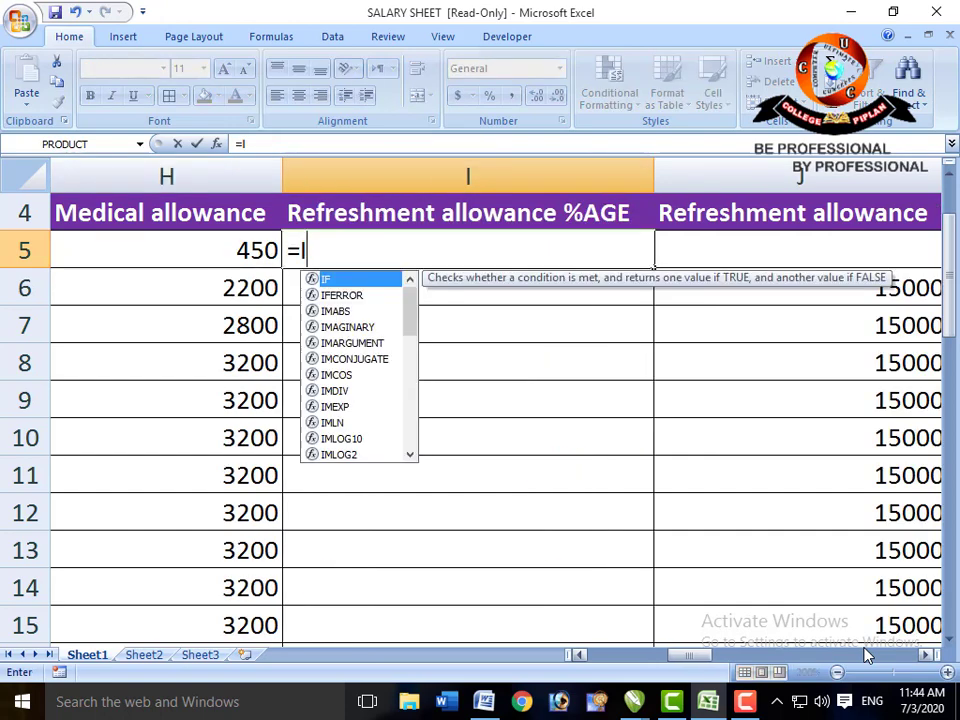
type("F(B")
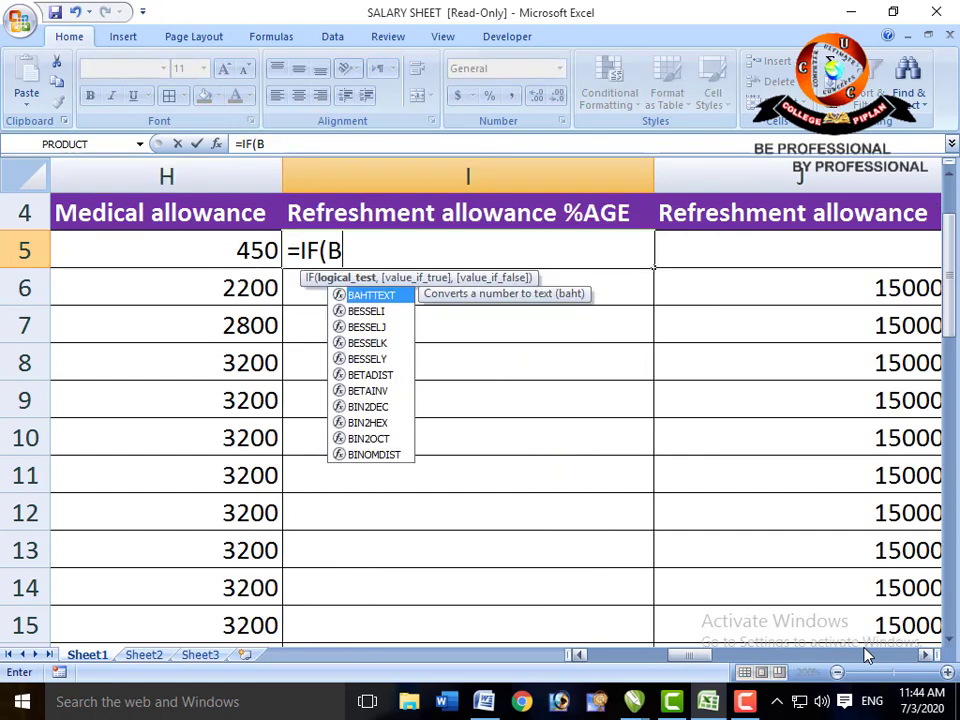
type("5=")
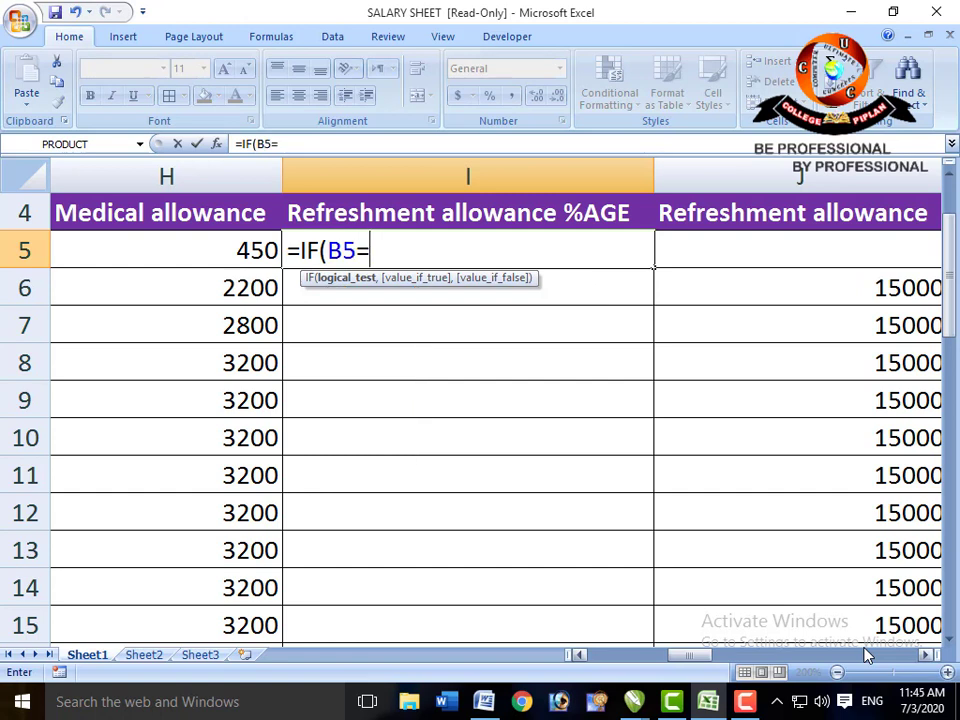
type("\"A\",")
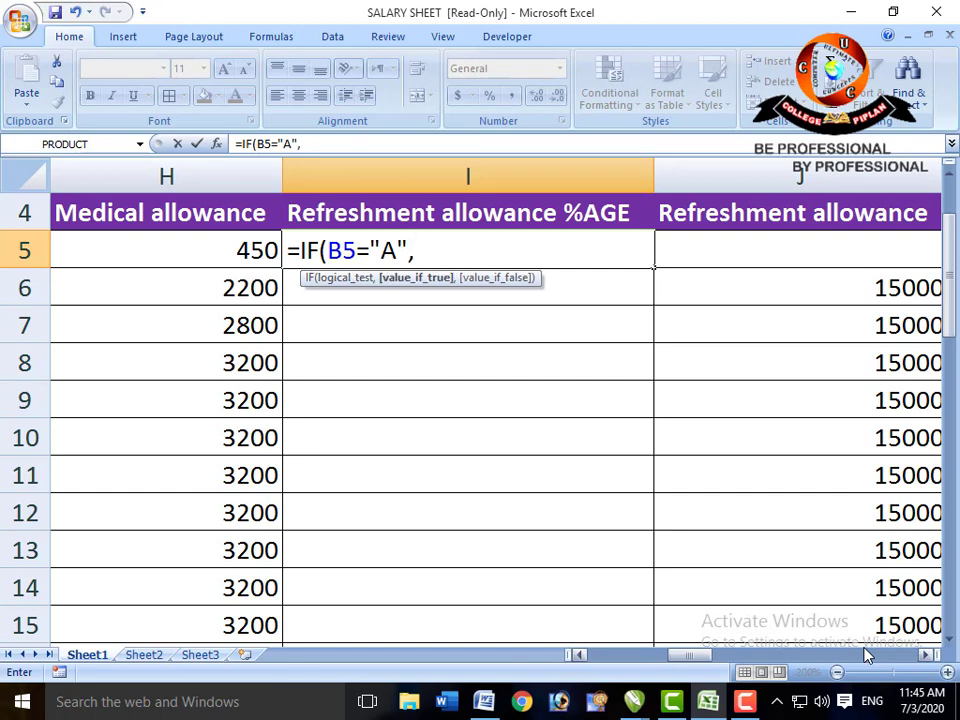
type("10%")
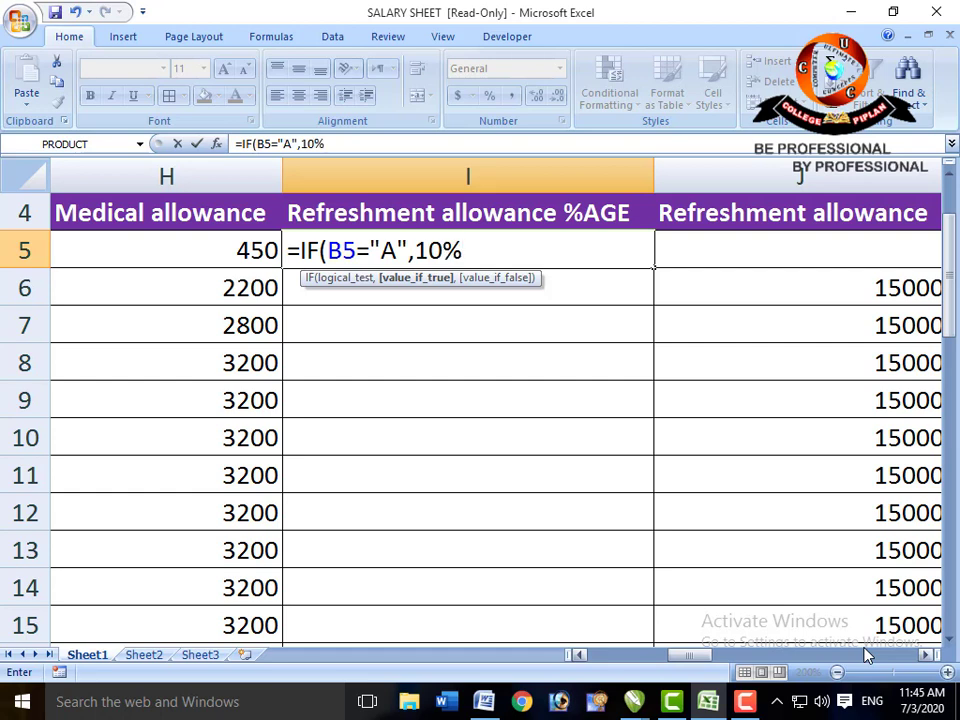
type(",IF")
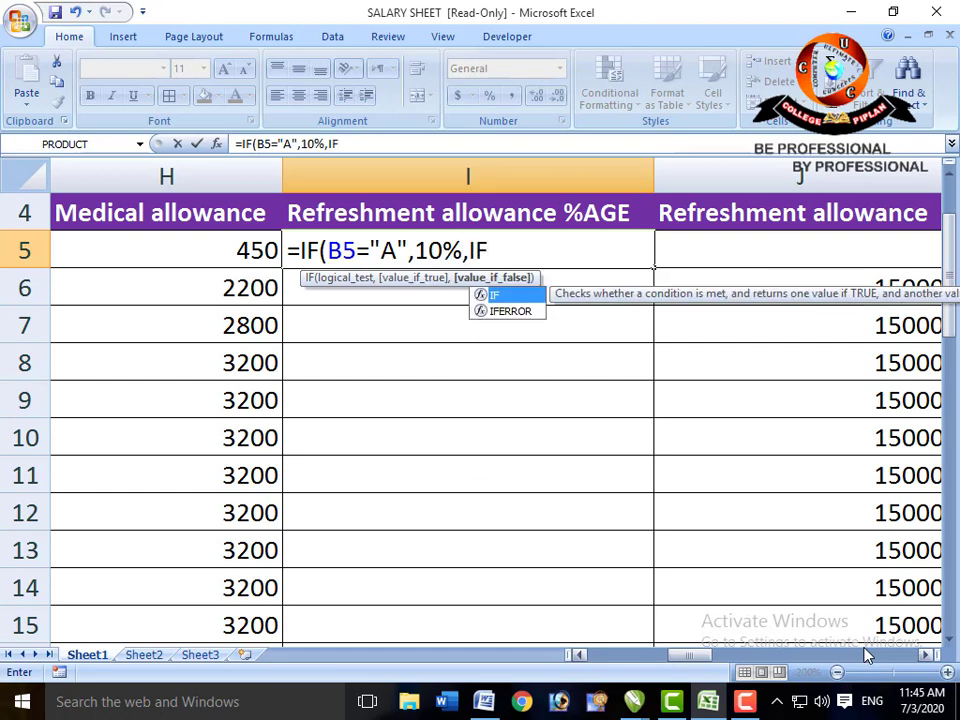
type("(B")
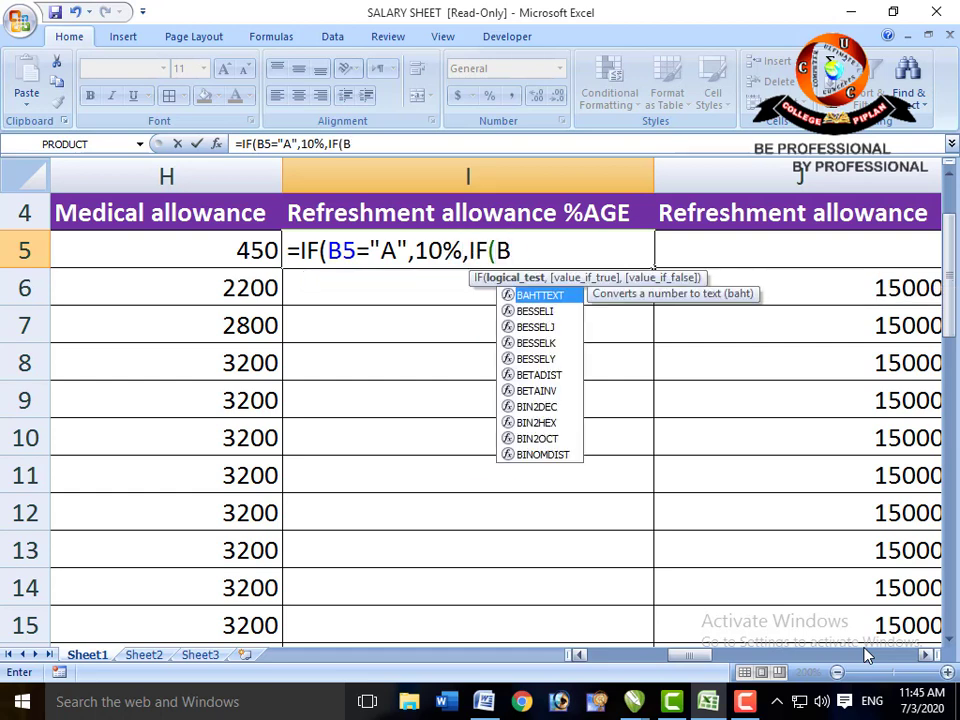
type("5=")
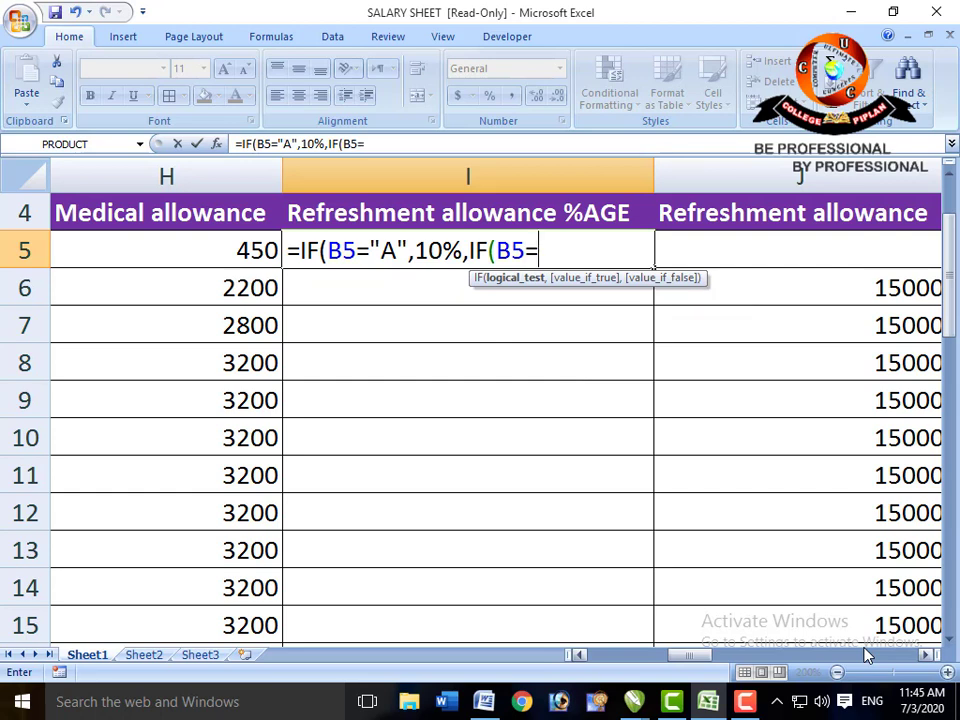
type("\"B\",7")
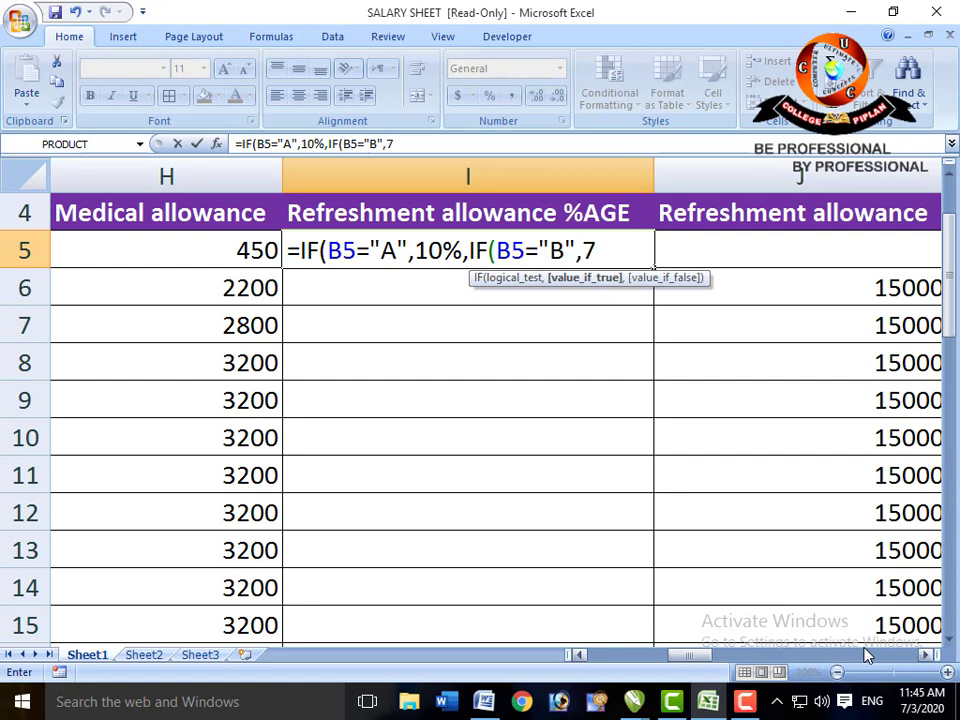
type("%,")
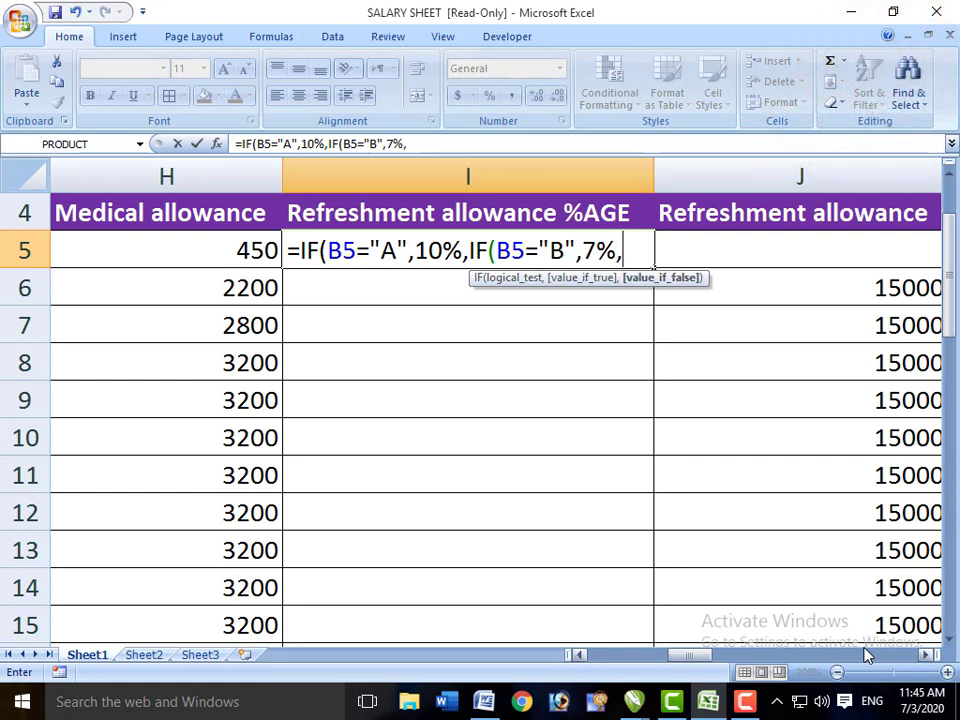
type("IF(B")
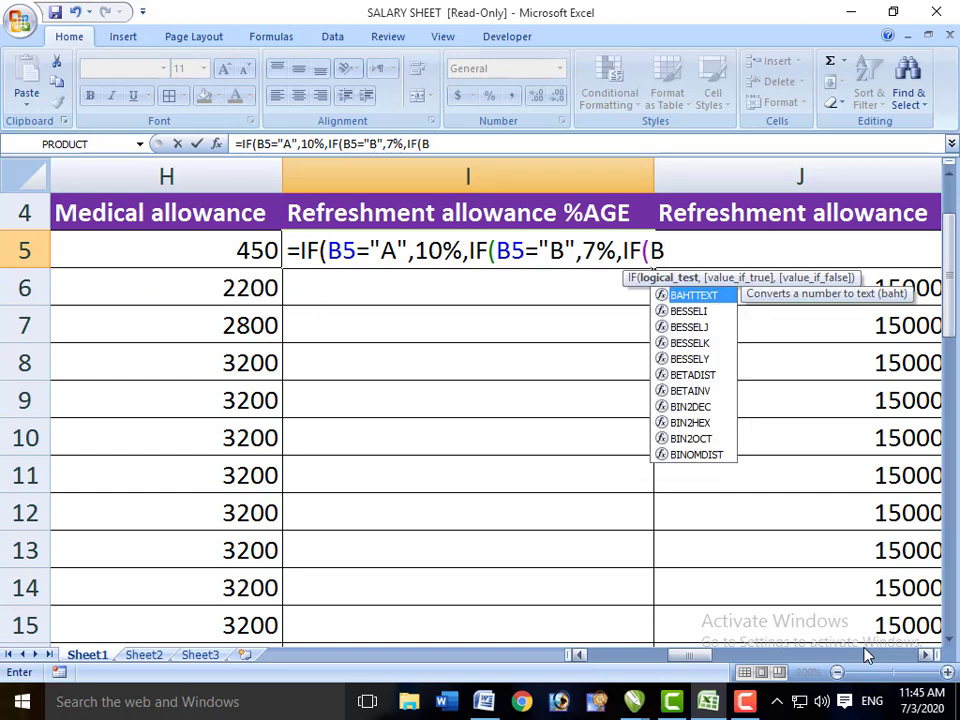
type("5=")
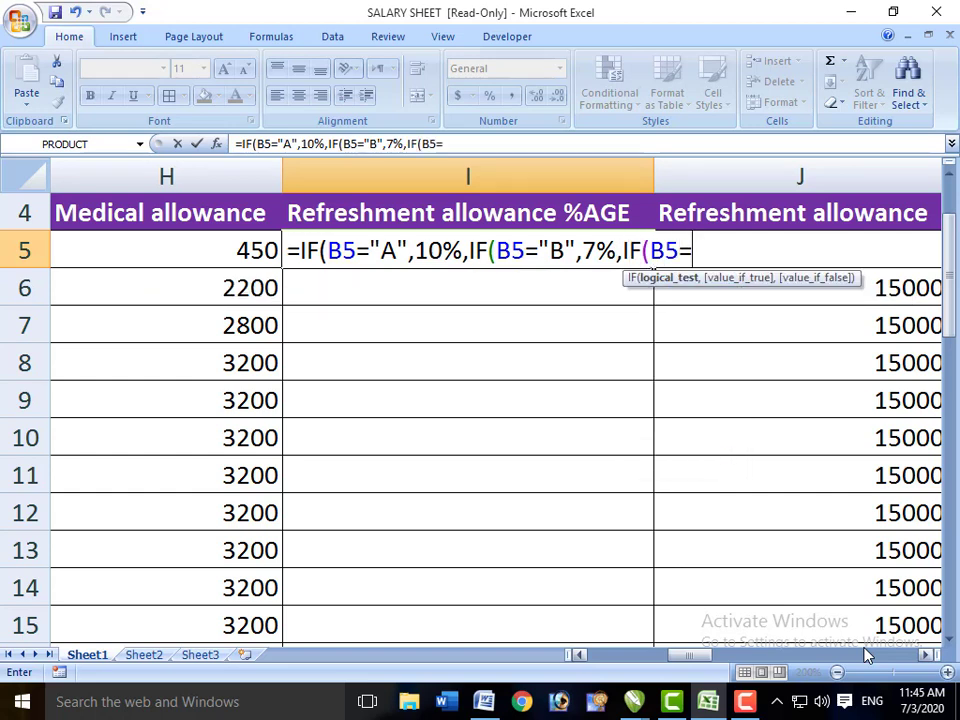
type("\"C\",")
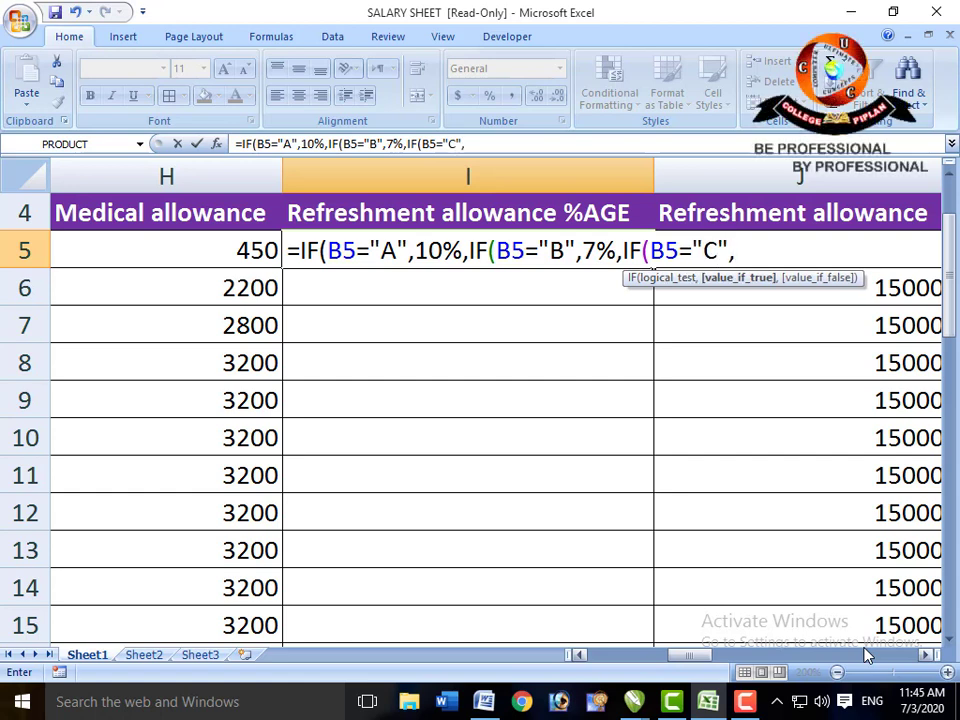
type("5")
type("%")
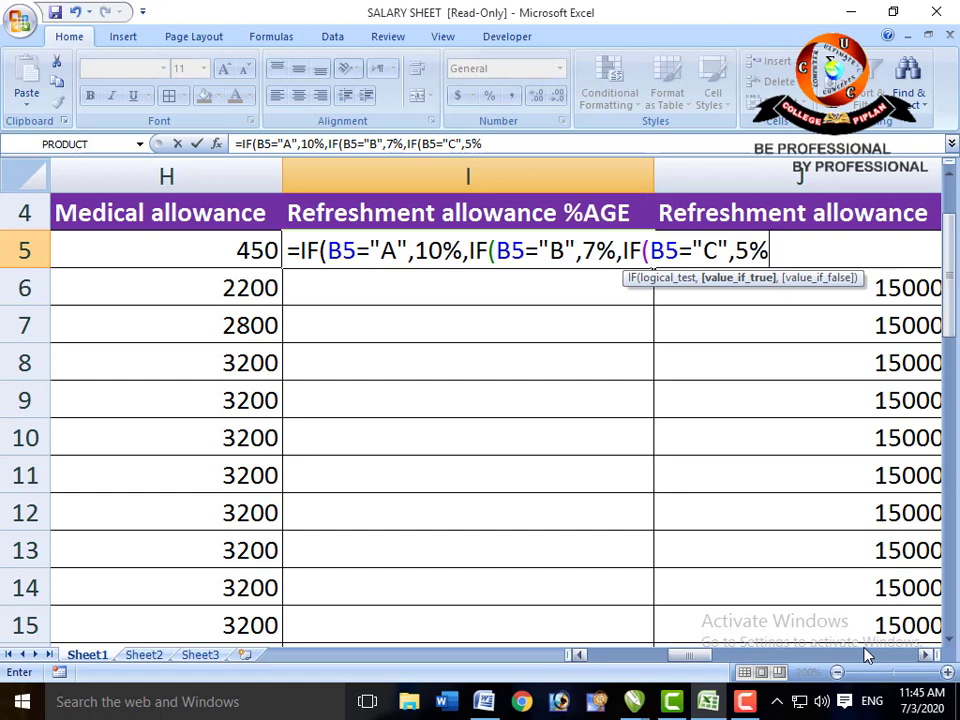
type("))")
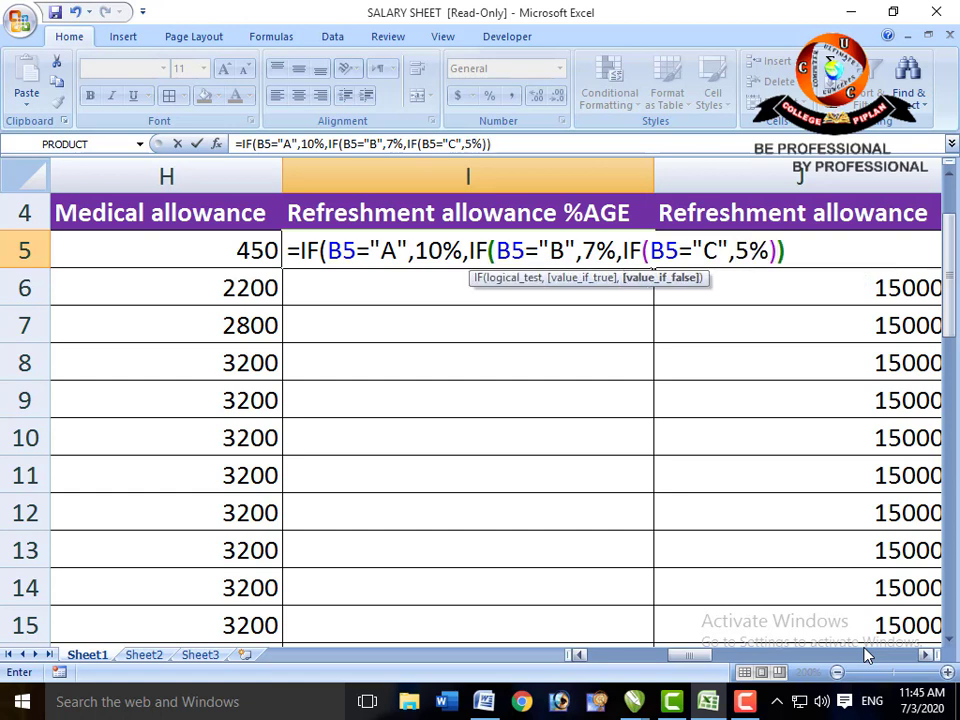
type(")")
key("Return")
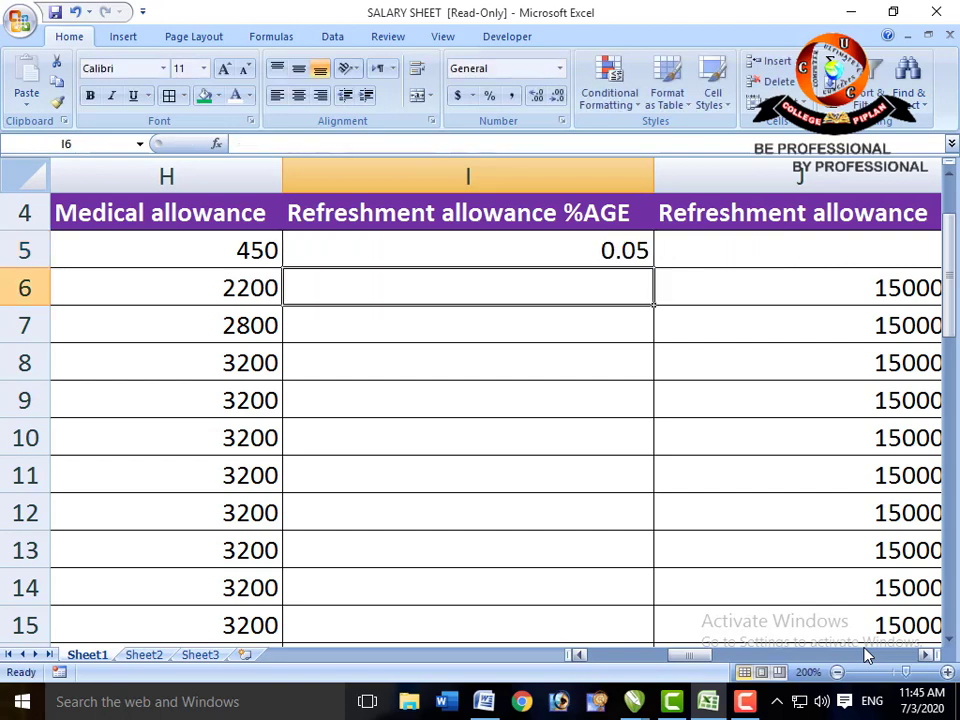
- Format the first employee's Refreshment allowance %AGE in I5 as a percentage with no decimal places
key("Up")
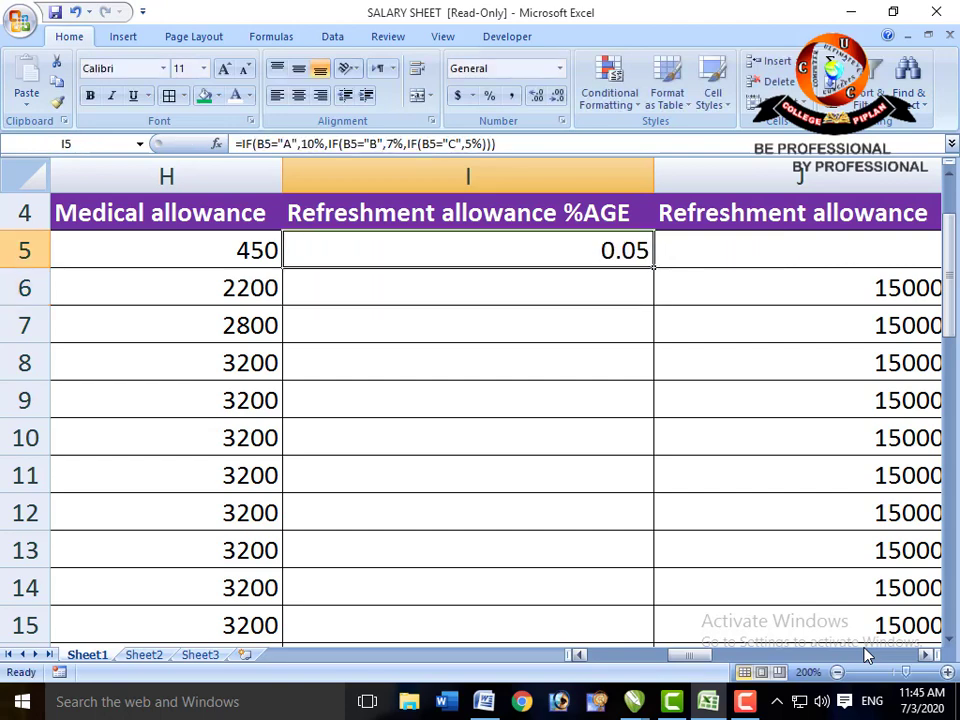
key("Left")
key("Left")
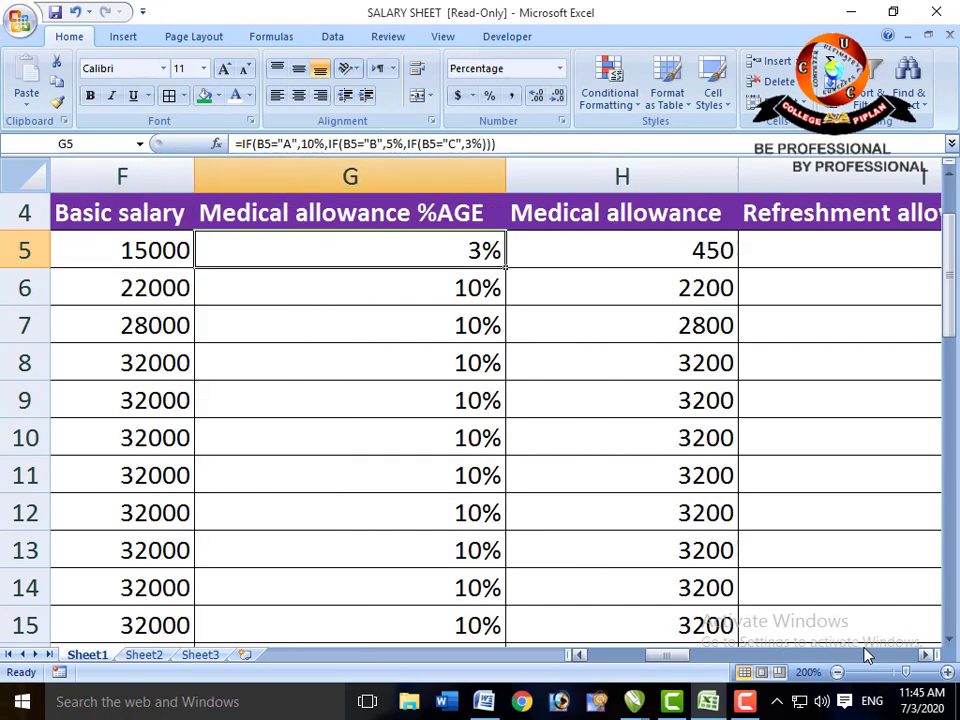
key("Right")
key("Right")
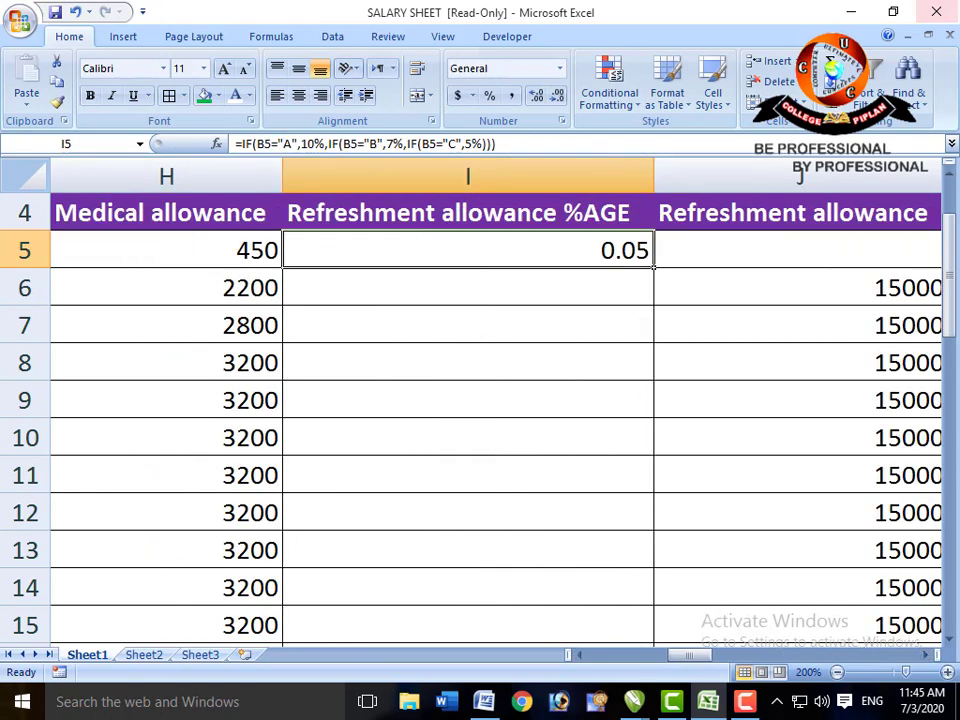
left_click(561, 70)
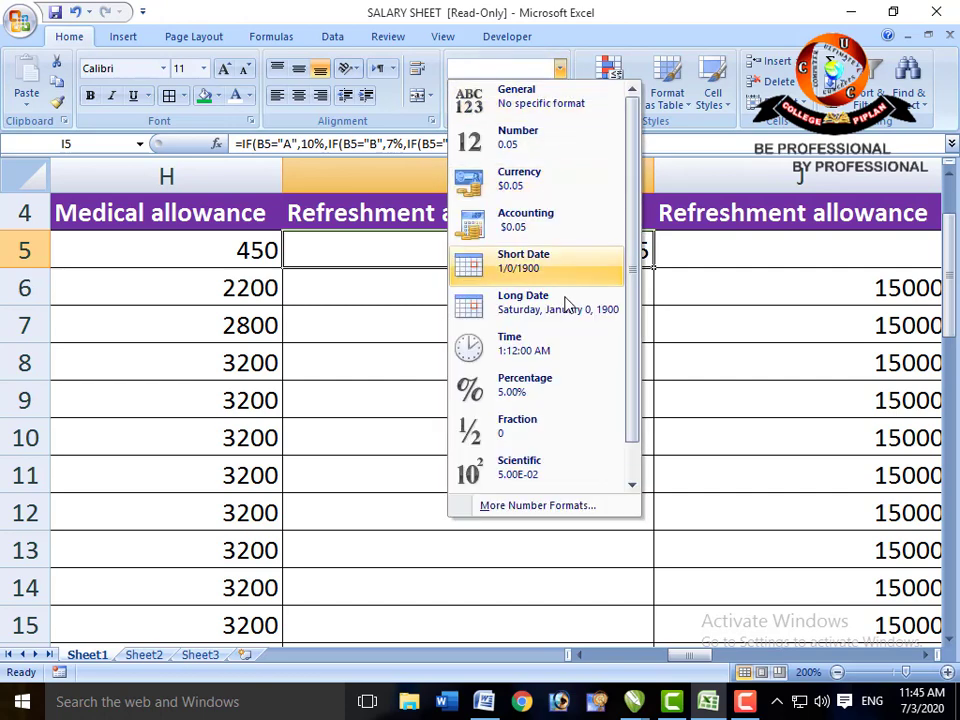
left_click(561, 392)
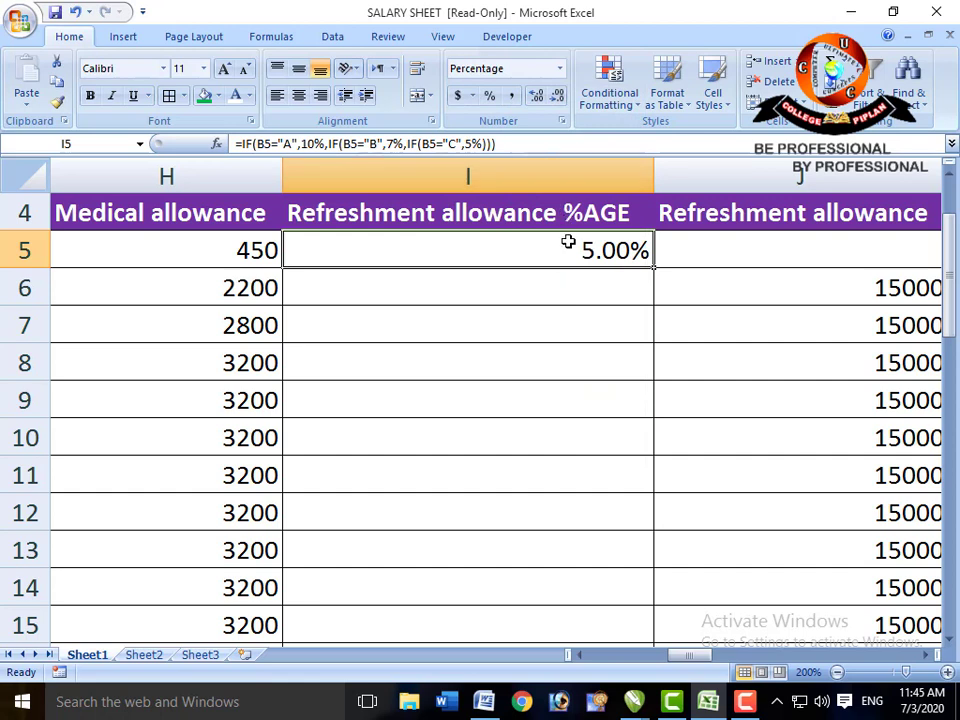
left_click(558, 97)
left_click(558, 97)
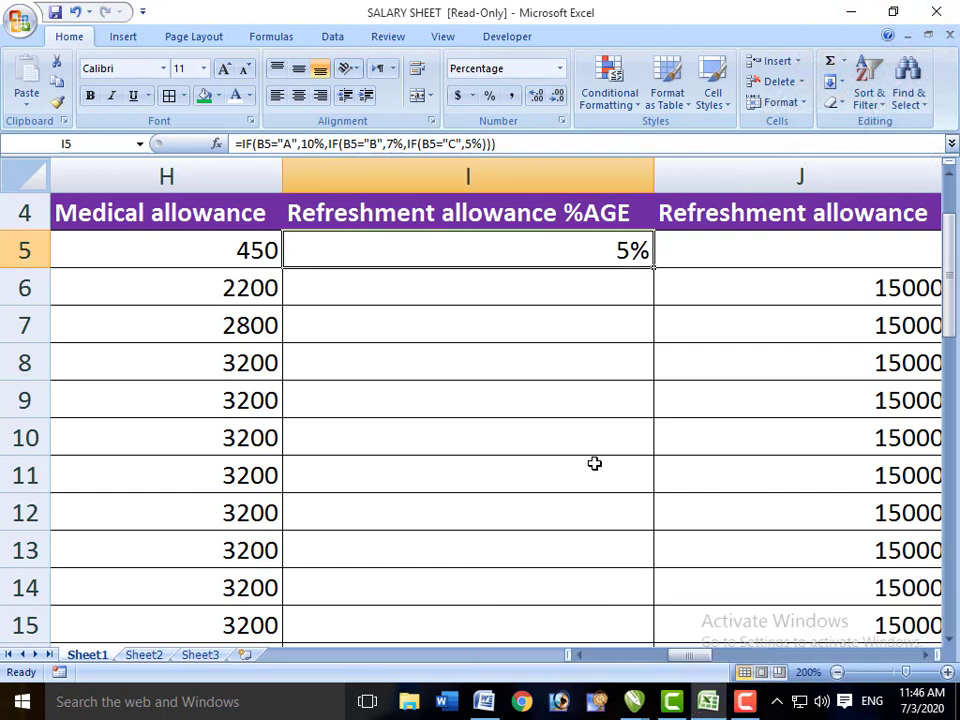
- Change the first employee's Working type in B5 to A and check the Refreshment allowance %AGE in I5
key("Left")
key("Left")
key("Left")
key("Left")
key("Left")
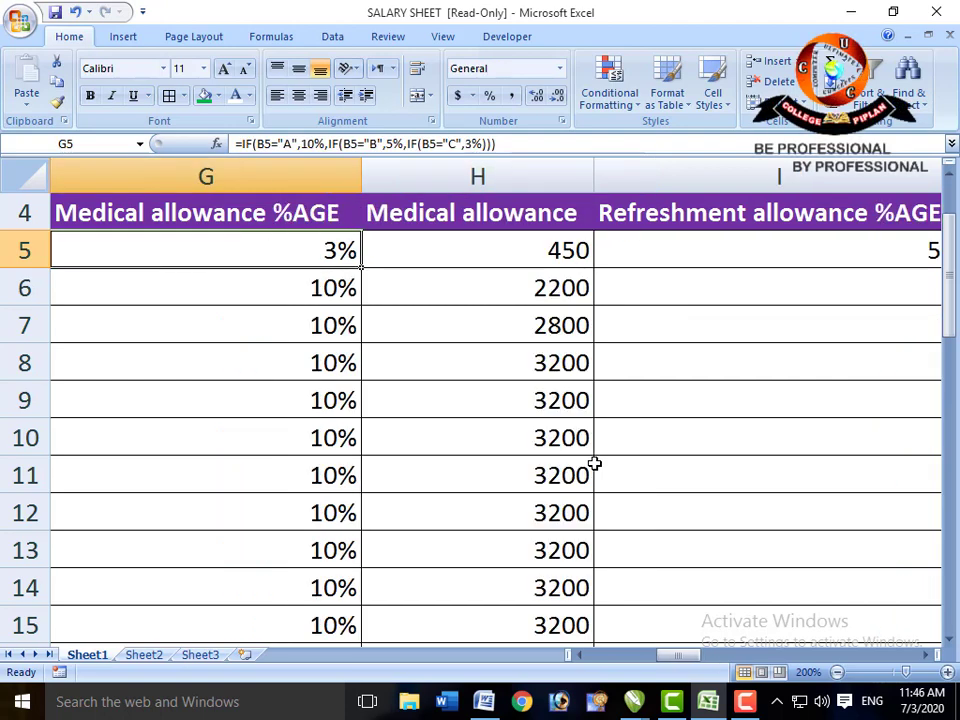
key("Left")
key("Left")
key("Left")
key("Right")
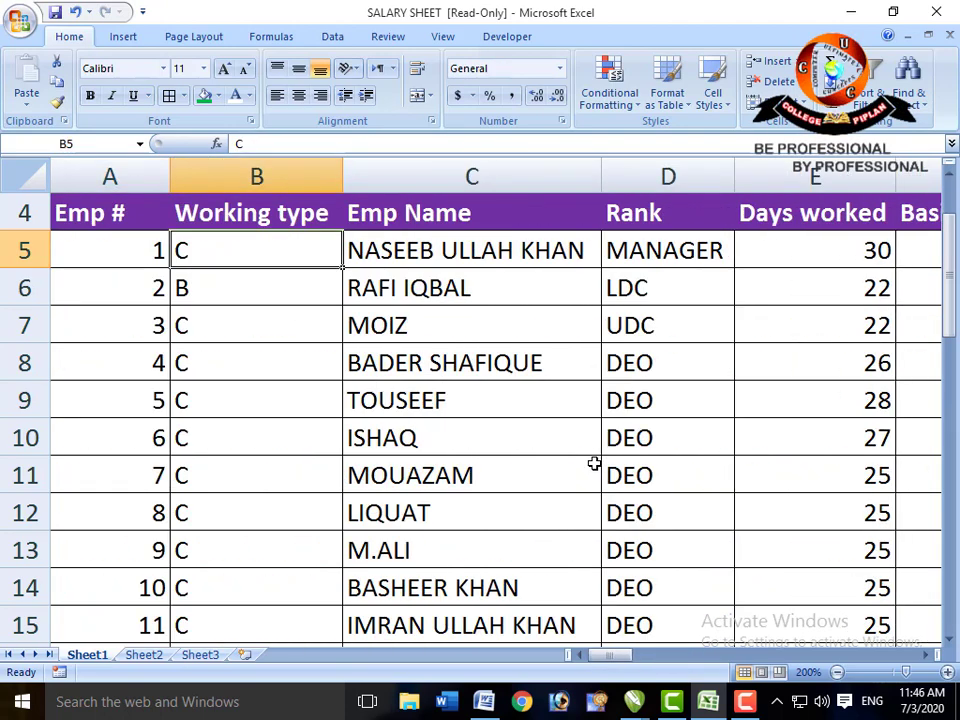
type("A")
key("Right")
key("Right")
key("Right")
key("Right")
key("Right")
key("Right")
key("Right")
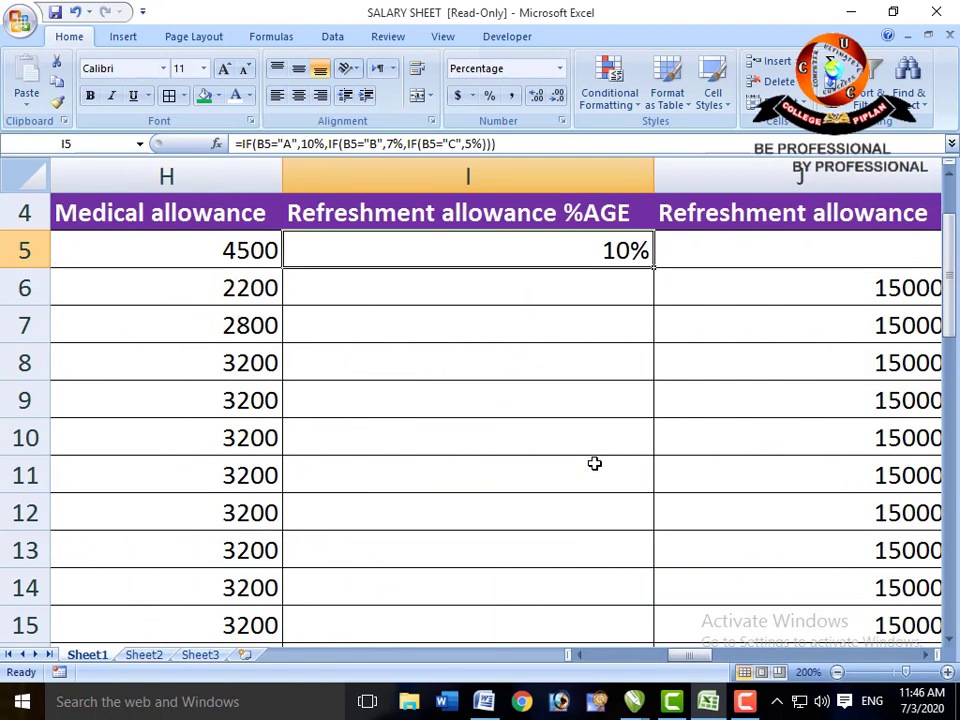
- Review the first employee's Basic salary F5, Medical allowance %AGE G5, Medical allowance H5 and Refreshment allowance %AGE I5
key("Right")
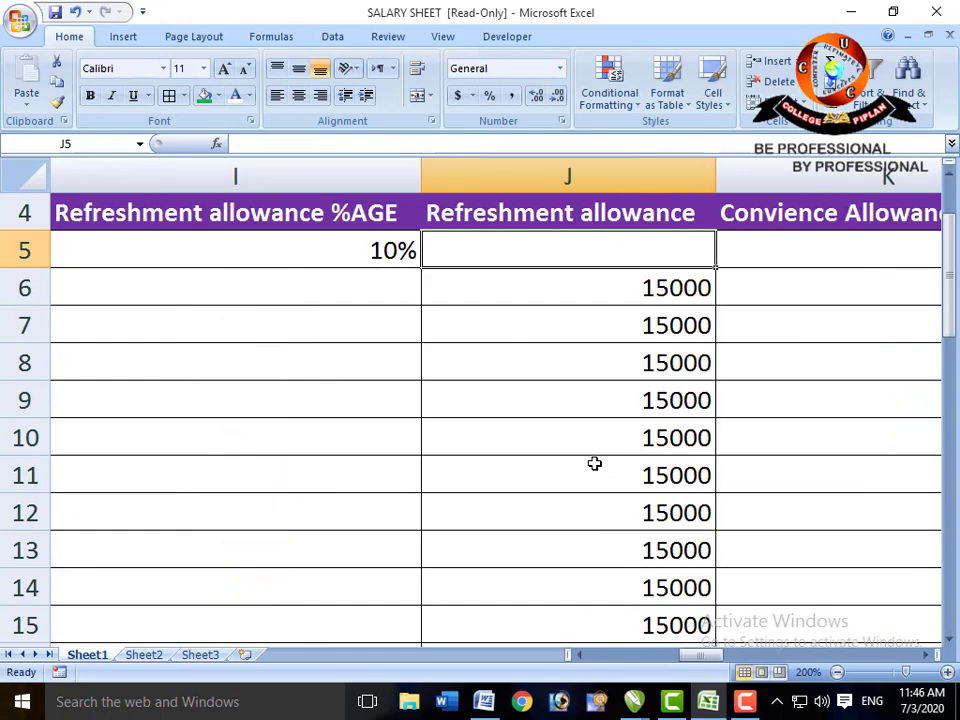
key("Left")
key("Left")
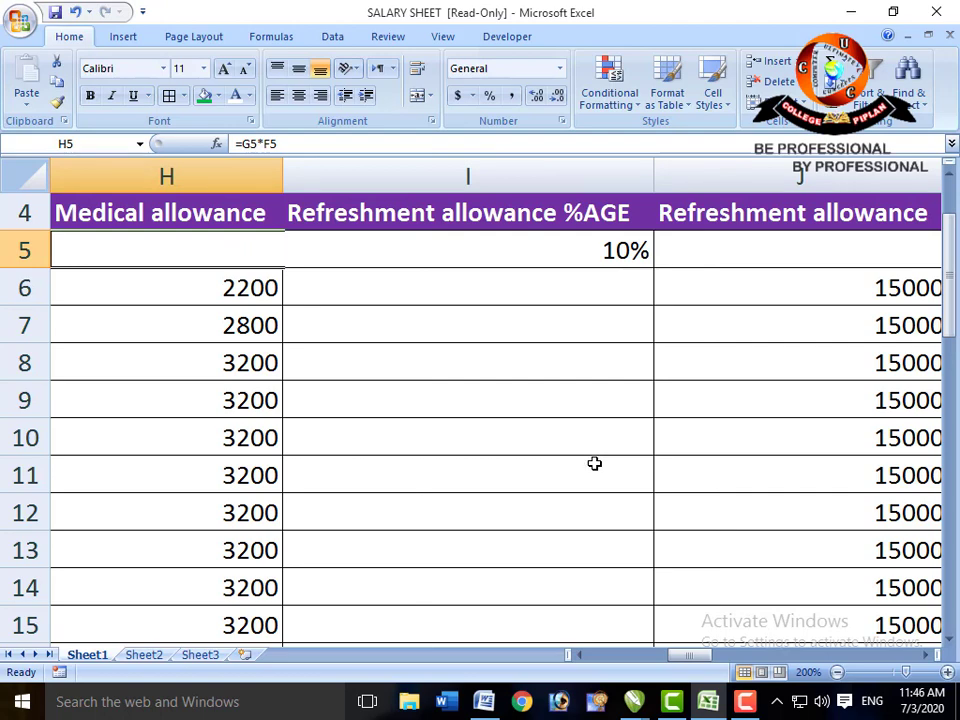
key("Left")
key("Left")
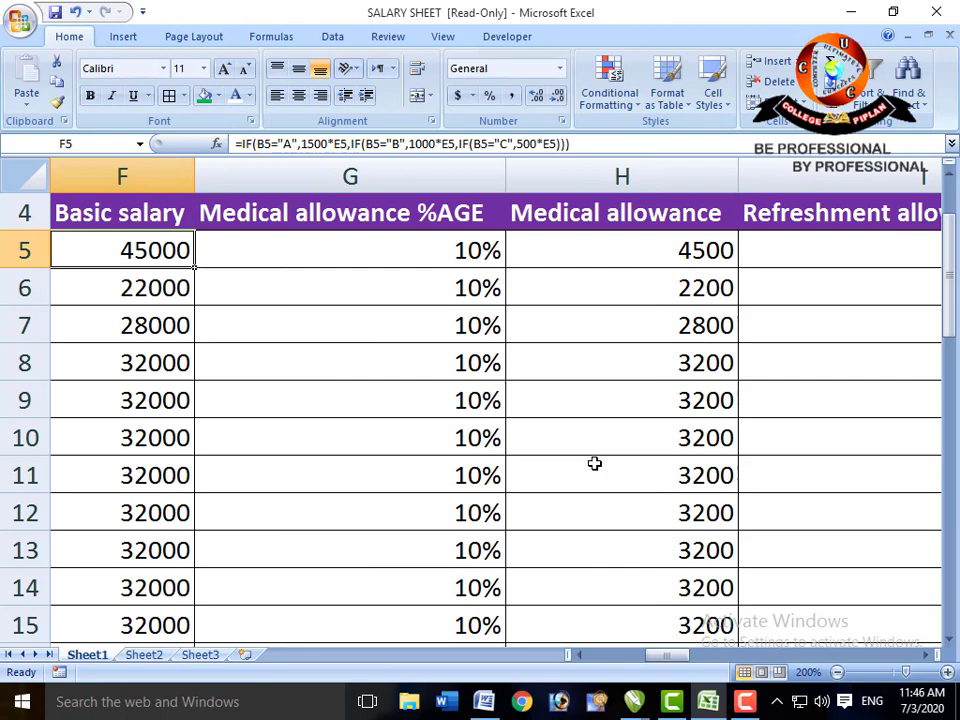
key("Left")
key("Right")
key("Right")
key("Right")
key("Right")
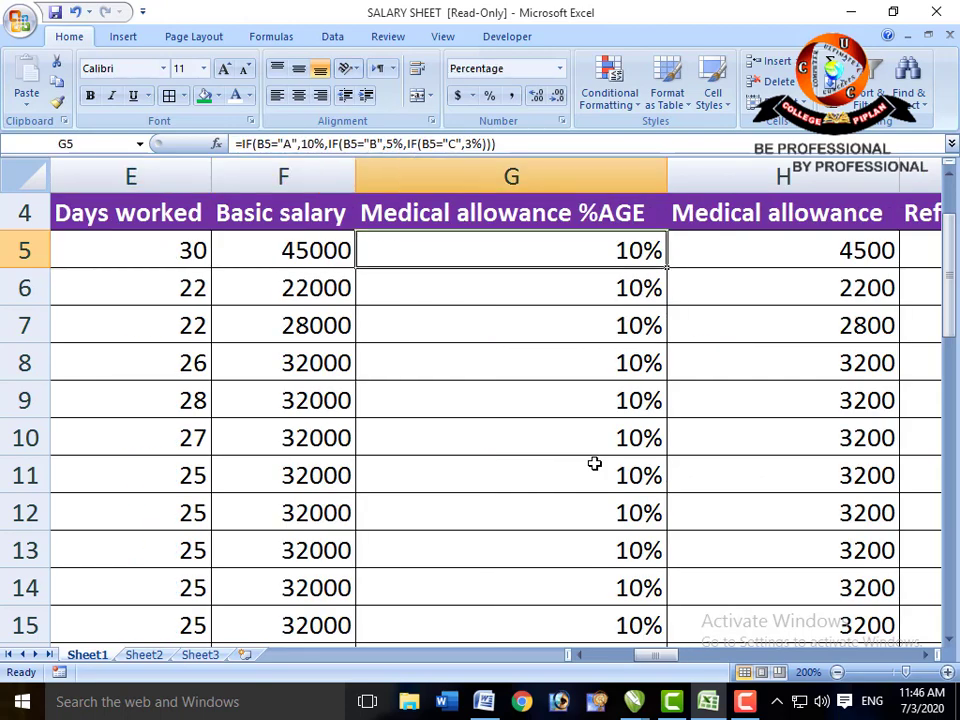
key("Right")
key("Left")
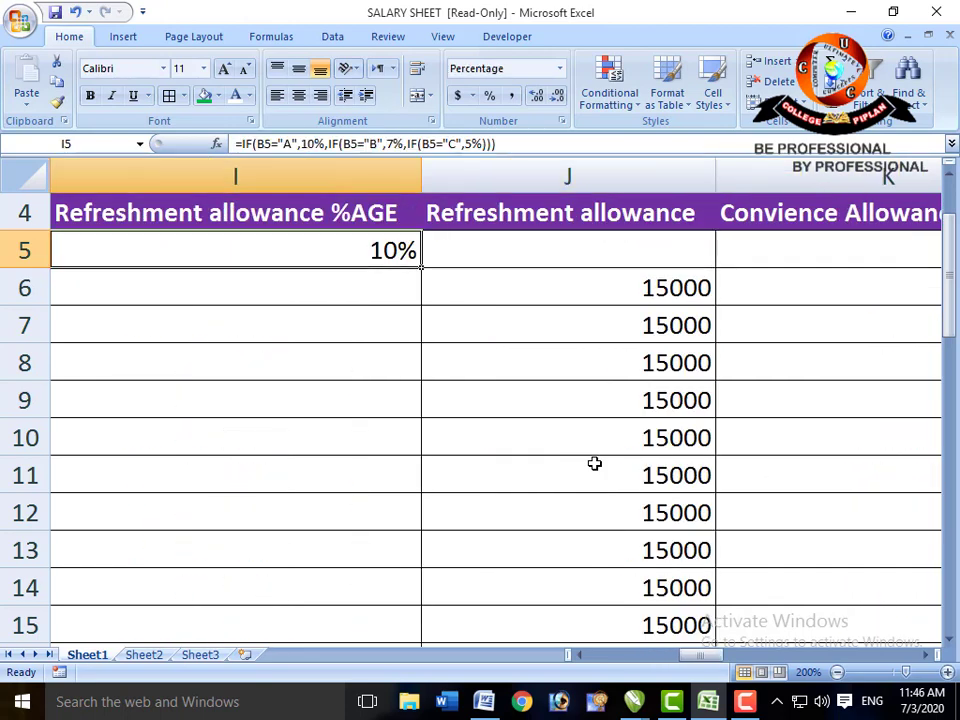
- Calculate the first employee's Refreshment allowance in J5 with the formula =F5*I5
key("Right")
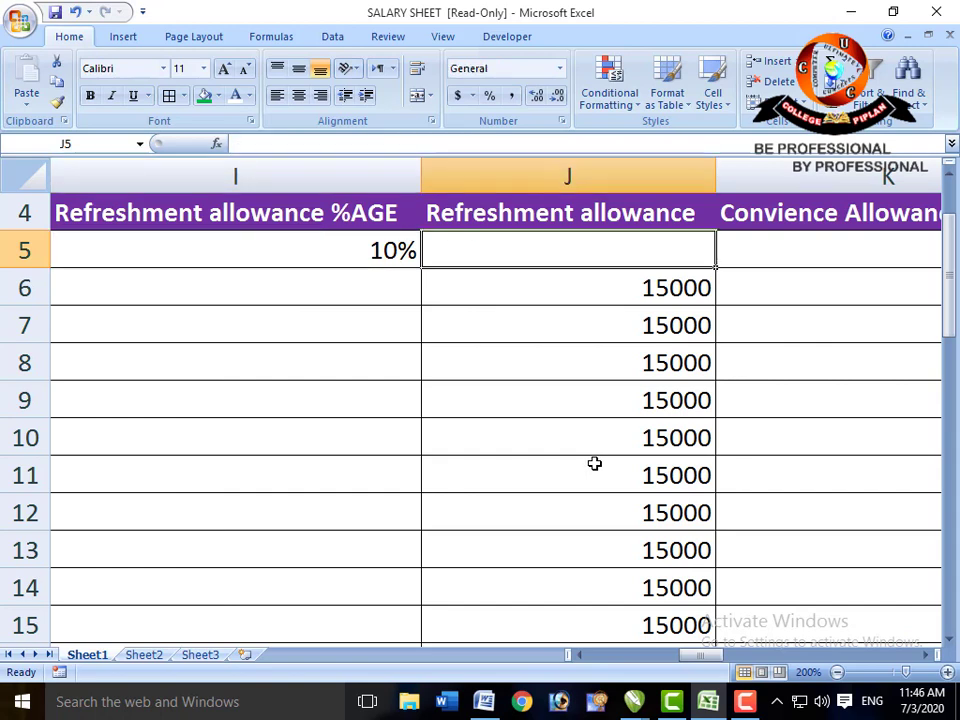
type("=F")
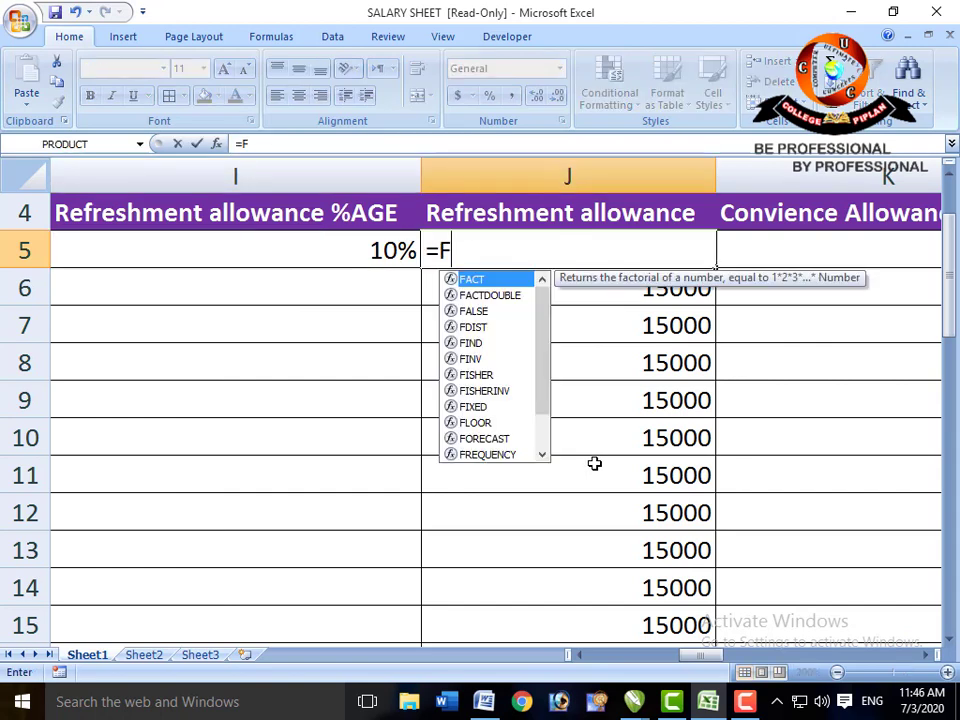
type("5*")
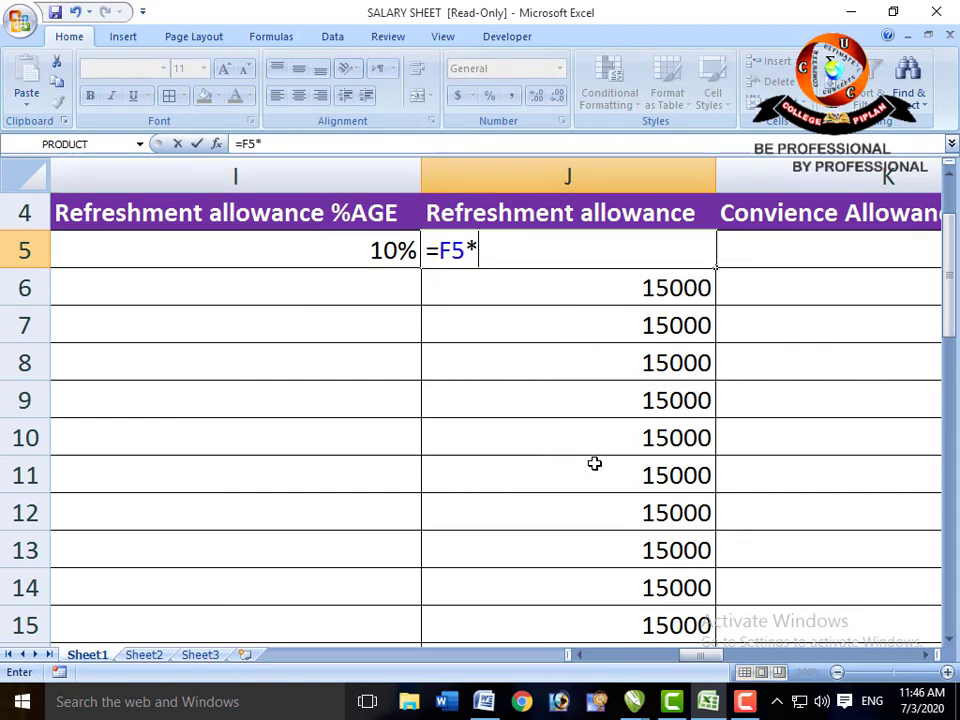
key("Left")
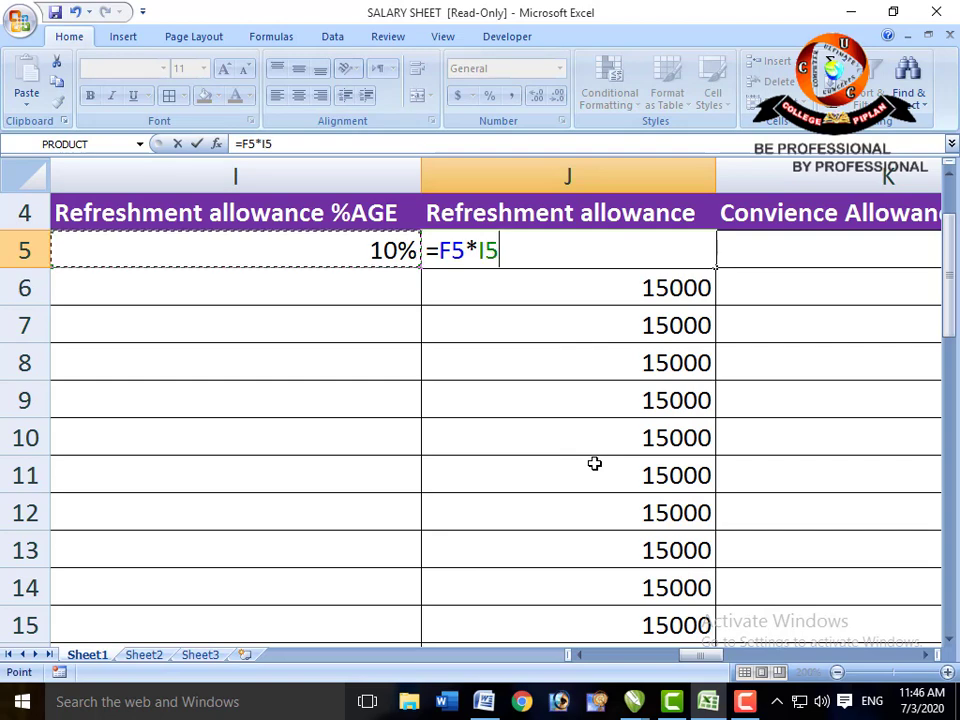
key("Return")
key("Up")
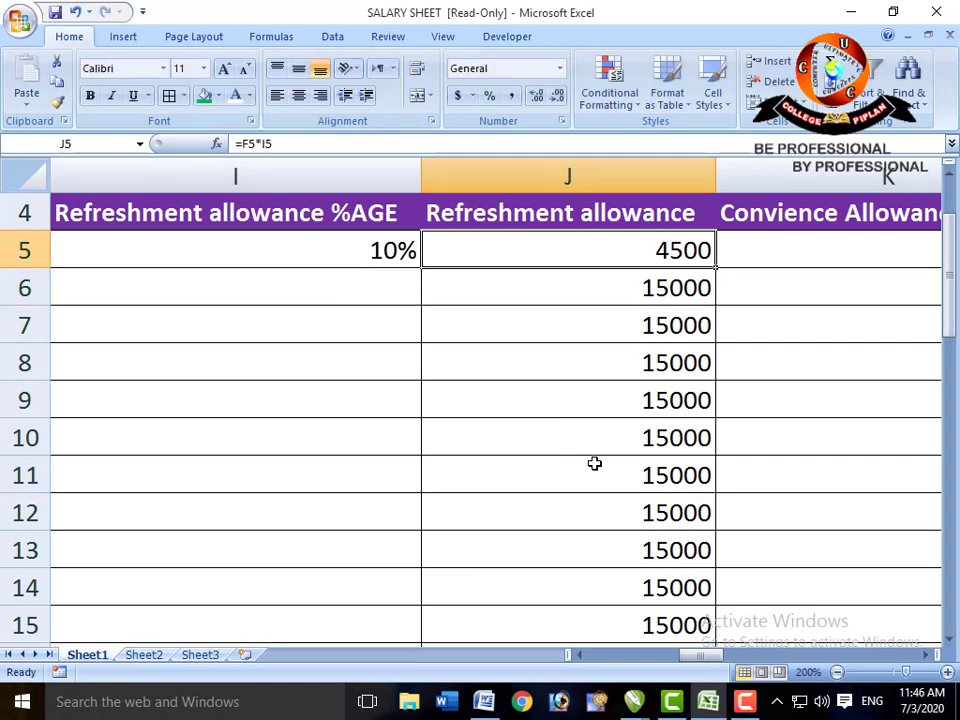
- Enter the first employee's Convience Allowance %AGE in K5 with the formula =IF(B5="A",12%,IF(B5="B",6%,IF(B5="C",3%)))
key("Right")
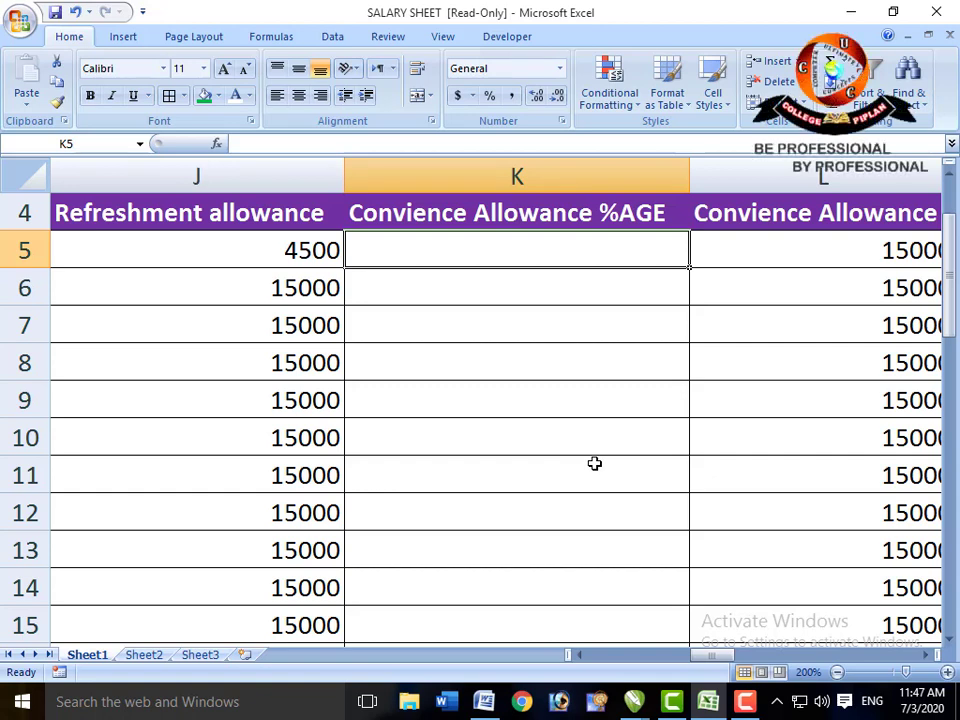
type("=IF(")
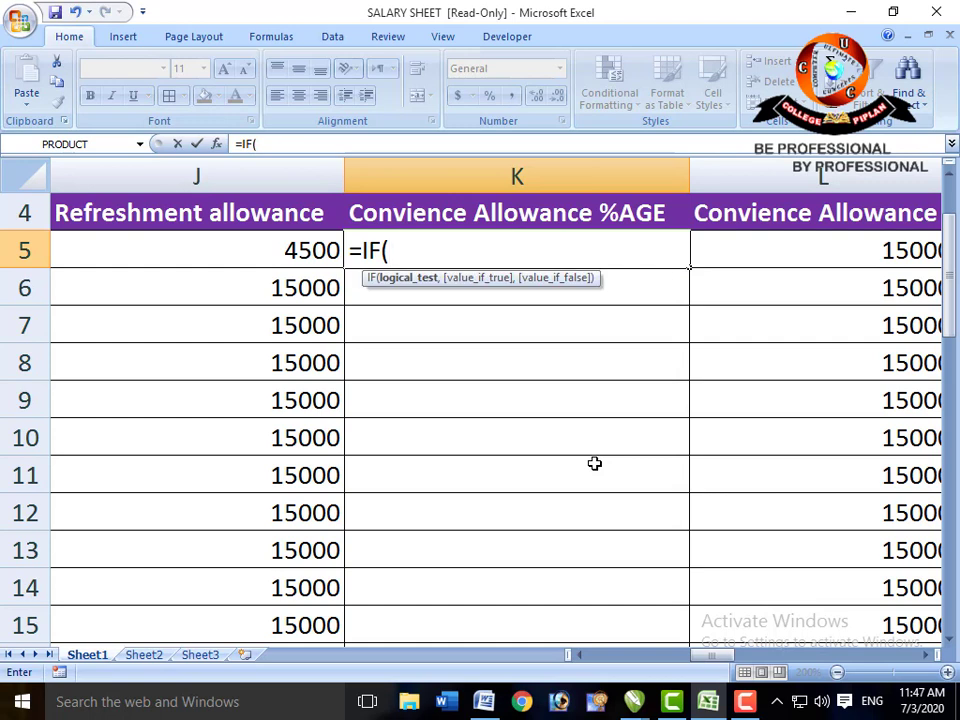
type("B5=\"A\",")
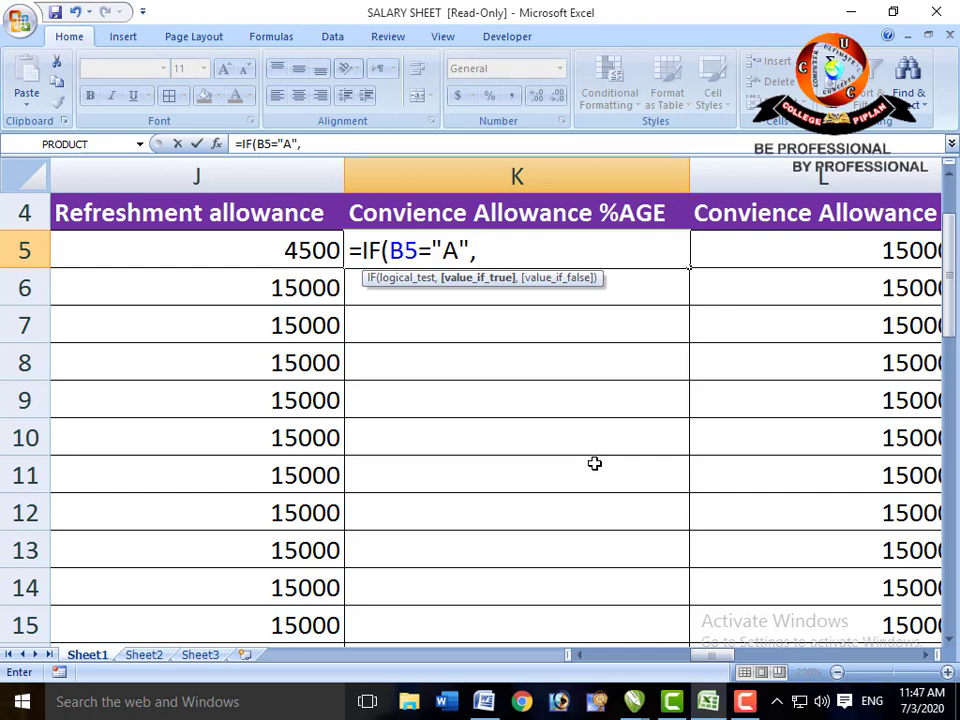
type("12%")
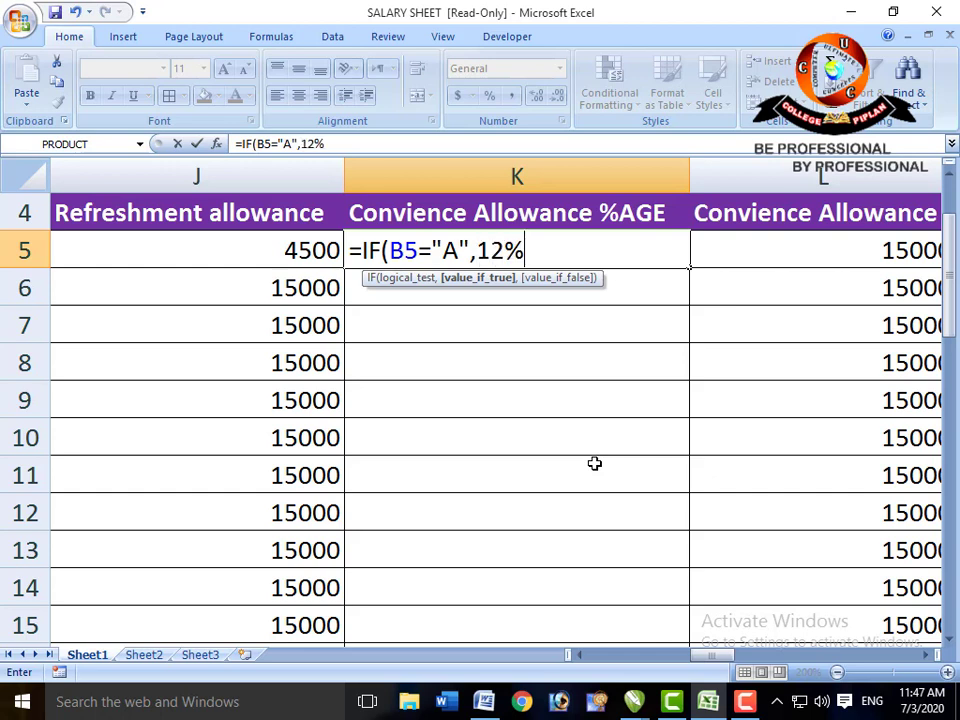
type(",IF")
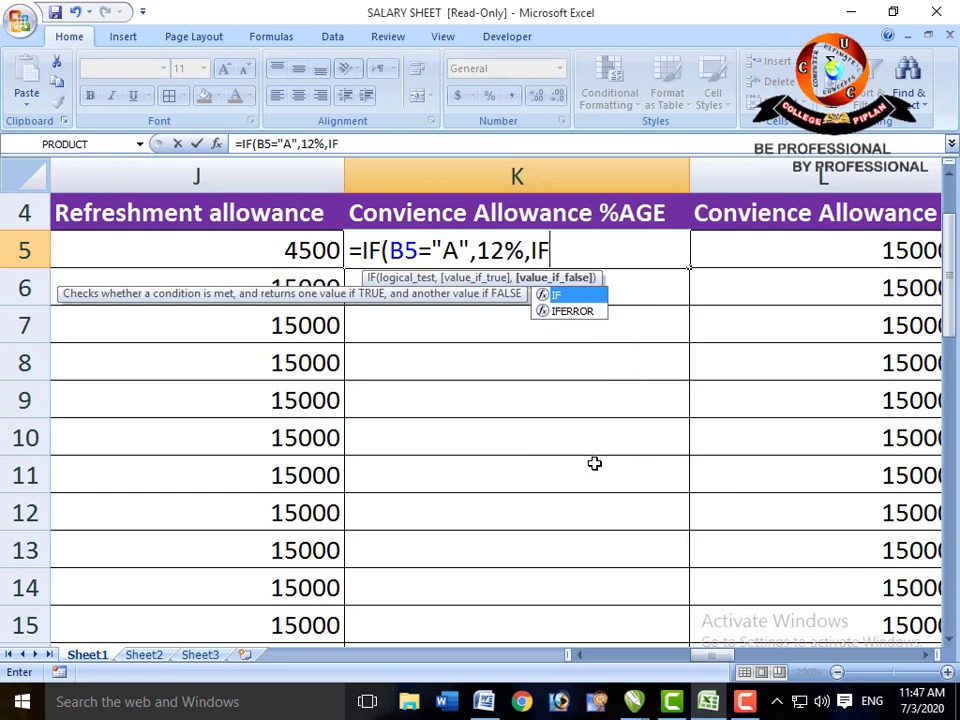
type("(B")
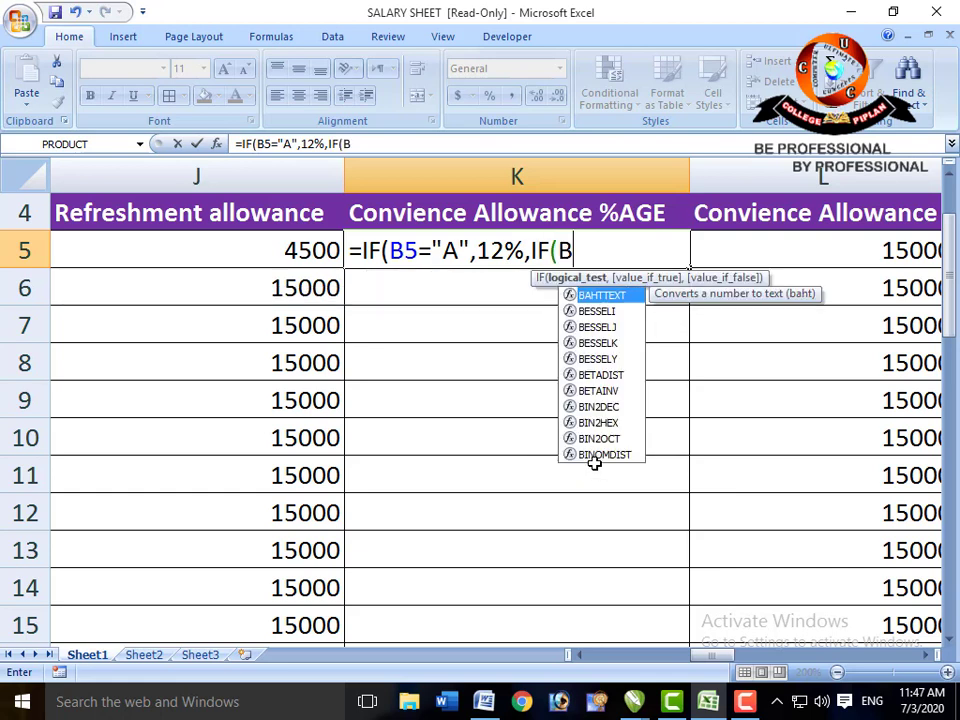
type("5=\"")
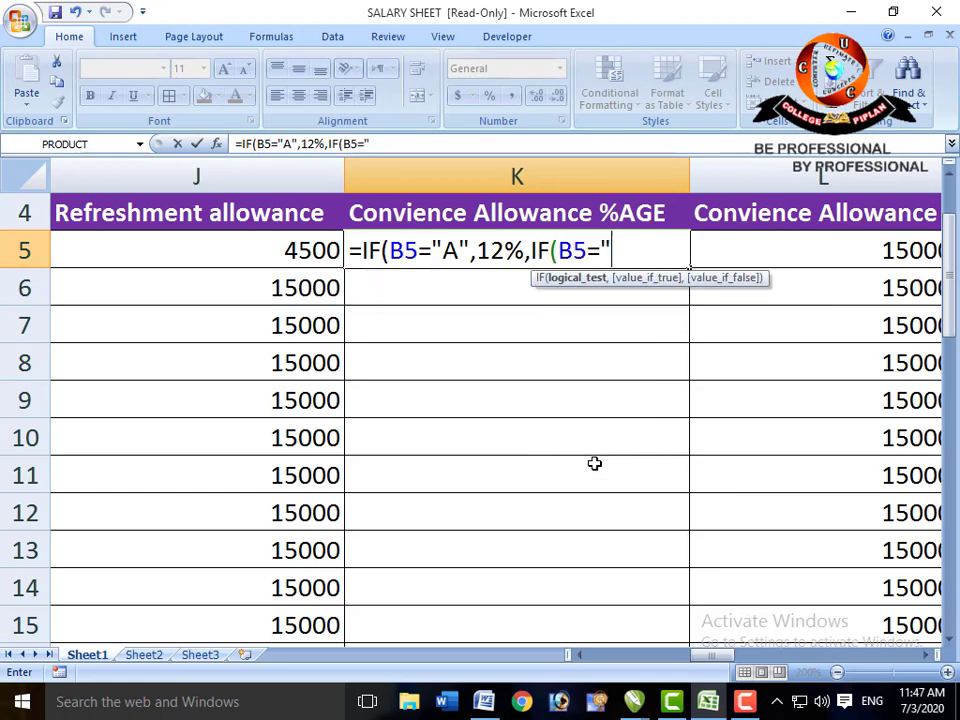
type("B\",")
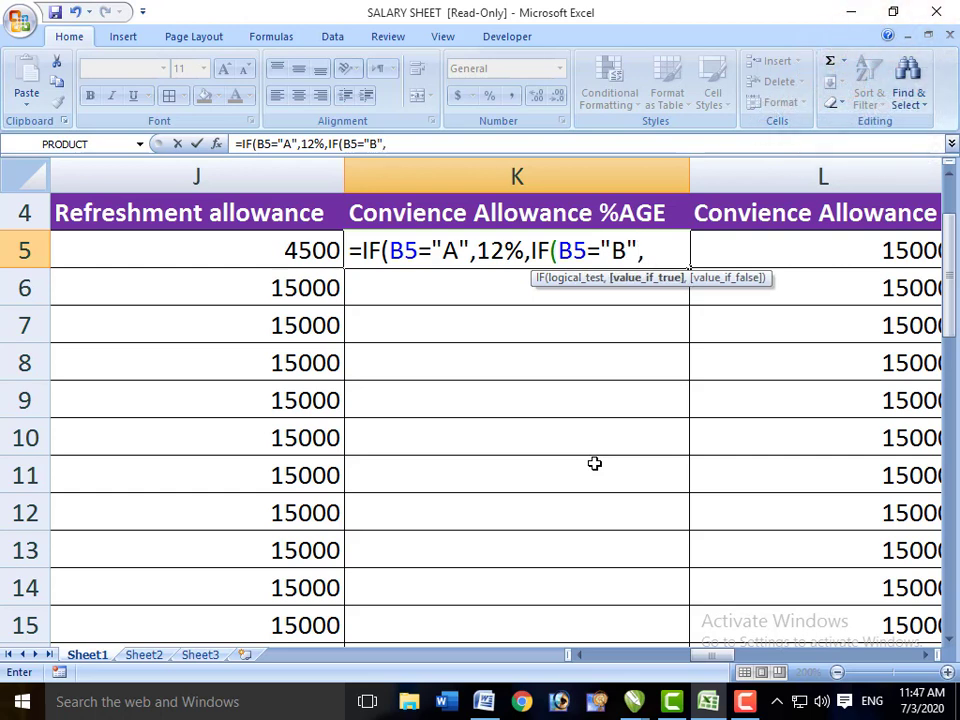
type("6%")
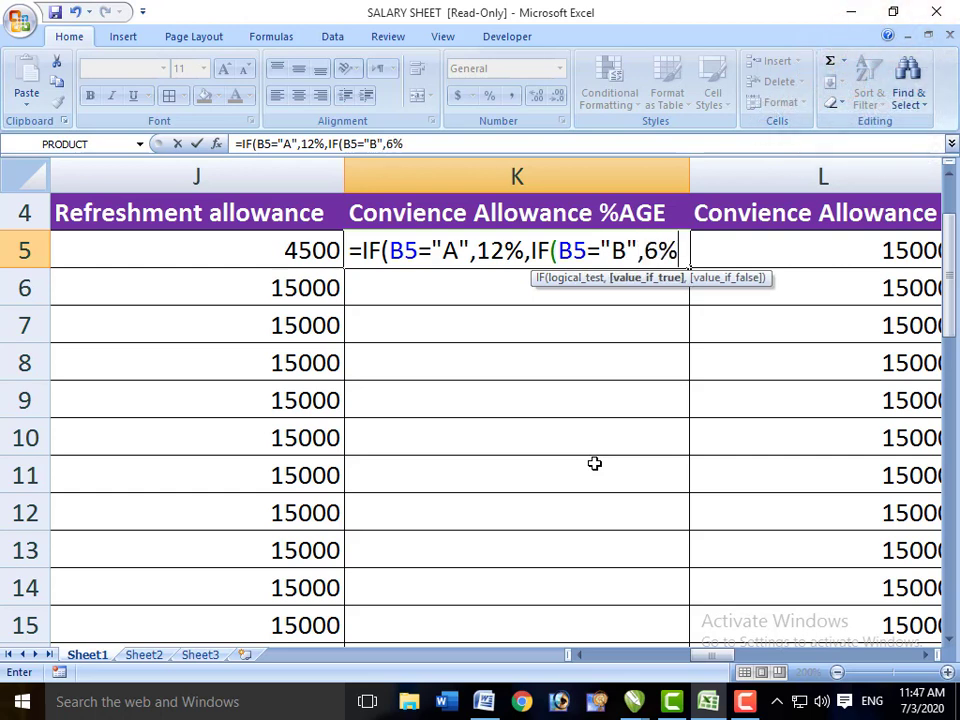
type(",IF")
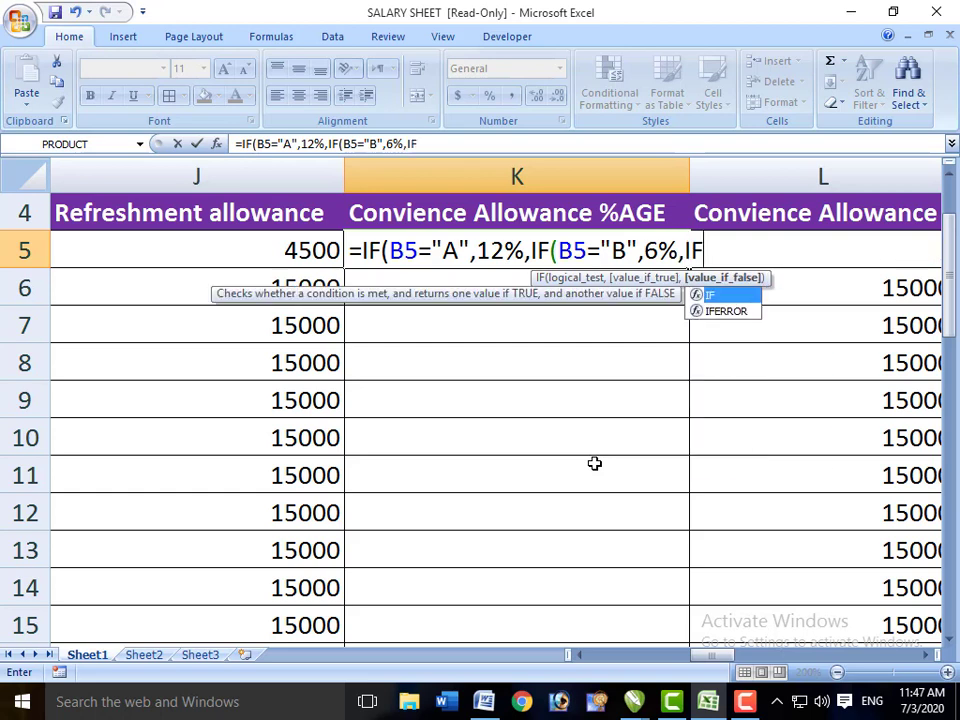
type("(")
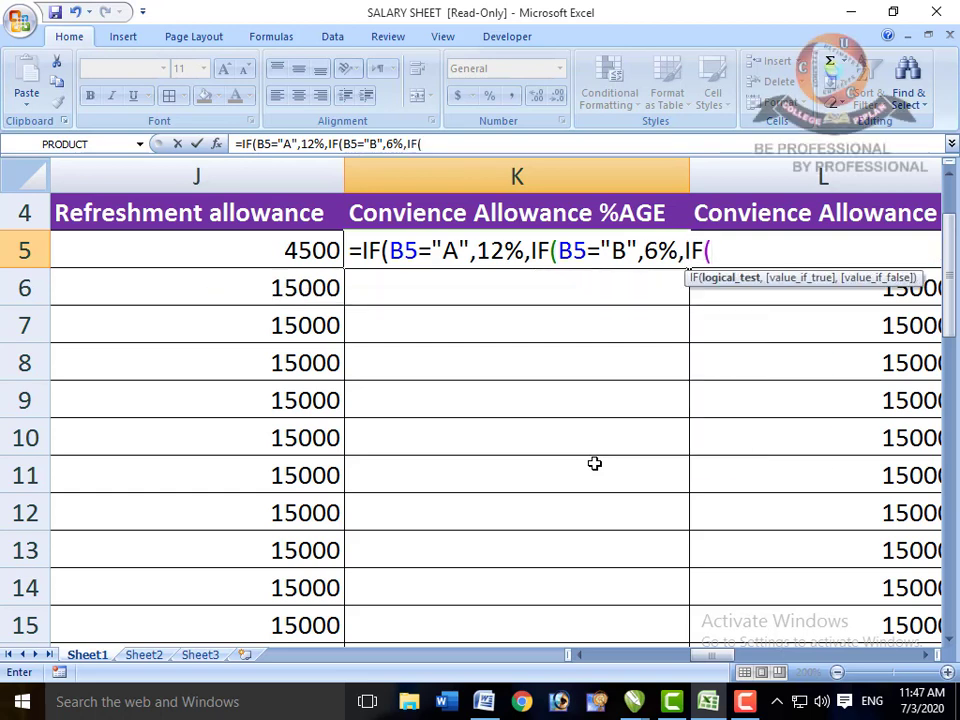
type("B")
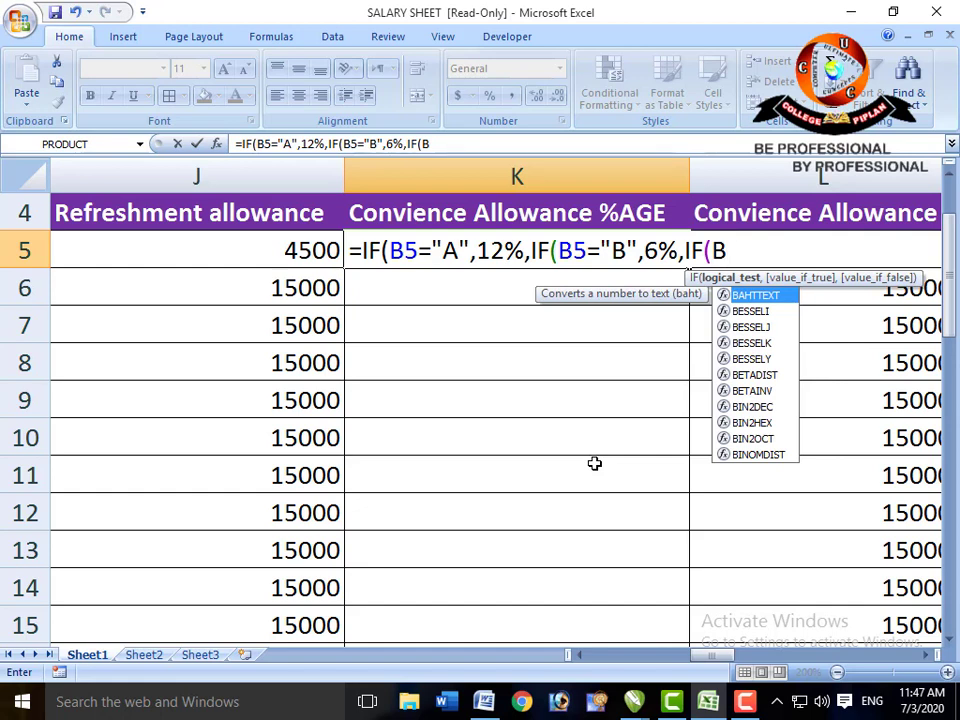
type("5=")
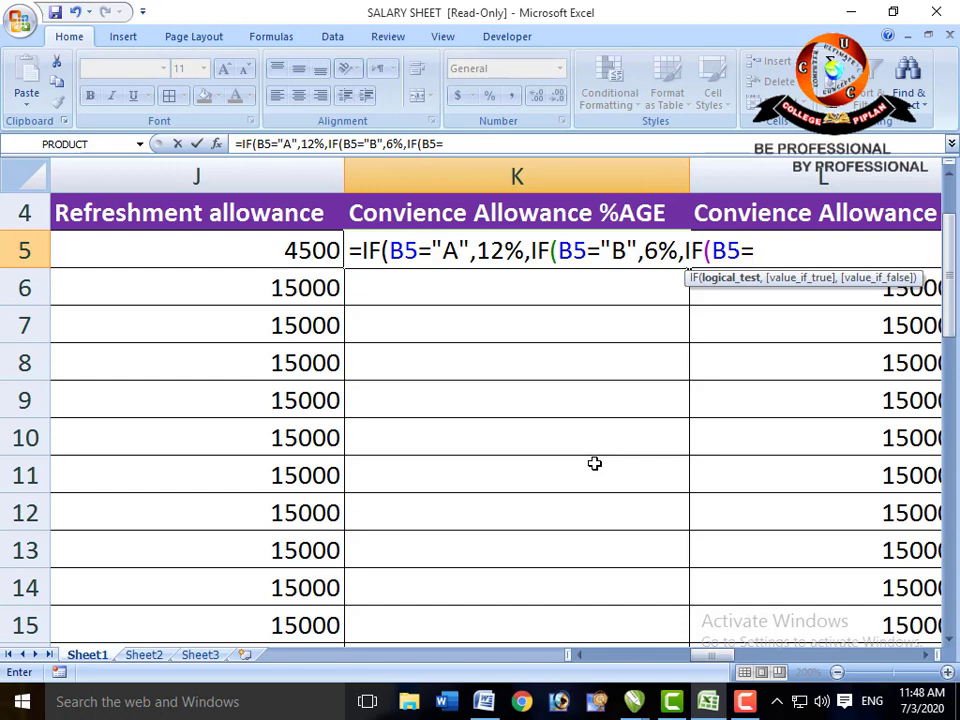
type("\"C\",")
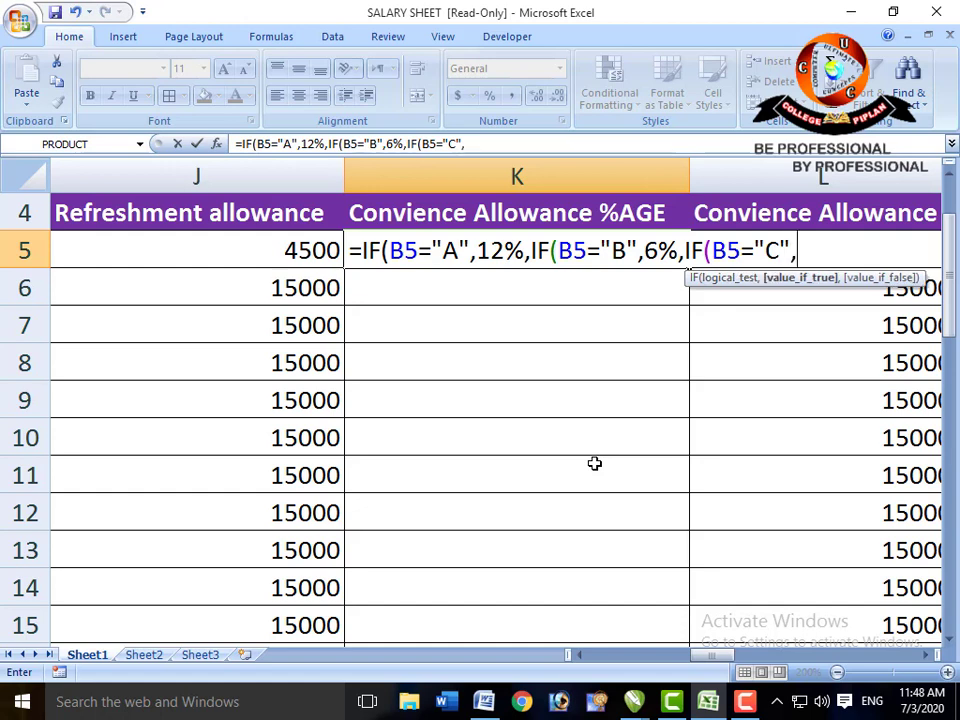
type("3%")
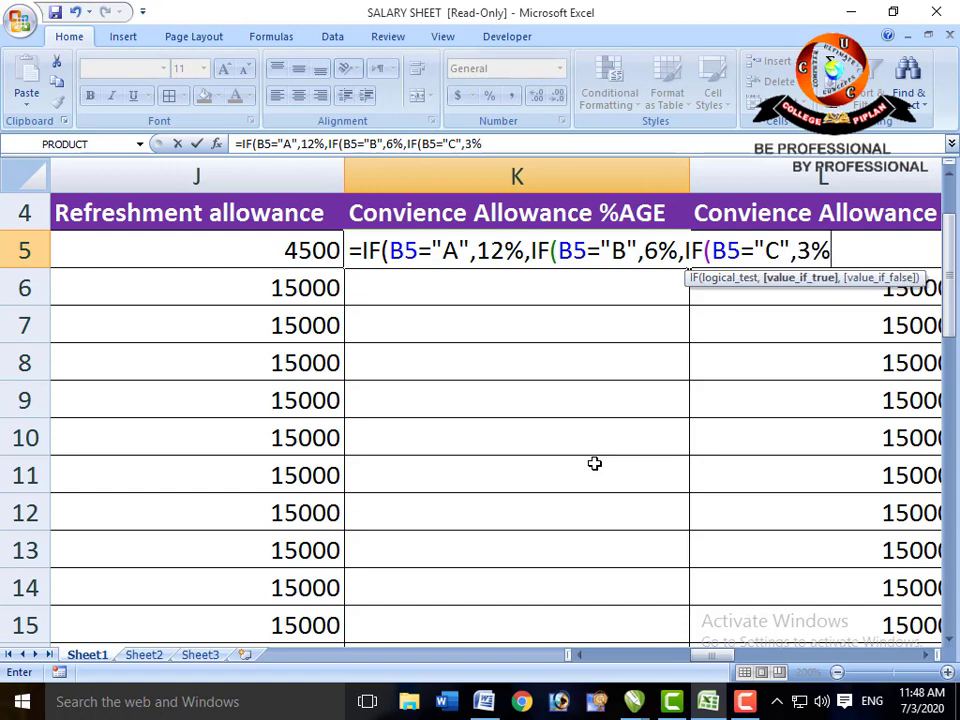
type(")))")
key("Return")
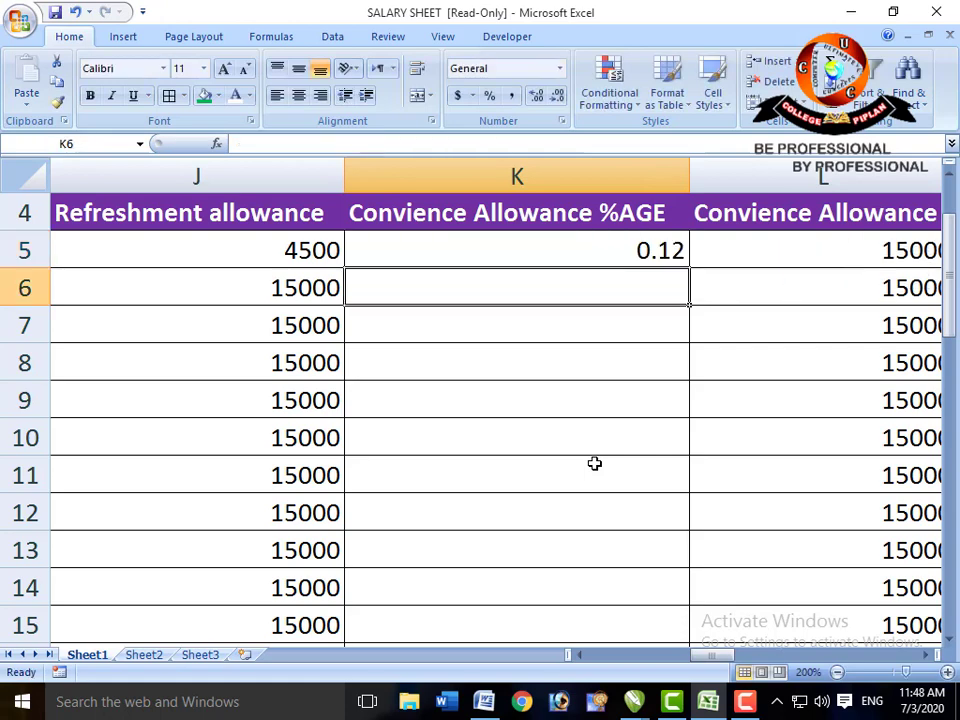
- Format the first employee's Convience Allowance %AGE in K5 as a percentage with no decimal places
key("Up")
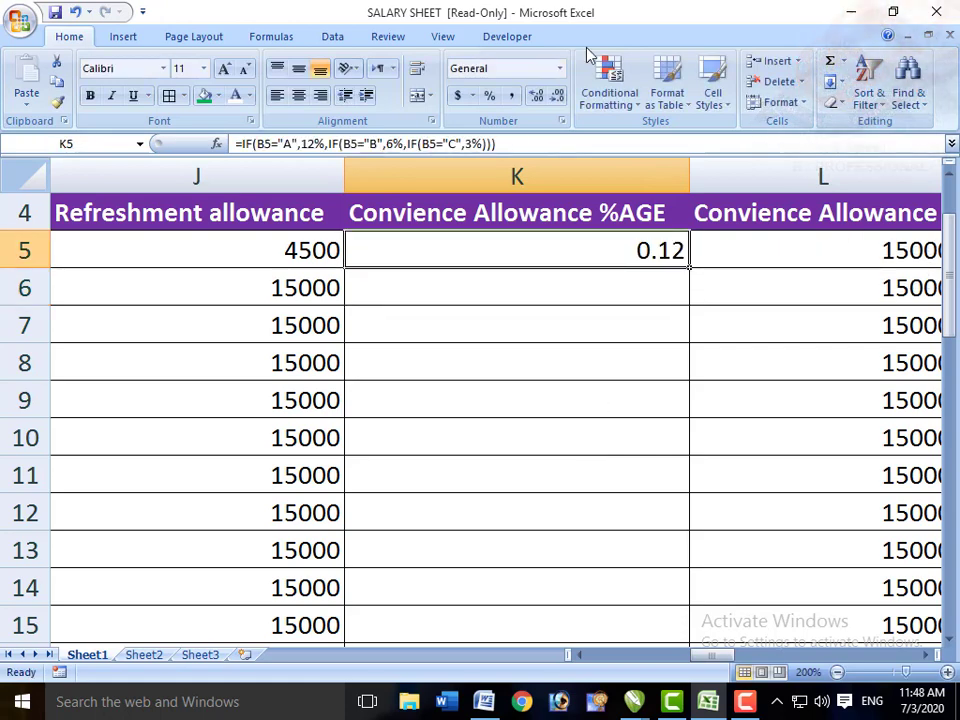
left_click(559, 74)
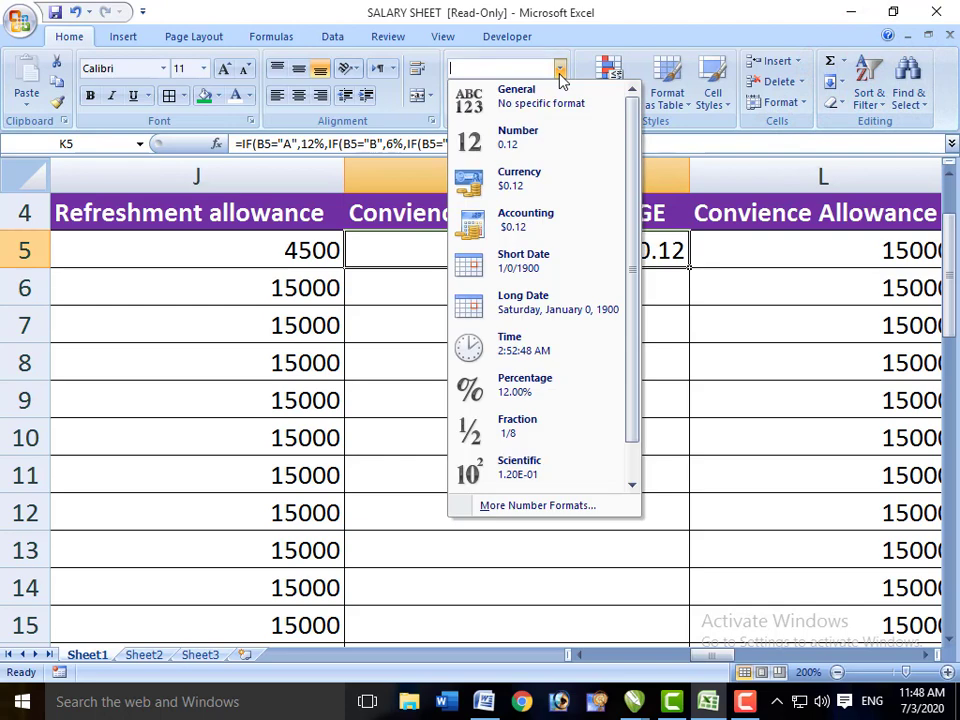
left_click(546, 390)
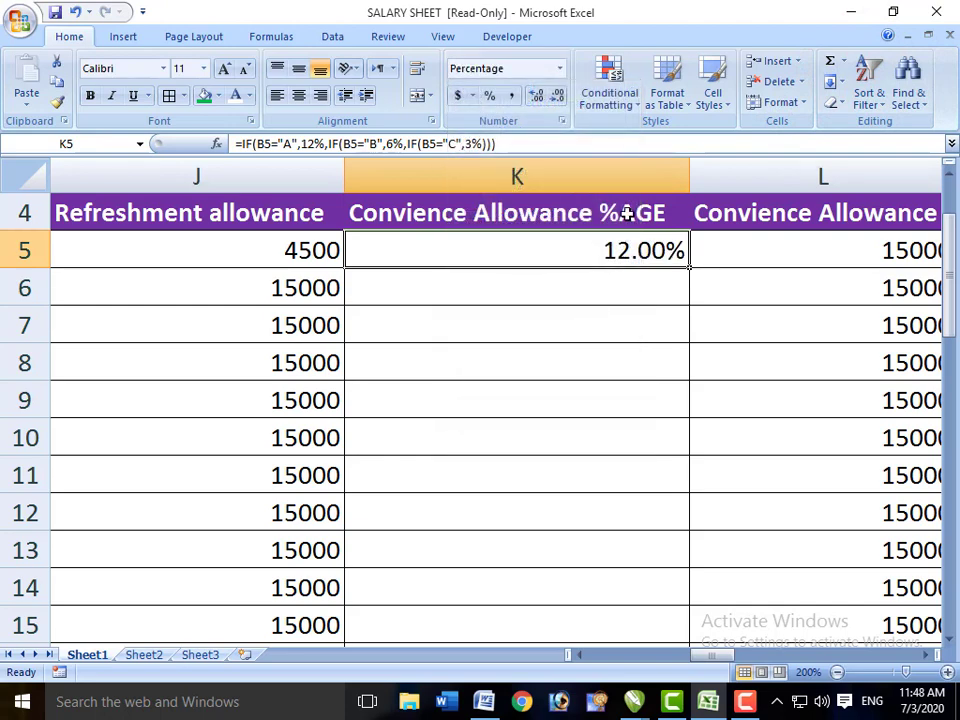
left_click(551, 96)
left_click(551, 96)
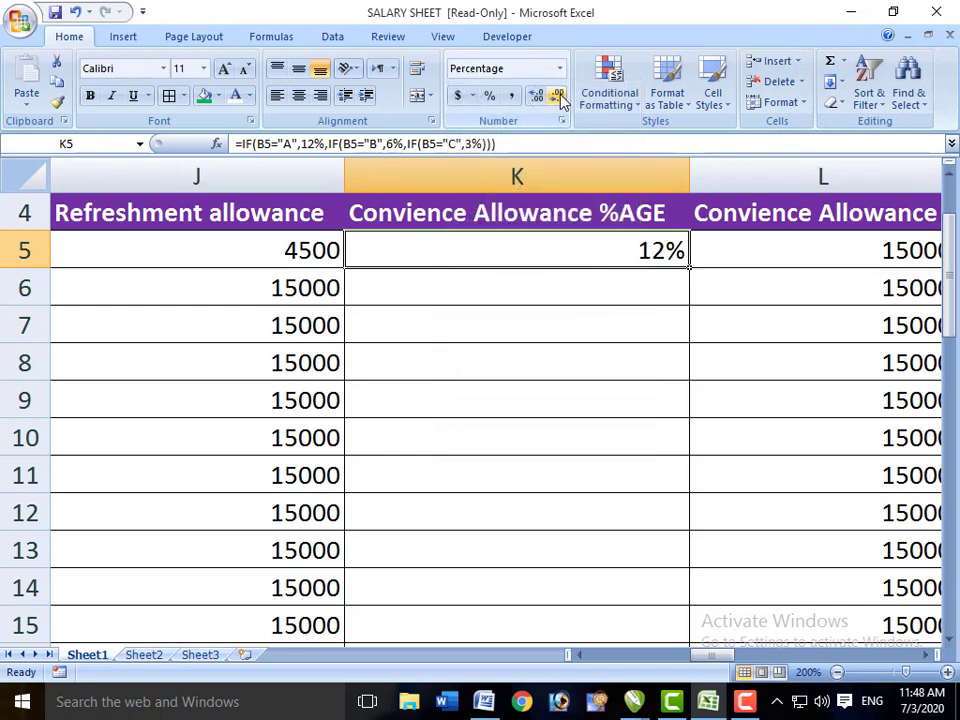
- Review the first employee's row 5 from Days worked in column E to Rent Allowance %age in column M
key("Right")
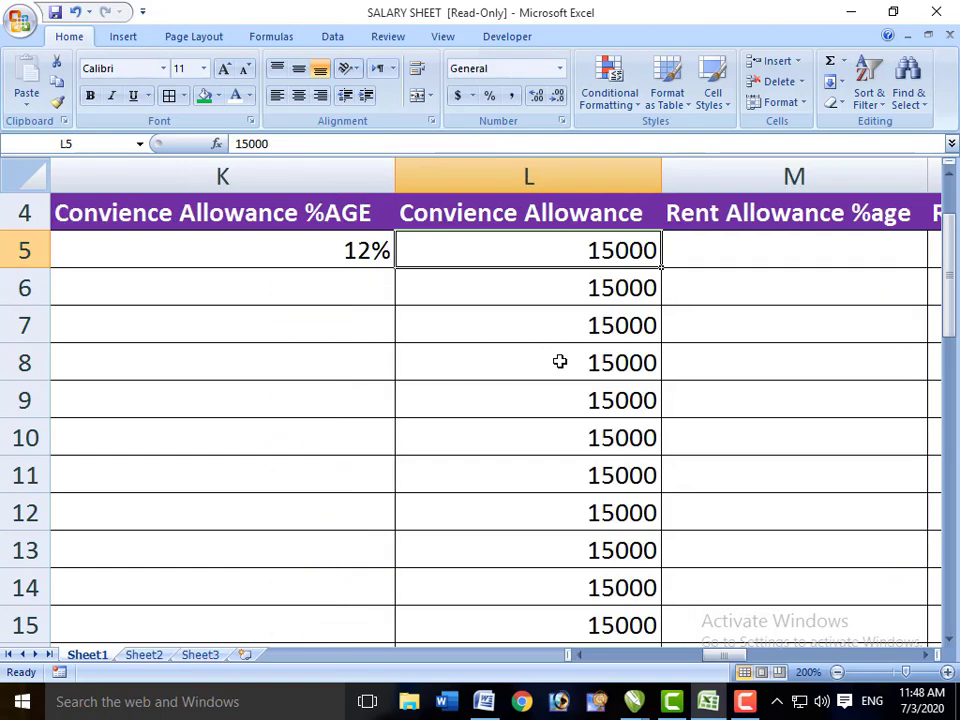
key("Left")
key("Left")
key("Left")
key("Left")
key("Left")
key("Left")
key("Left")
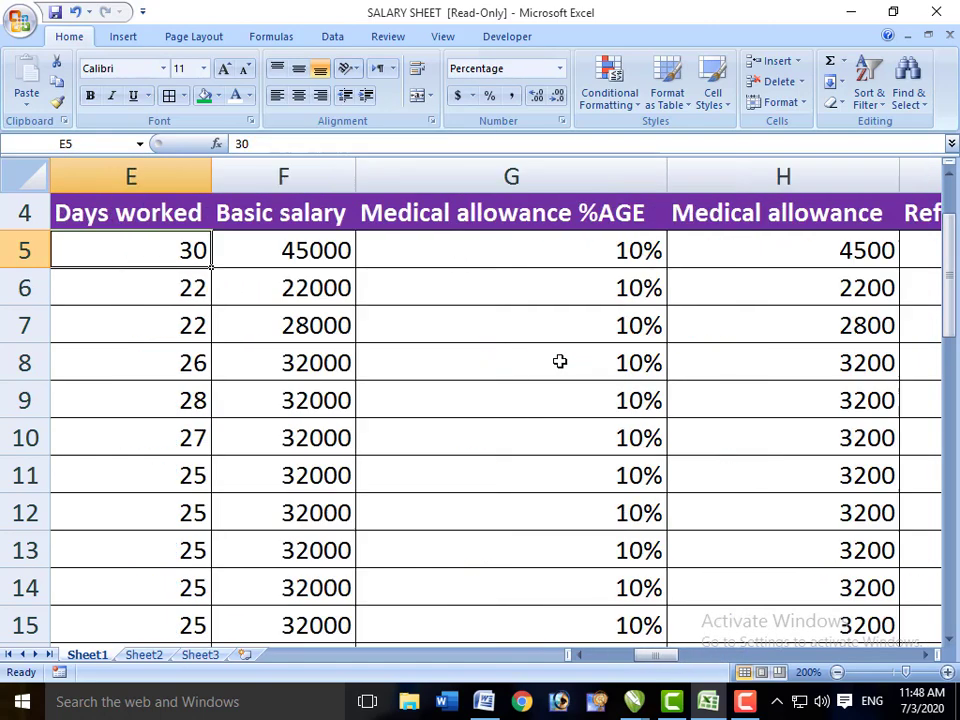
key("Right")
key("Right")
key("Right")
key("Right")
key("Right")
key("Right")
key("Right")
key("Right")
key("Right")
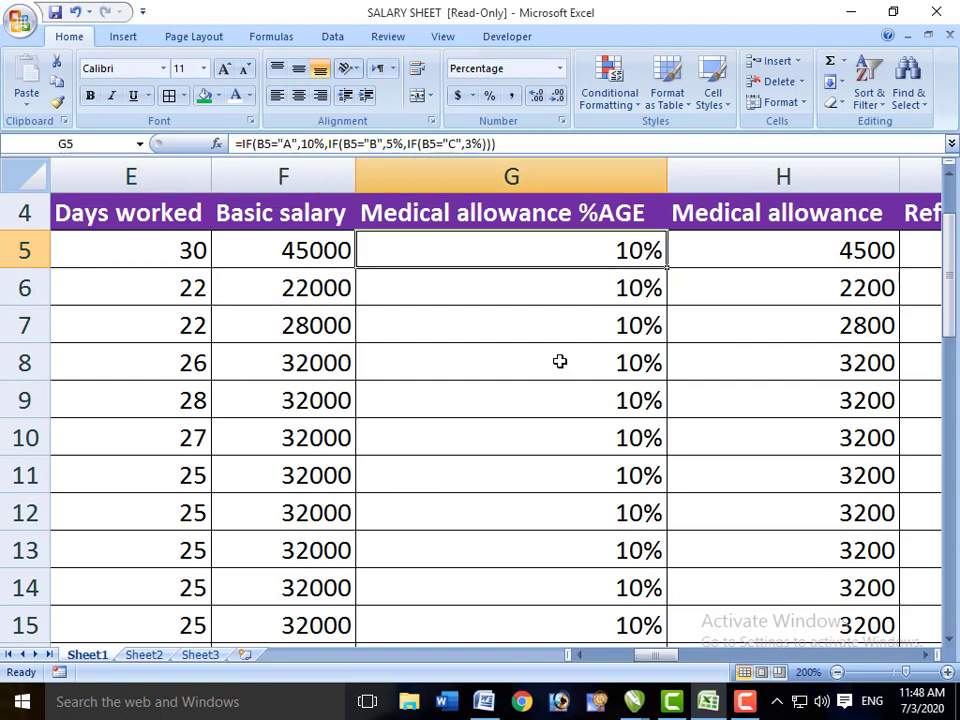
key("Left")
key("Left")
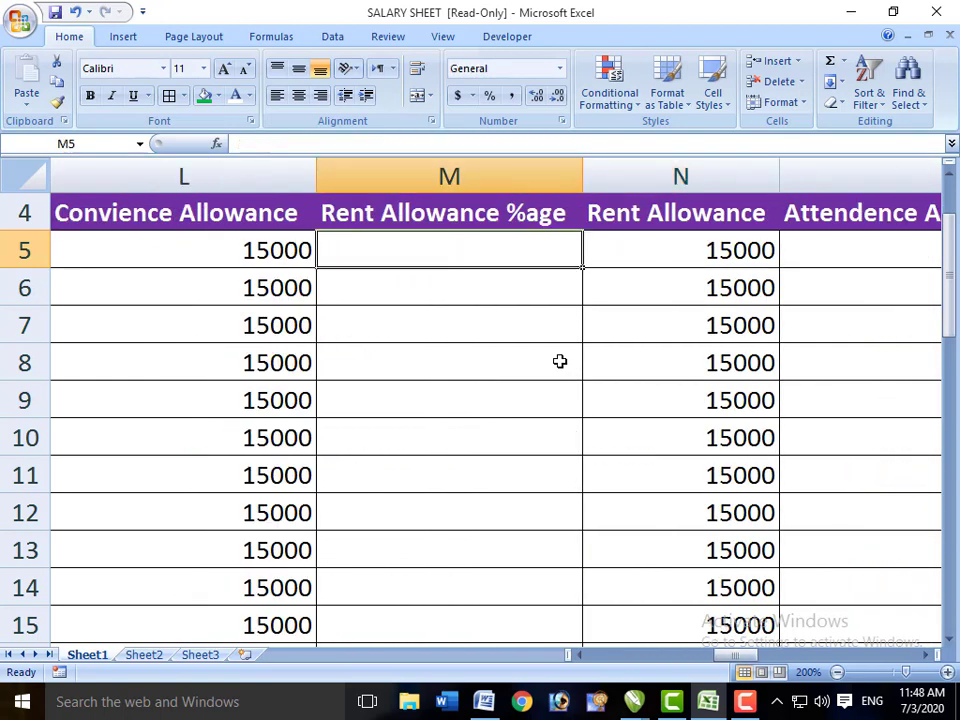
key("Right")
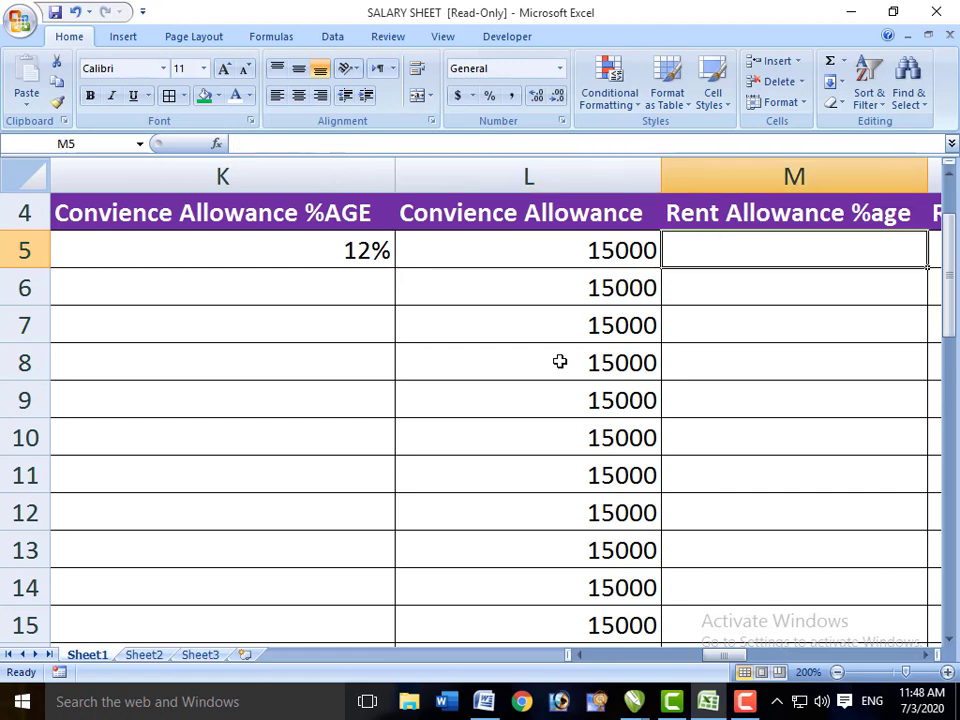
- Calculate the first employee's Convience Allowance in L5 with the formula =F5*K5
key("Left")
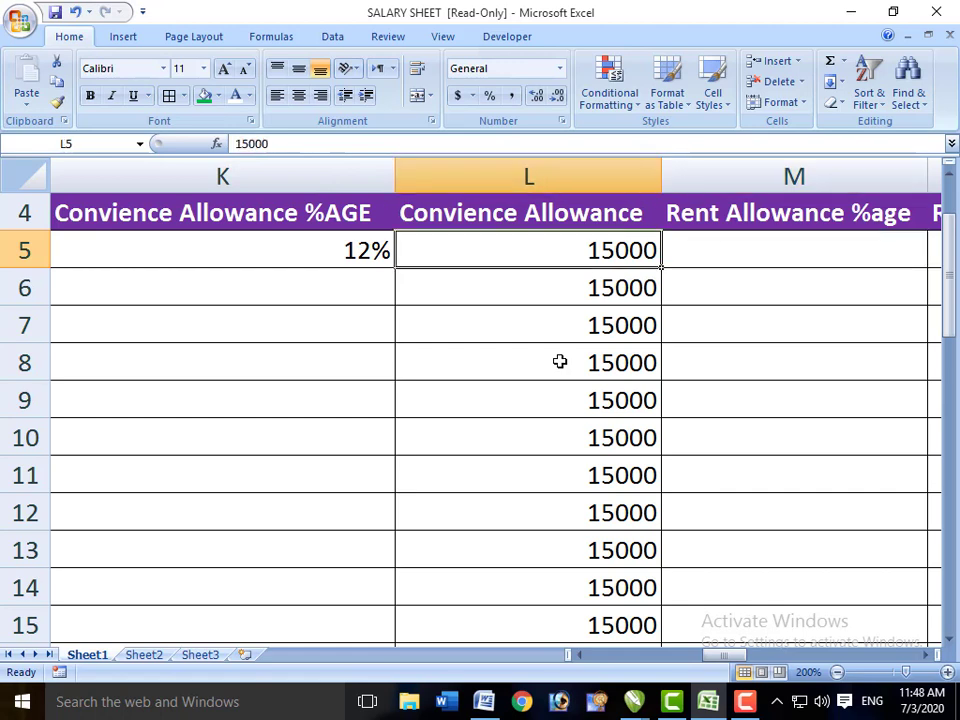
type("=")
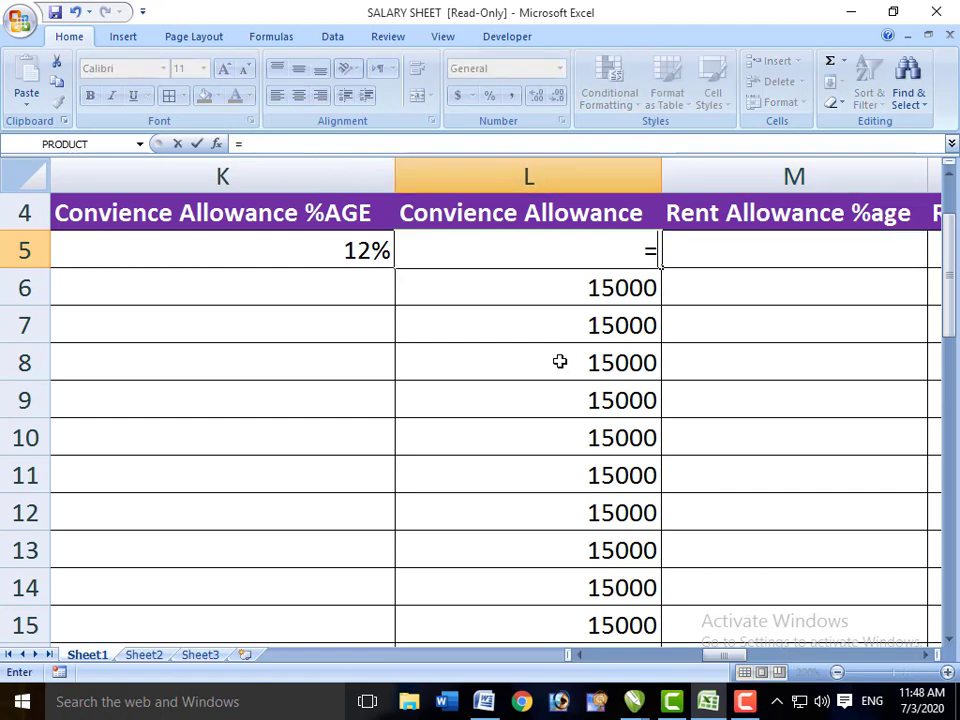
type("F5*")
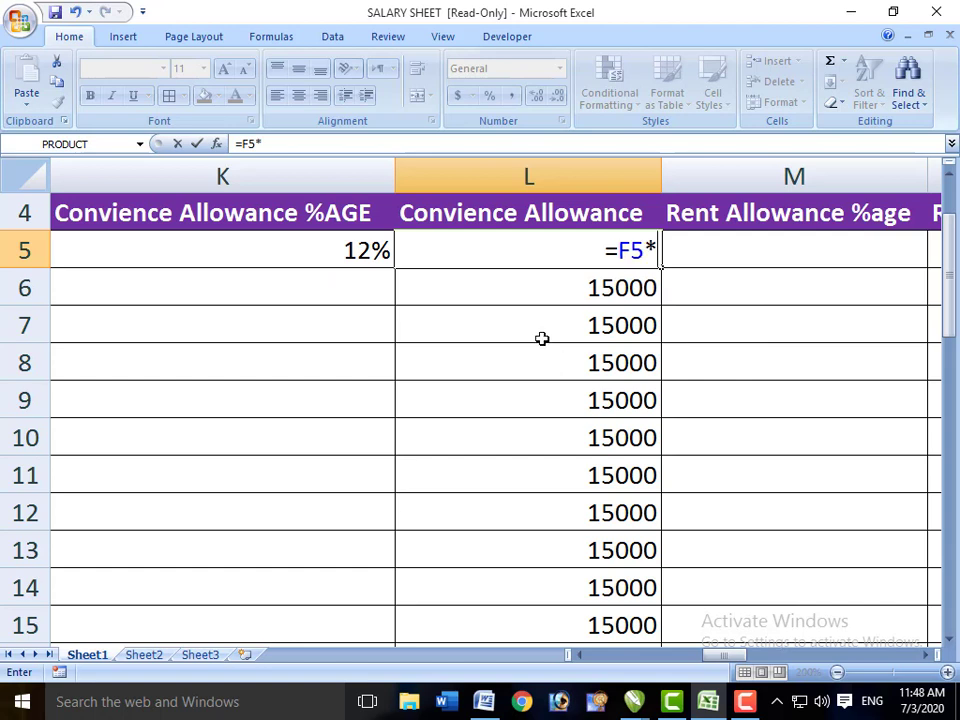
left_click(353, 270)
key("Return")
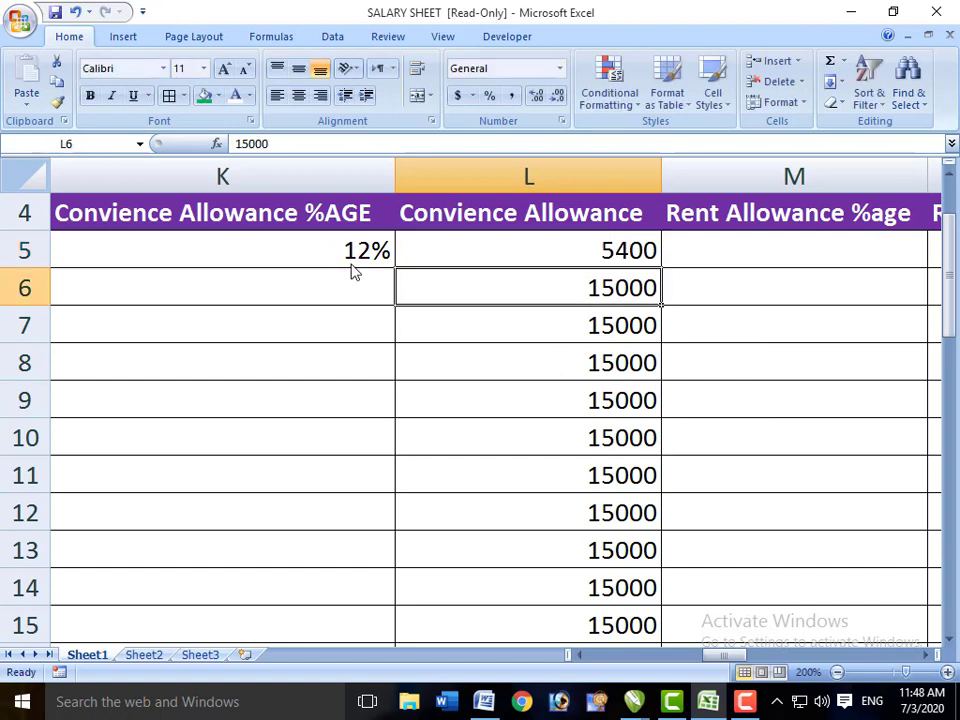
- Look over the first employee's Rent Allowance and Attendence Allowence cells in columns M to P
key("Up")
key("Right")
key("Right")
key("Right")
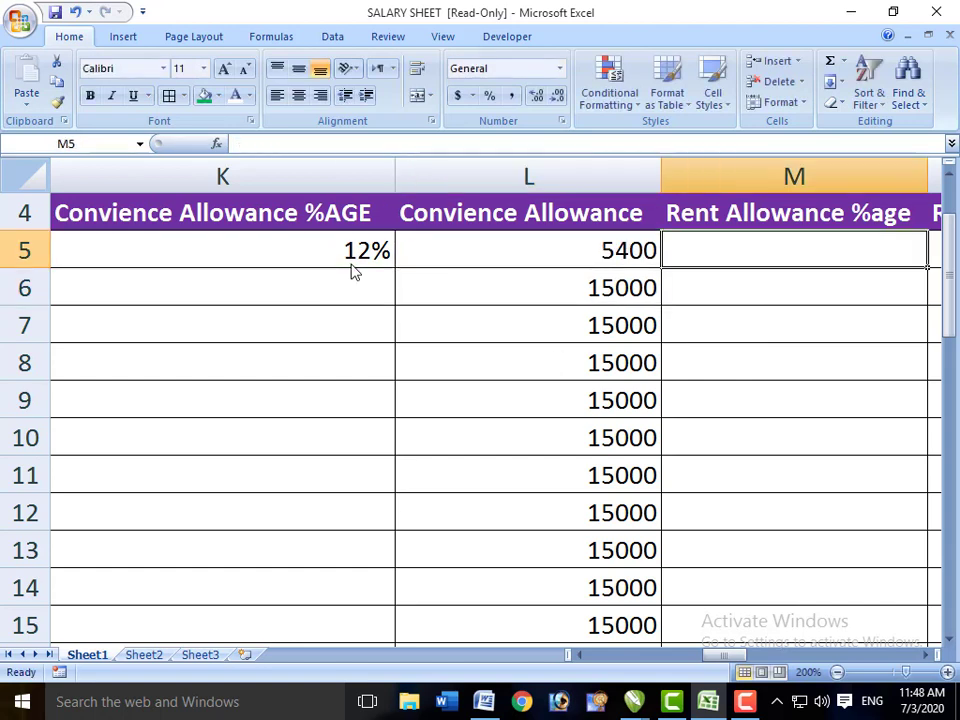
key("Right")
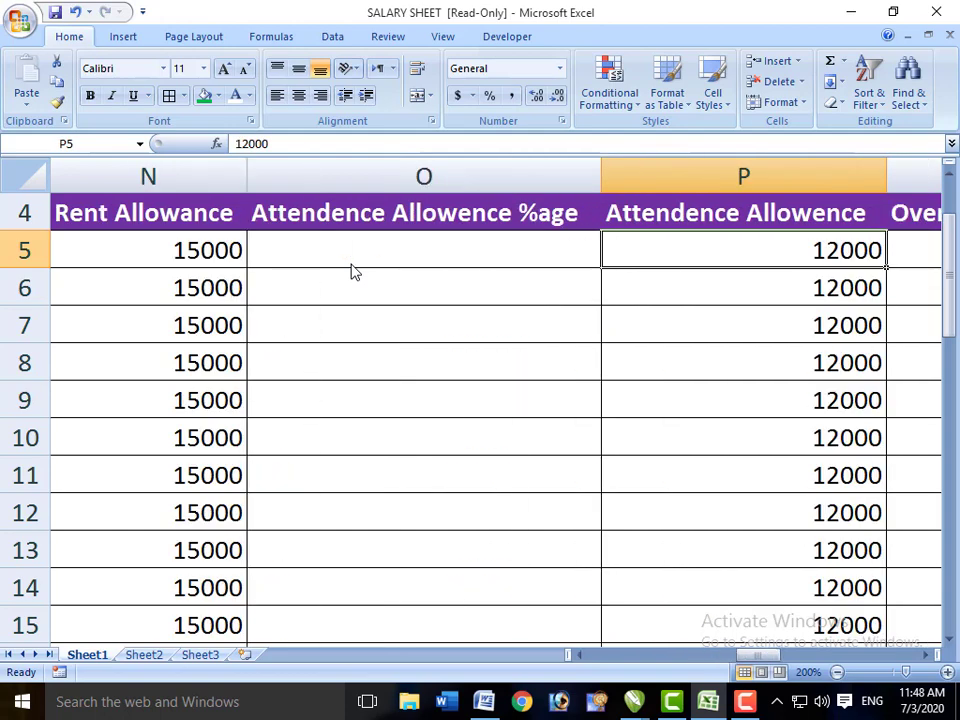
key("Left")
key("Left")
key("Left")
key("Left")
- Begin the first employee's Rent Allowance %age formula in M5 with =IF(B5="A"14%, as the working type A condition
key("Right")
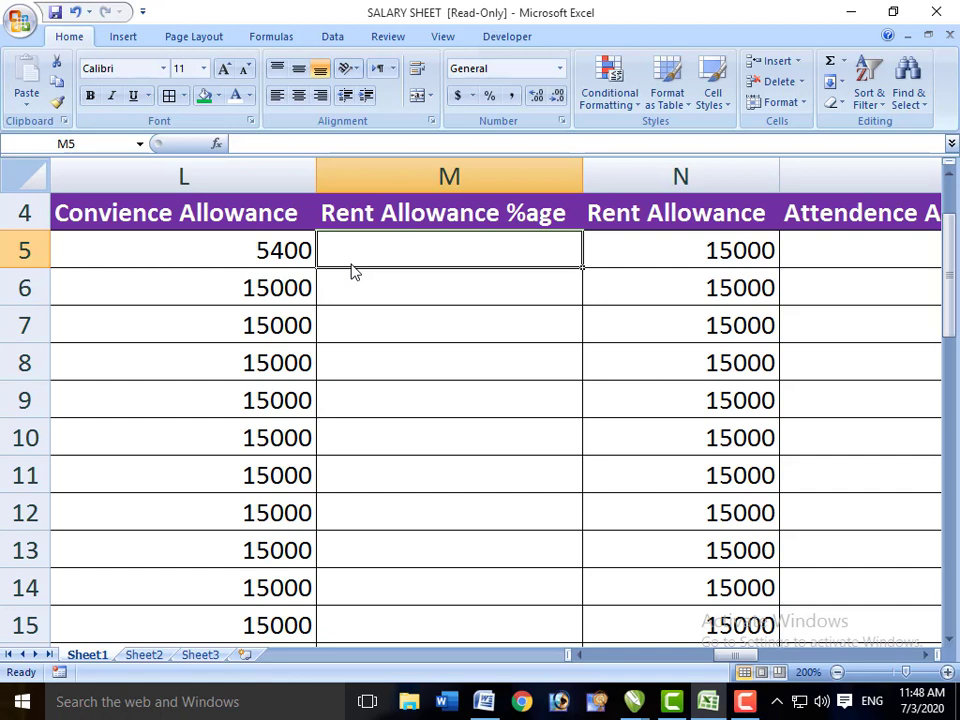
type("=IF")
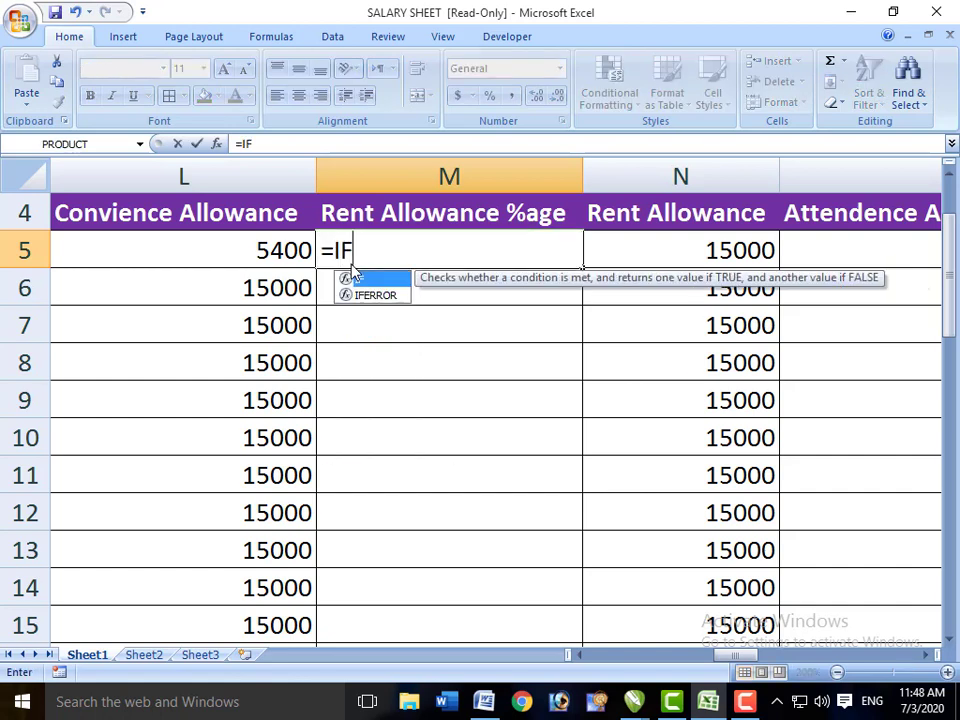
type("(")
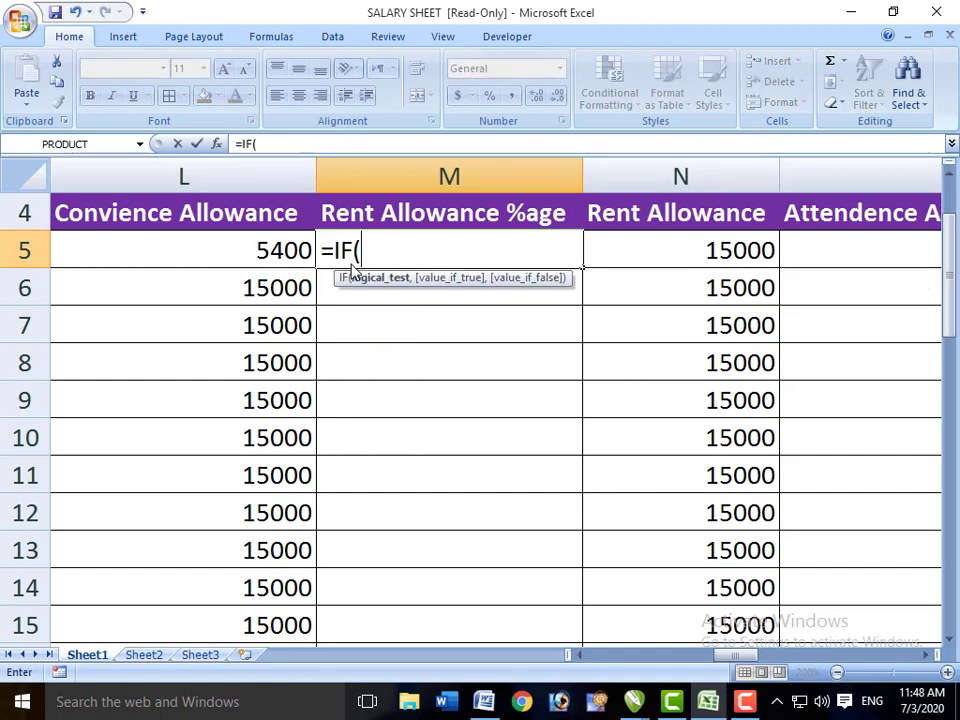
type("B5")
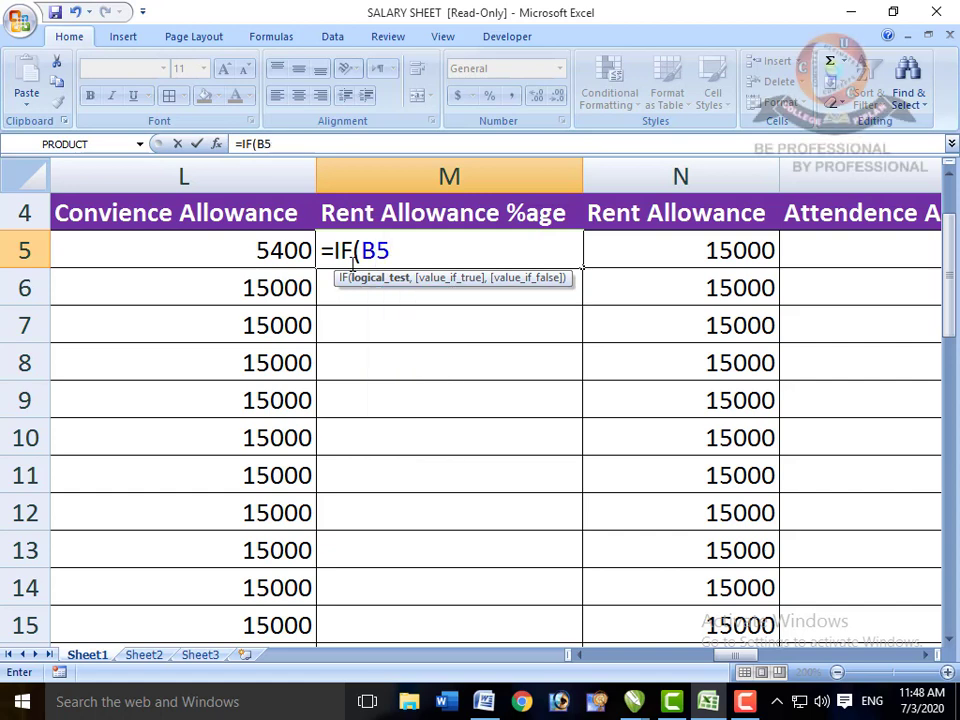
type("=\"A\"14%,IF(B5=B")
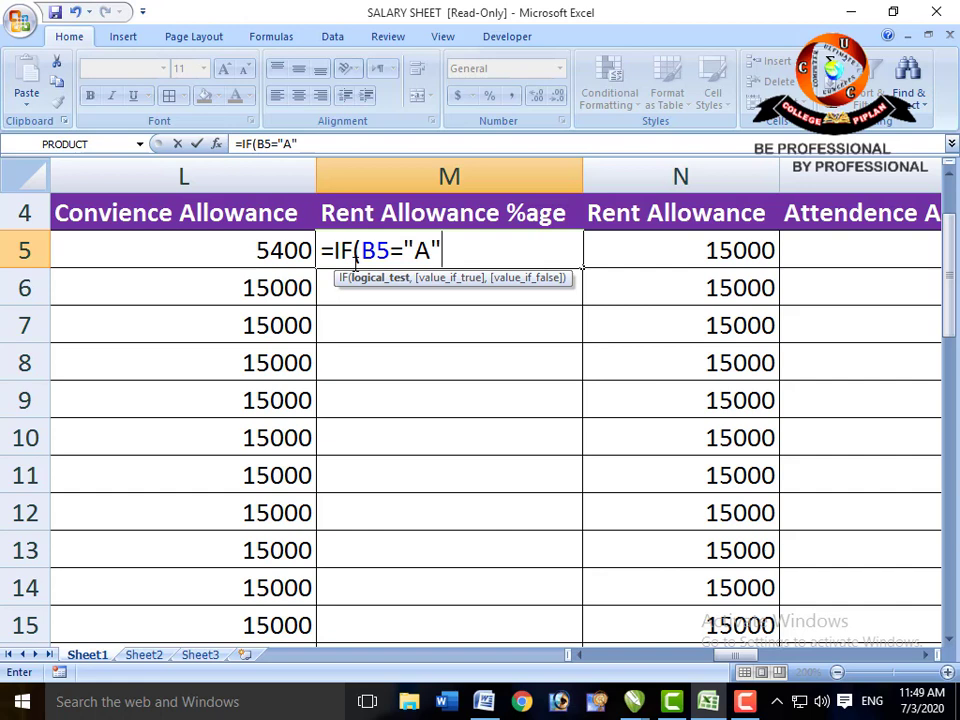
type("14%,I")
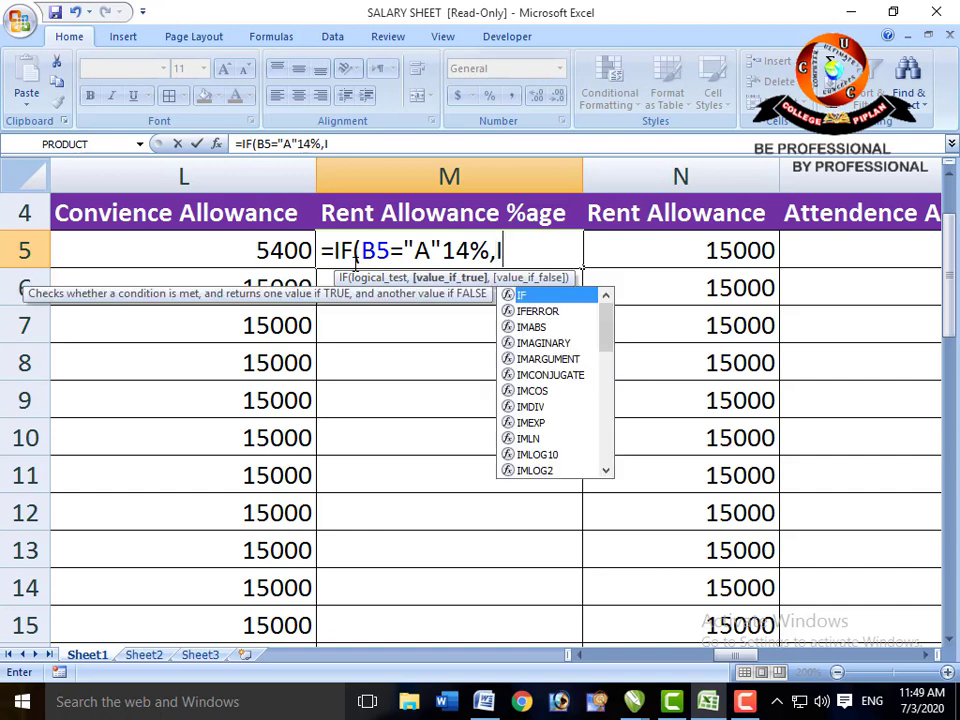
- Nest a second condition in the M5 formula, IF(B5="B",8%, for working type B
type("F(")
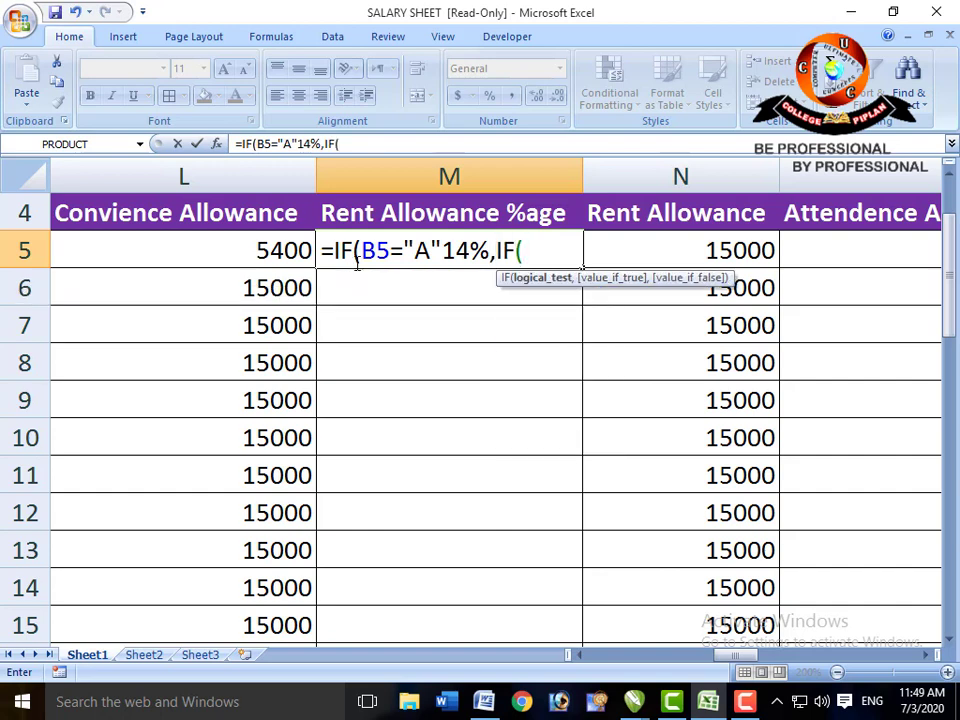
type("B5=")
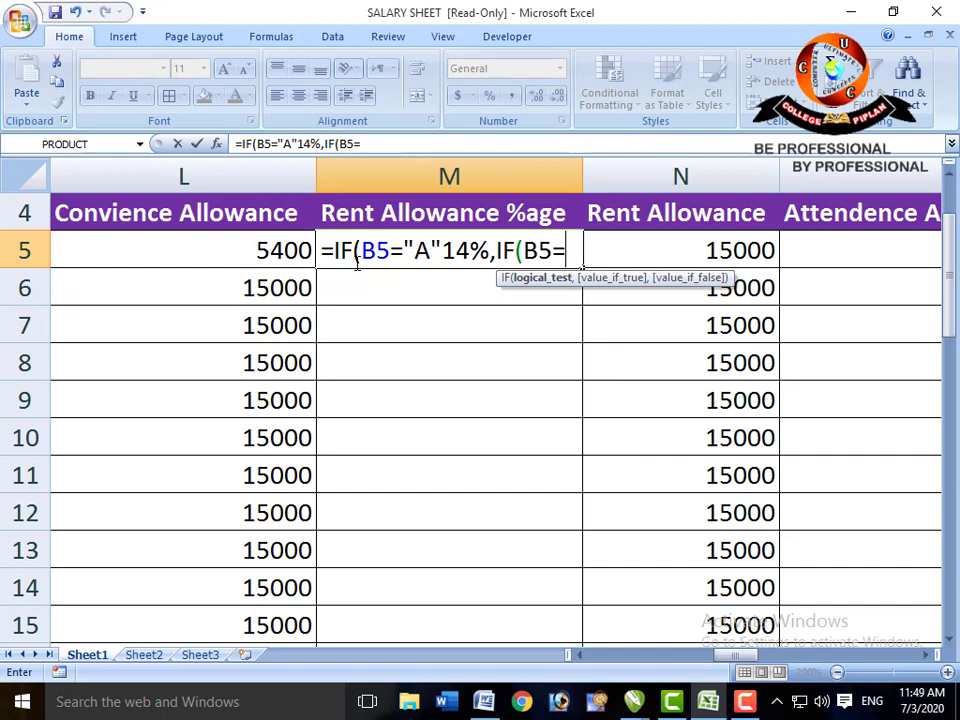
type("B")
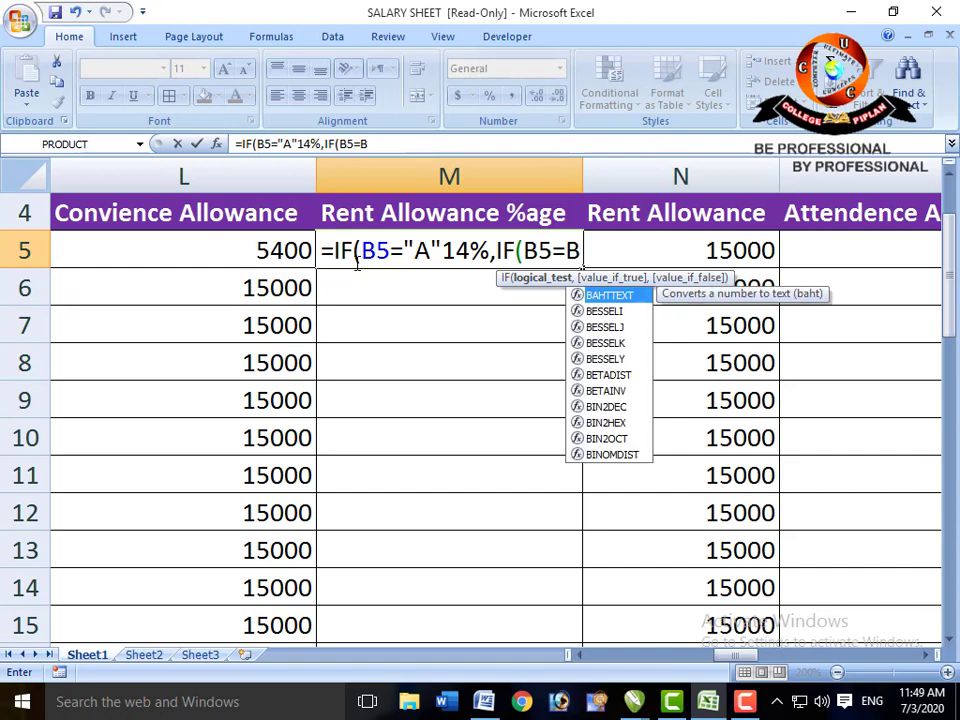
key("BackSpace")
type("\"B\",")
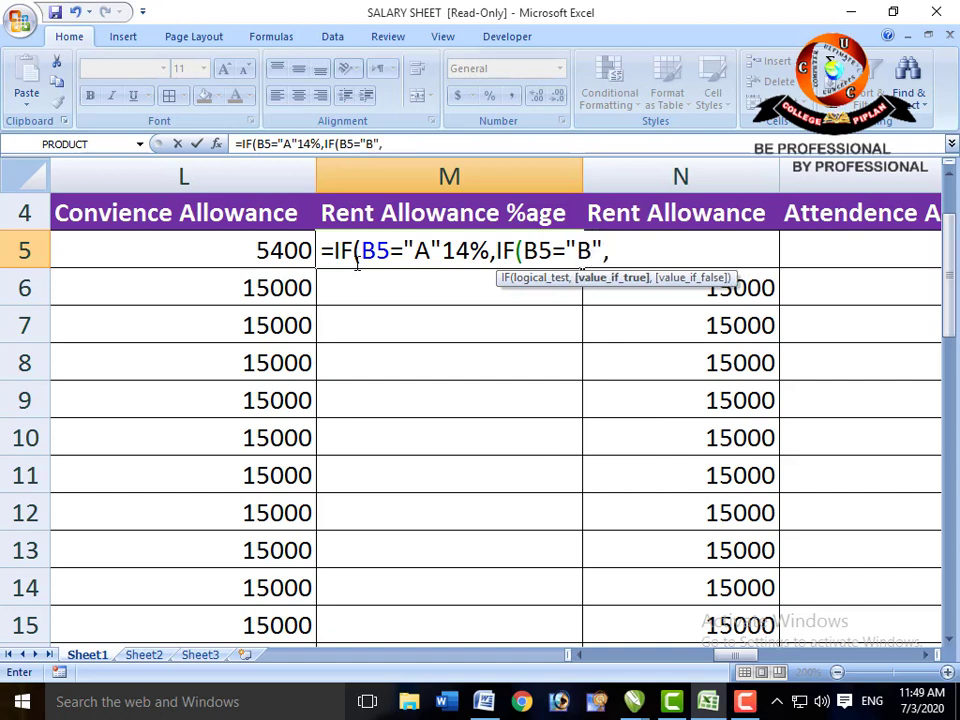
type("8%,I")
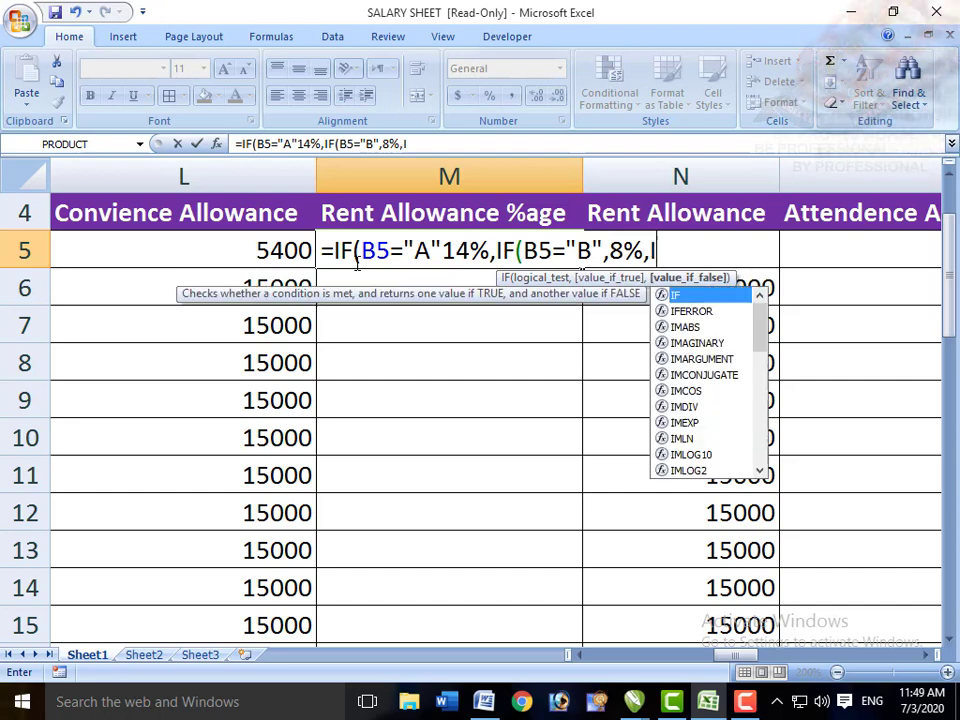
- Nest a third condition, IF(B5="C"6%, in the M5 formula, close all three parentheses and try to enter it
type("F(")
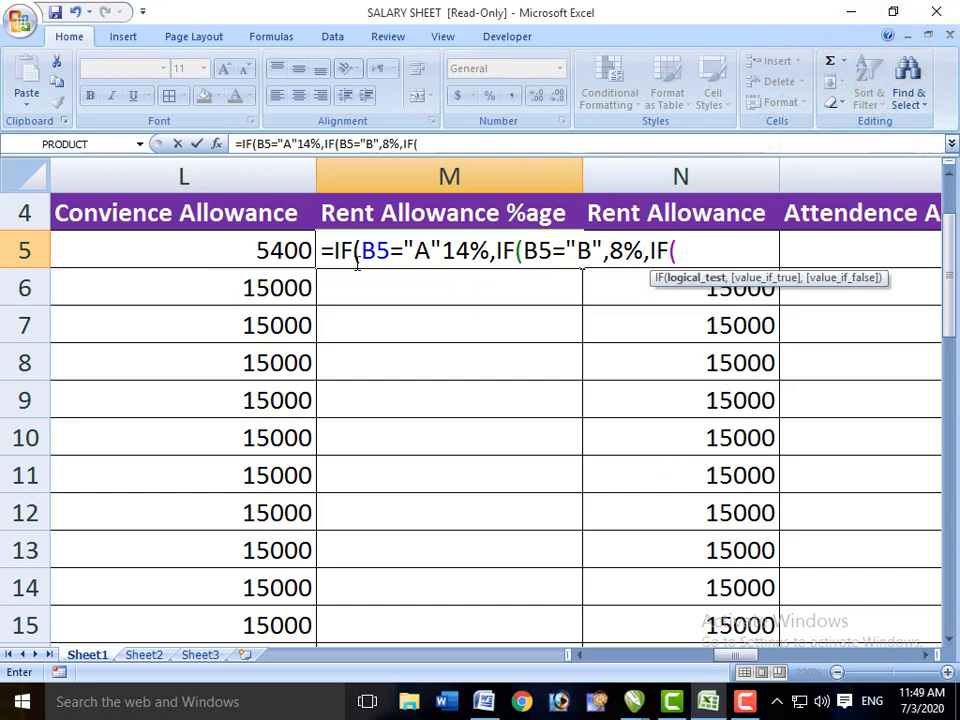
type("B5=")
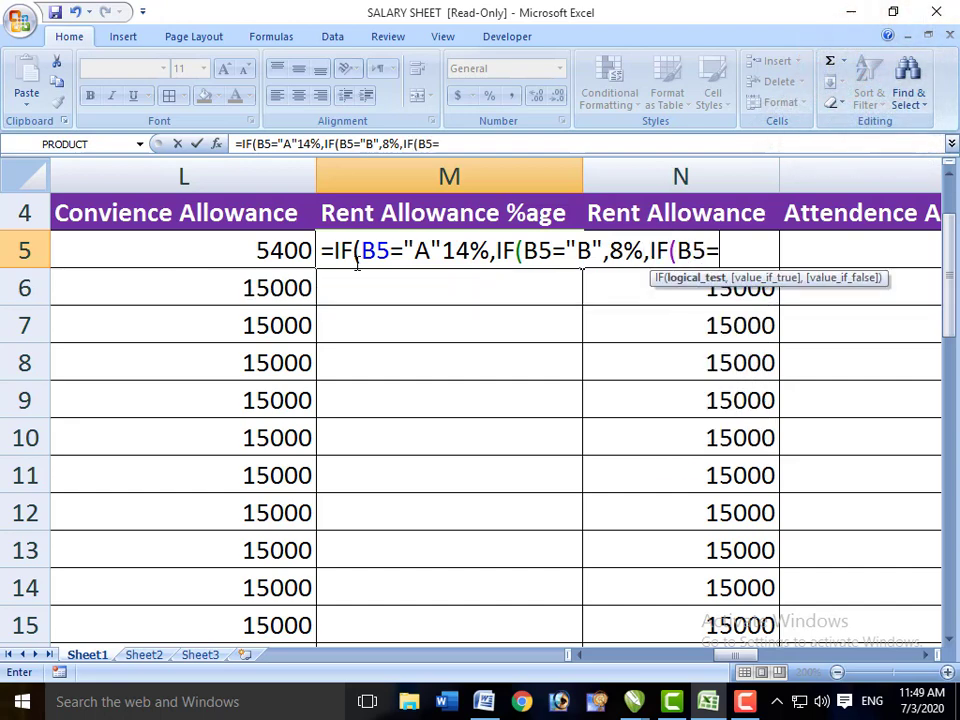
type("\"C")
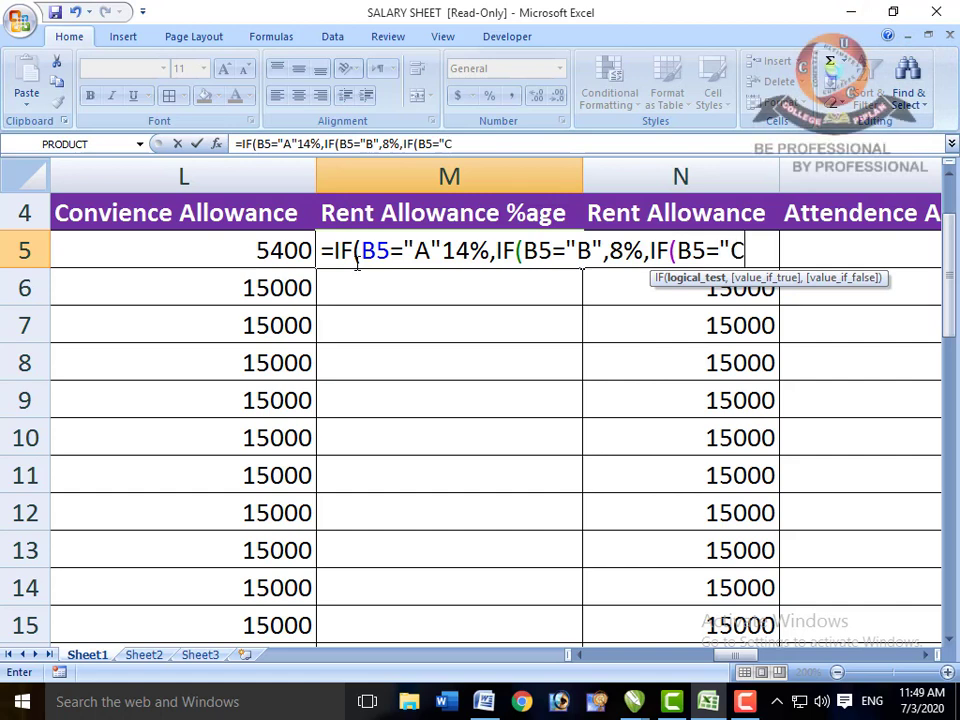
type("\"")
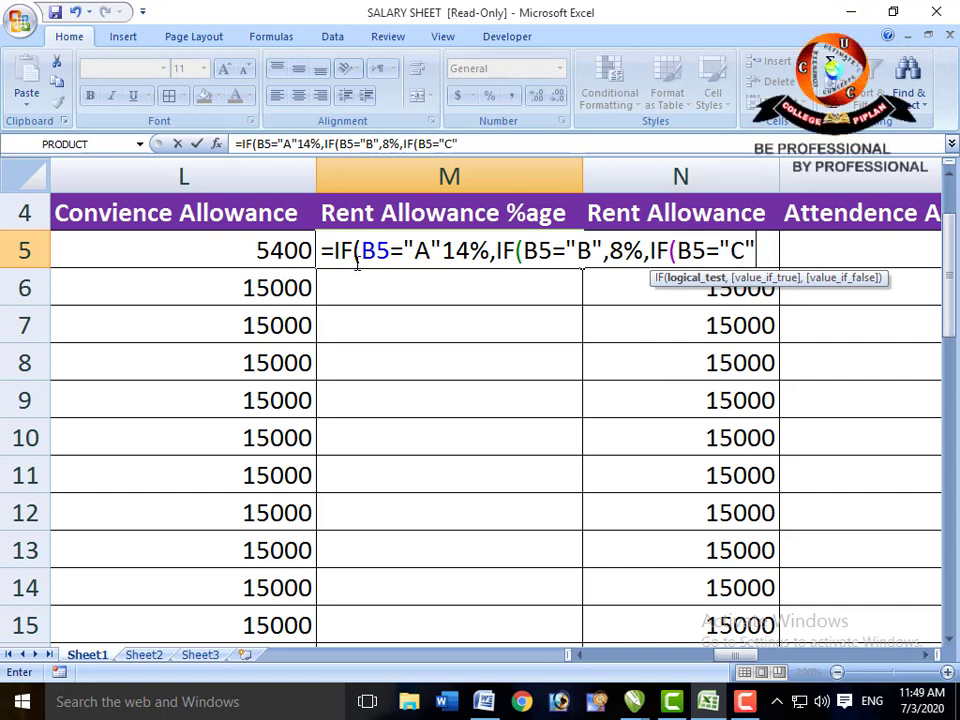
type("6%")
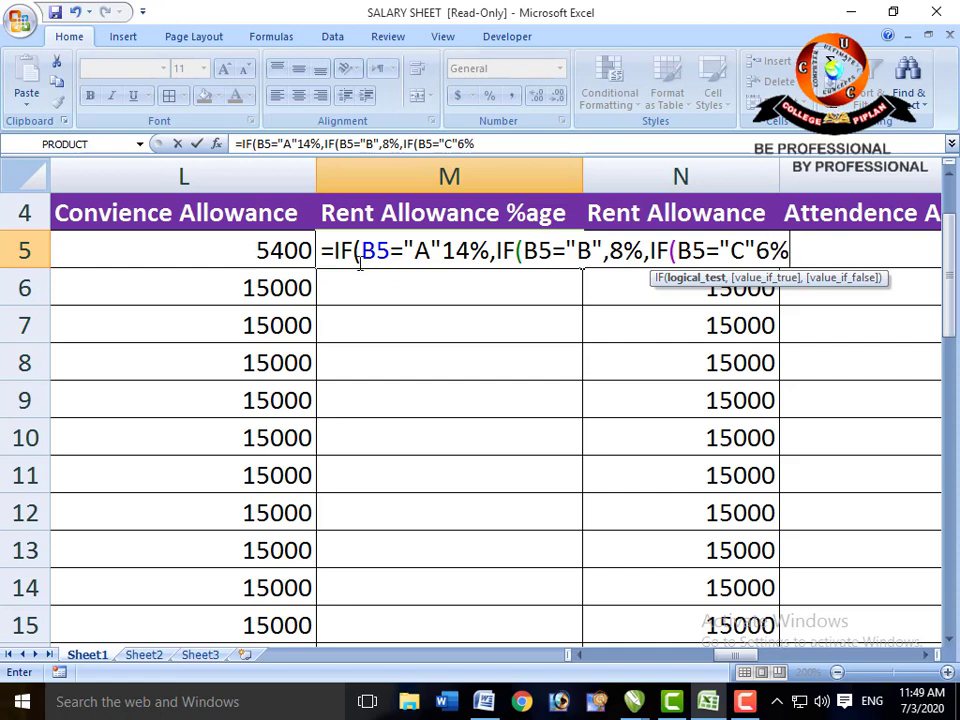
type(")))")
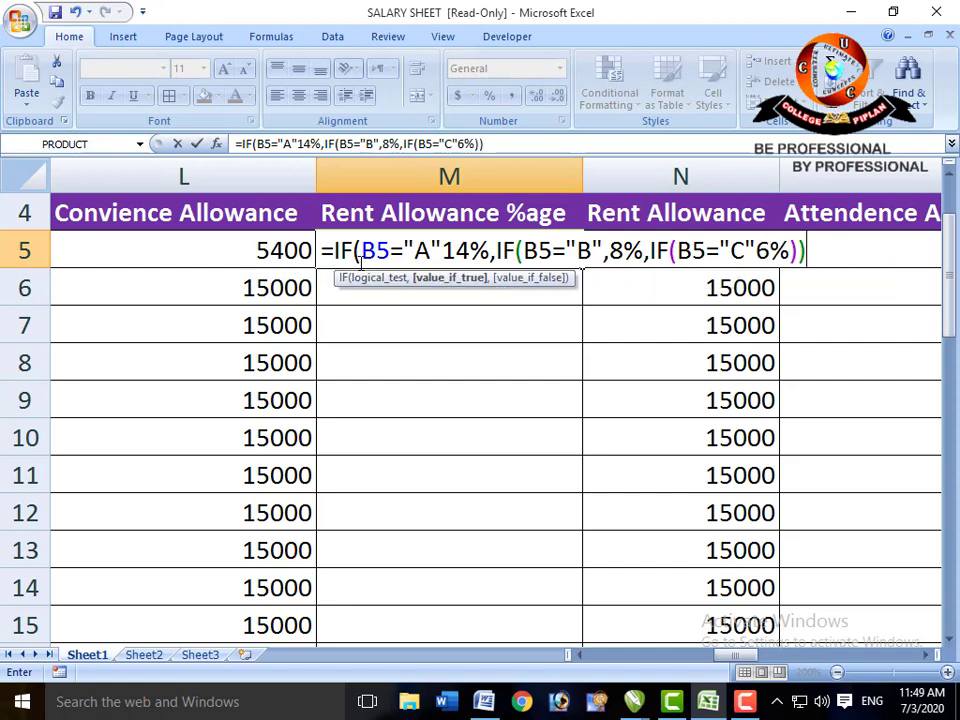
key("Return")
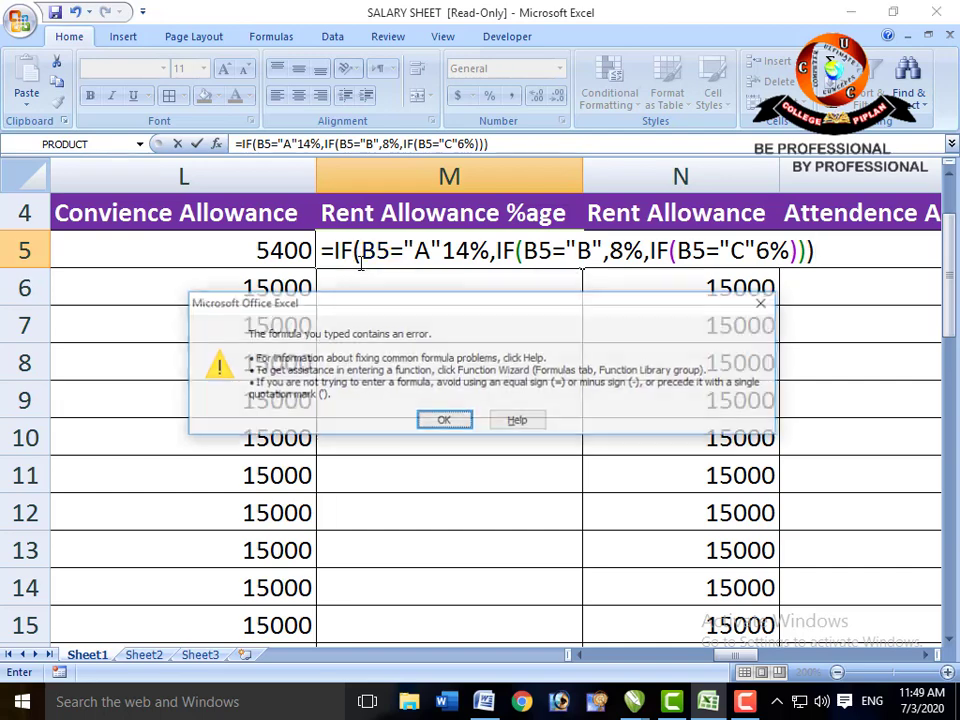
key("Return")
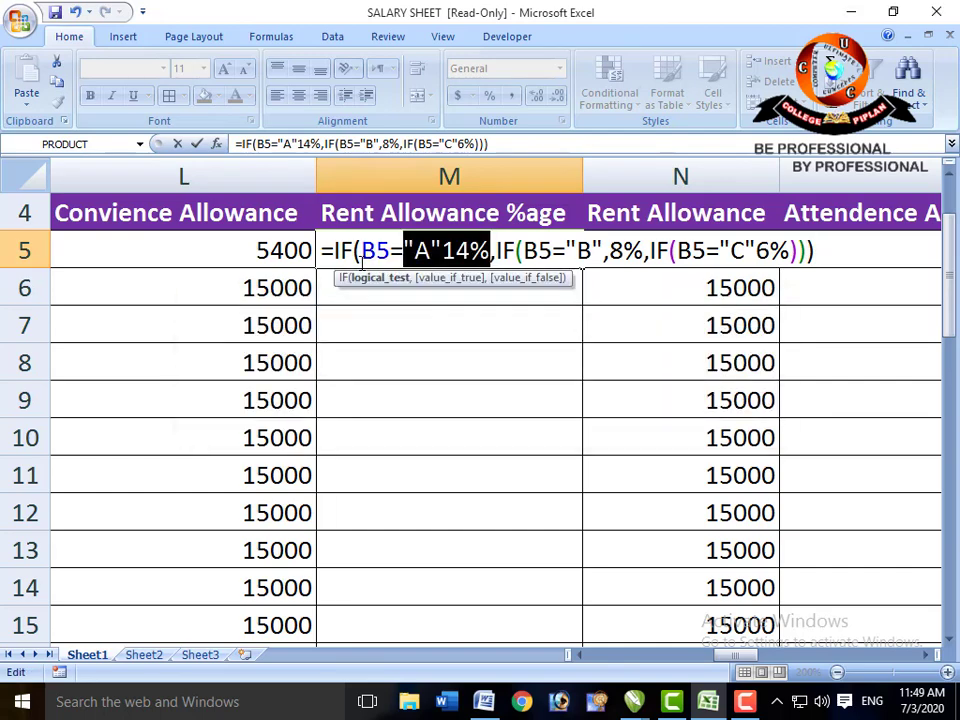
- Insert the missing comma between "A" and 14% in the M5 formula and try to enter it again
key("Left")
key("Left")
key("Left")
key("Left")
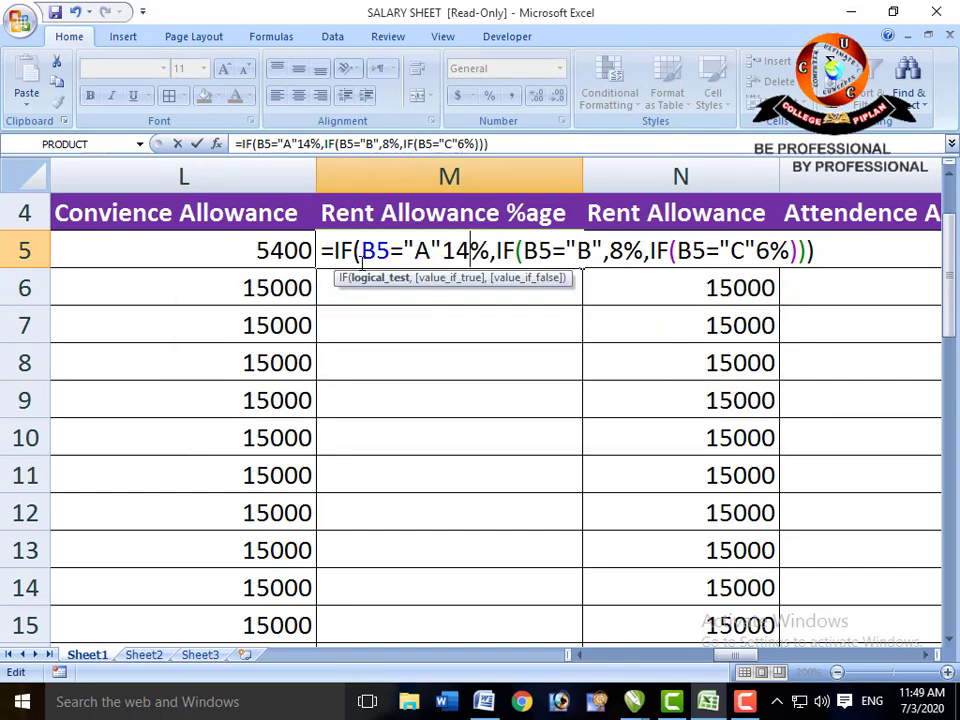
key("Left")
key("Left")
key("Left")
key("Right")
key("Right")
key("Right")
key("Right")
type(",")
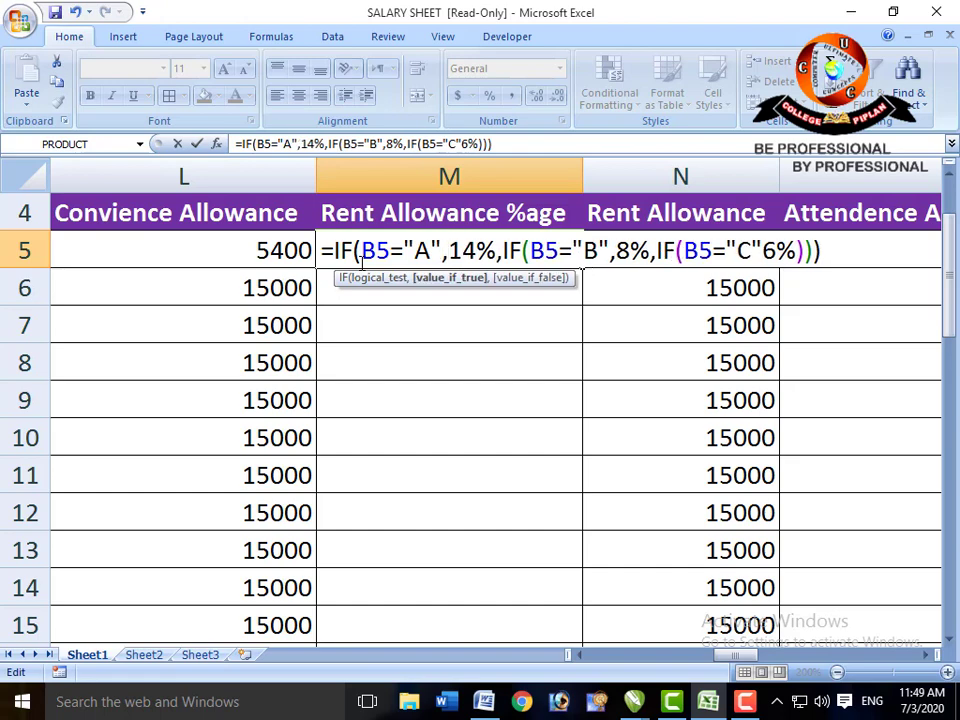
key("Return")
key("Return")
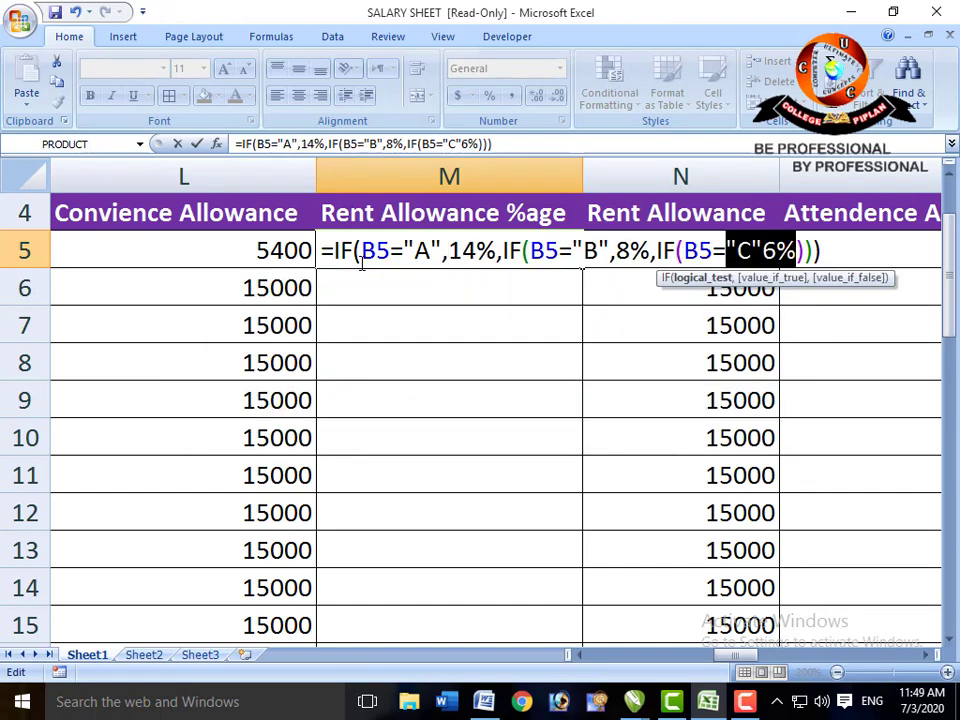
- Insert the missing comma between "C" and 6% in the M5 formula and enter it
key("Left")
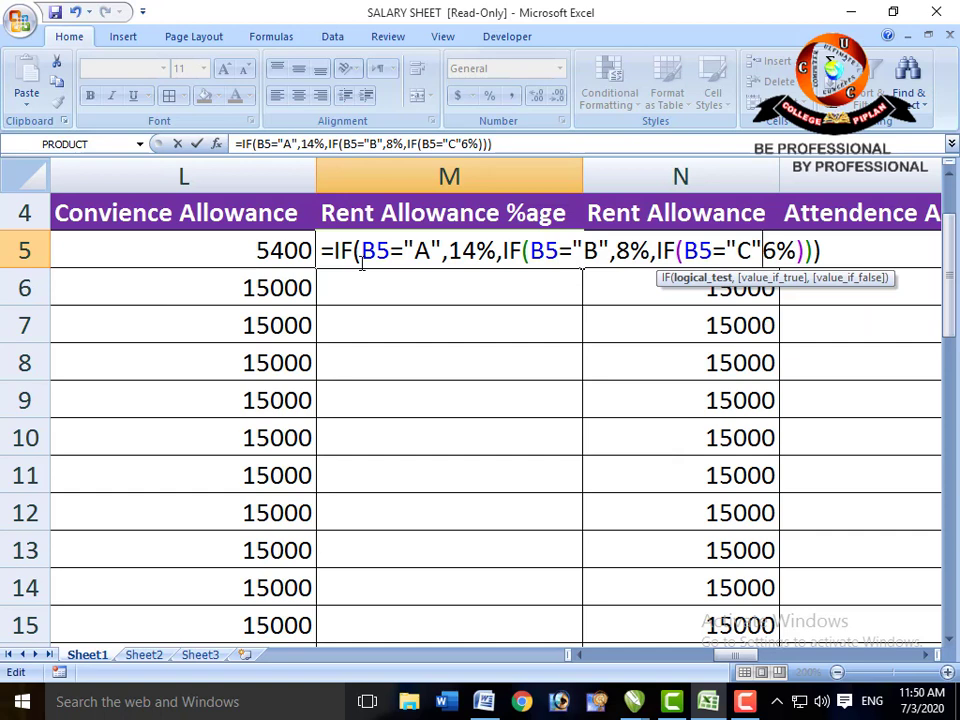
type(",")
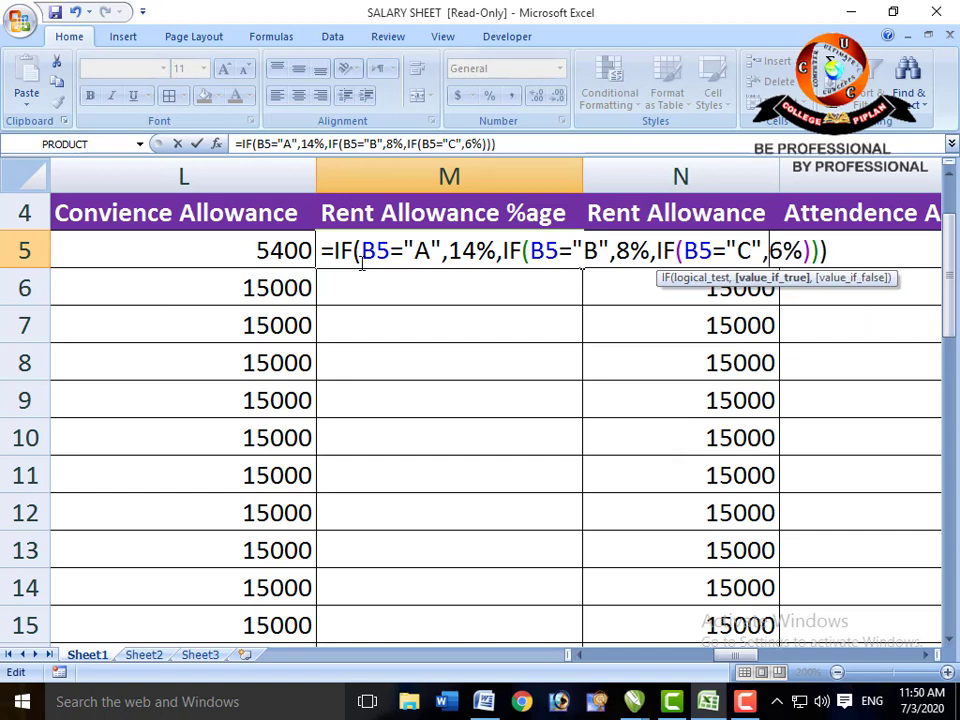
key("Return")
- Format the first employee's Rent Allowance %age in M5 as a percentage with no decimal places
left_click(362, 262)
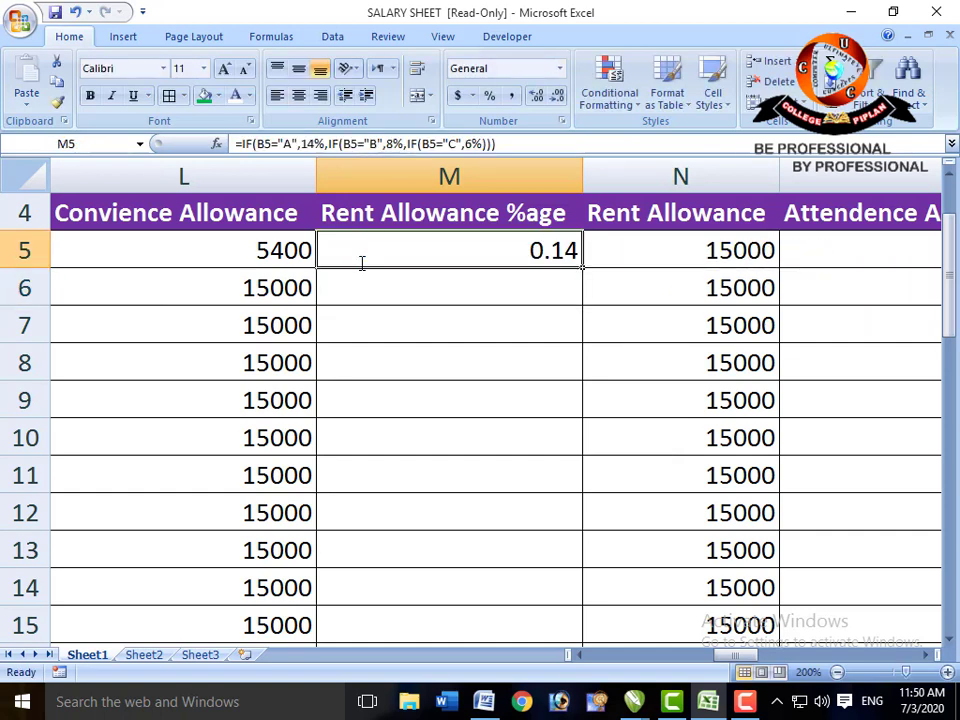
left_click(560, 69)
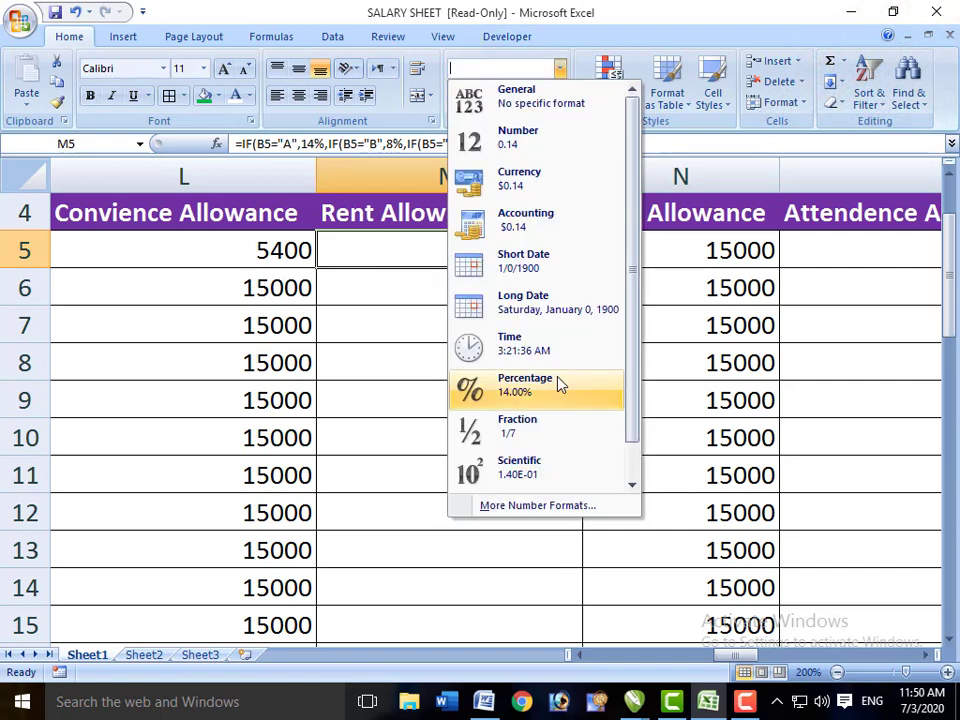
left_click(557, 386)
left_click(558, 96)
left_click(558, 96)
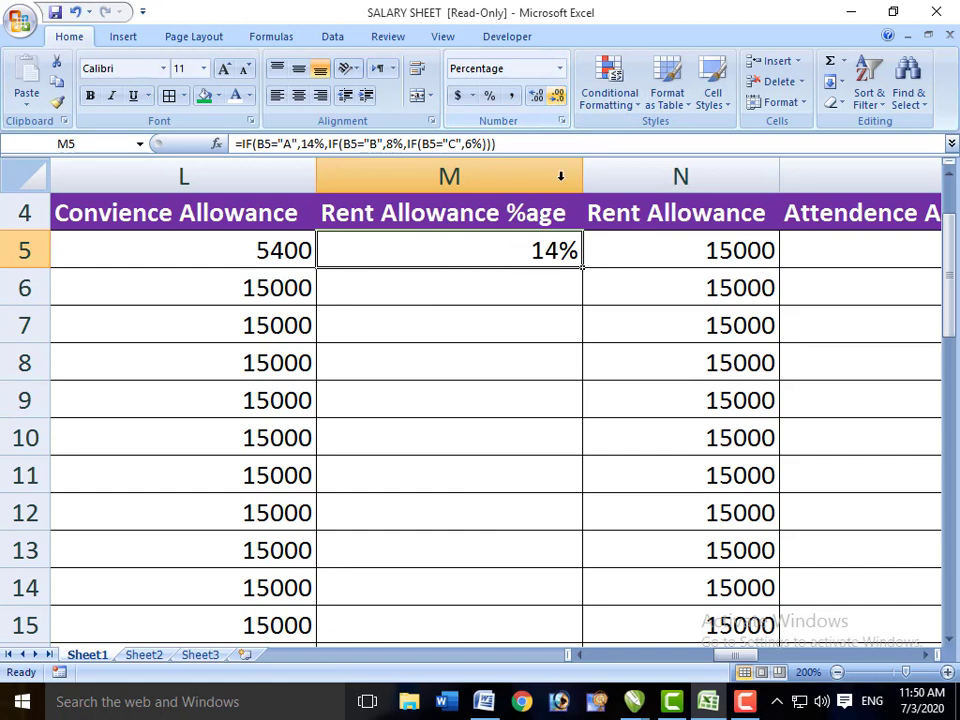
- Calculate the Rent Allowance in N5 with the formula =F5*M5
left_click(662, 255)
type("=")
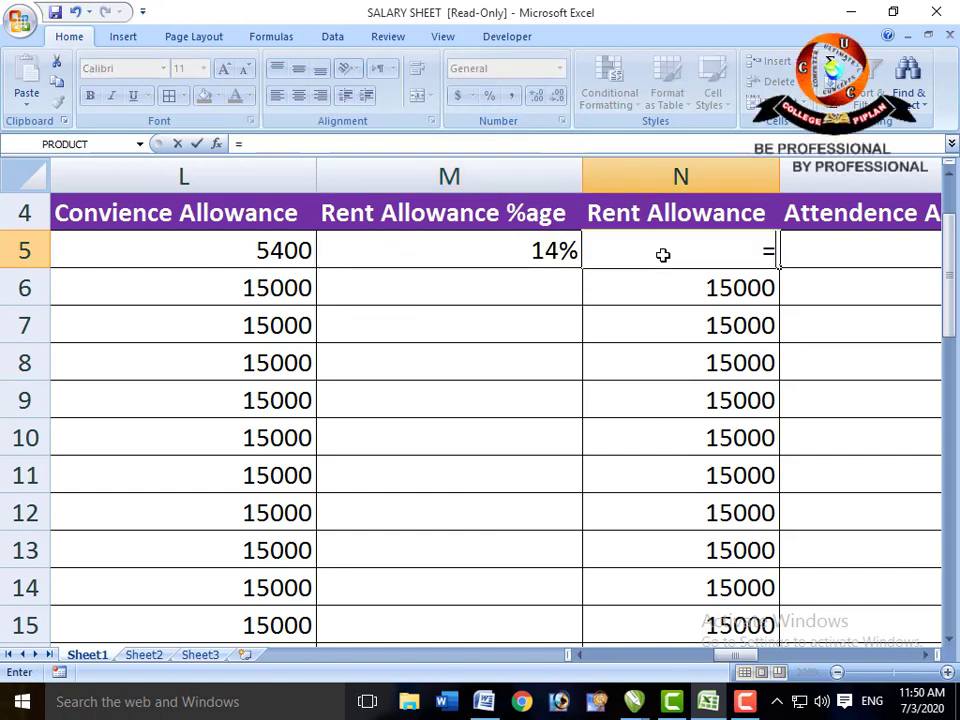
type("F5*")
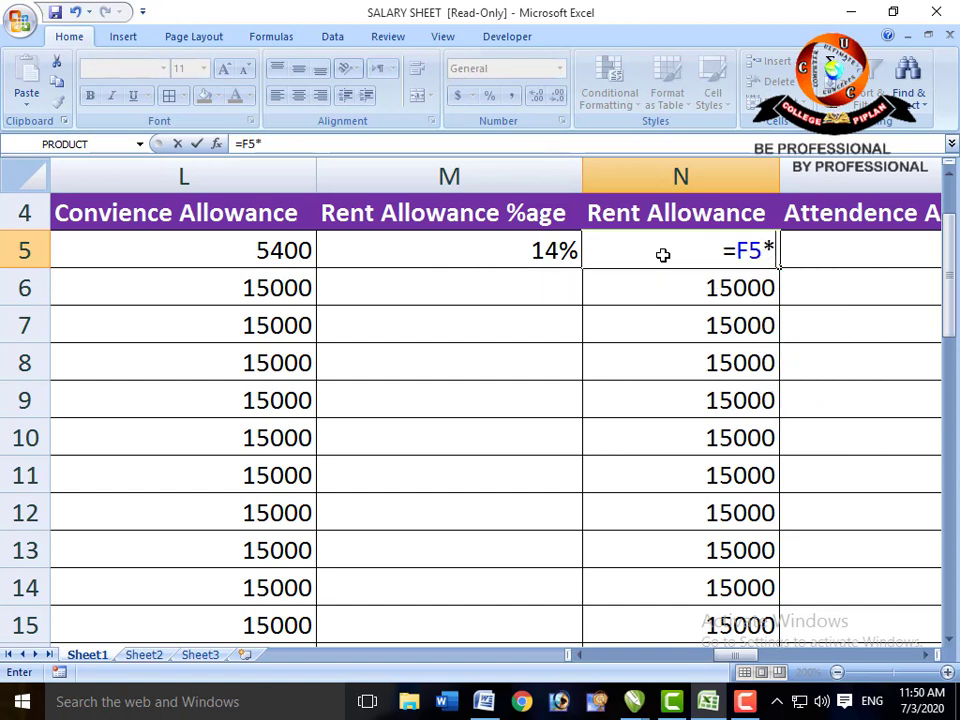
left_click(557, 250)
key("Return")
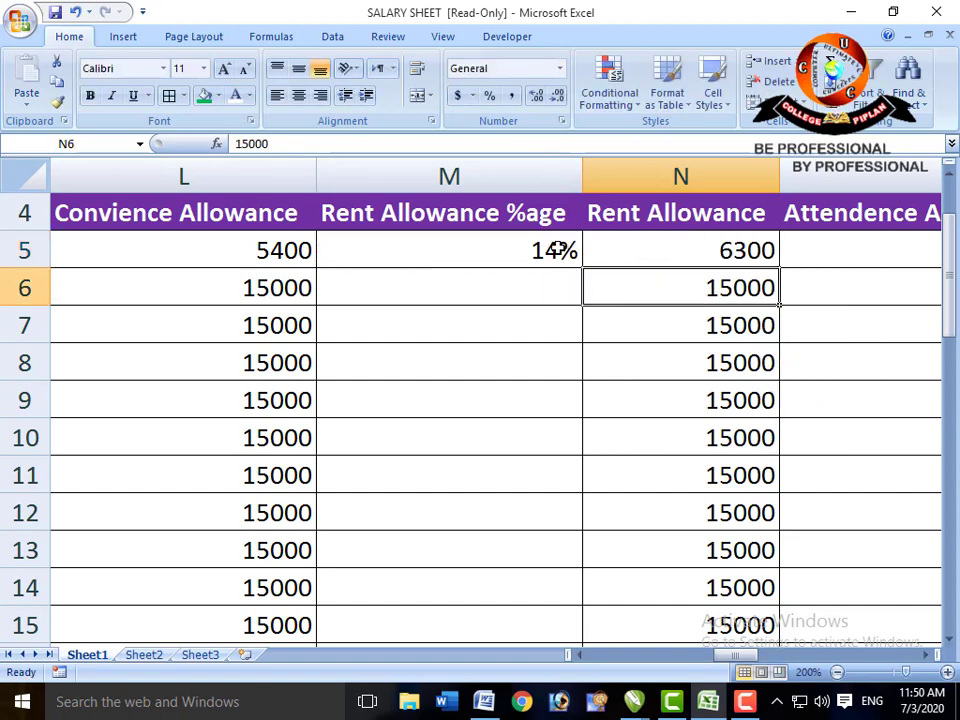
- Look through the row 5 allowance columns from Rent Allowance to Bonus, and return to the Attendence Allowence %age cell O5
key("Up")
key("Right")
key("Right")
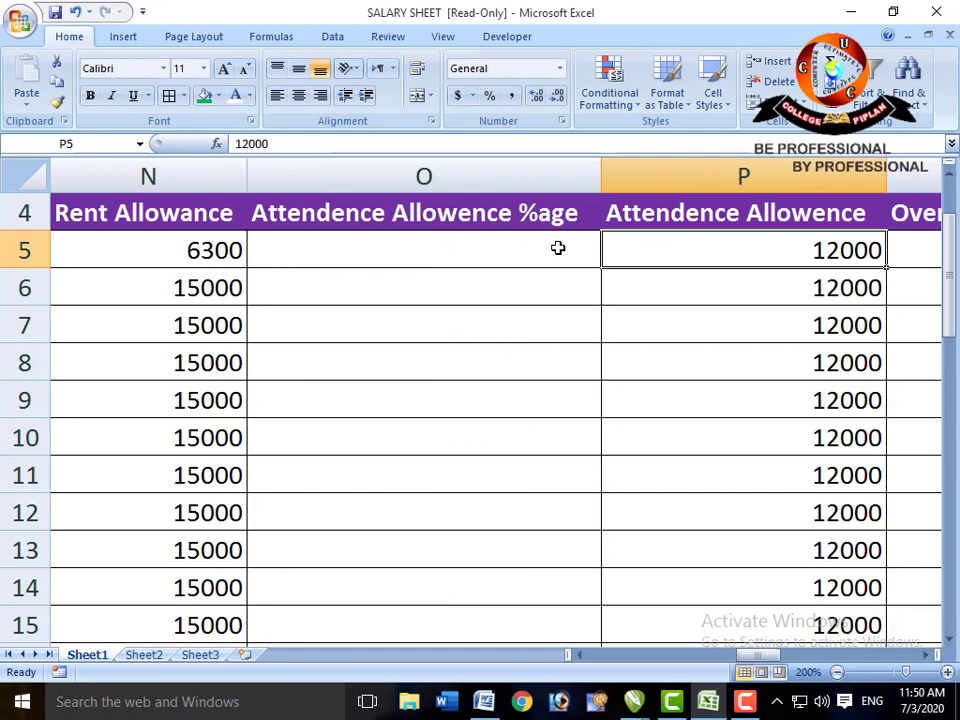
key("Right")
key("Right")
key("Right")
key("Right")
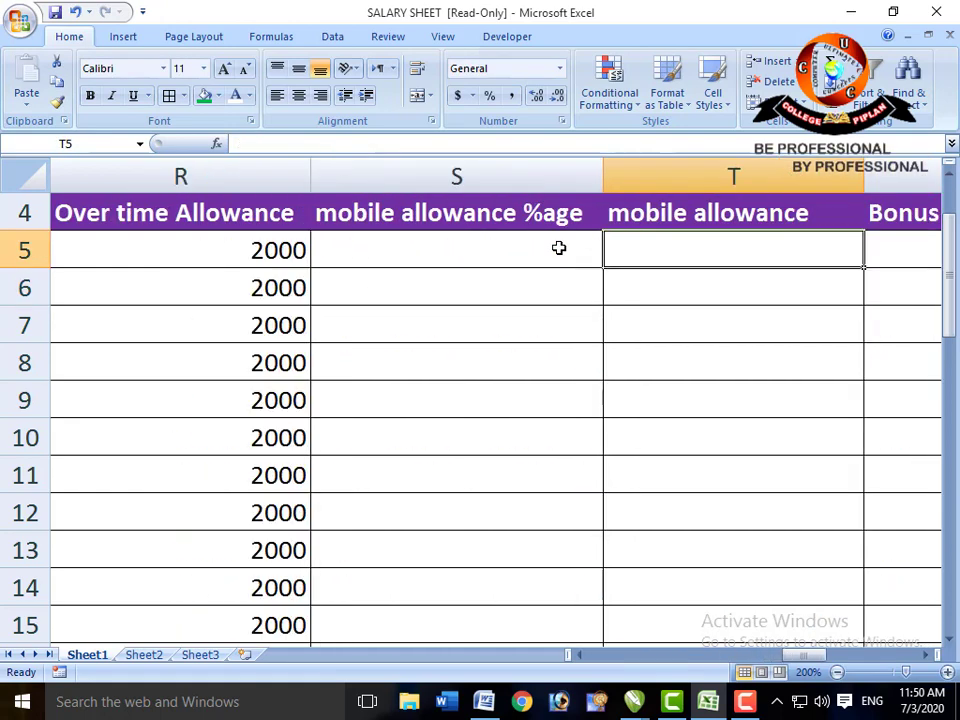
key("Right")
key("Right")
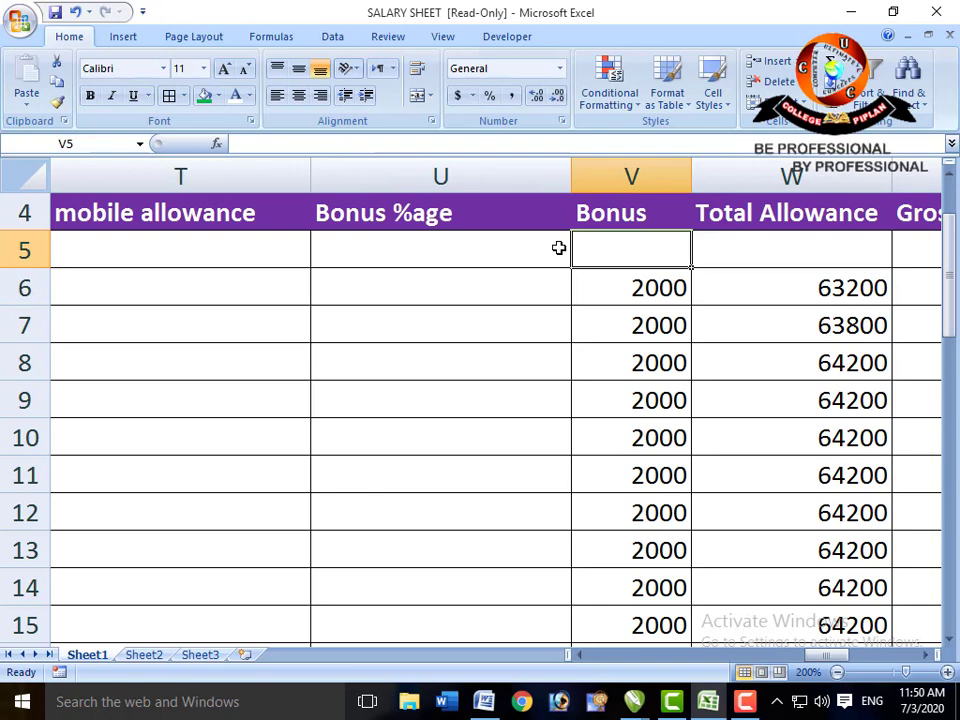
key("Left")
key("Left")
key("Left")
key("Left")
key("Left")
key("Left")
key("Left")
key("Left")
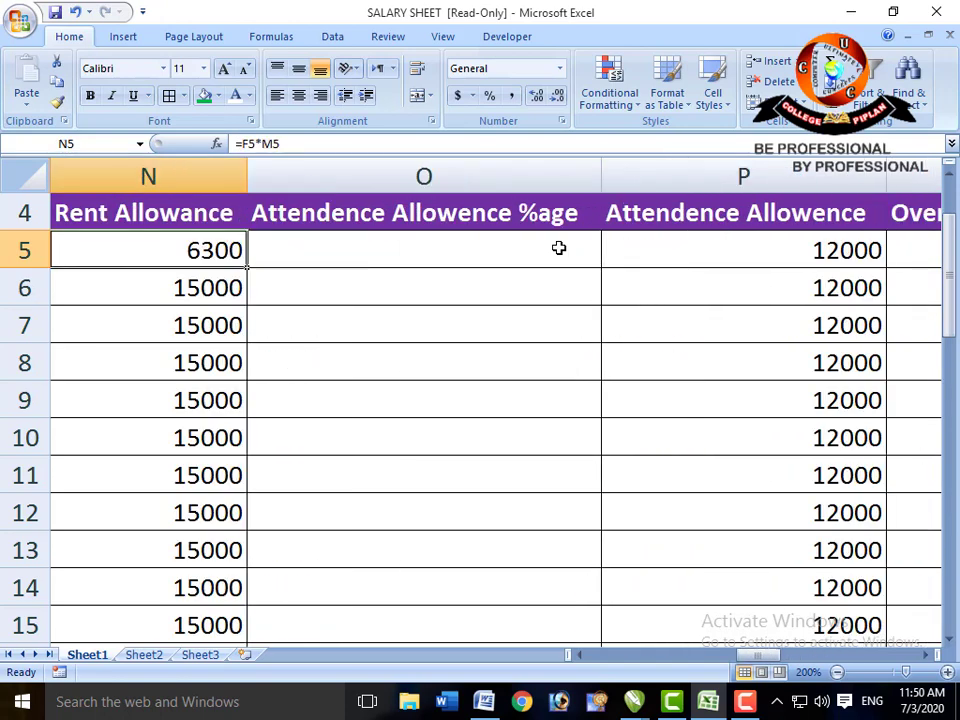
key("Left")
key("Left")
key("Right")
key("Right")
key("Right")
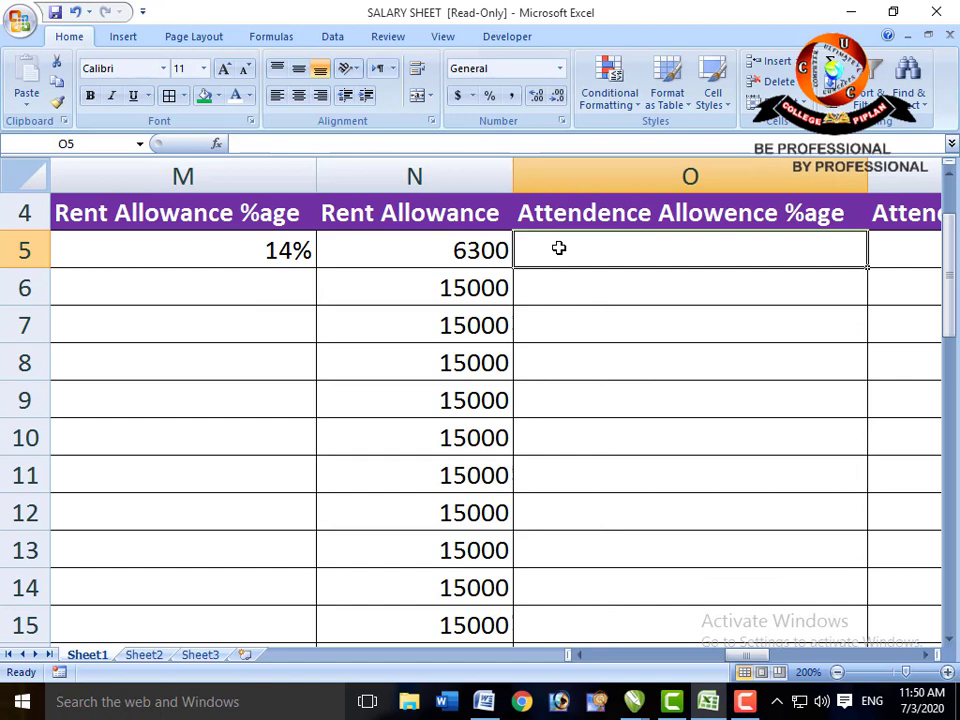
type("=IF")
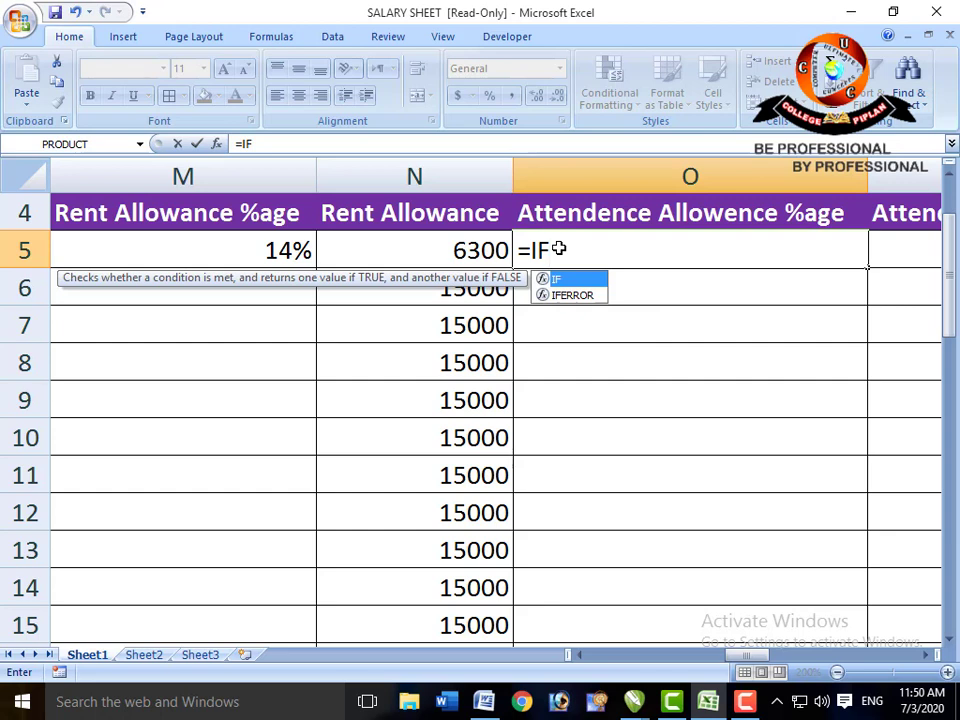
type("(")
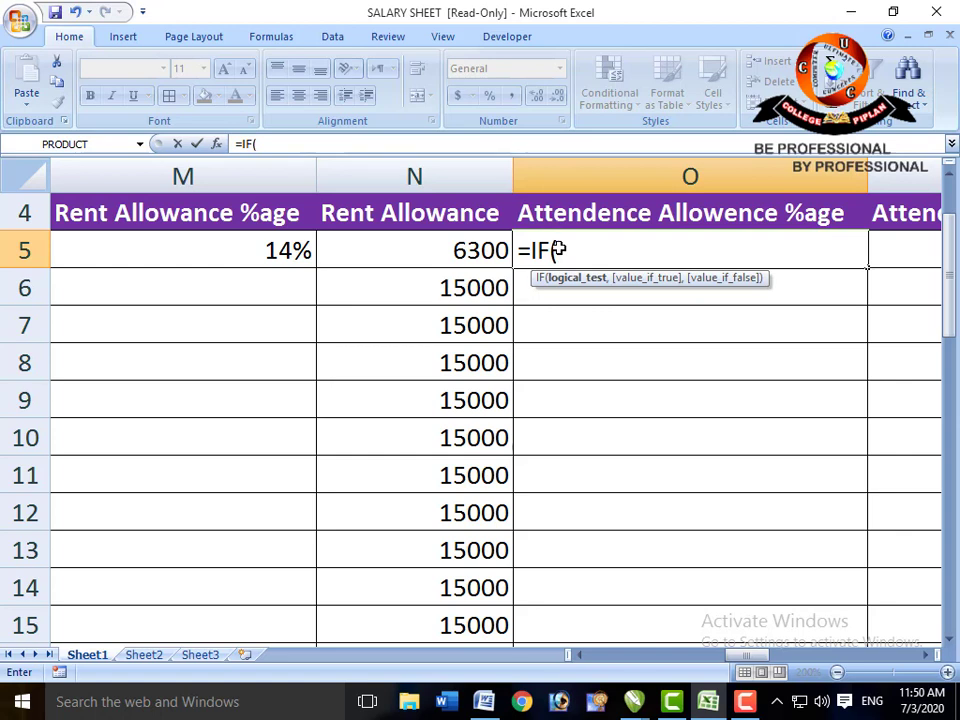
key("Escape")
key("Left")
key("Left")
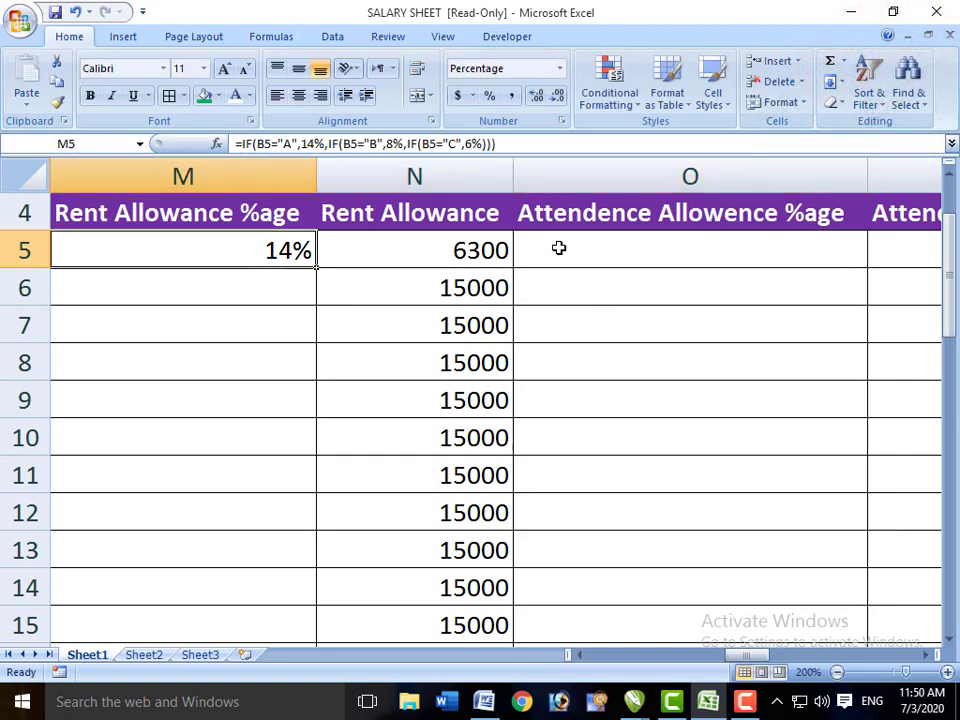
- Enter the formula =IF(B5="A",13%,IF(B5="B",7%,IF(B5="C",4%))) in the Attendence Allowence %age cell O5
left_click(559, 248)
type("=")
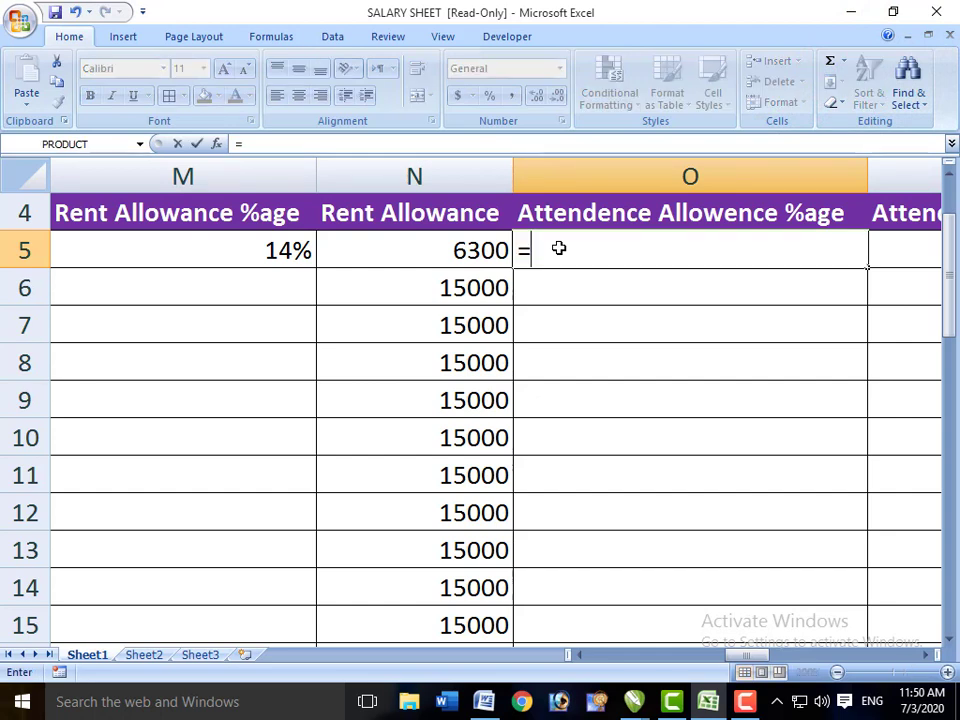
type("IF(B5")
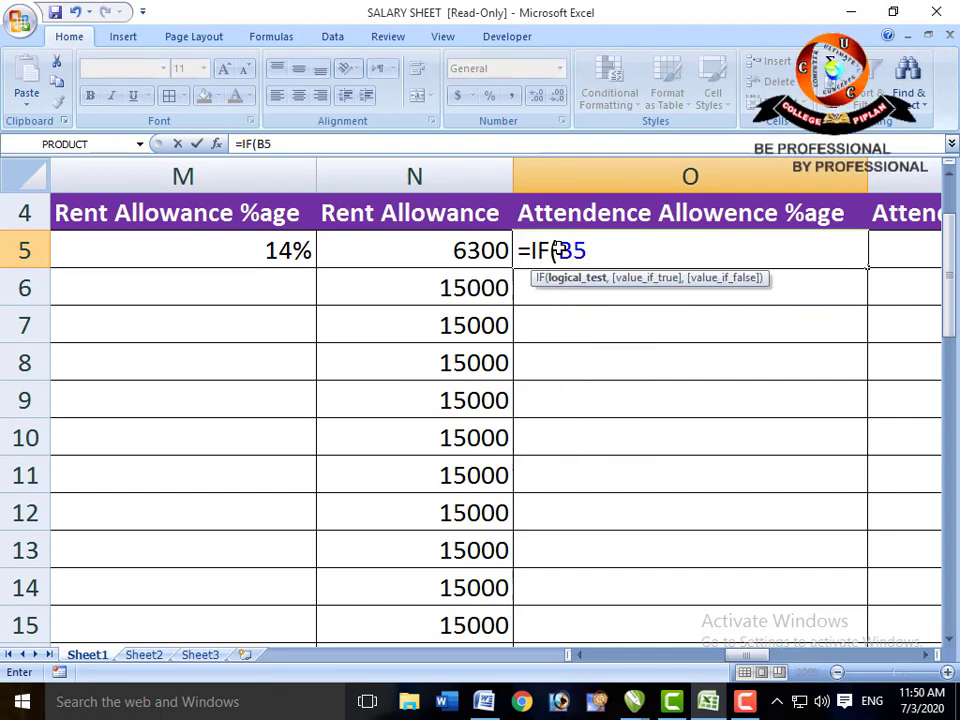
type("=")
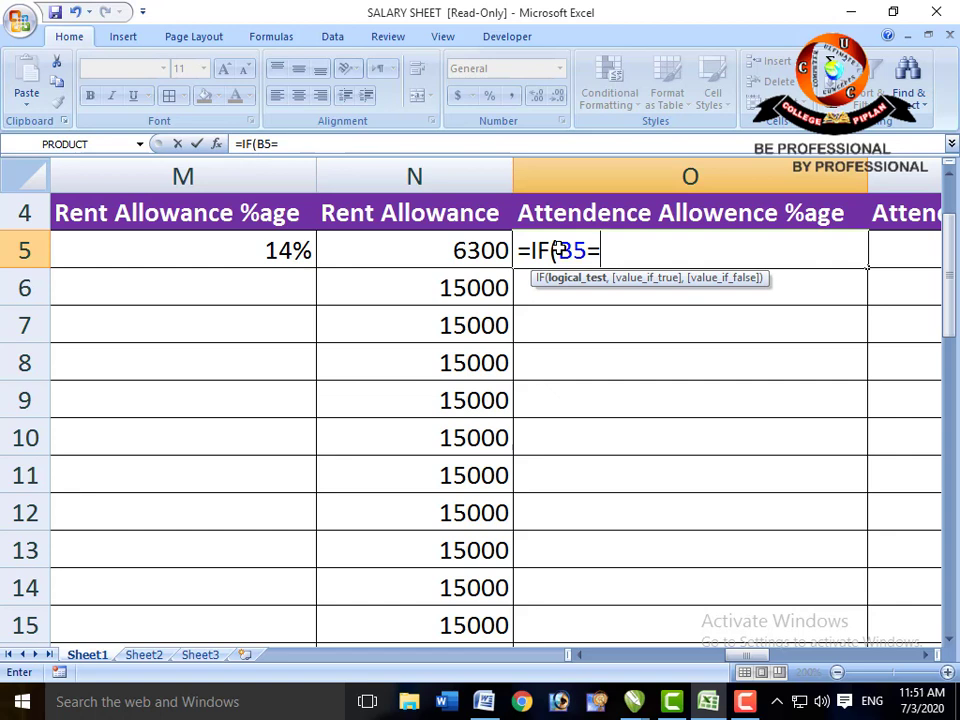
type("\"A\",")
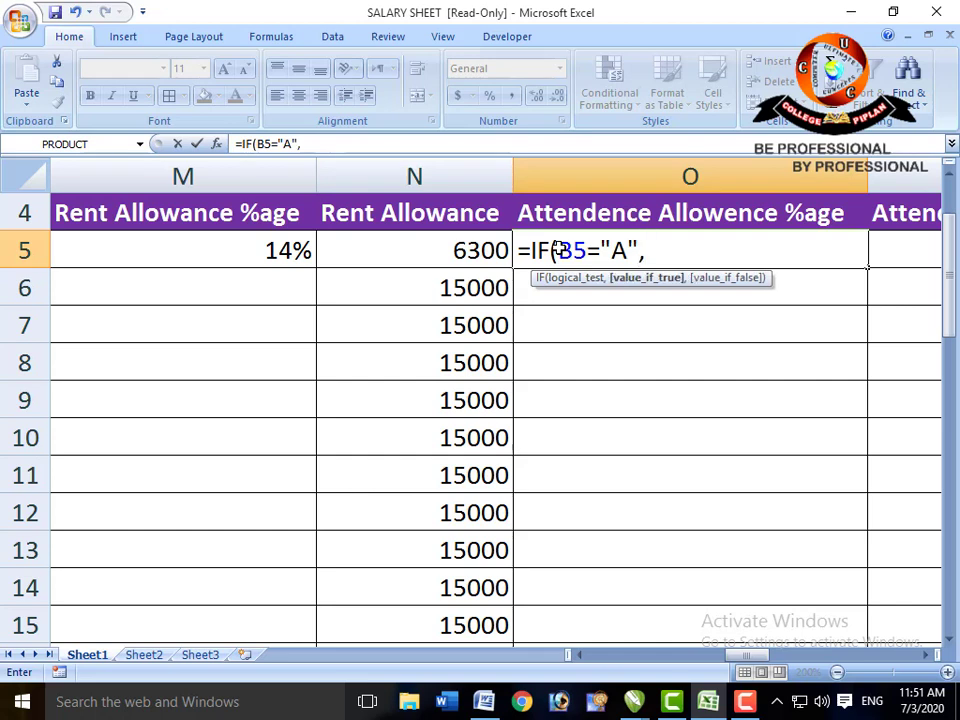
type("13%,")
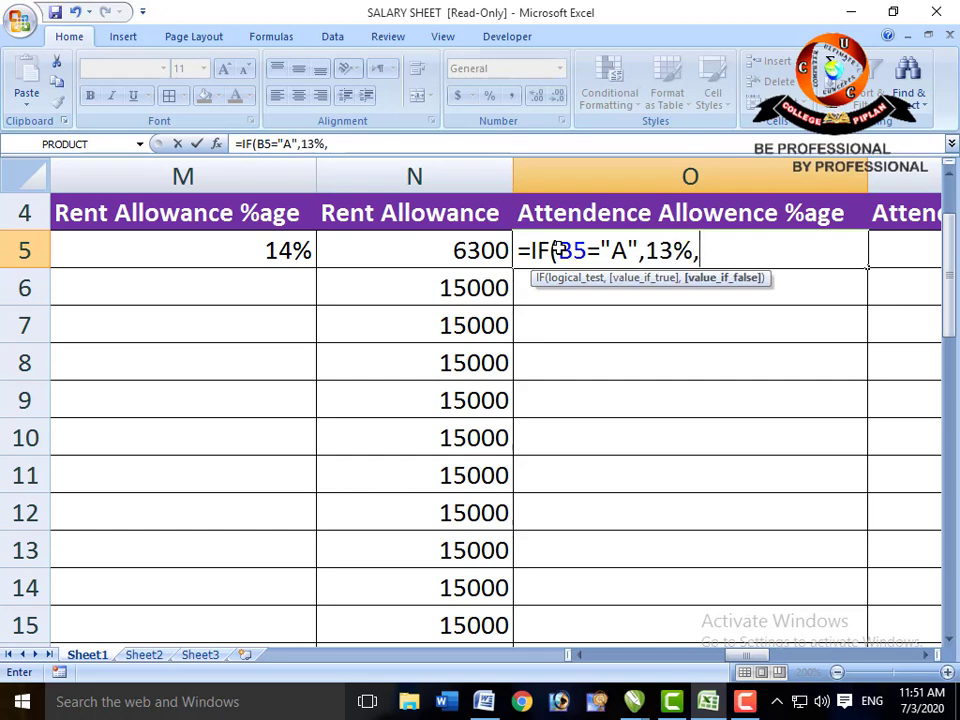
type("IF(B5")
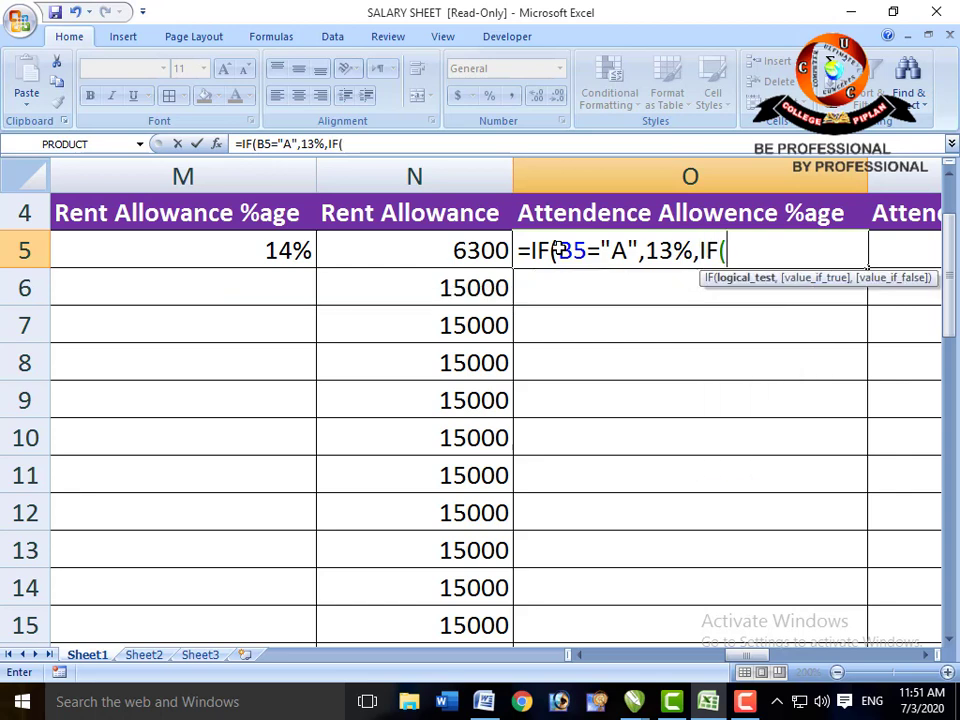
type("=")
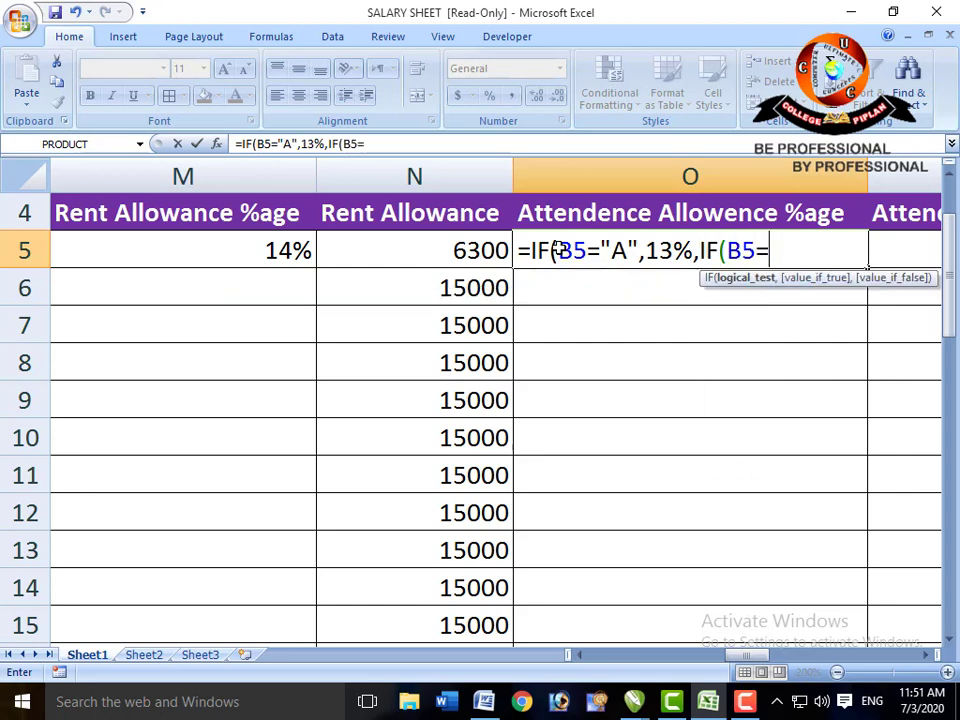
type("\"B")
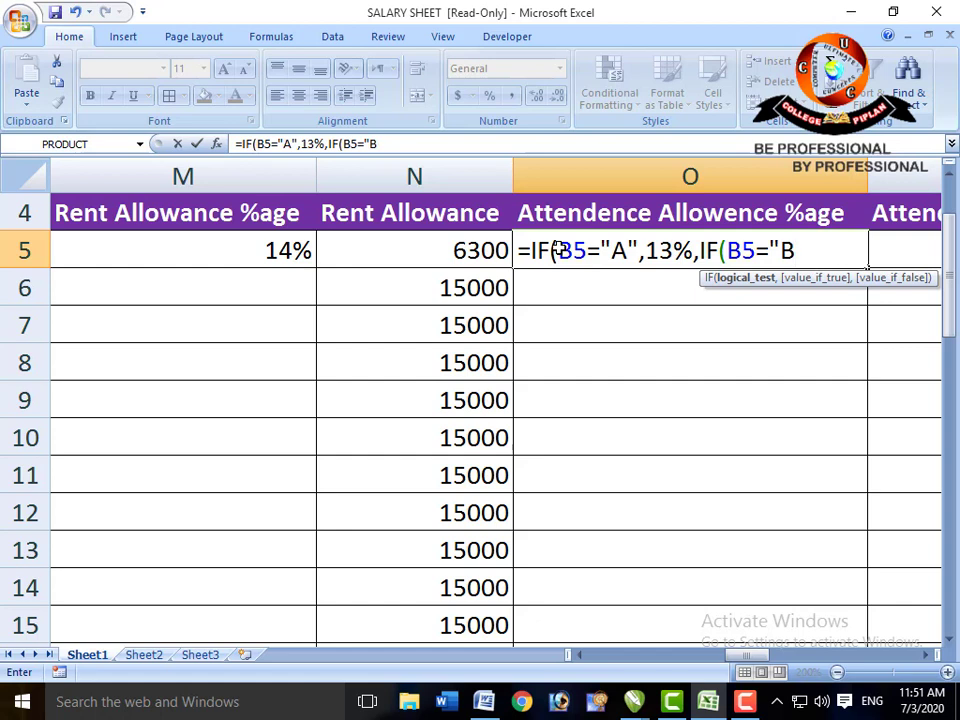
type("\",")
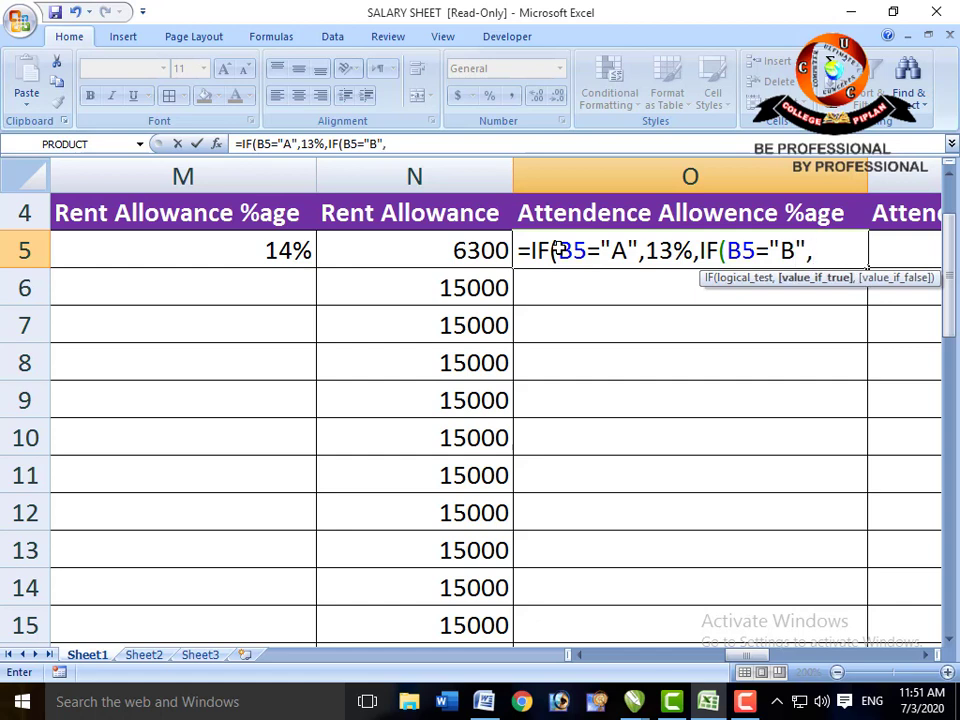
type("7%,I")
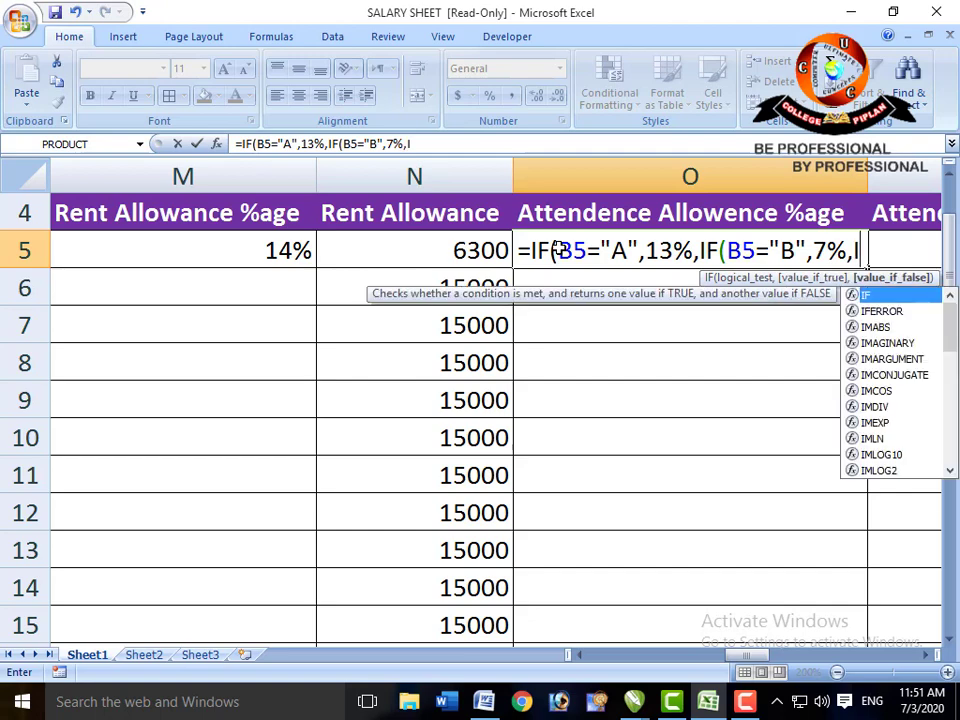
type("F(")
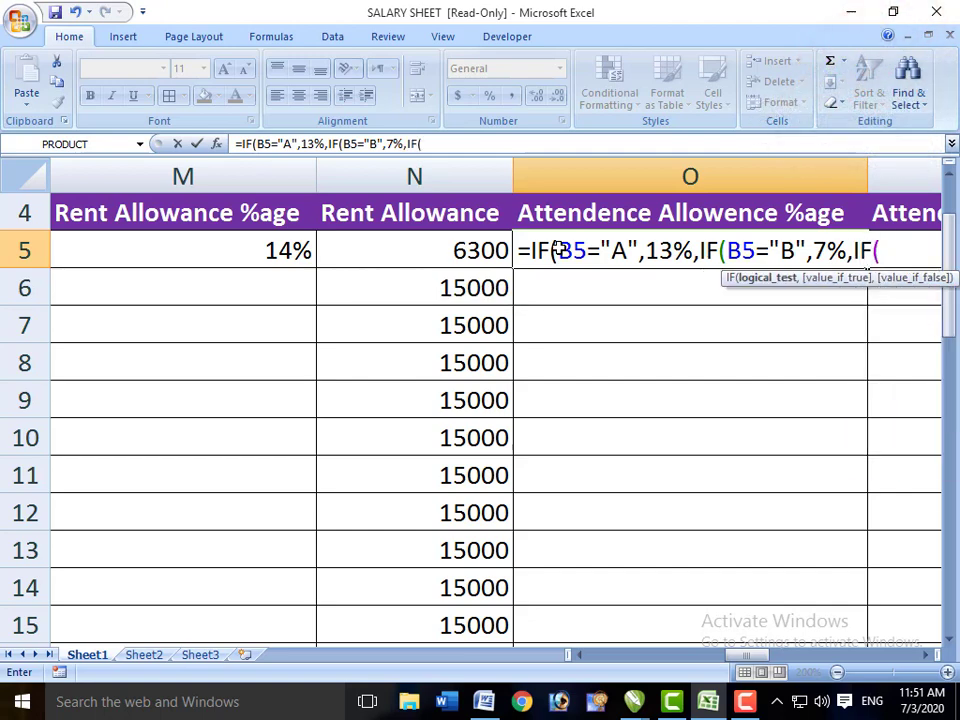
type("B5=C")
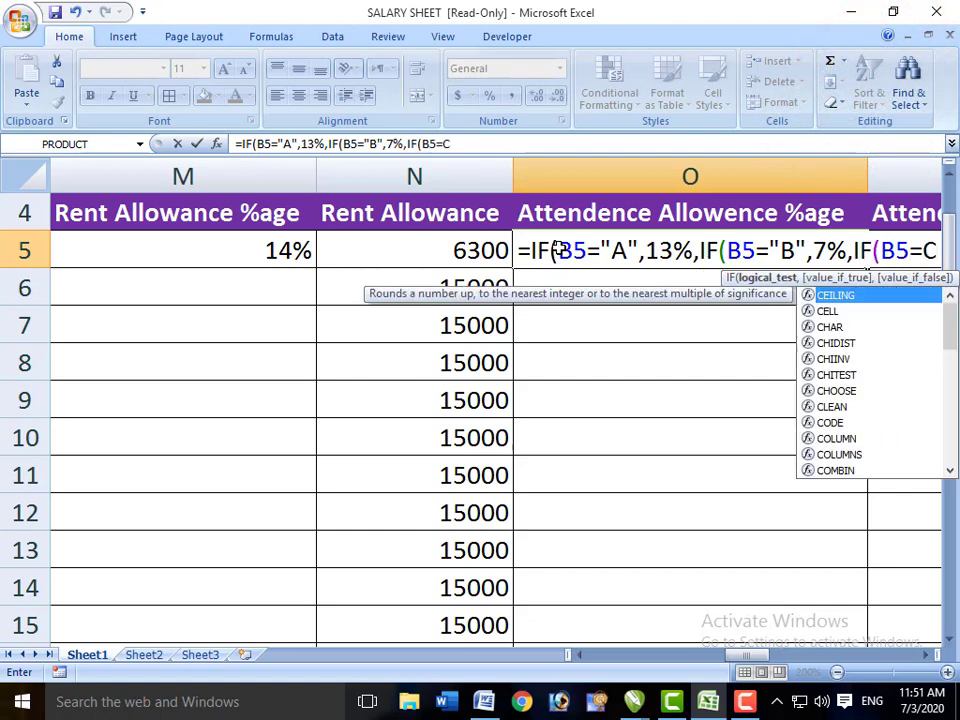
key("BackSpace")
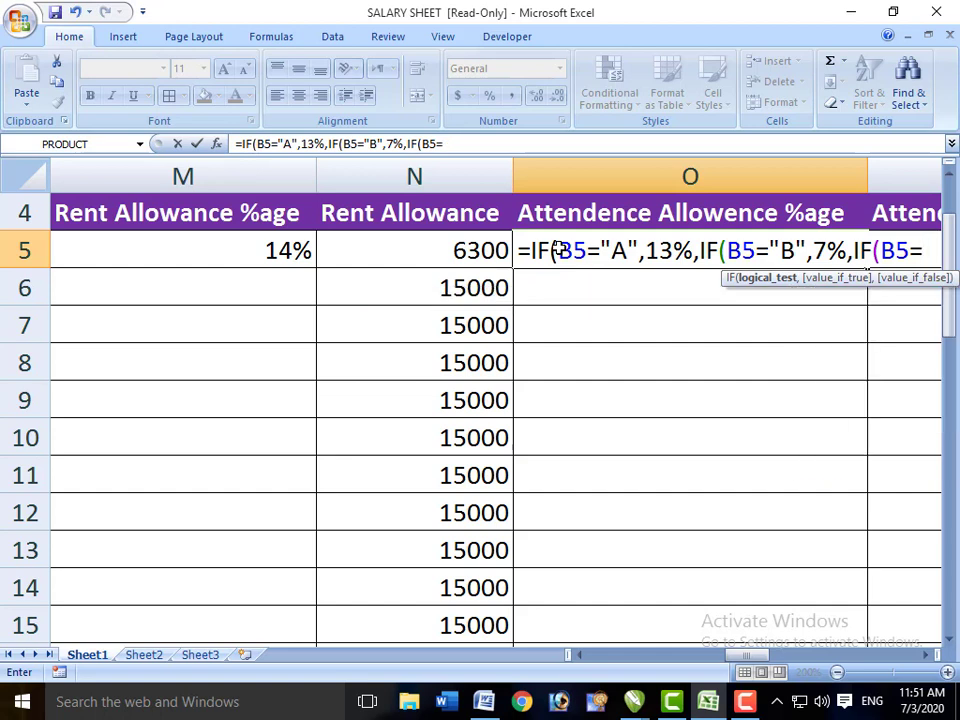
type("\"")
type("C")
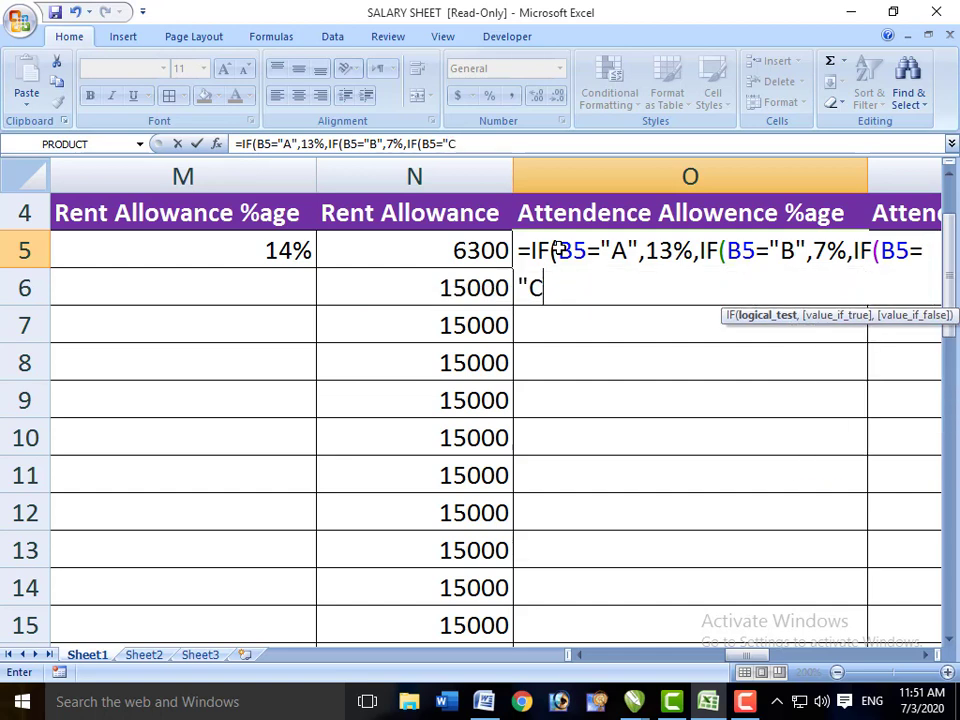
type("\",")
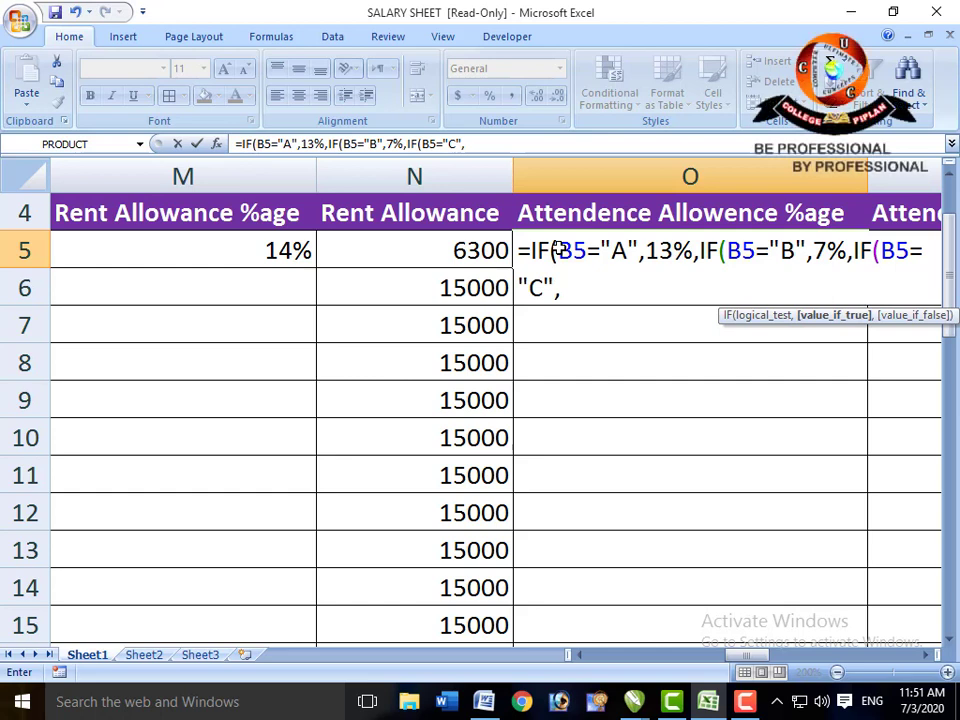
type("4%)")
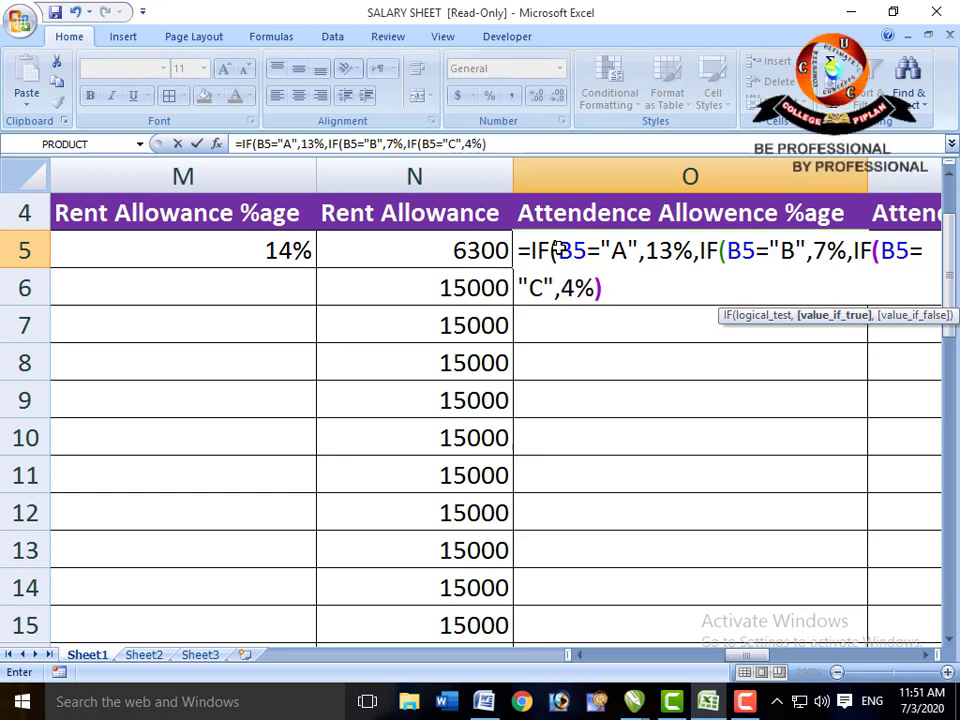
type(")")
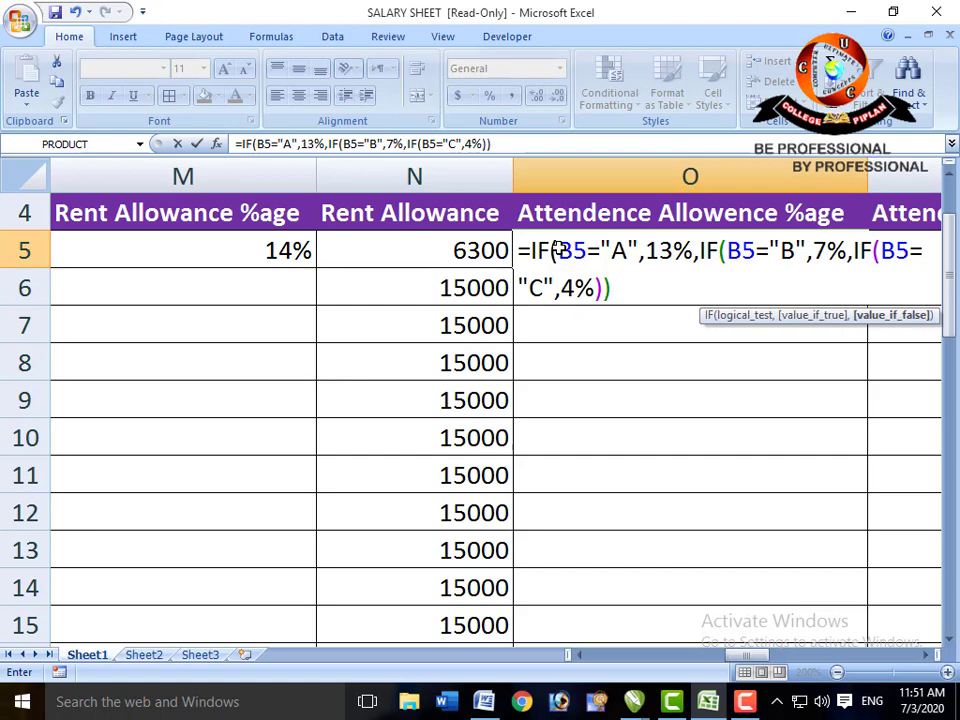
type(")")
key("Return")
- Format cell O5 as Percentage with no decimal places
left_click(559, 249)
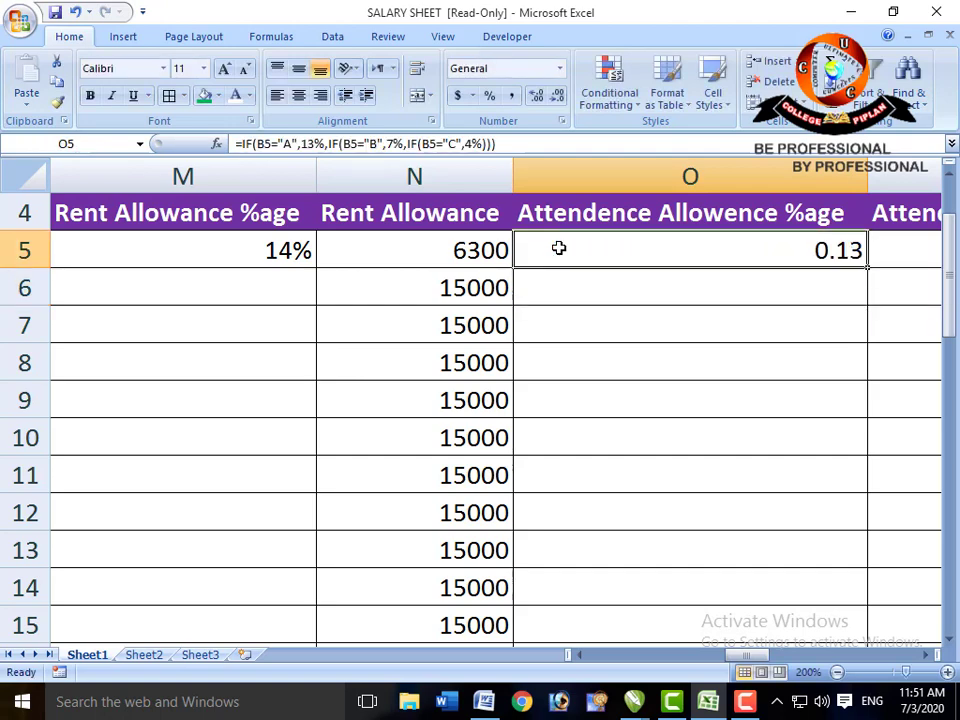
left_click(560, 68)
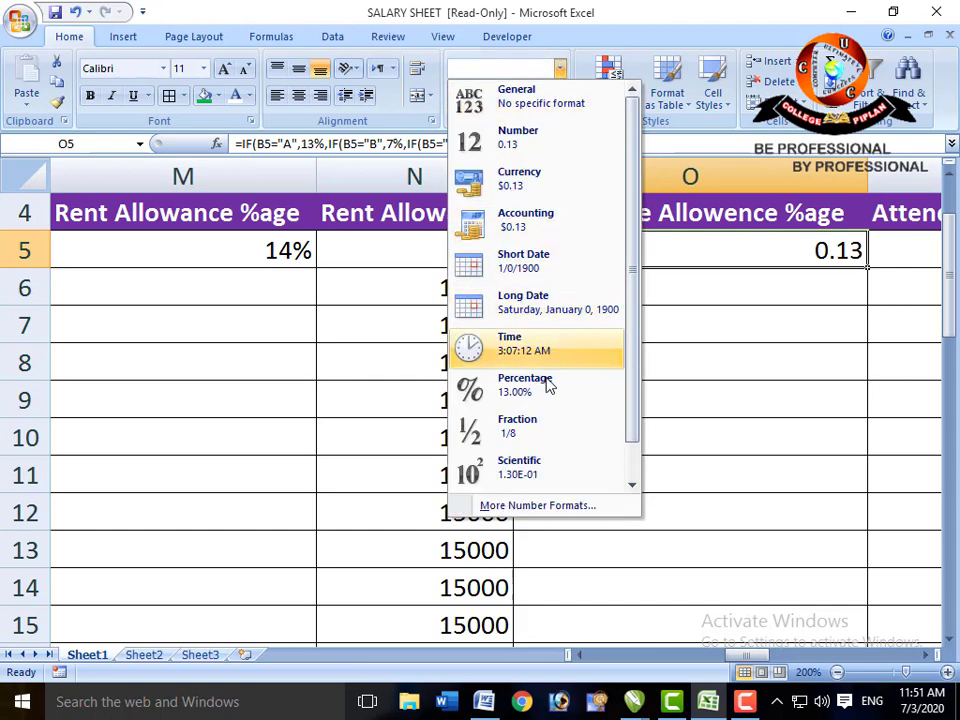
left_click(530, 384)
left_click(536, 96)
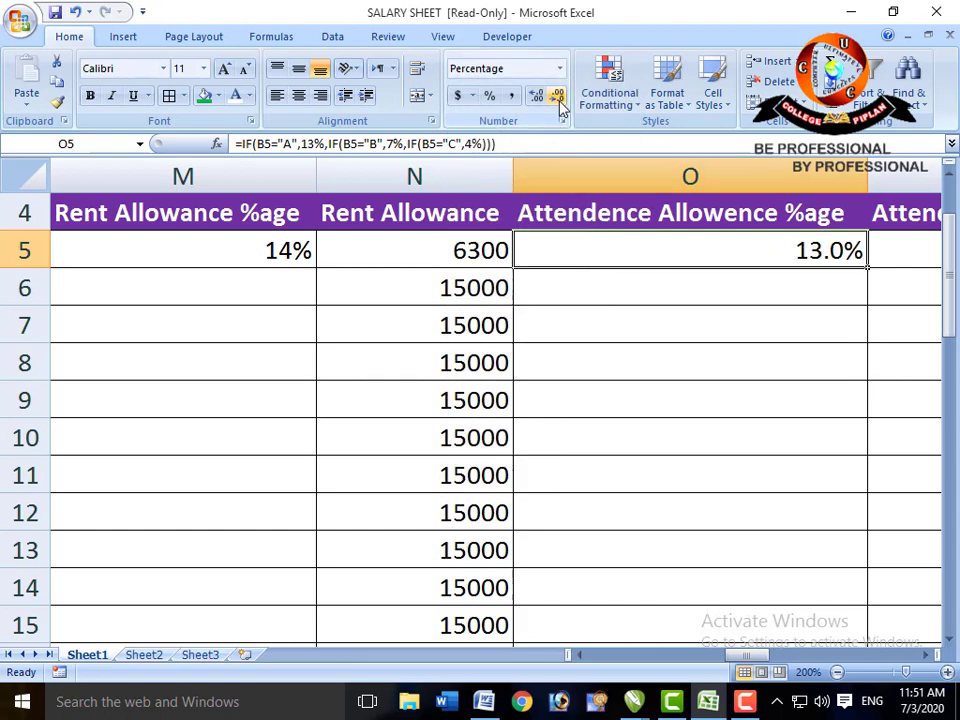
left_click(536, 96)
- Calculate the Attendence Allowence in P5 with the formula =F5*O5
left_click(926, 655)
left_click(926, 655)
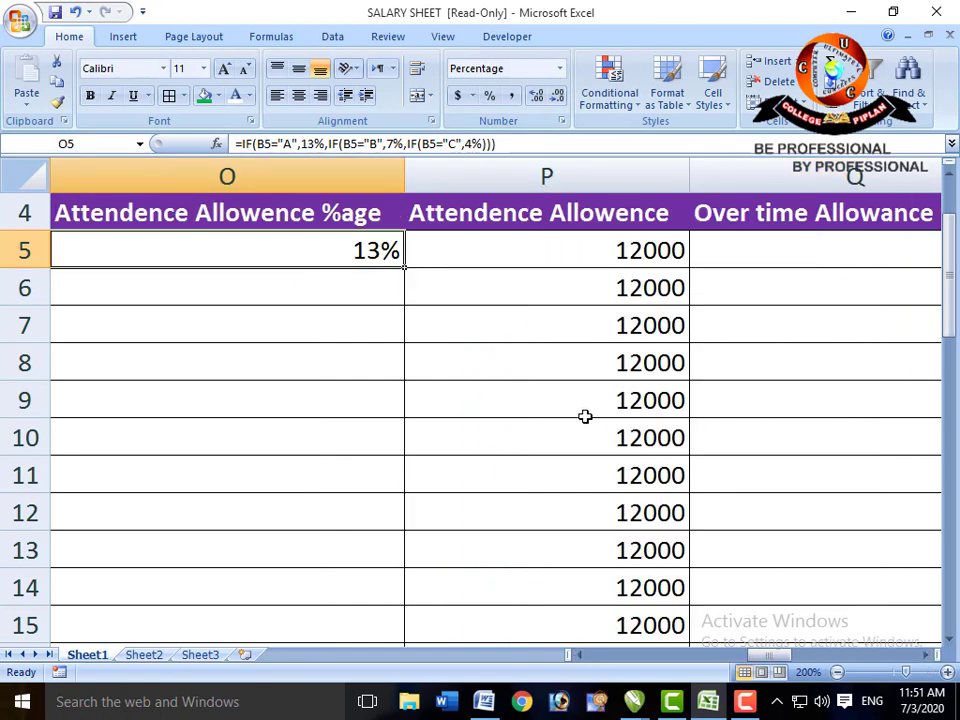
left_click(577, 260)
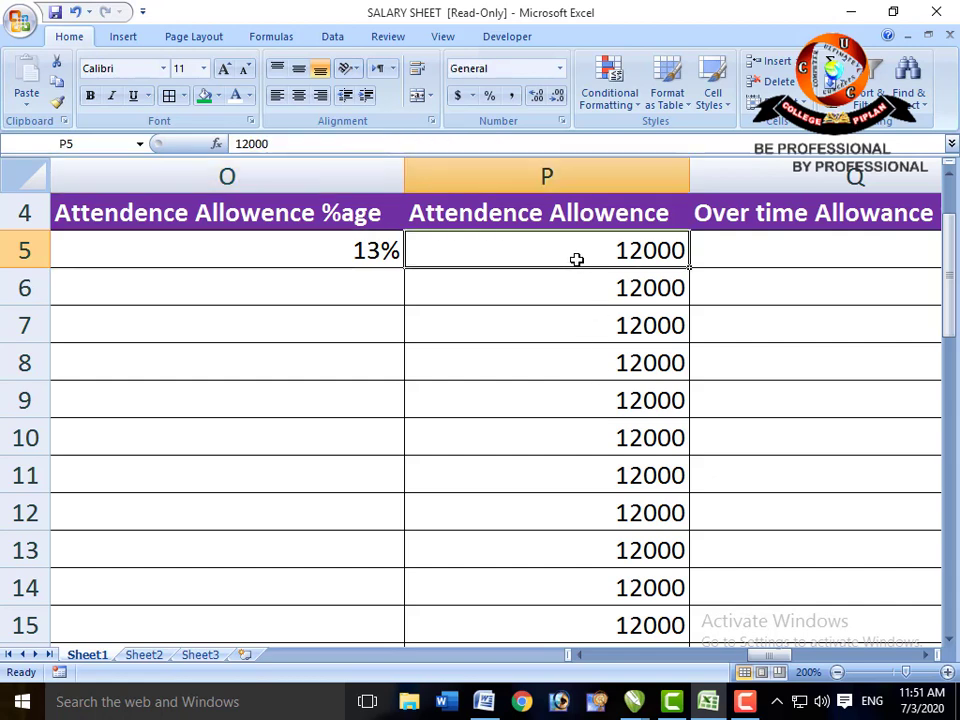
type("=F")
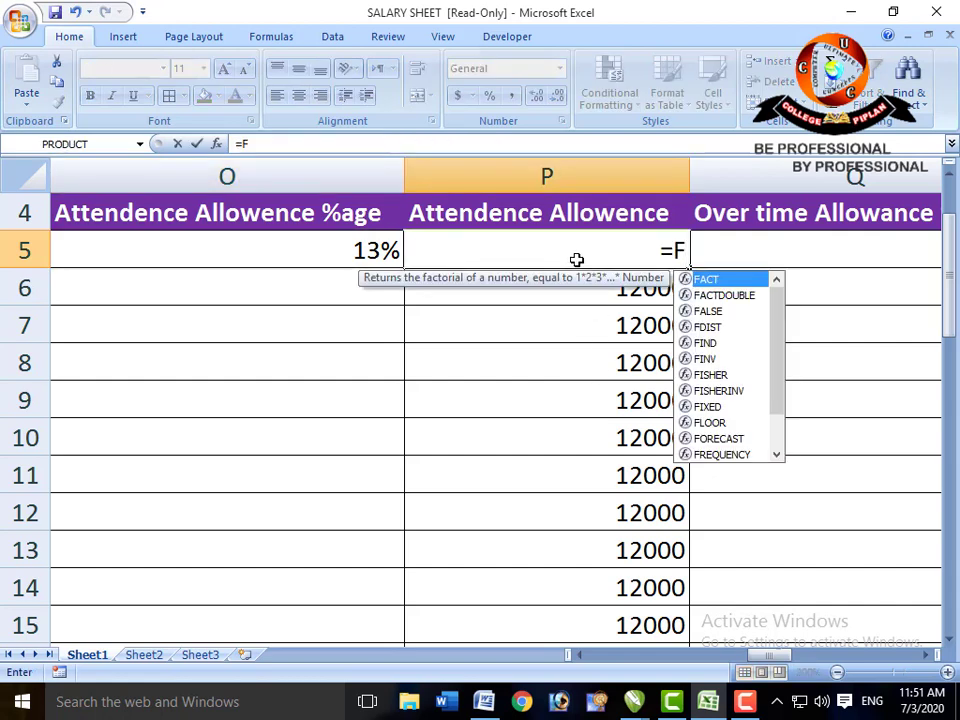
type("5")
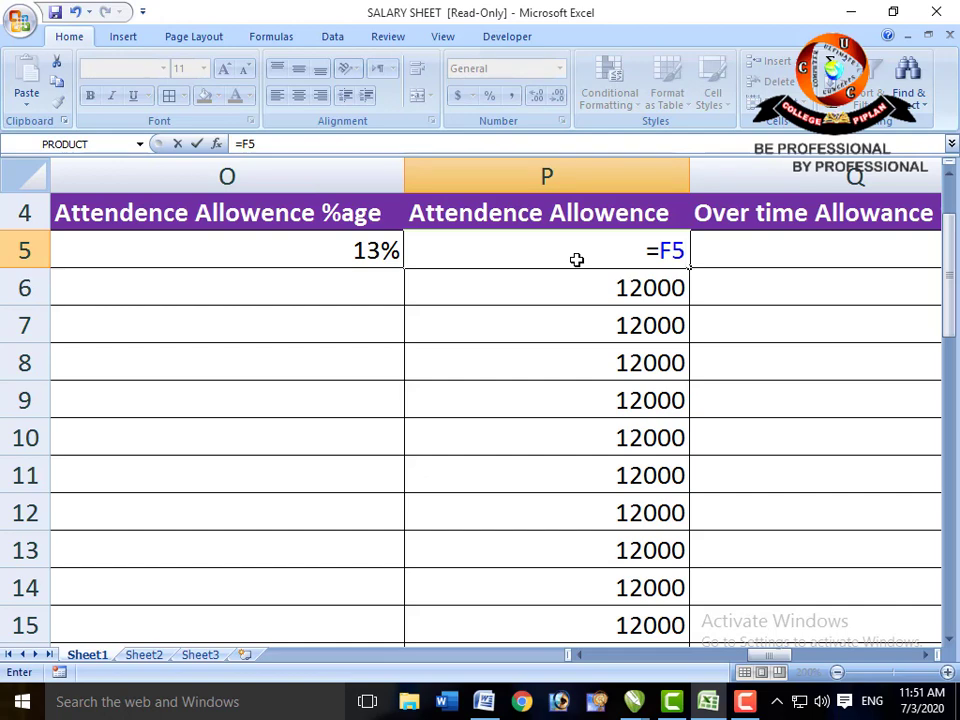
type("*")
left_click(358, 253)
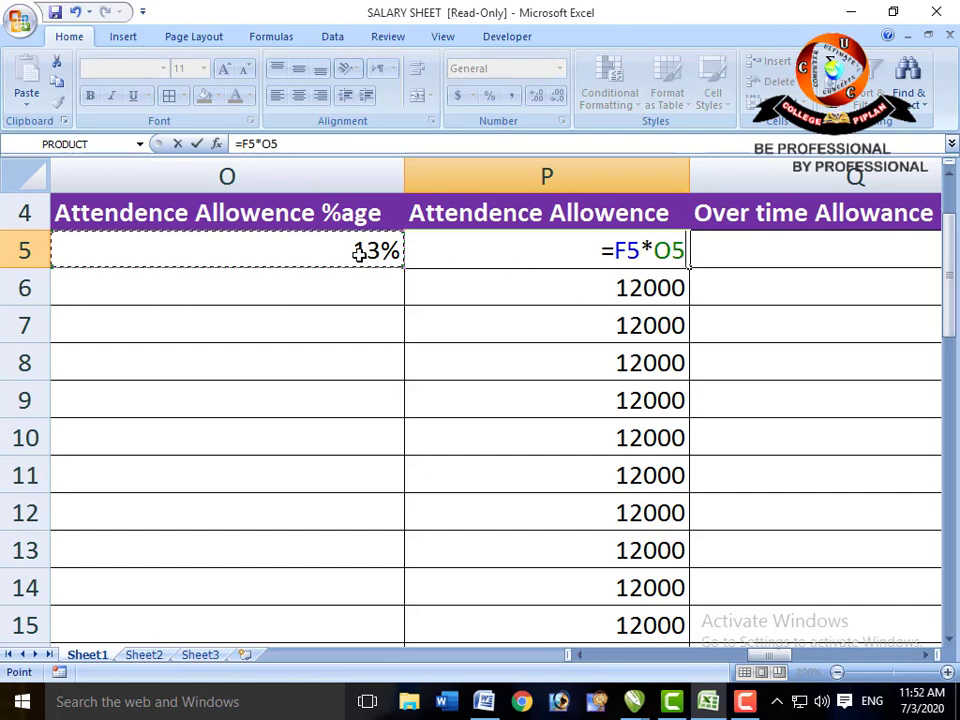
key("Return")
key("Up")
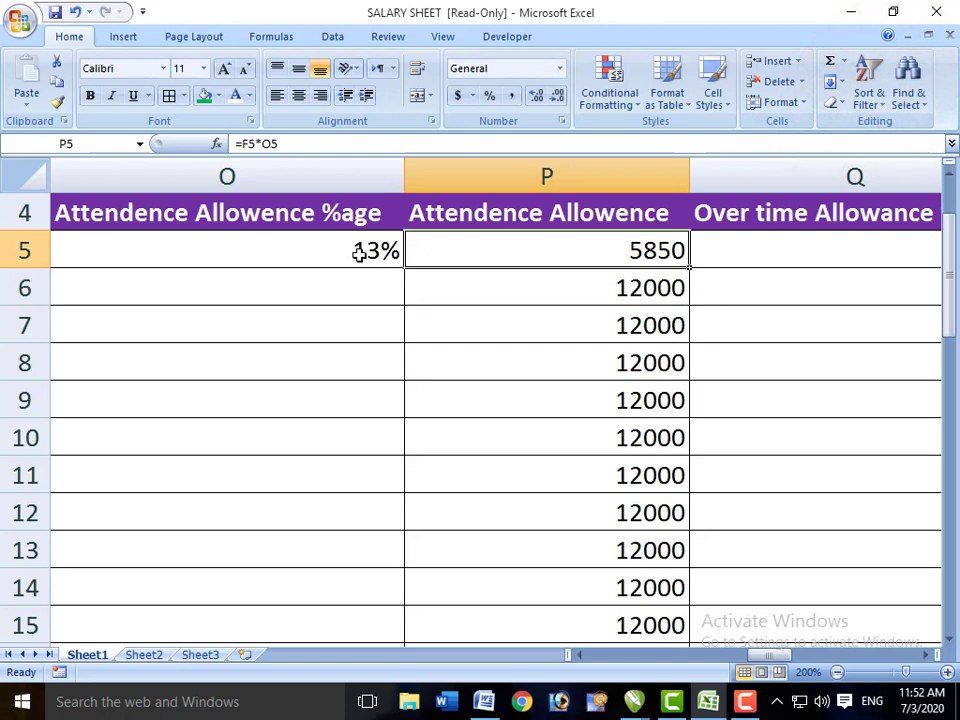
- Enter the formula =IF(B5="A",5%,IF(B5="B",3%,IF(B5="C",2%))) in the Over time Allowance %age cell Q5
key("Left")
key("Left")
key("Left")
key("Right")
key("Right")
key("Right")
key("Right")
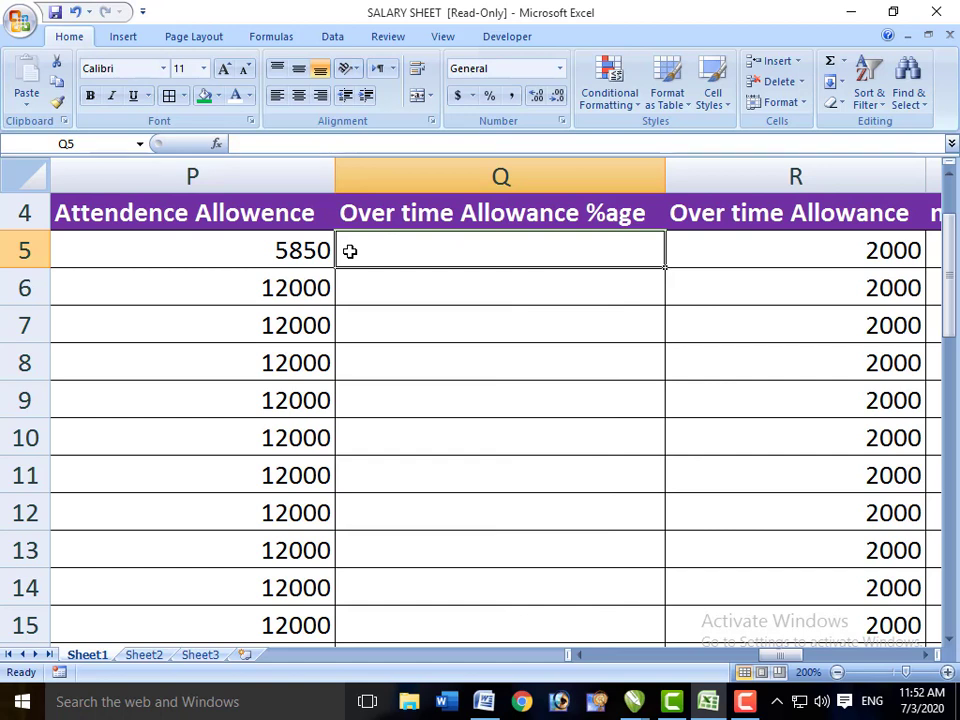
type("=IF")
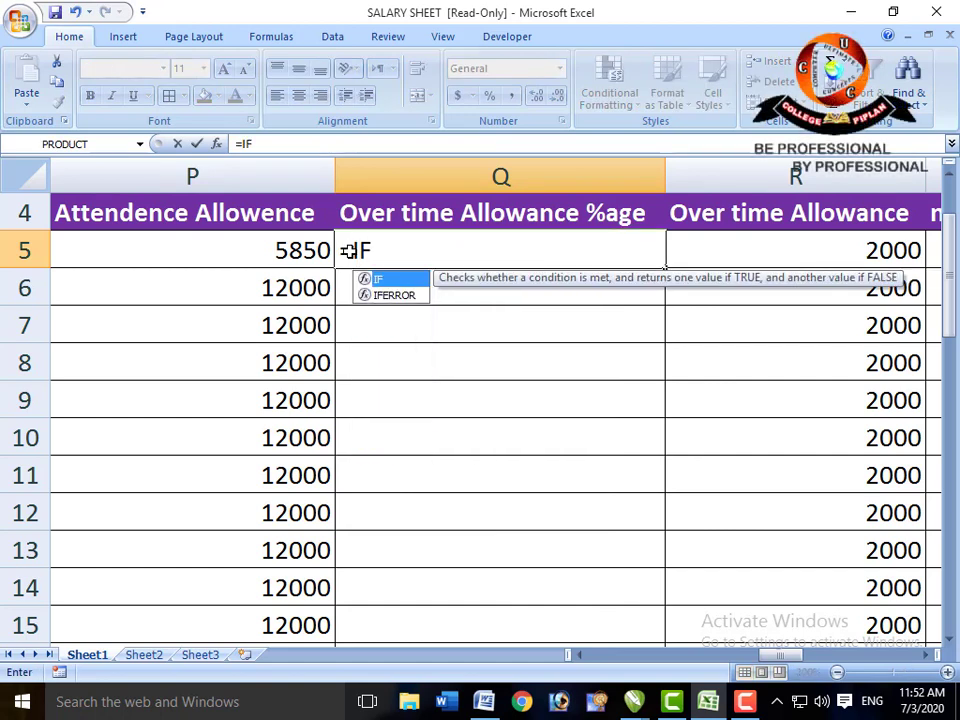
type("(B5")
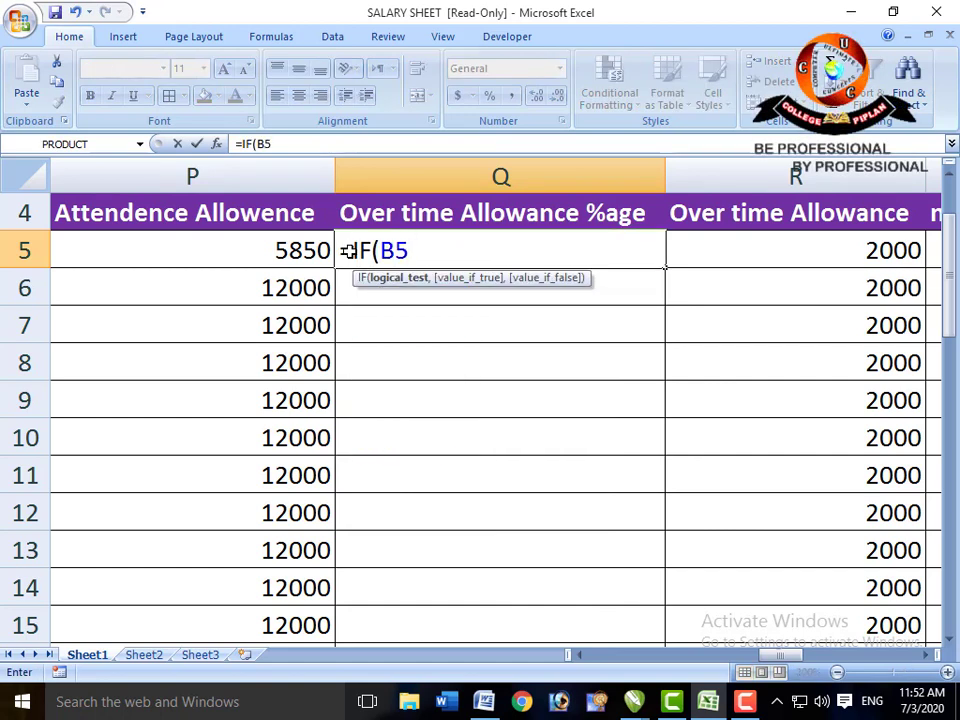
type("=\"")
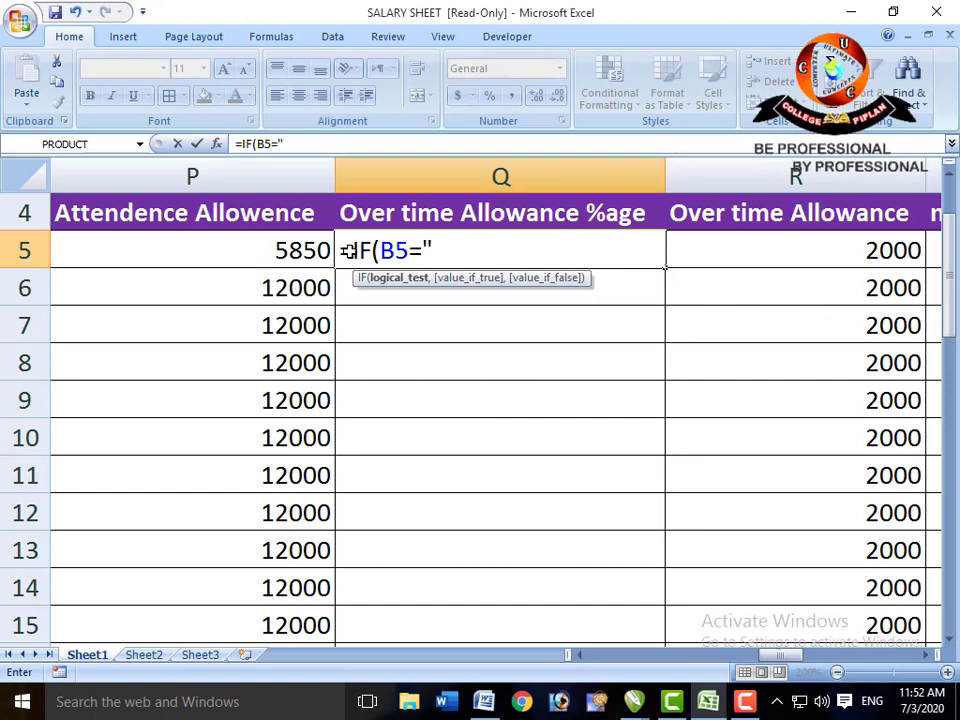
type("A\",")
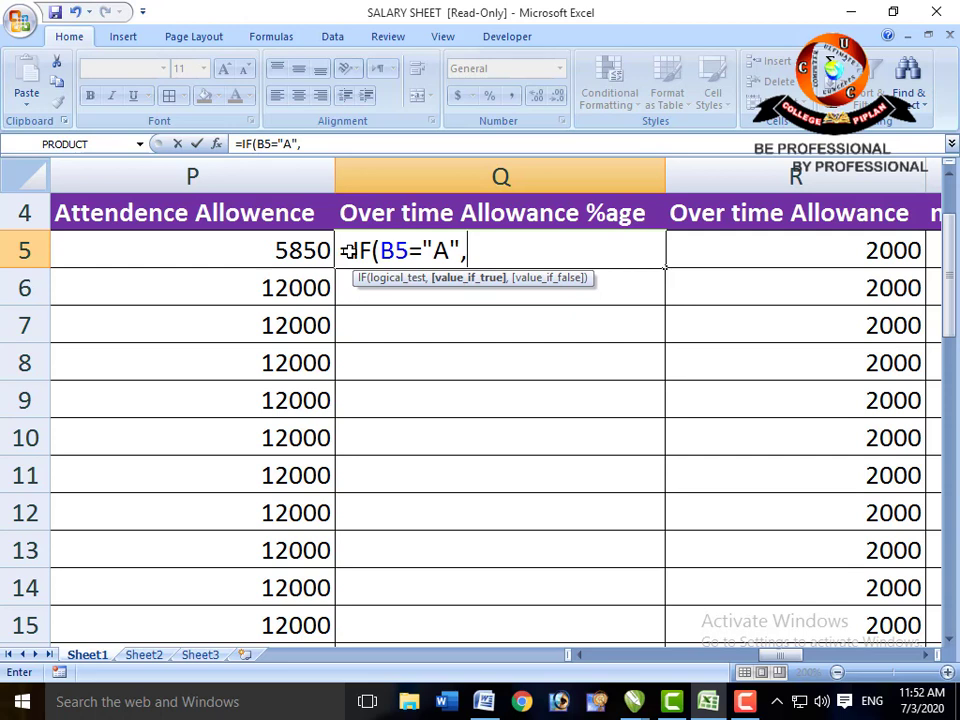
type("5%,")
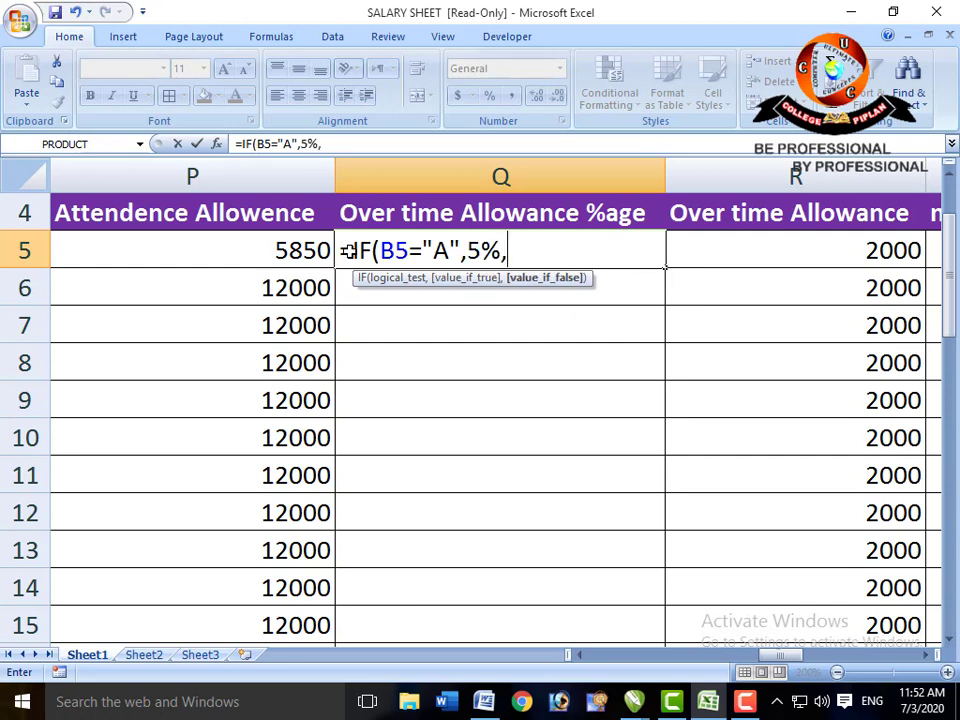
type("IF(")
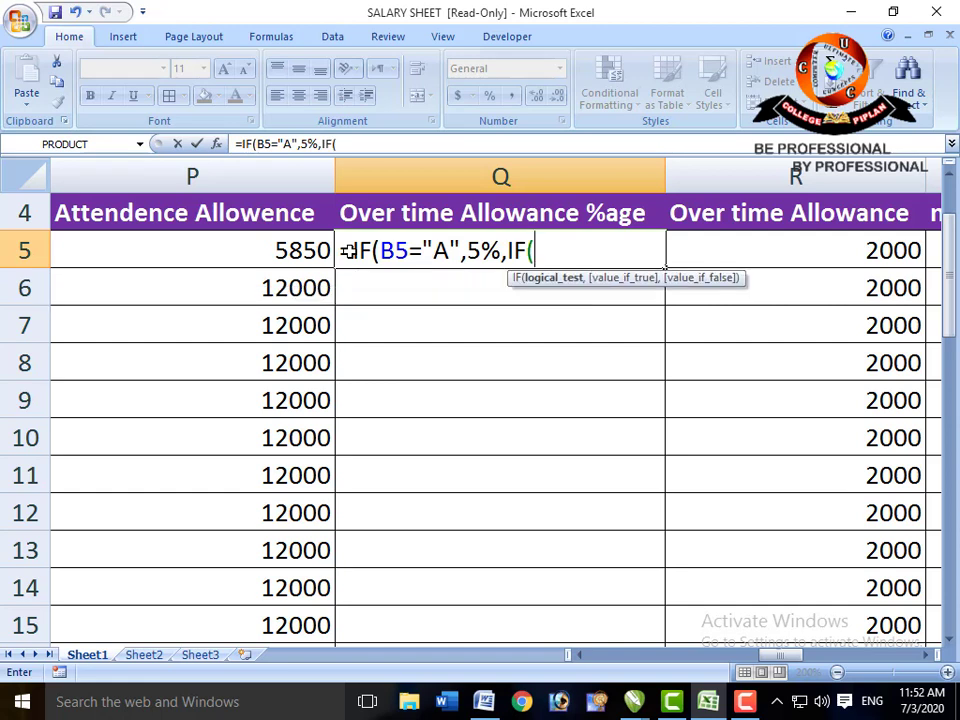
type("B5")
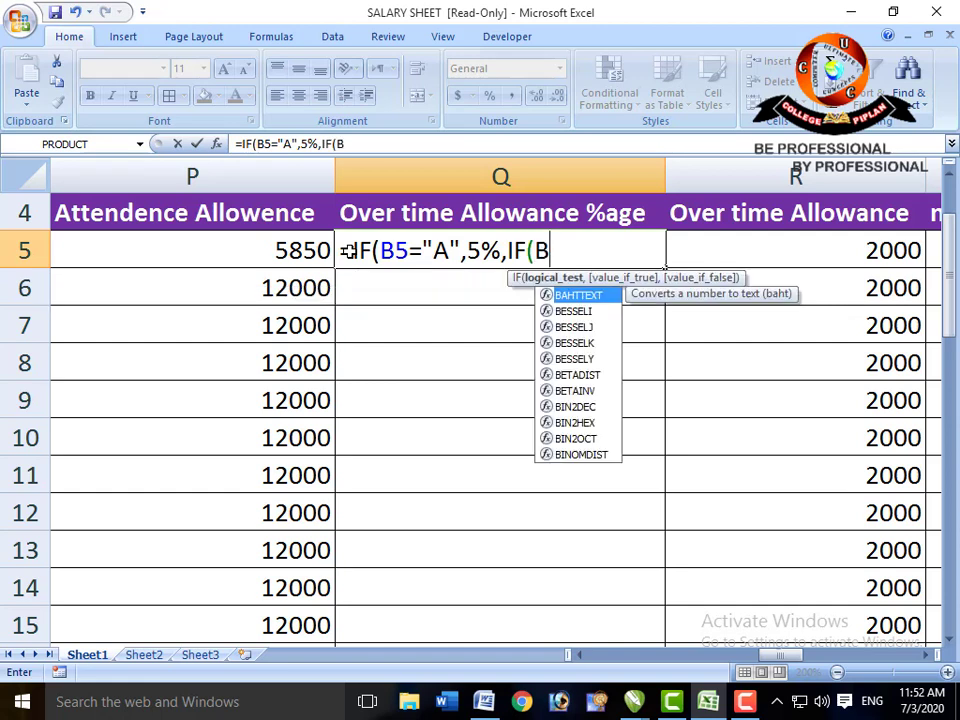
type("=")
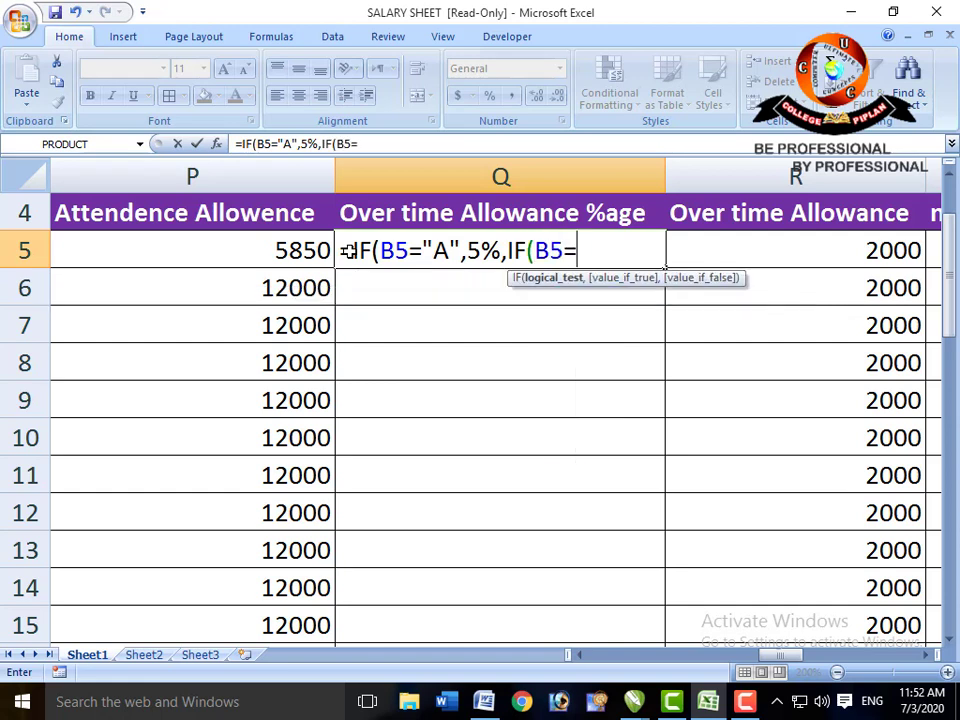
type("\"B\",3")
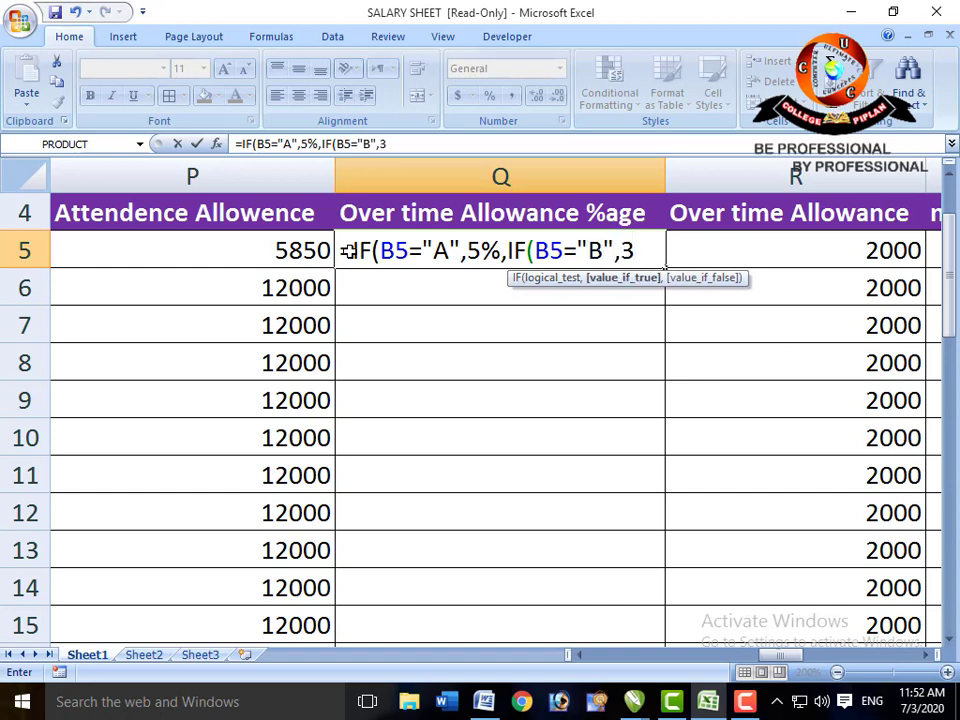
type("%,I")
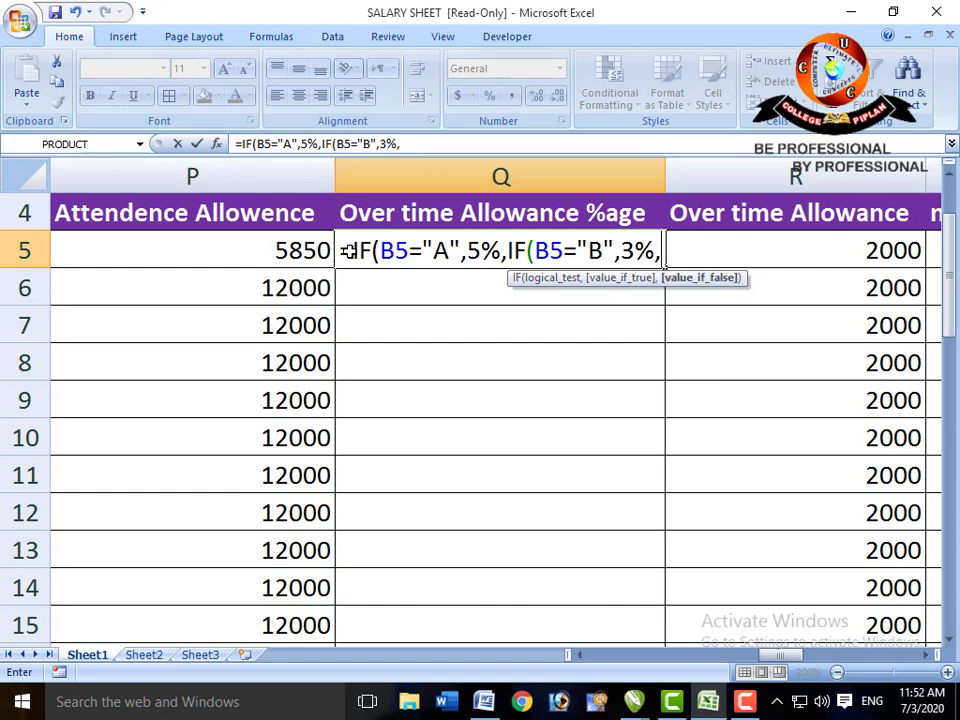
type("F(")
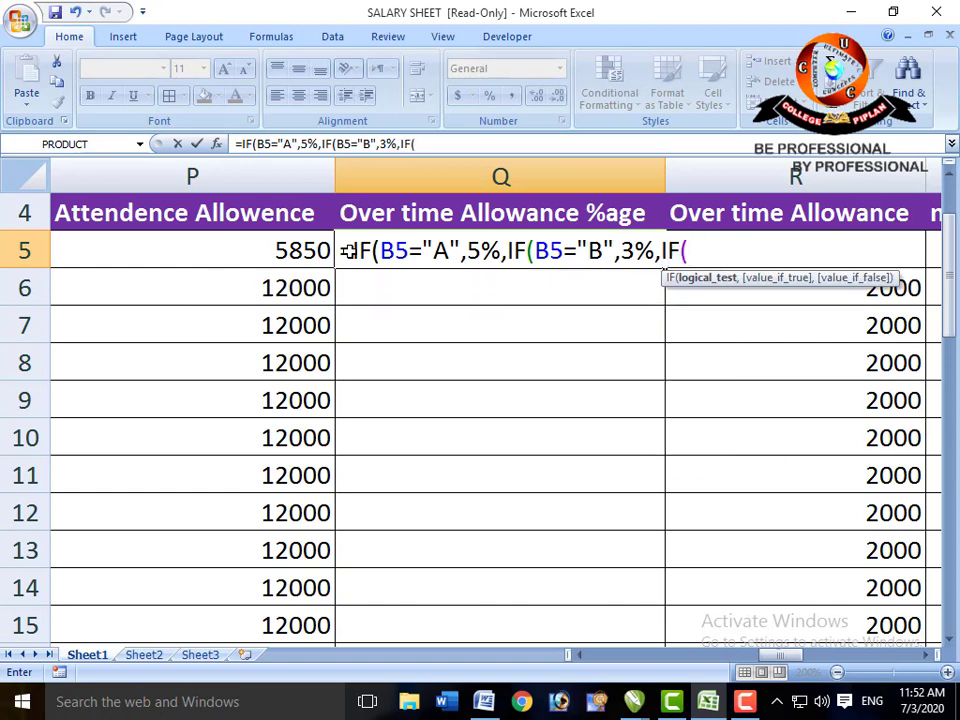
type("B5=\"C\"")
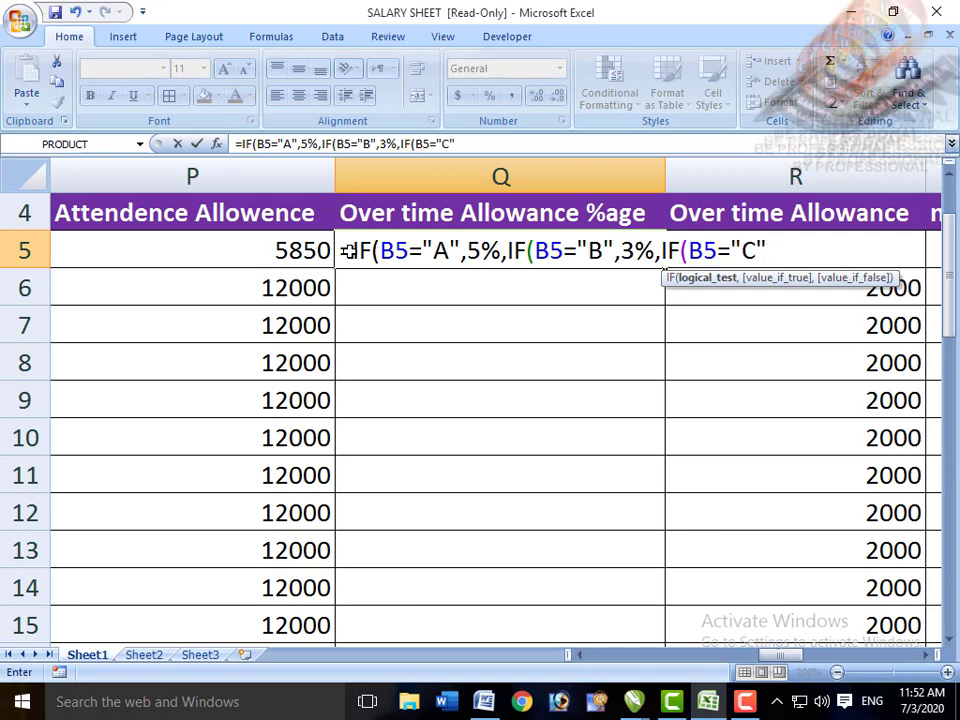
type(",")
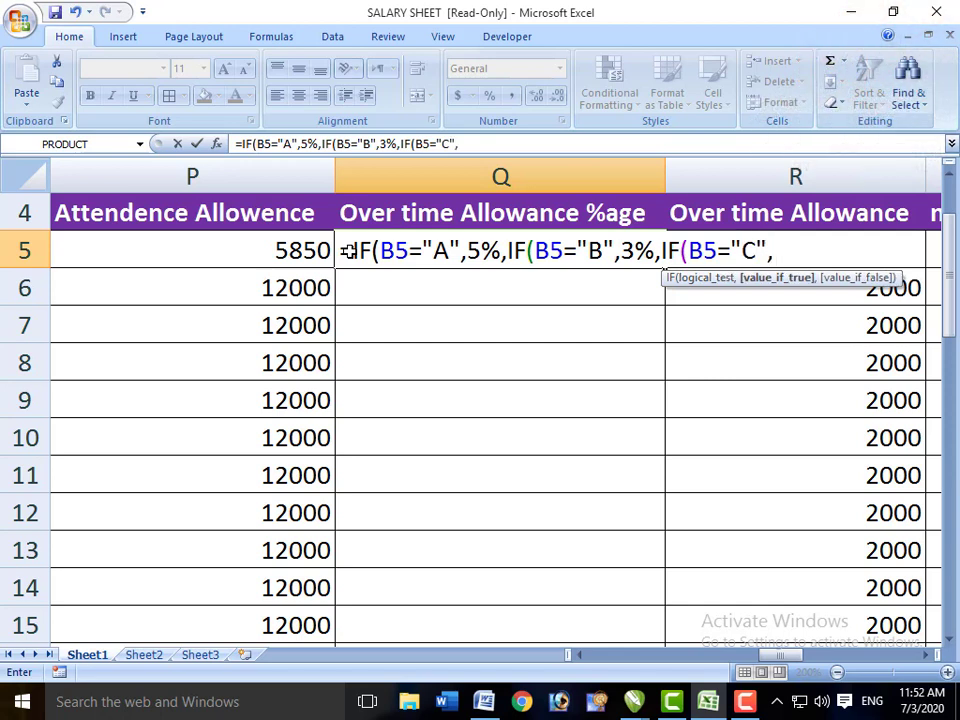
type("2%))")
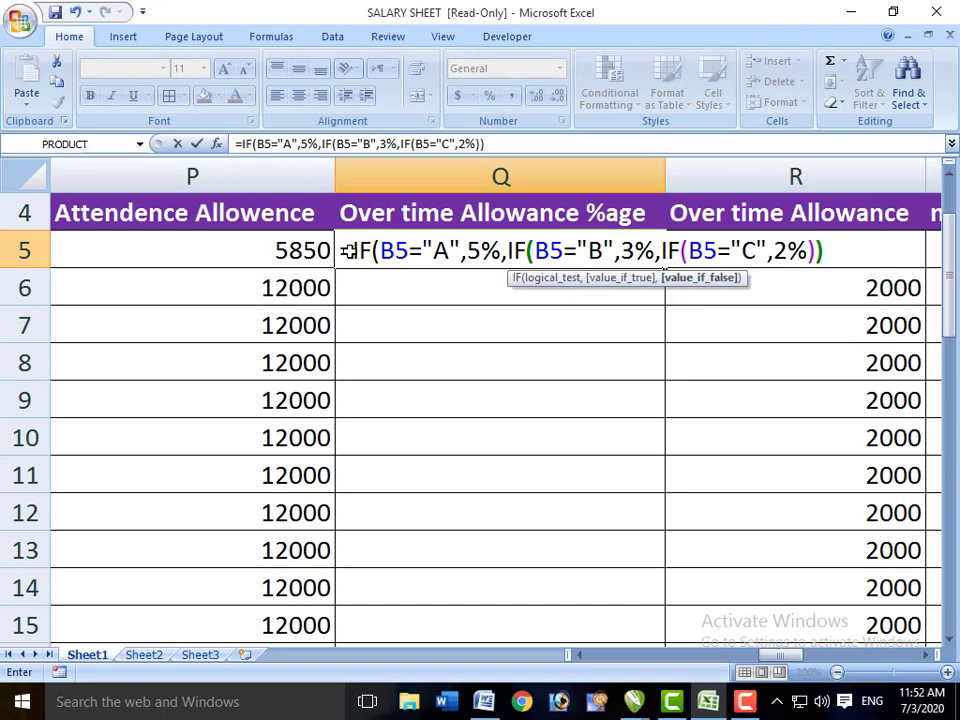
type(")")
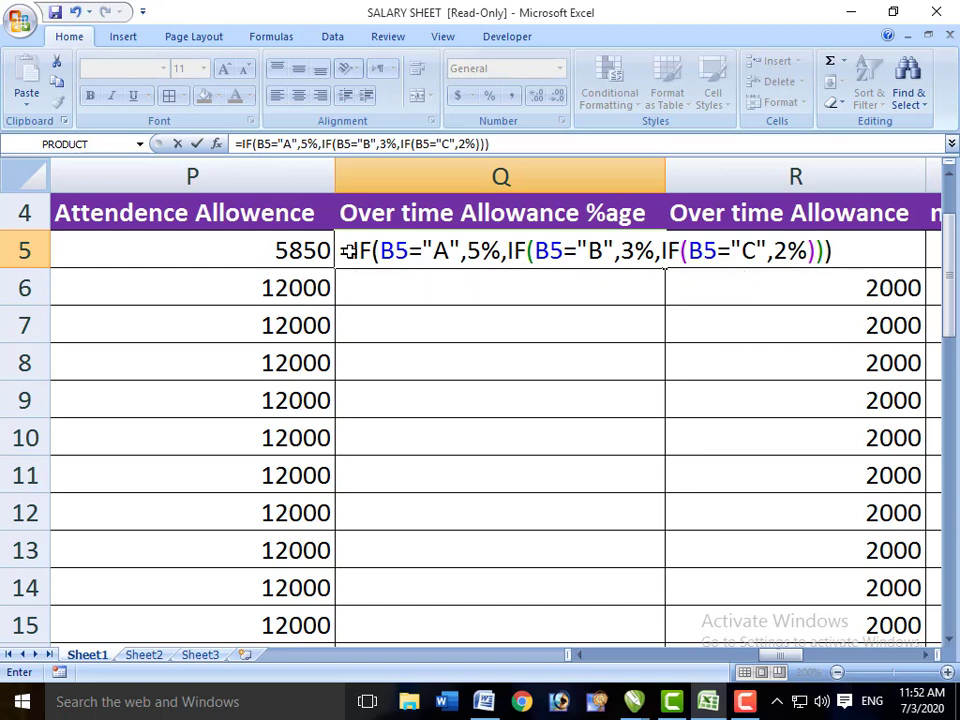
key("ctrl+Return")
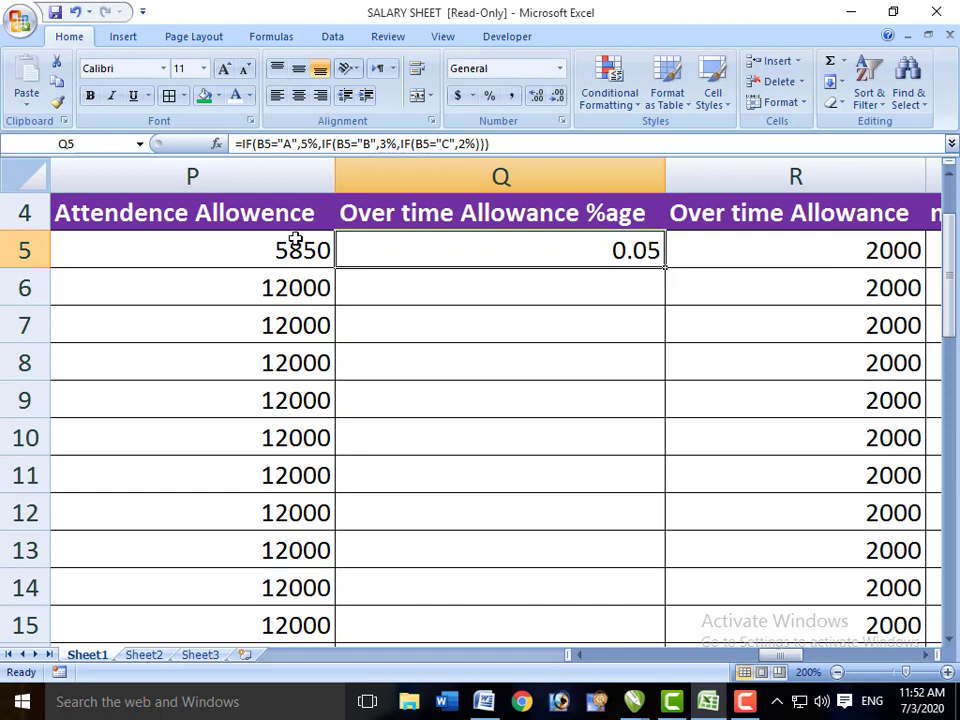
- Format the Over time Allowance %age cell Q5 as Percentage with no decimal places
left_click(559, 69)
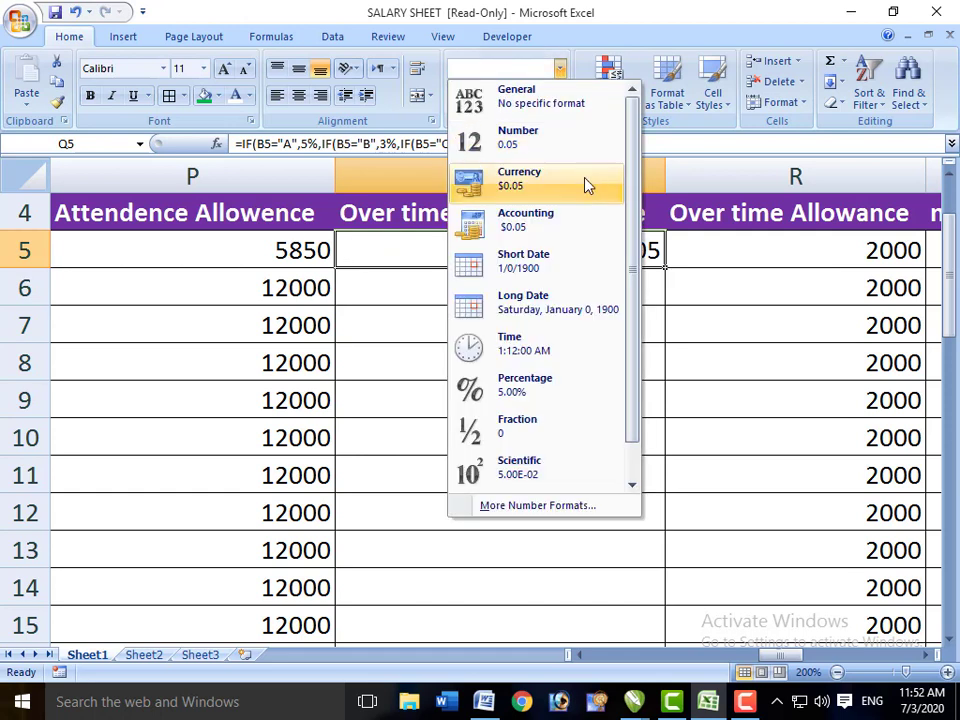
left_click(587, 375)
left_click(587, 375)
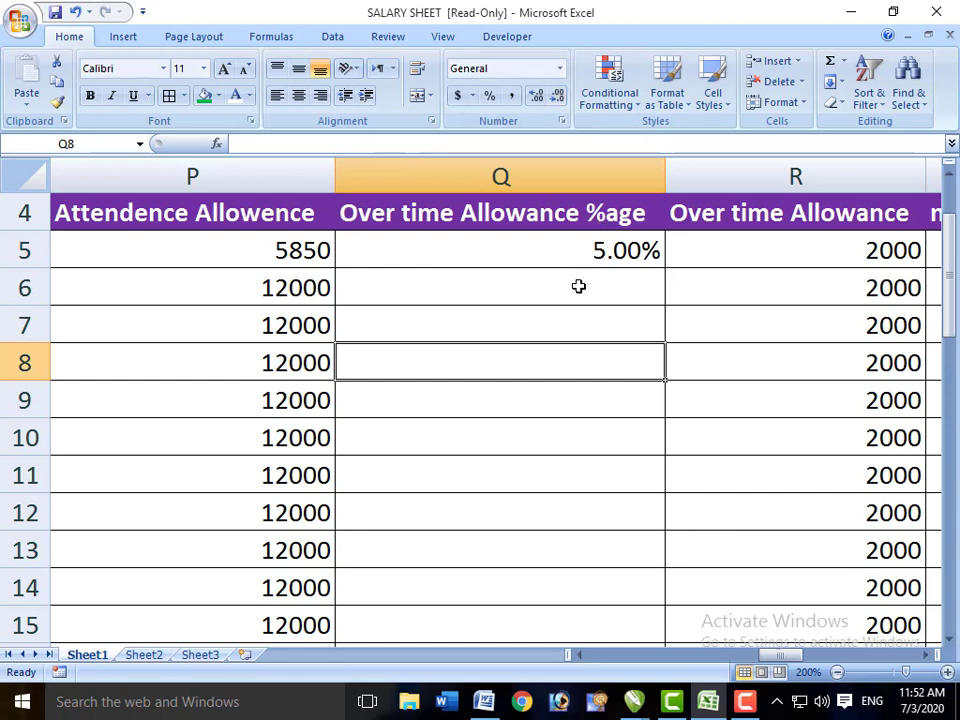
key("Up")
key("Up")
key("Up")
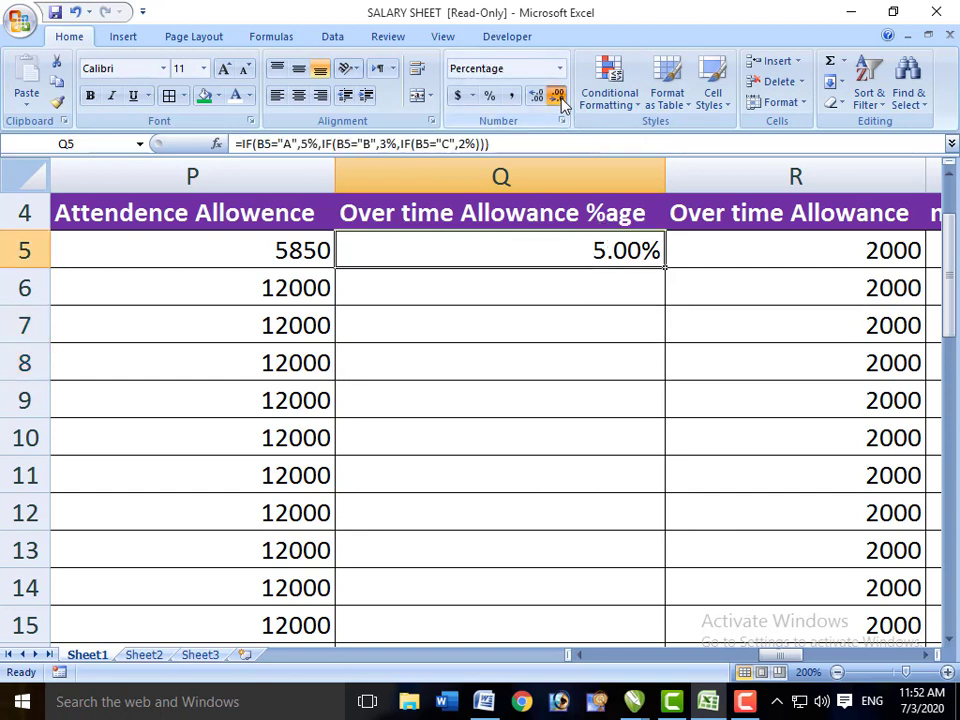
left_click(558, 96)
left_click(558, 96)
- Calculate the Over time Allowance in R5 with the formula =Q5*F5
key("Right")
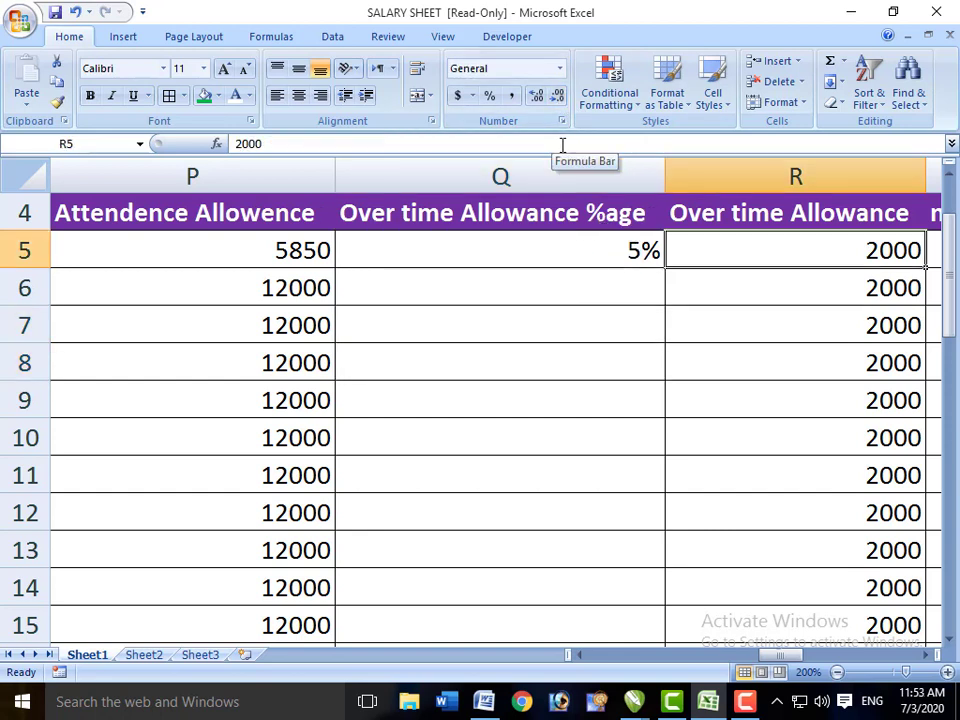
type("=")
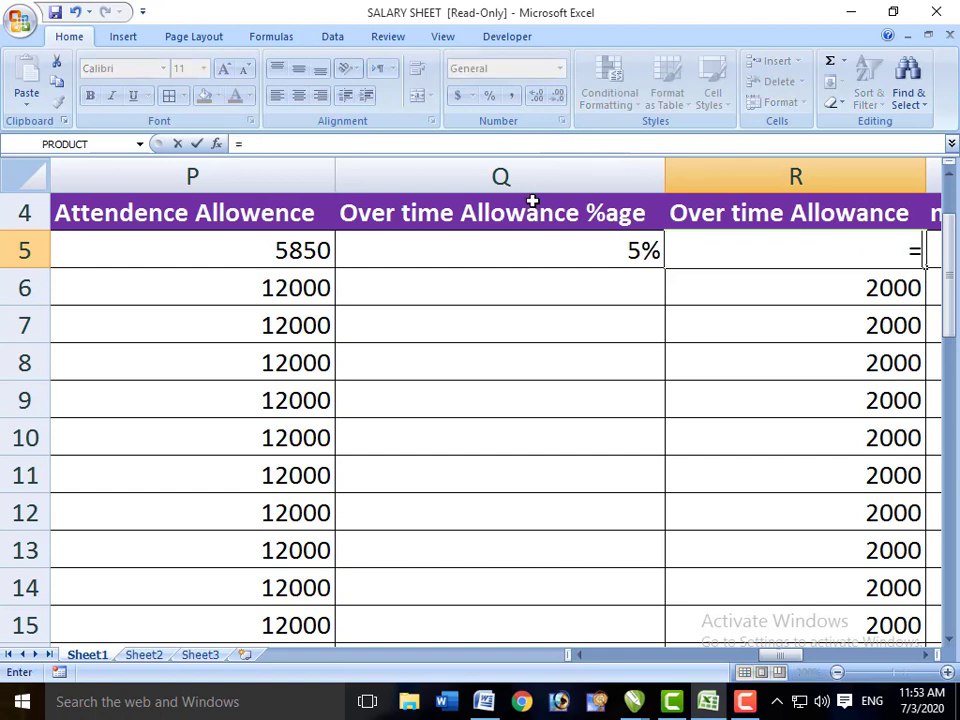
left_click(536, 246)
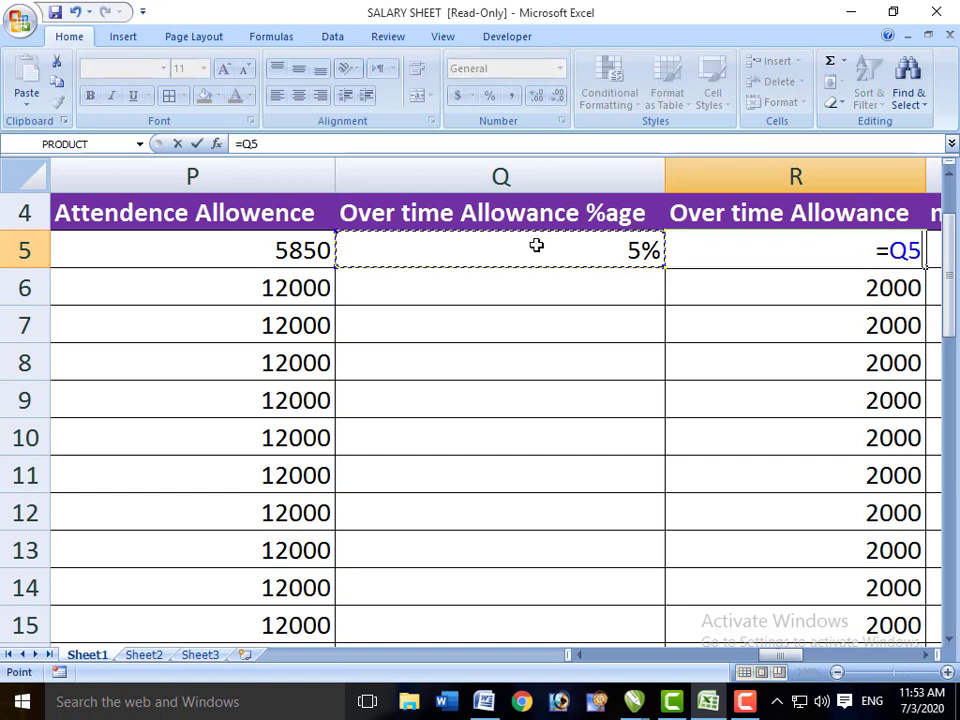
type("*F5")
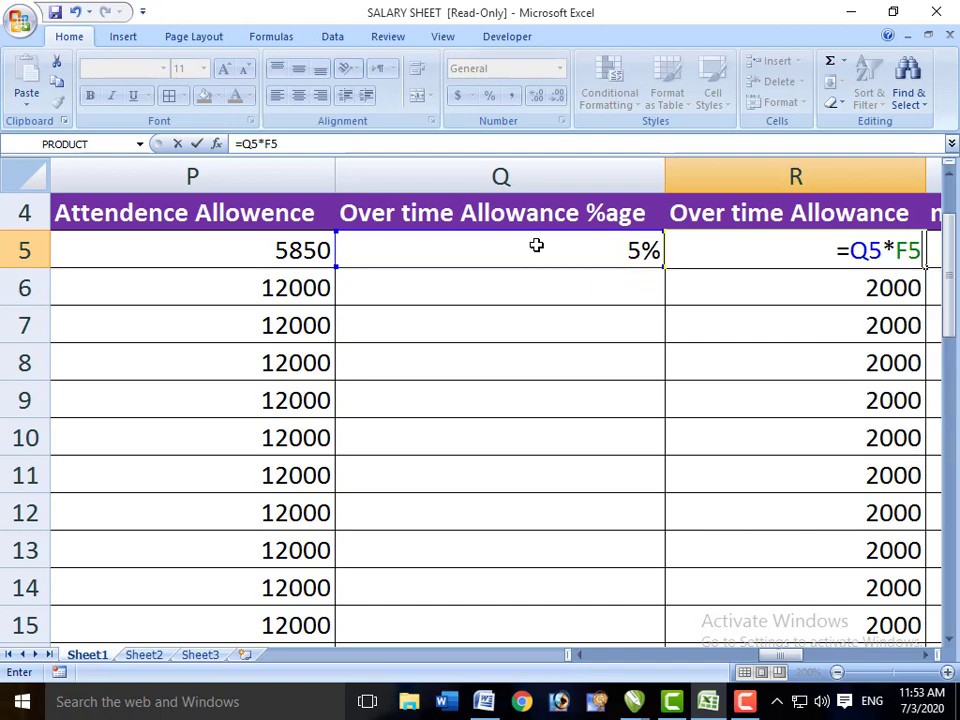
key("Tab")
- Commit the Over time Allowance formula in R5 and select the mobile allowance %age cell S5
key("Tab")
key("Tab")
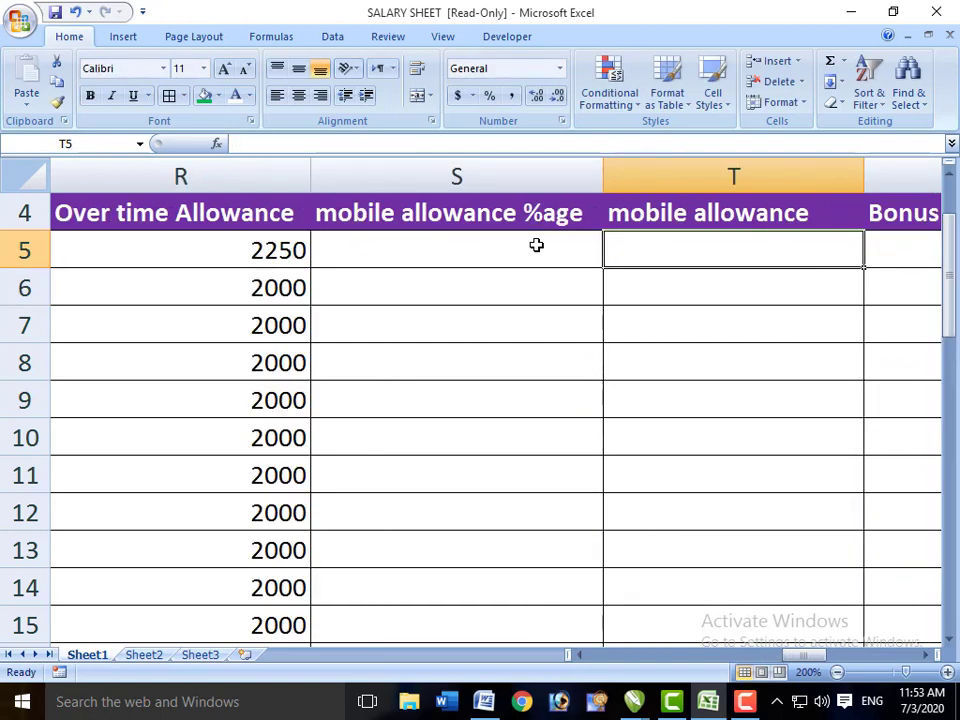
key("Left")
key("Left")
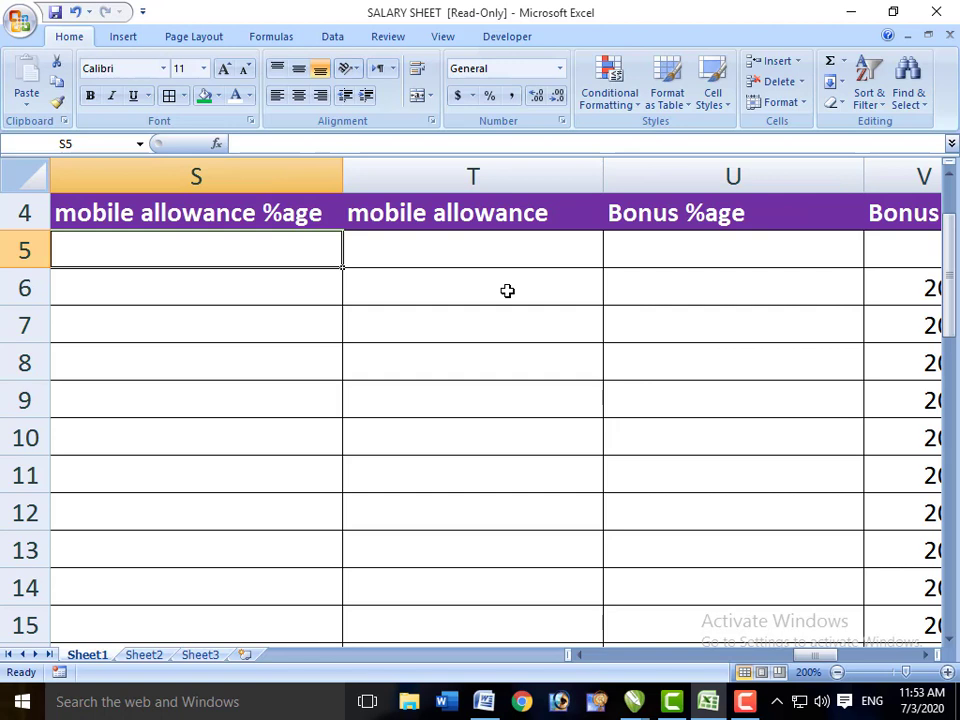
key("Left")
key("Right")
- Enter the formula =IF(B5="A",7%,IF(B5="B",5%,IF(B5="C",3%))) in the mobile allowance %age cell S5
type("=B5=")
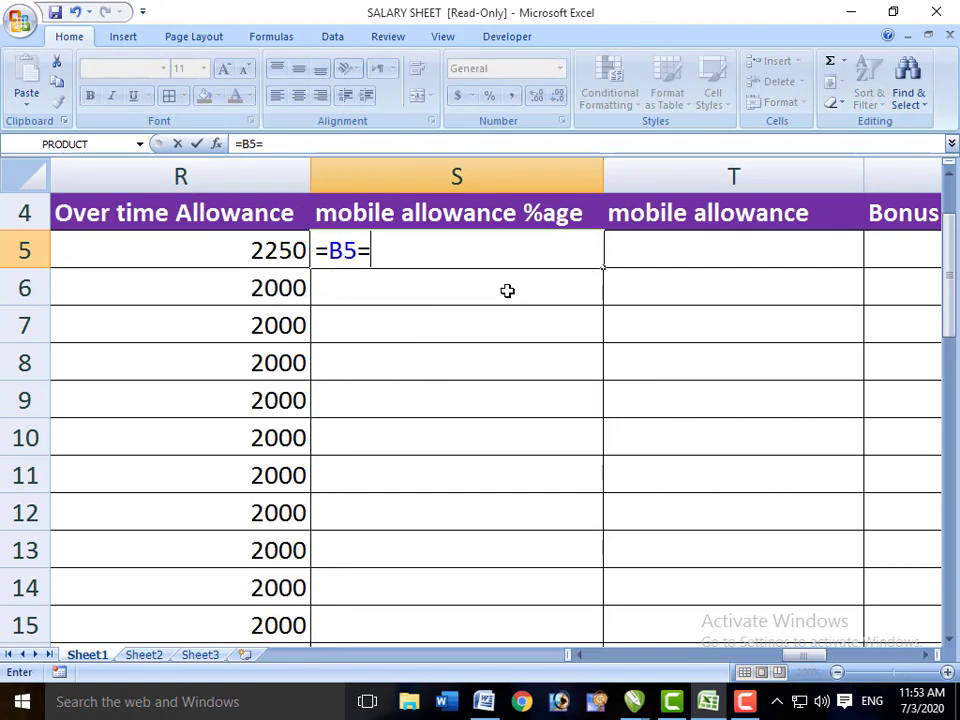
type("\"")
key("BackSpace")
key("BackSpace")
key("BackSpace")
key("BackSpace")
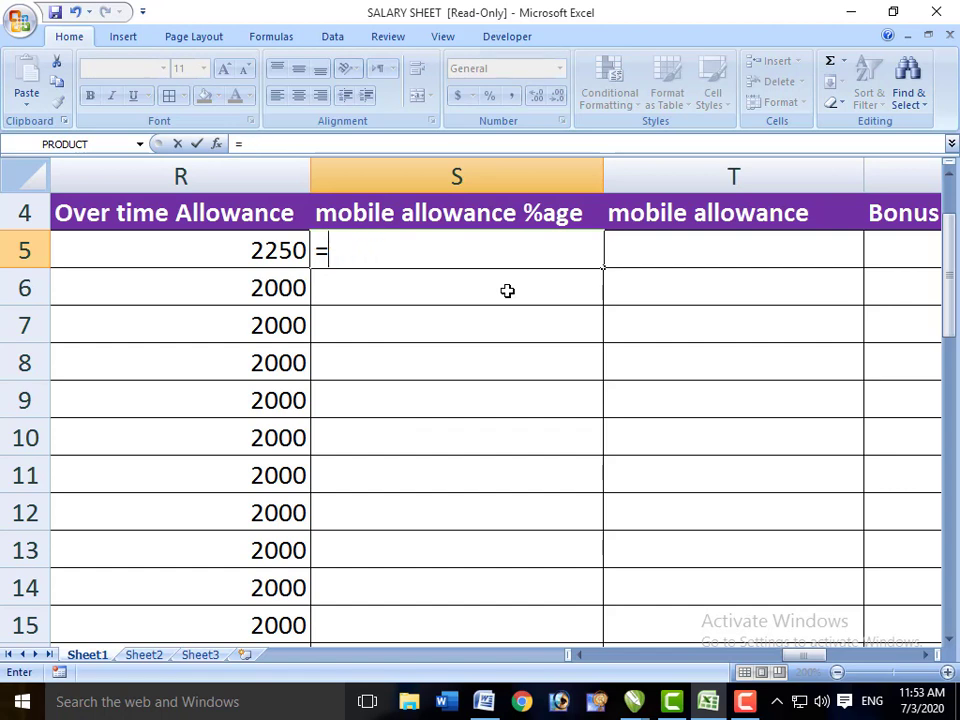
type("IF")
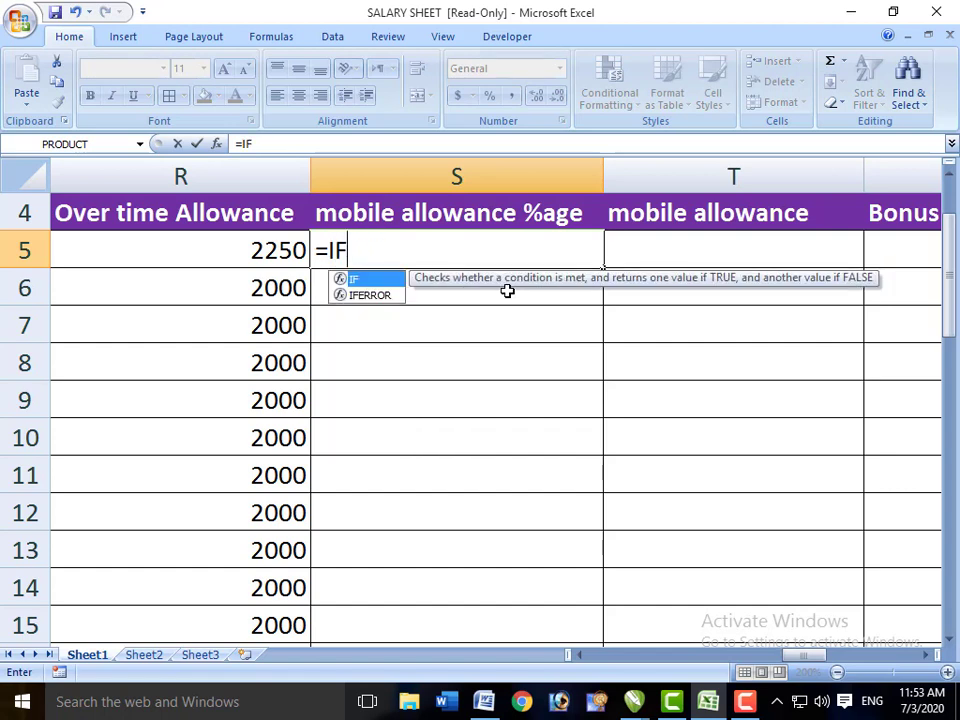
type("(B5")
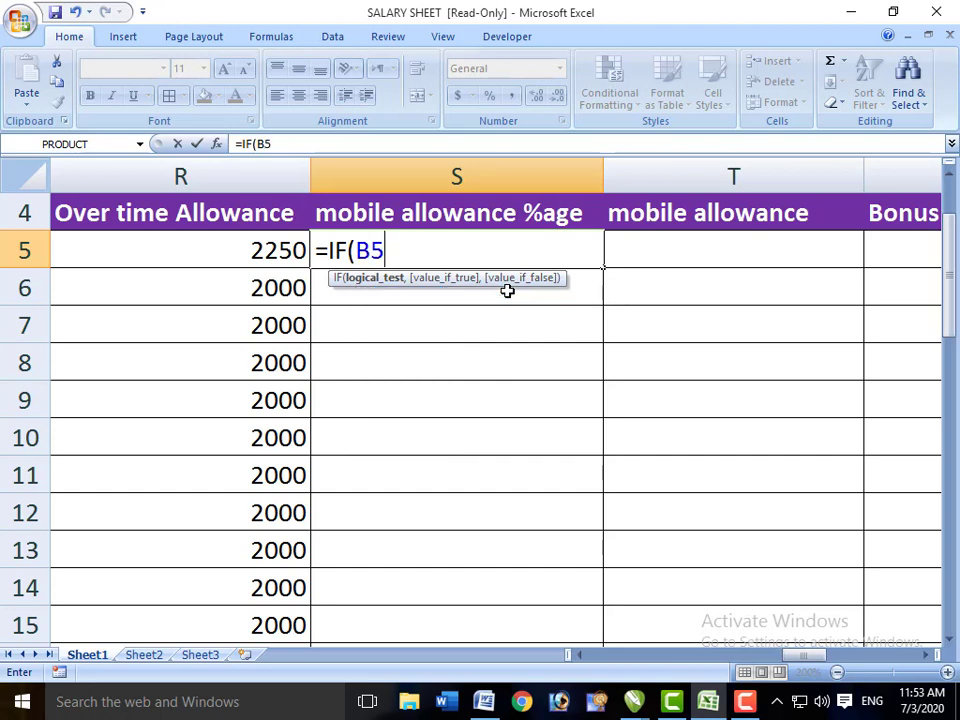
type("=\"A")
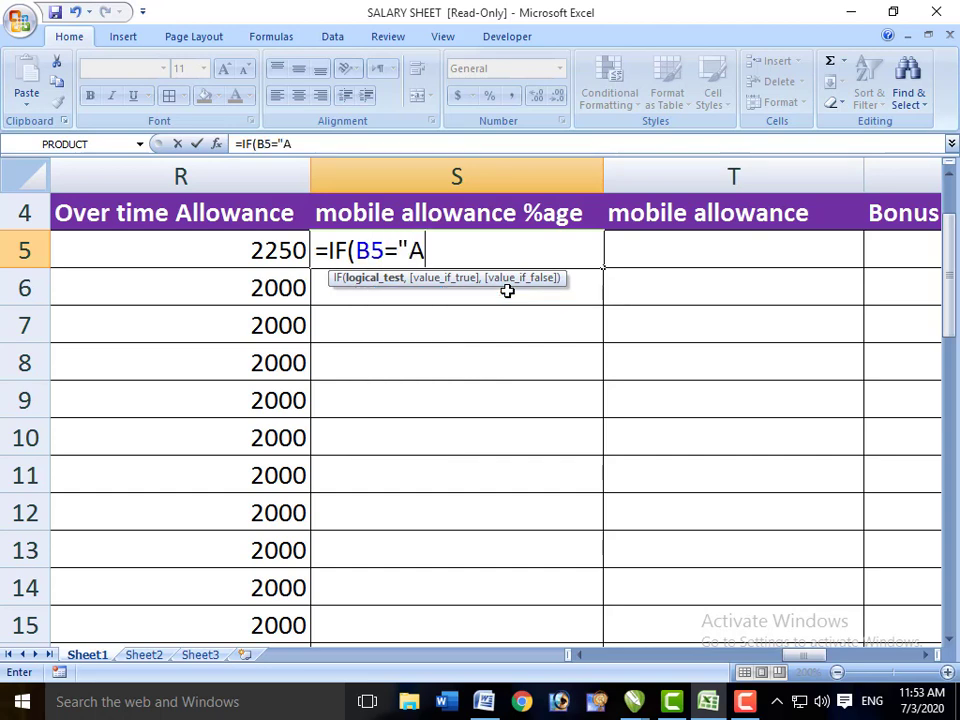
type("\",")
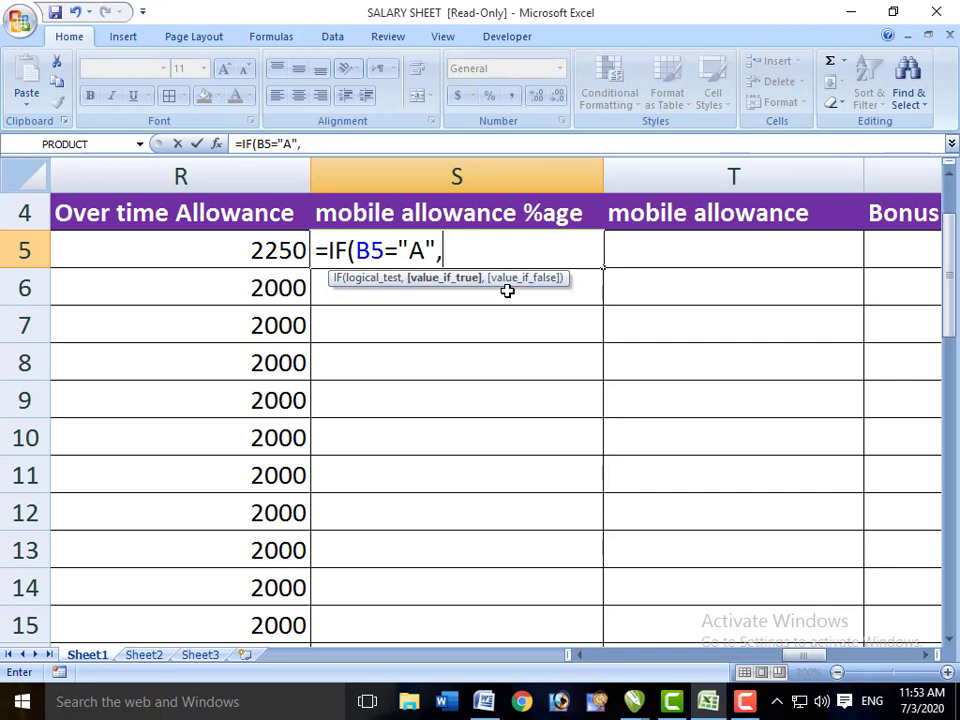
type("7")
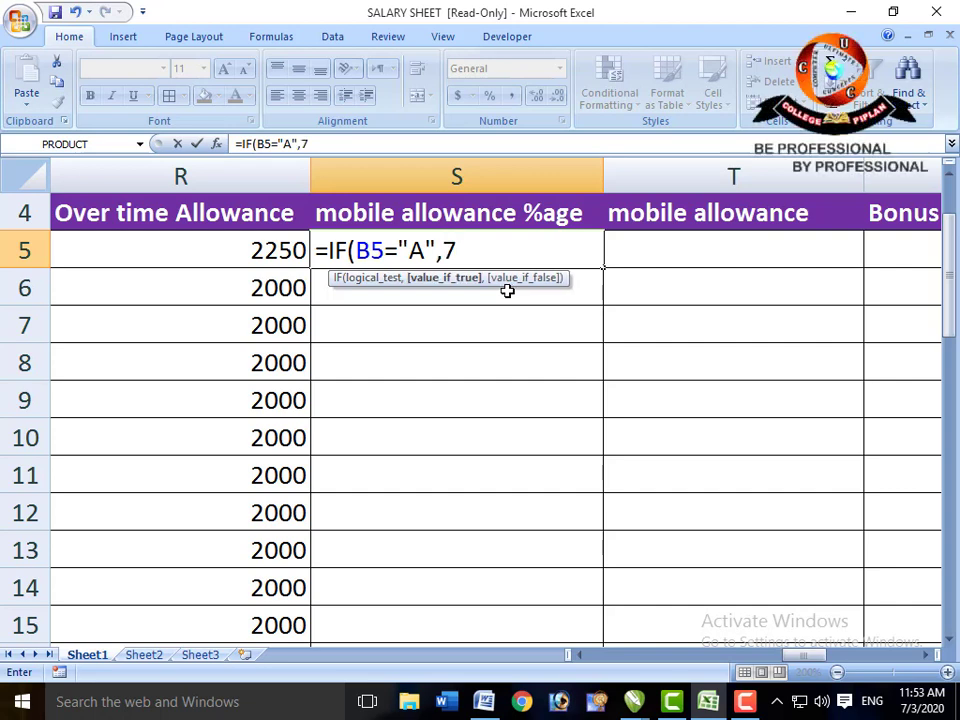
type("%,I")
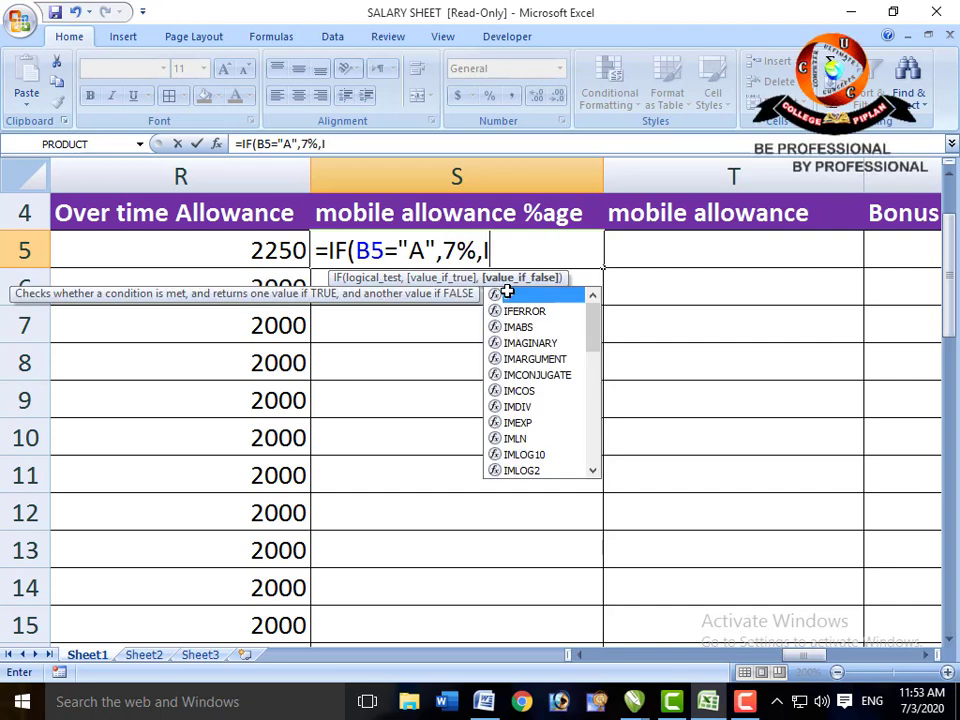
type("F(")
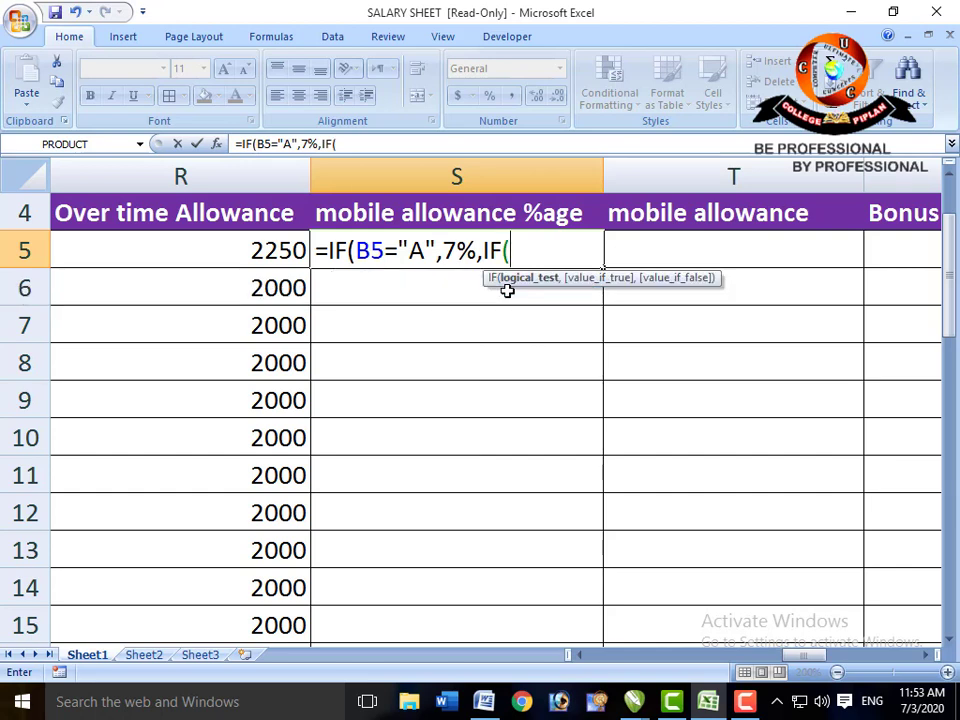
type("B5=")
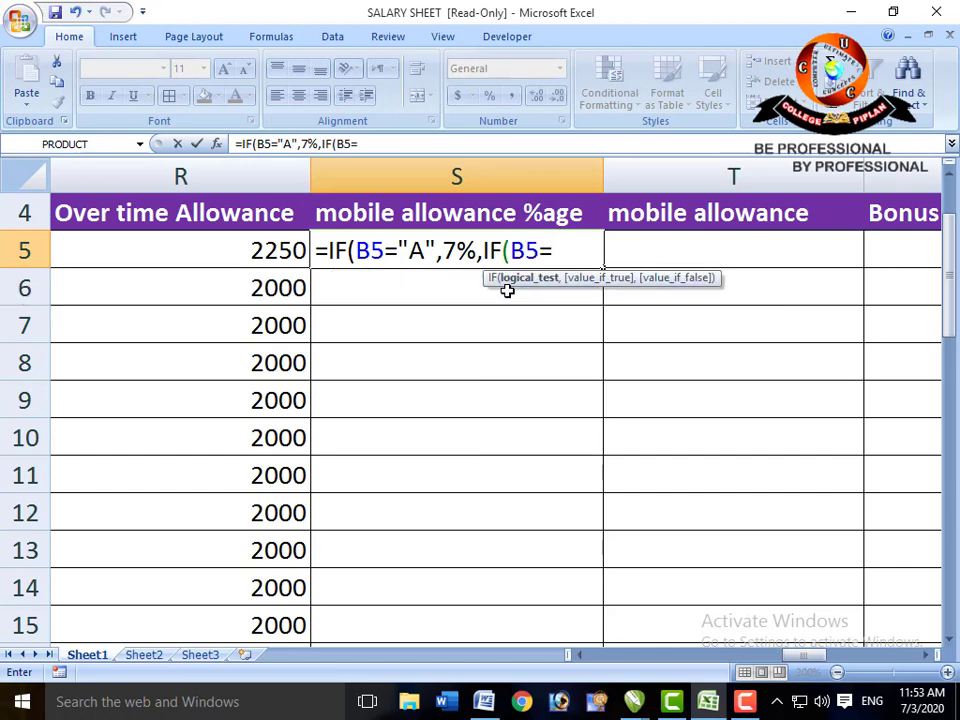
type("\"B")
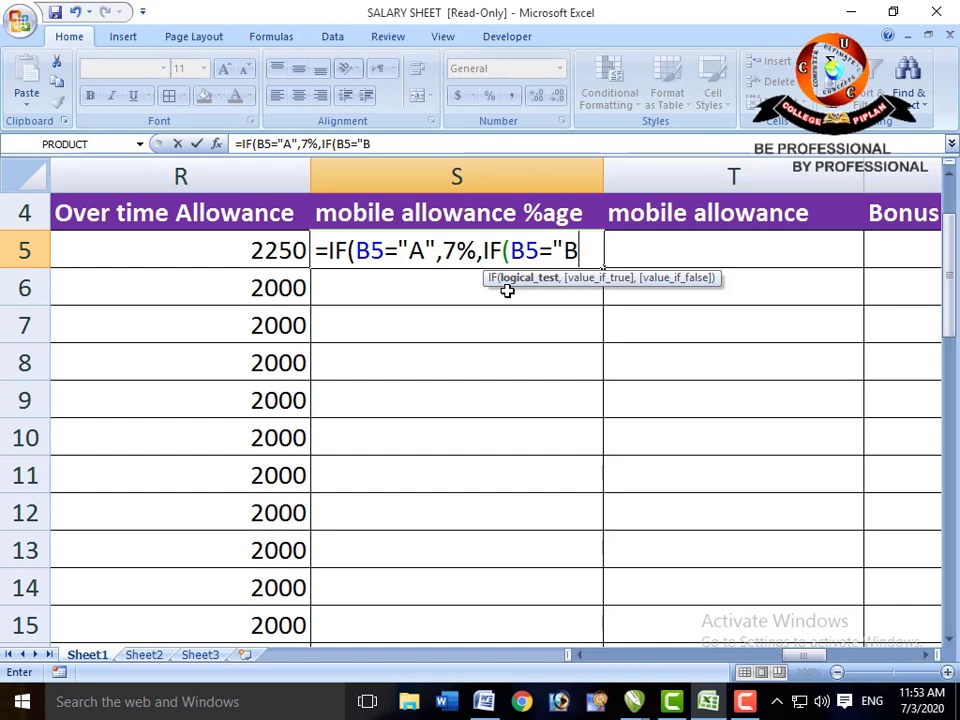
type("\",")
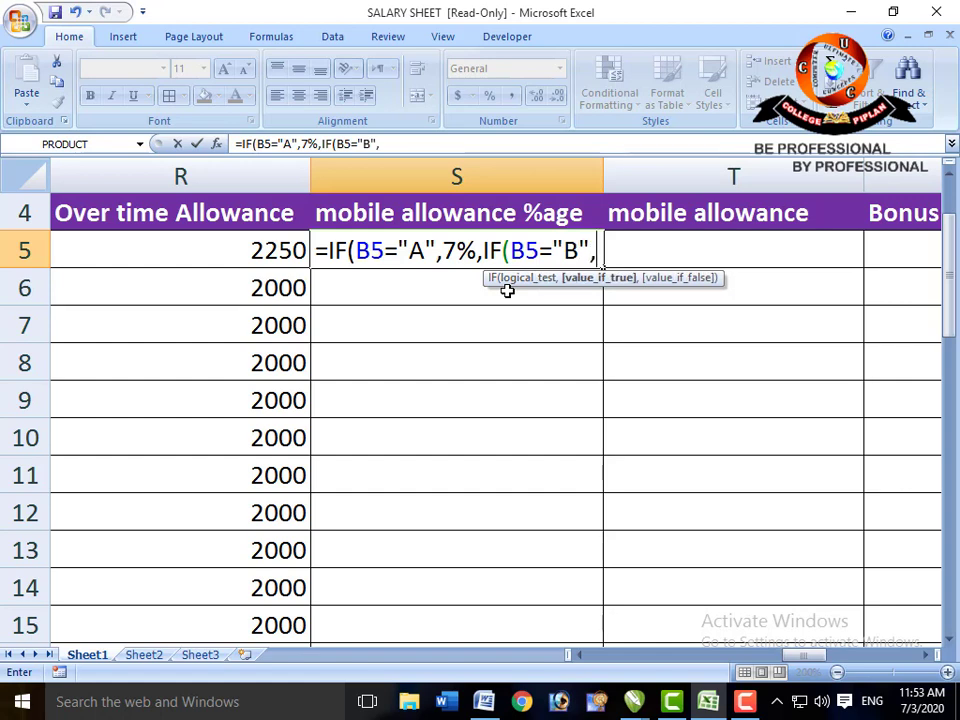
type("5%,IF")
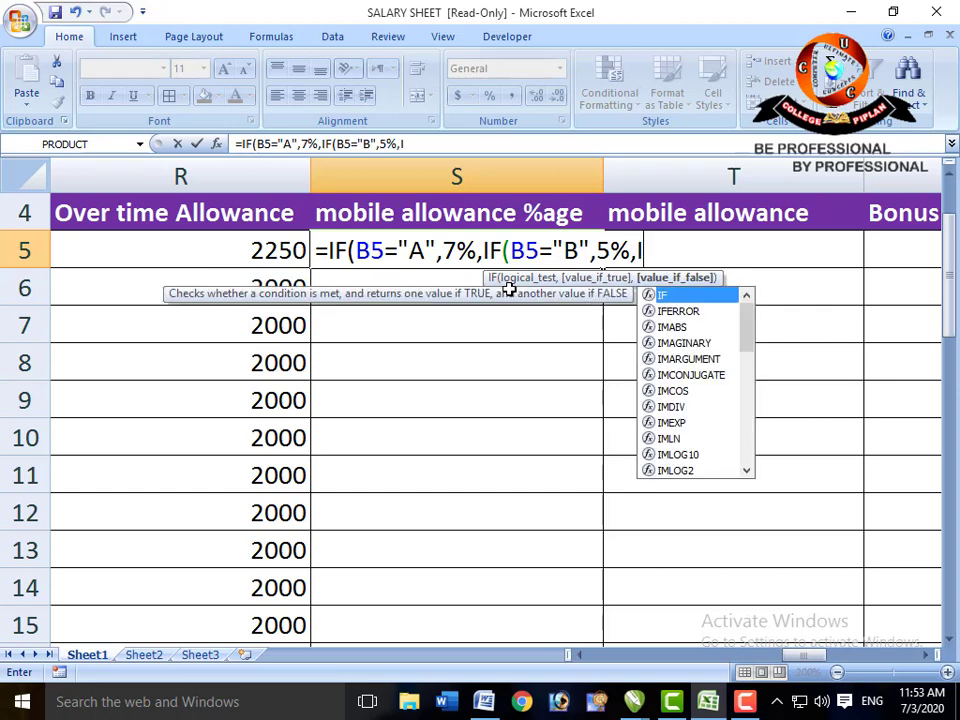
type("(B")
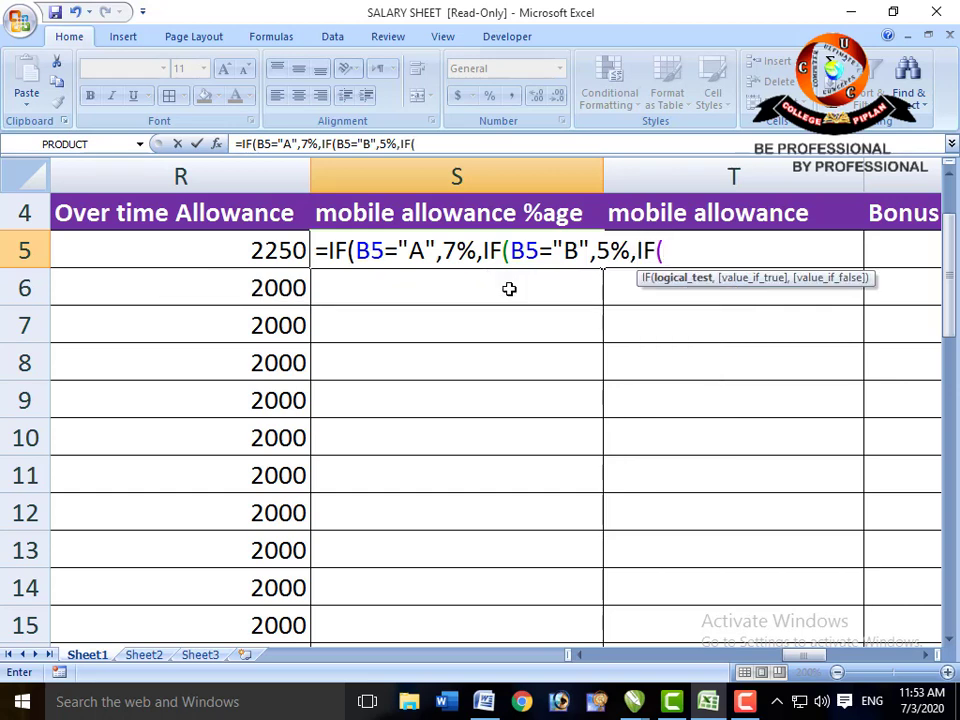
type("5=")
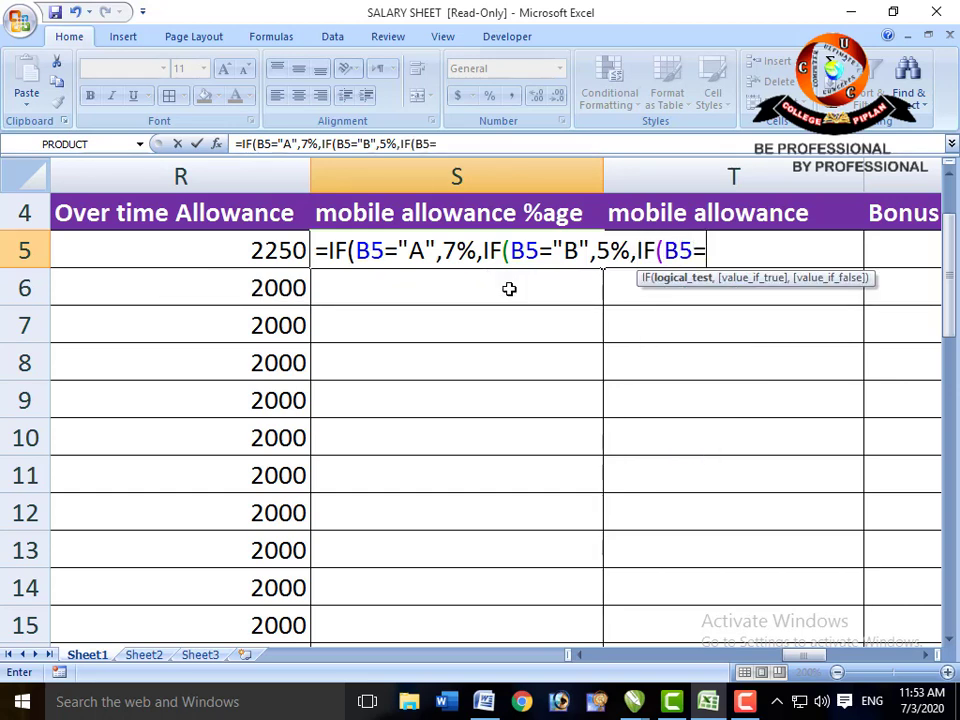
type("\"C\".3%")
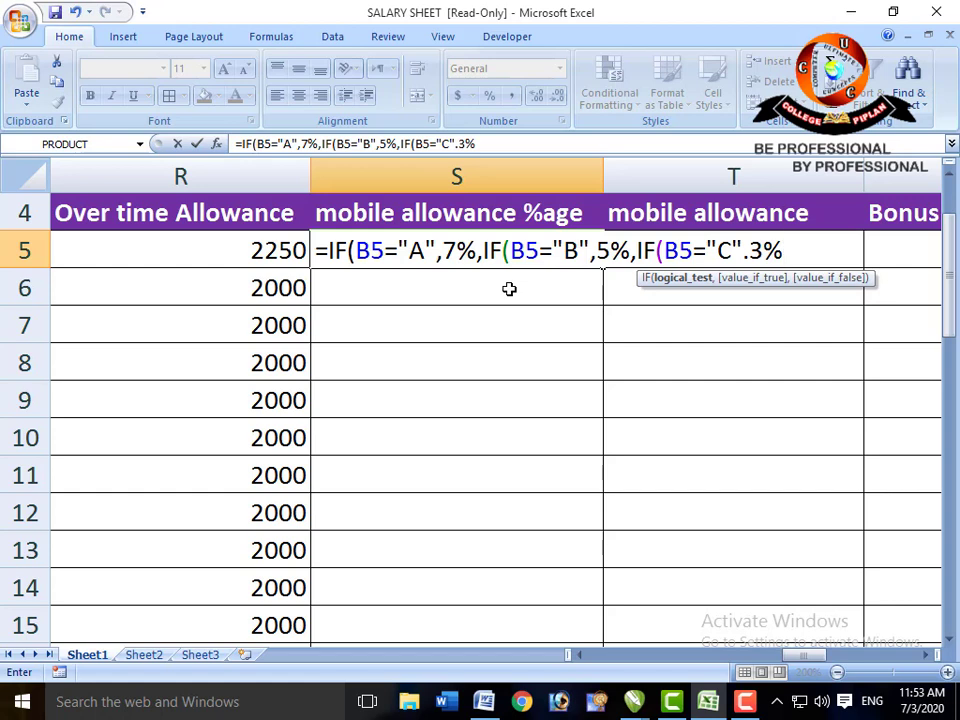
key("BackSpace")
key("BackSpace")
key("BackSpace")
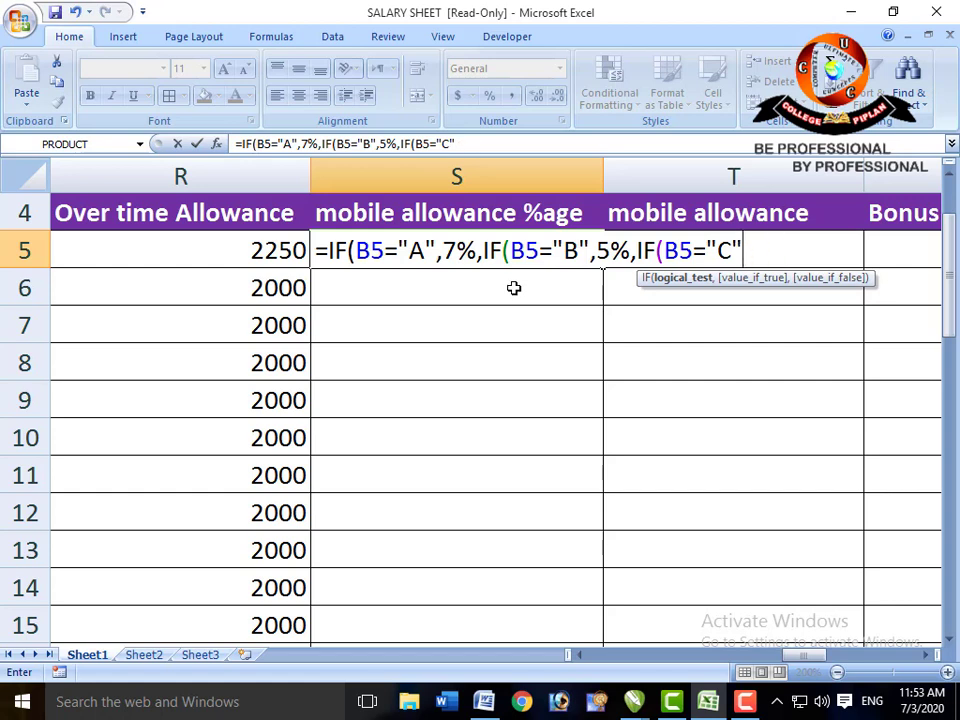
type(",3%")
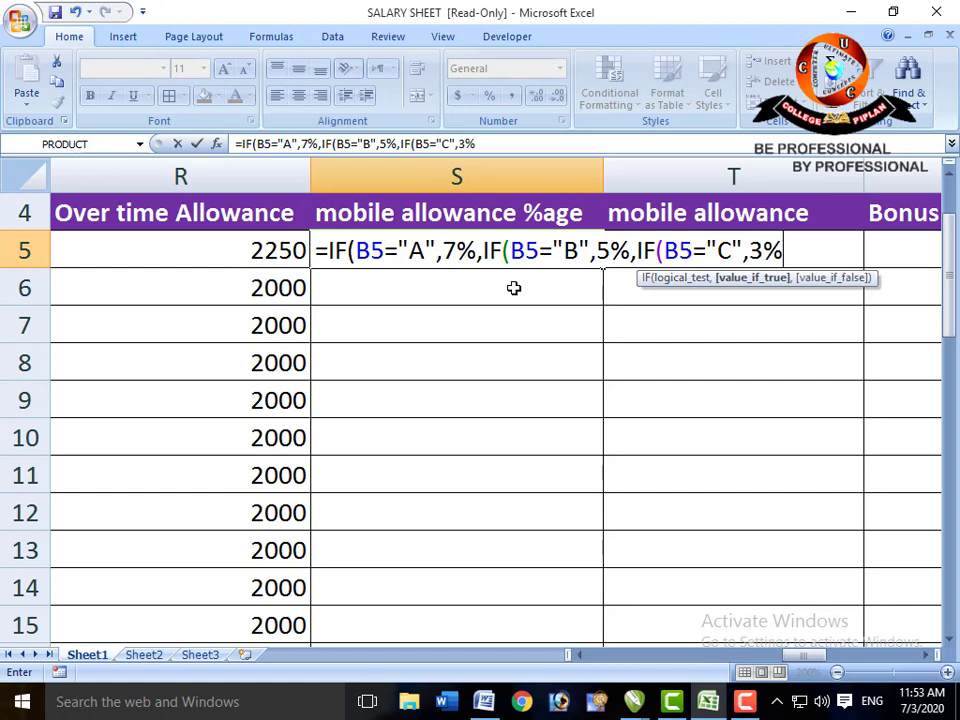
type(")))")
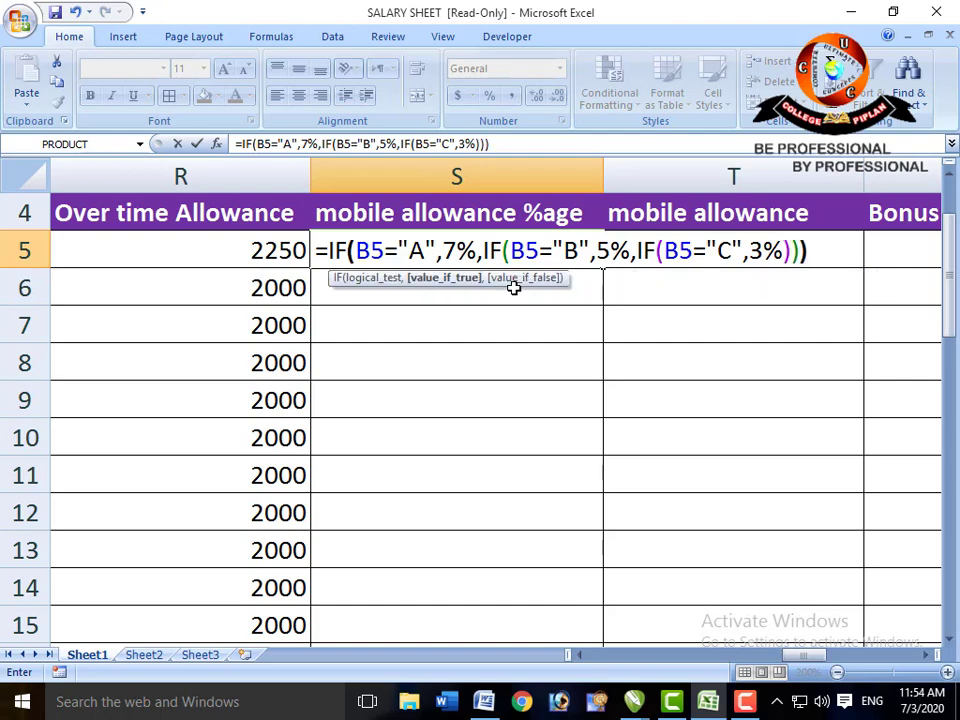
key("Return")
- Format the mobile allowance %age cell S5 as Percentage with no decimal places
key("Up")
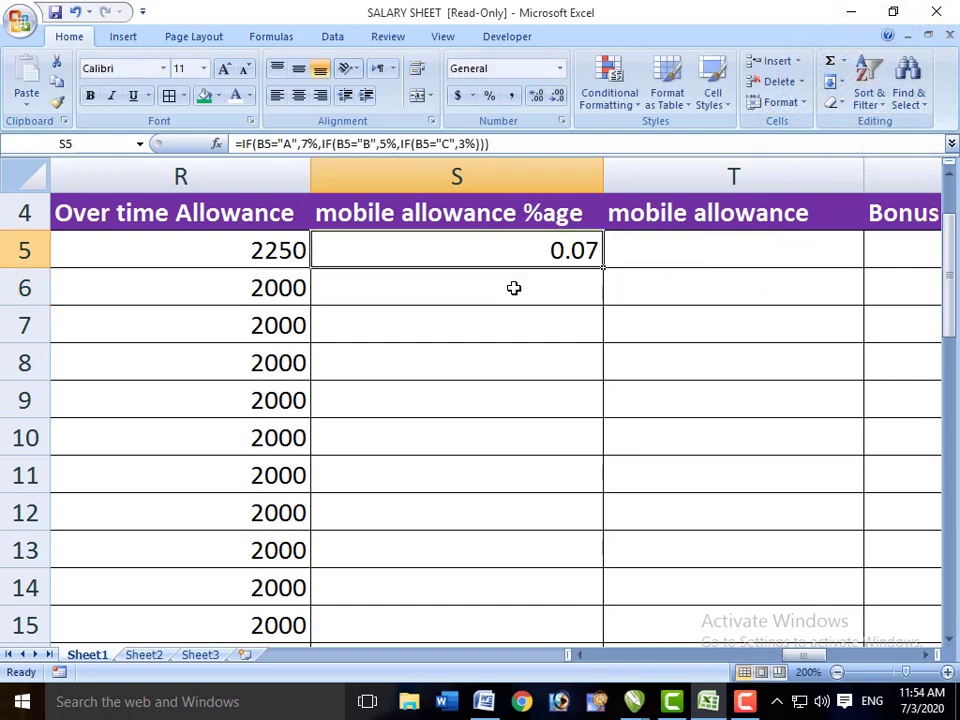
left_click(560, 68)
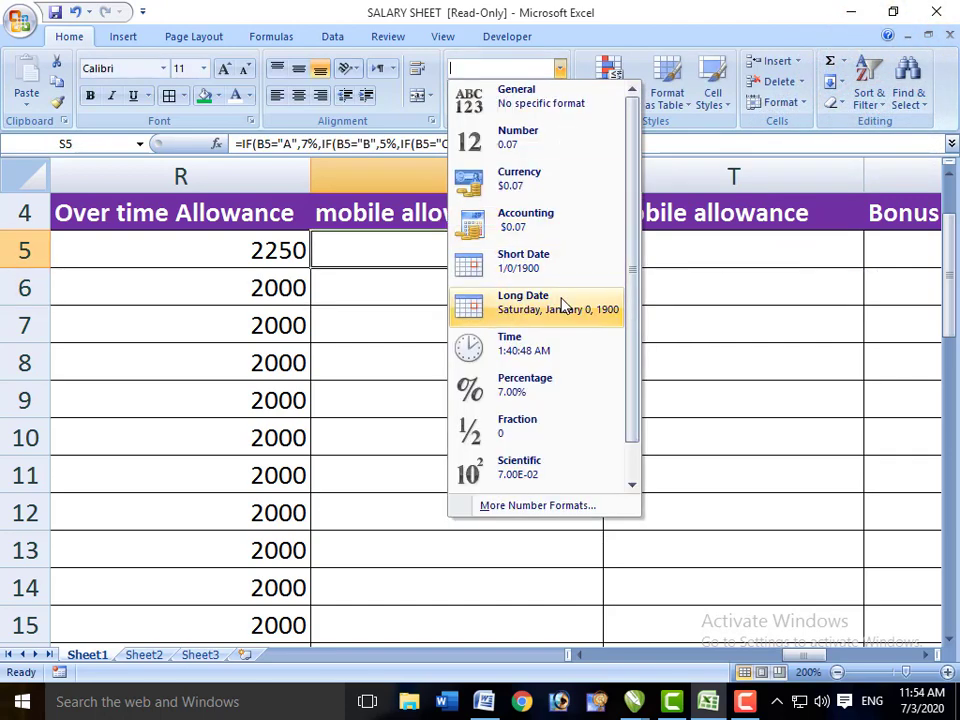
left_click(540, 388)
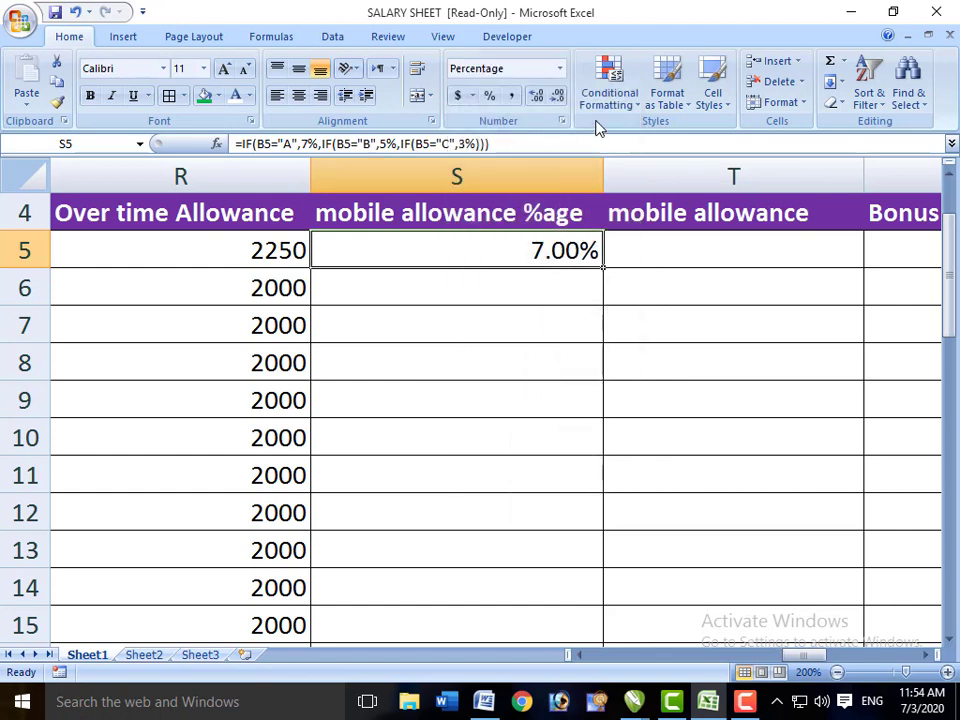
double_click(561, 104)
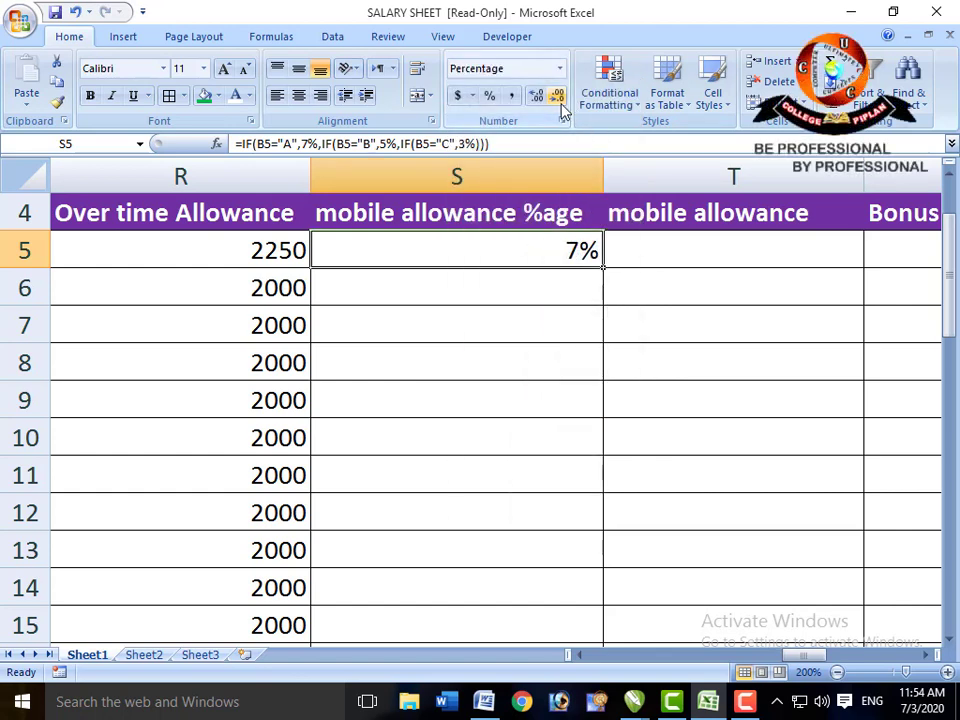
- Calculate the mobile allowance in T5 with the formula =S5*F5
key("Right")
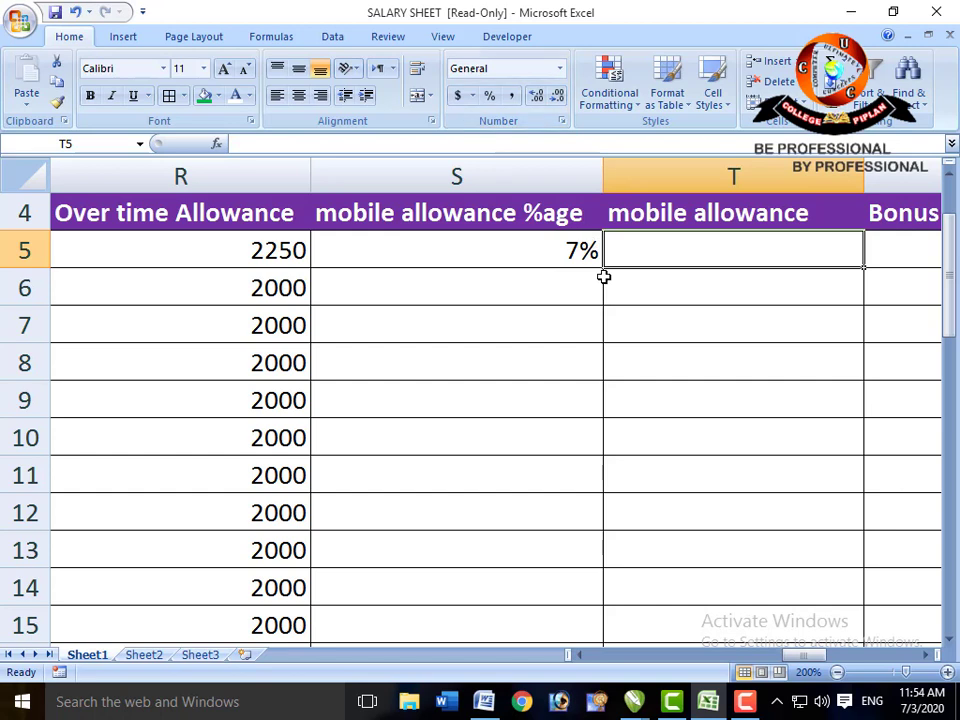
type("=")
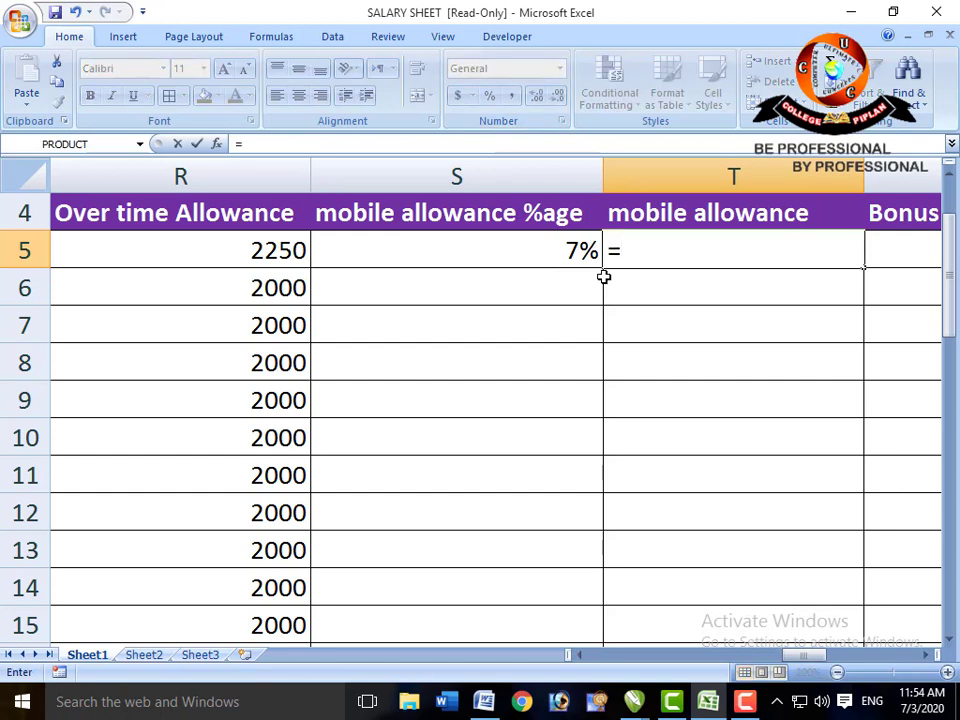
key("Left")
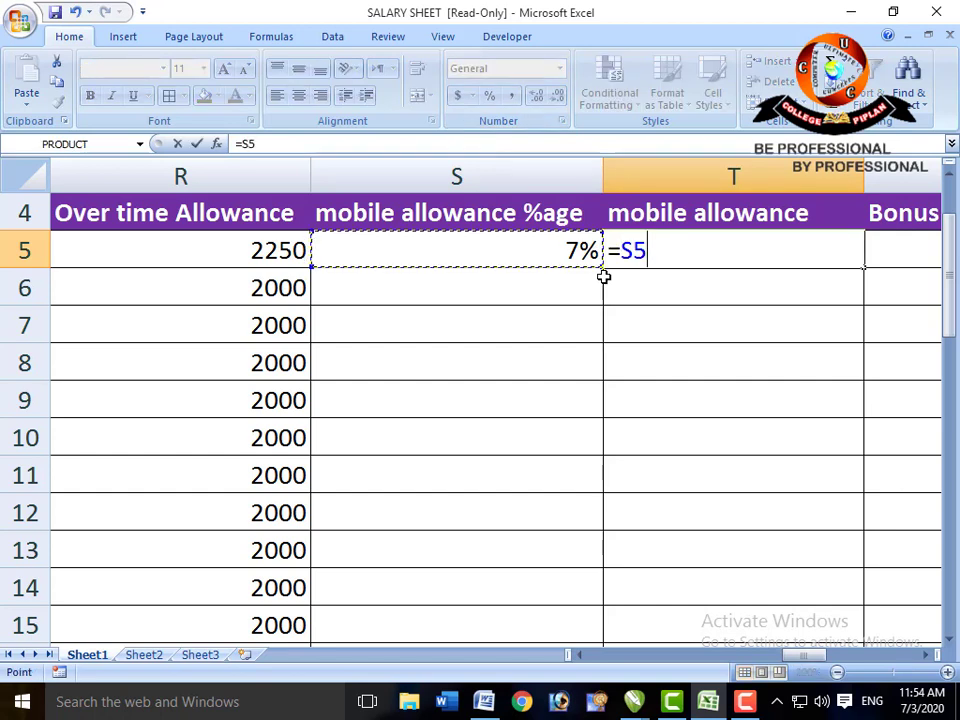
type("*F")
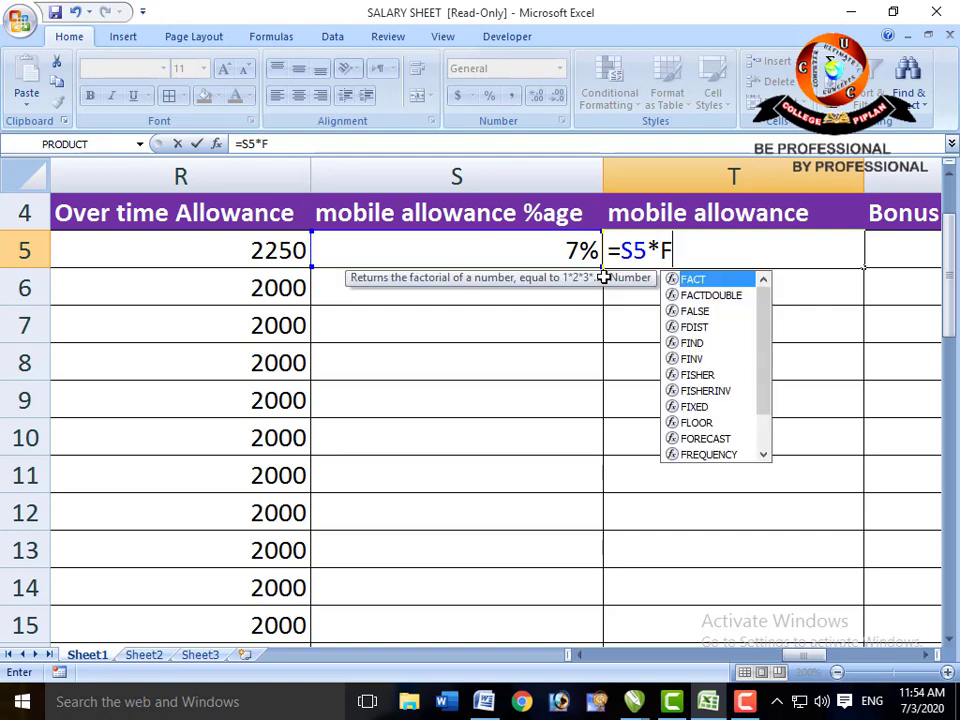
type("5")
key("Return")
key("Up")
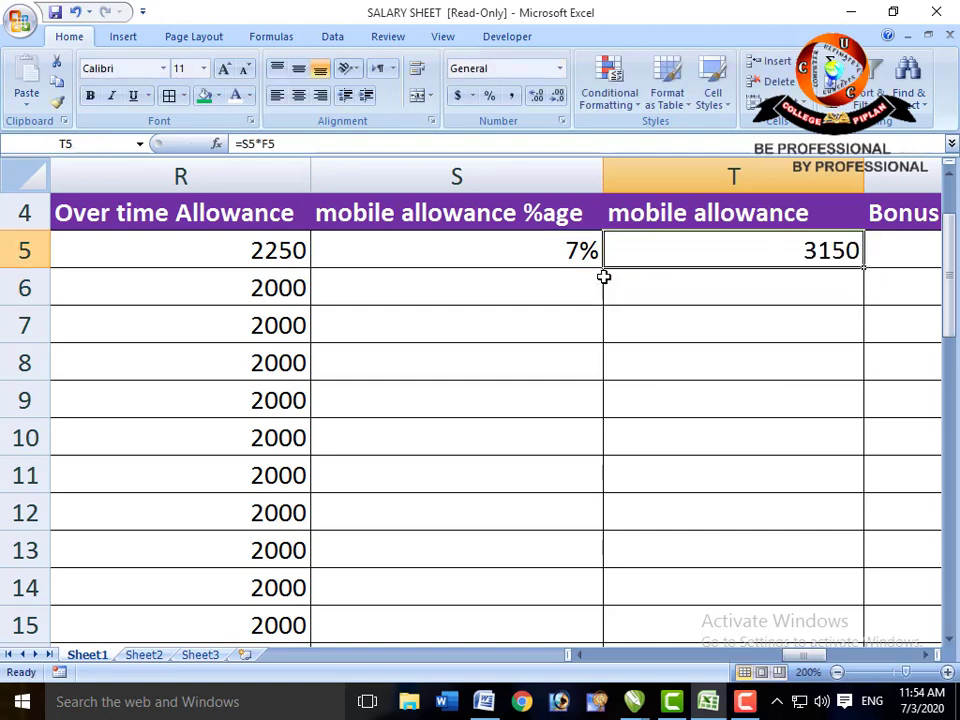
- Enter 6% in the Bonus %age cell U5
key("Right")
key("Right")
key("Left")
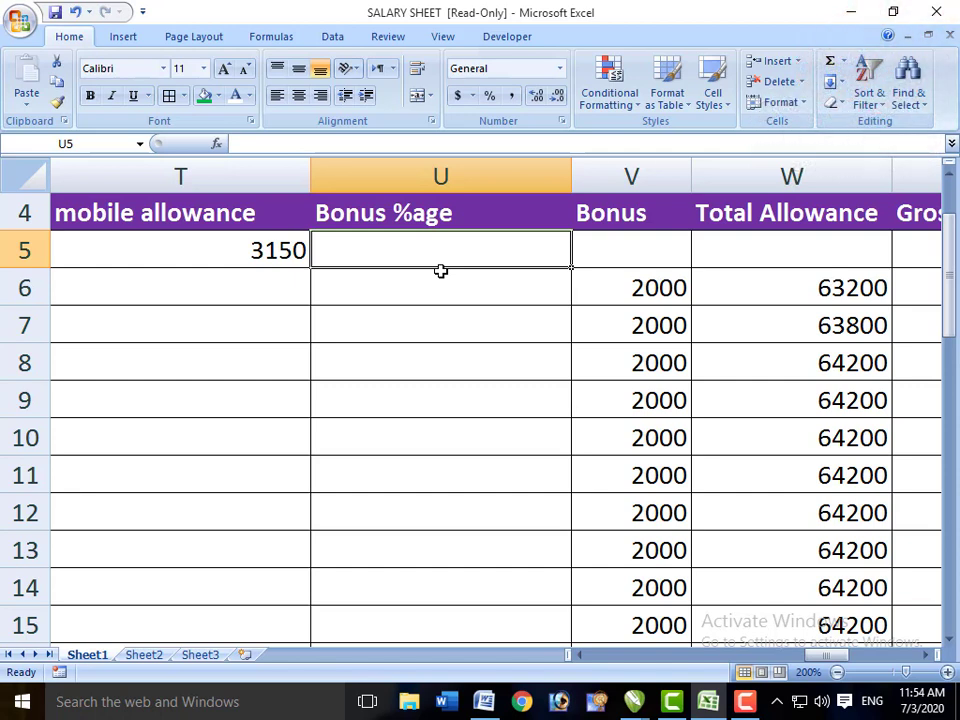
type("6")
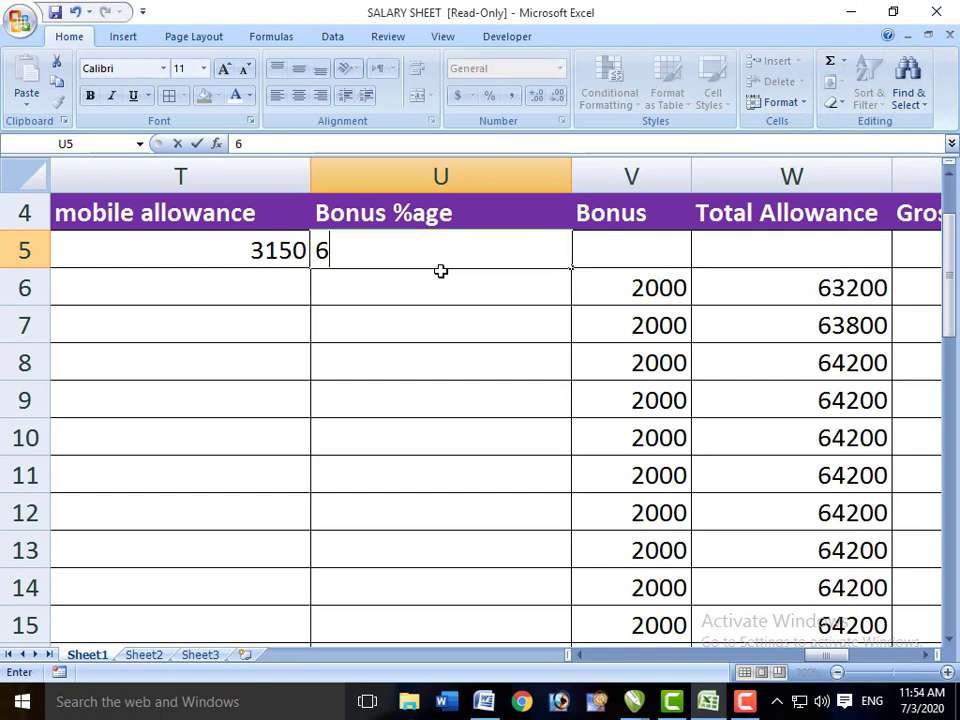
type("%")
key("Tab")
- Calculate the Bonus in V5 with the formula =U5*F5
type("=")
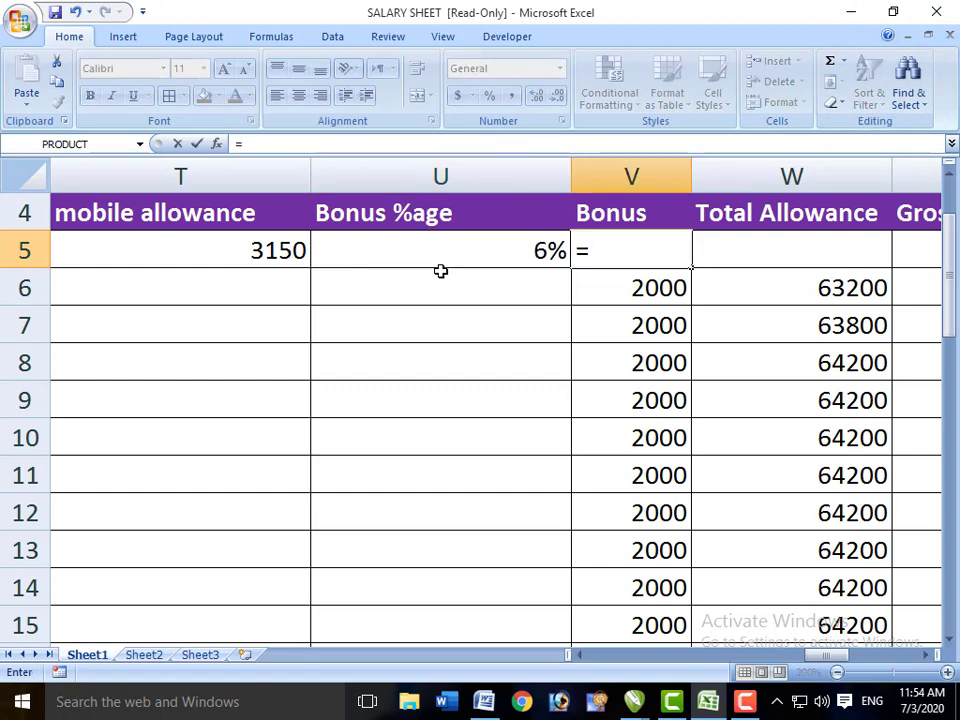
left_click(440, 270)
type("*")
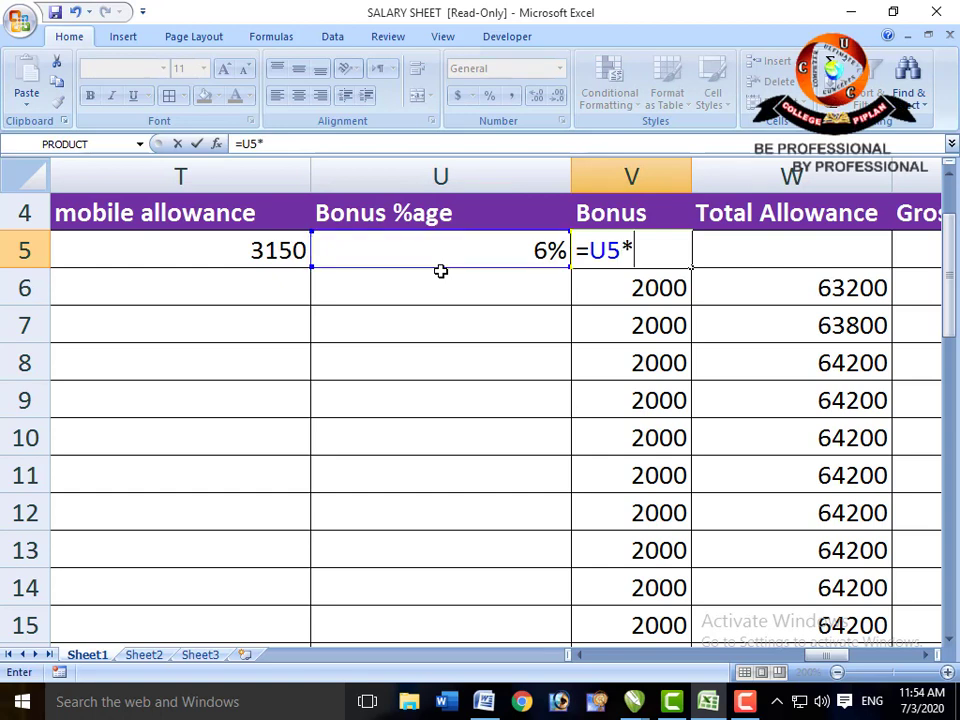
type("F5")
key("Return")
key("Up")
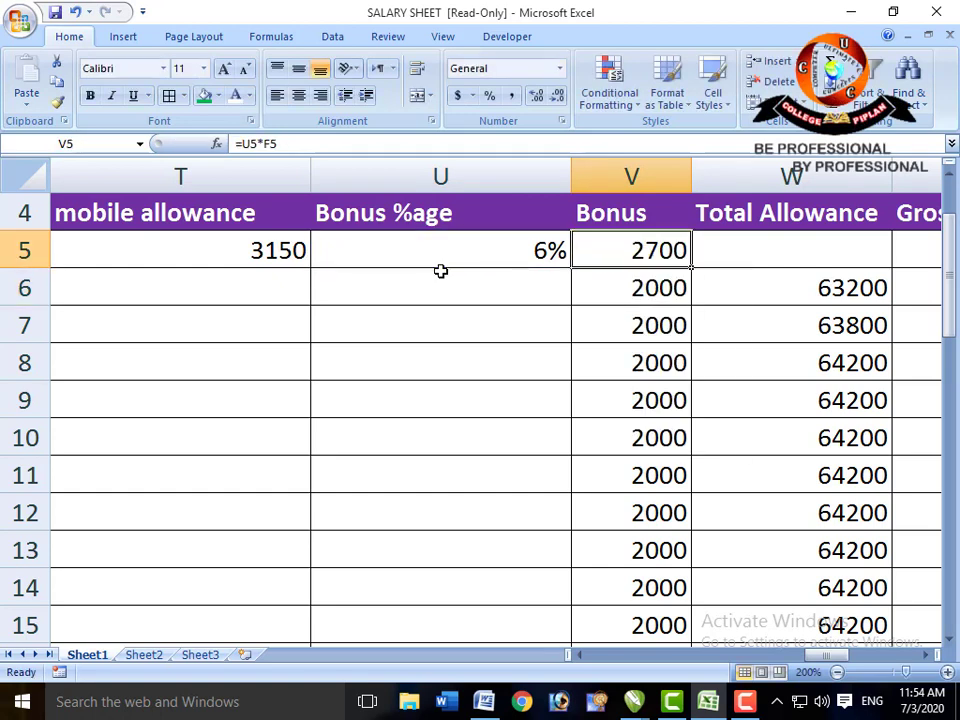
- Clear the old Bonus and Total Allowance values in V6:W10
key("Right")
key("Left")
key("Down")
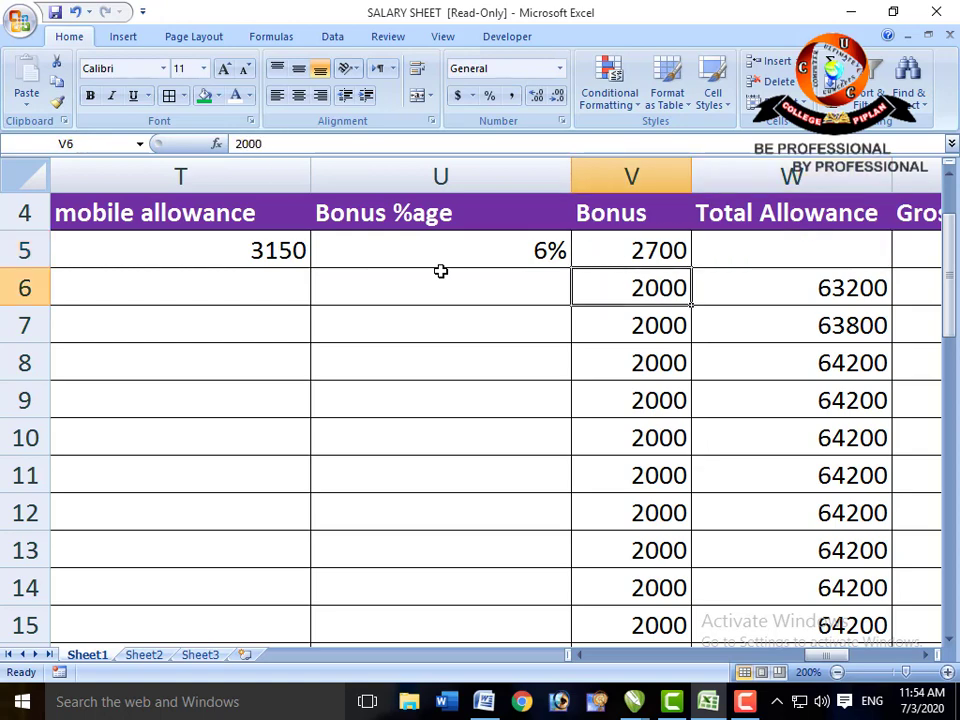
key("shift+Right")
key("shift+Down")
key("shift+Down")
key("shift+Down")
key("shift+Down")
key("Delete")
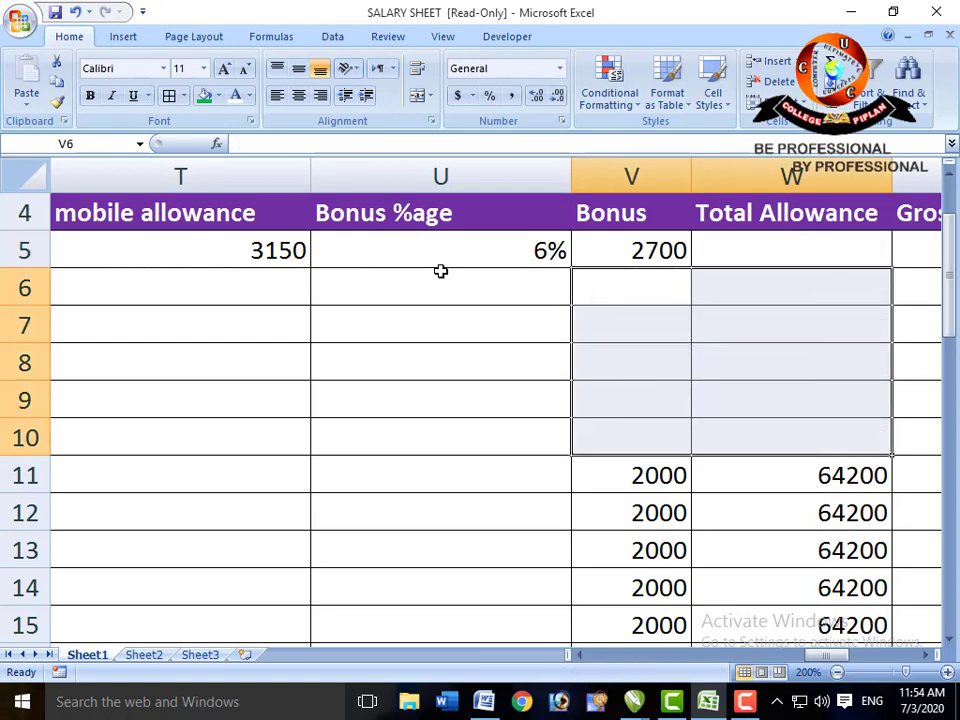
- Clear the old values from Gross salary through Net salary in the range X5:AC14
key("Up")
key("Right")
key("Right")
key("shift+Right")
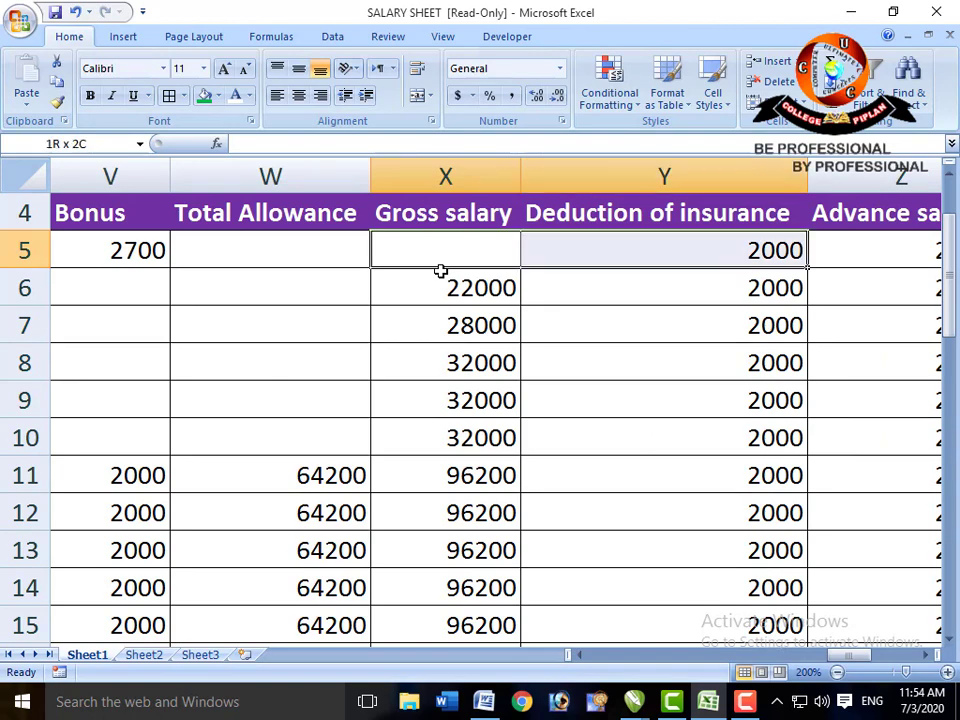
key("shift+Right")
key("shift+Right")
key("shift+Right")
key("shift+Right")
key("shift+Down")
key("shift+Down")
key("shift+Down")
key("shift+Down")
key("shift+Down")
key("shift+Down")
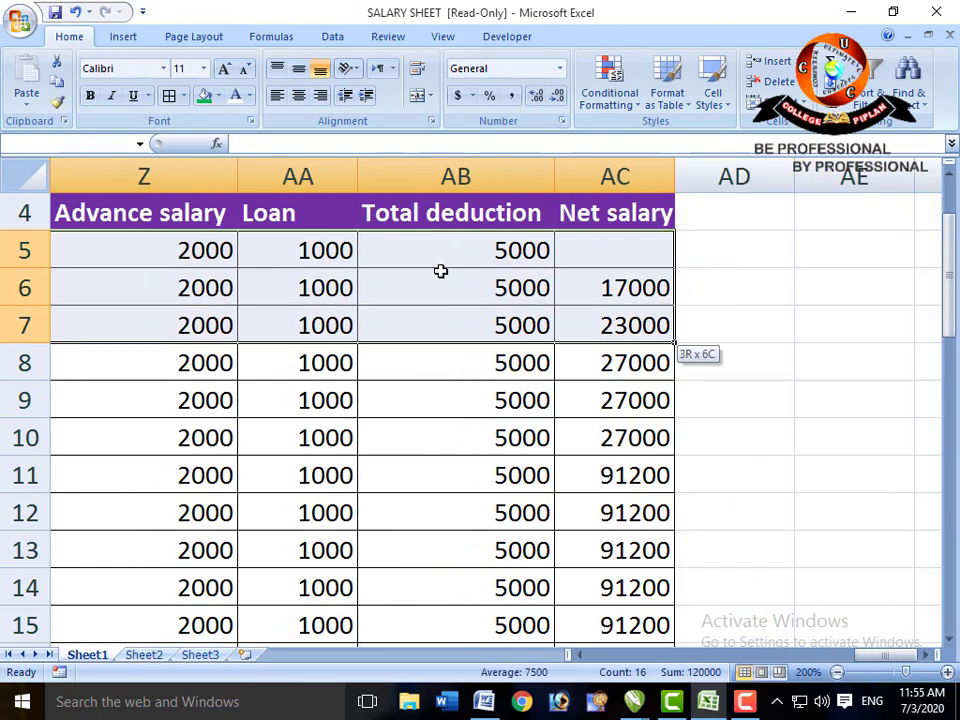
key("shift+Down")
key("shift+Down")
key("shift+Down")
key("Delete")
- Start a SUM formula in the Total Allowance cell W5 with the medical allowance H5 as its first argument
key("Left")
key("Left")
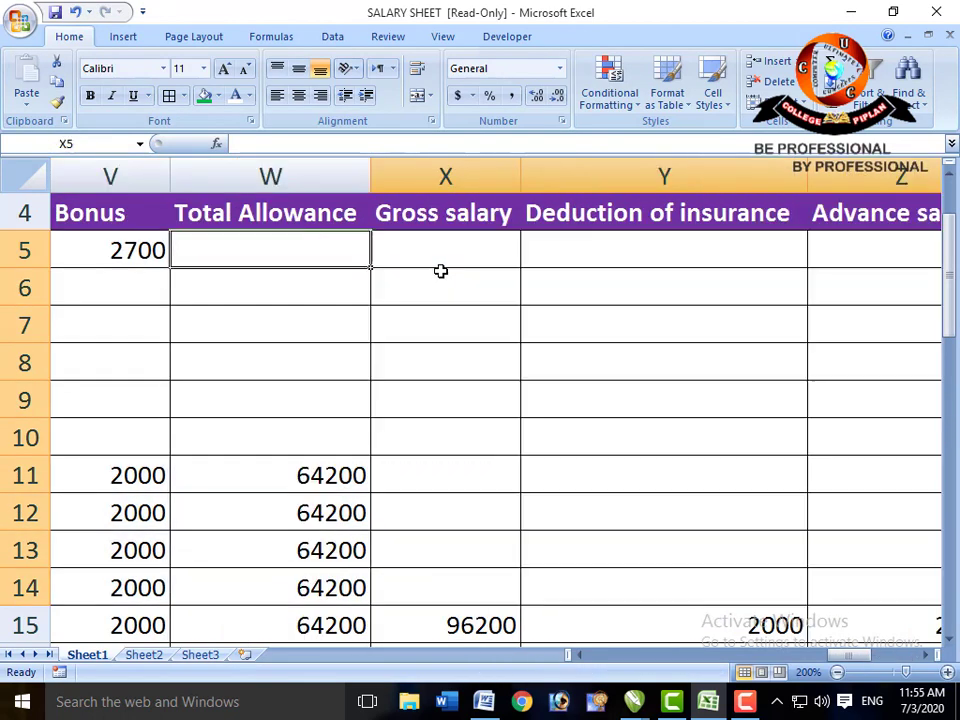
key("Right")
key("Left")
key("Left")
key("Right")
key("Right")
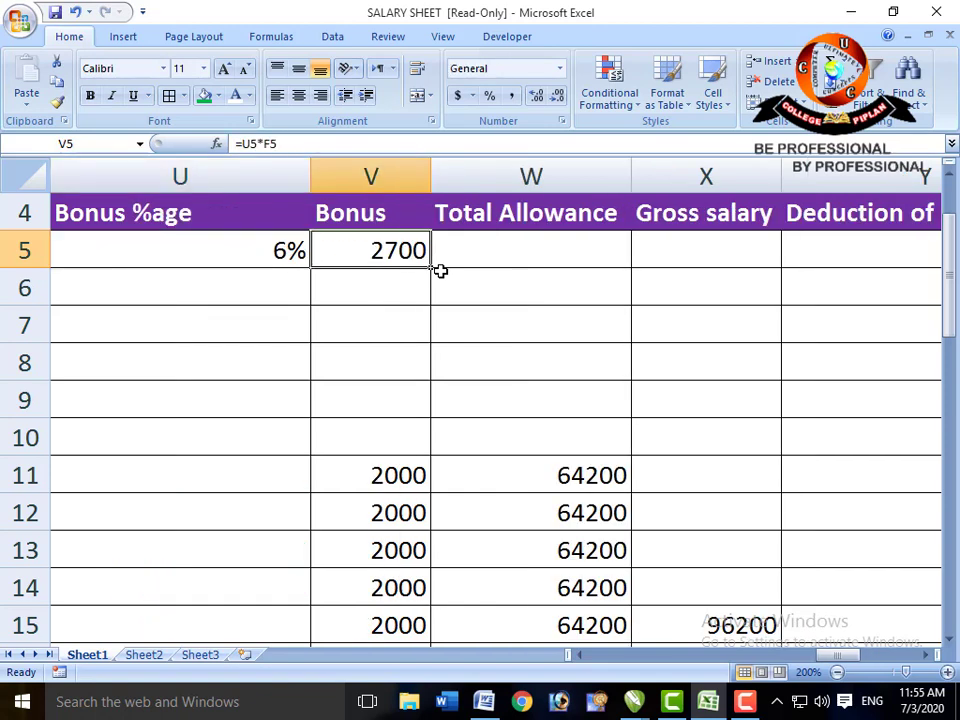
type("=")
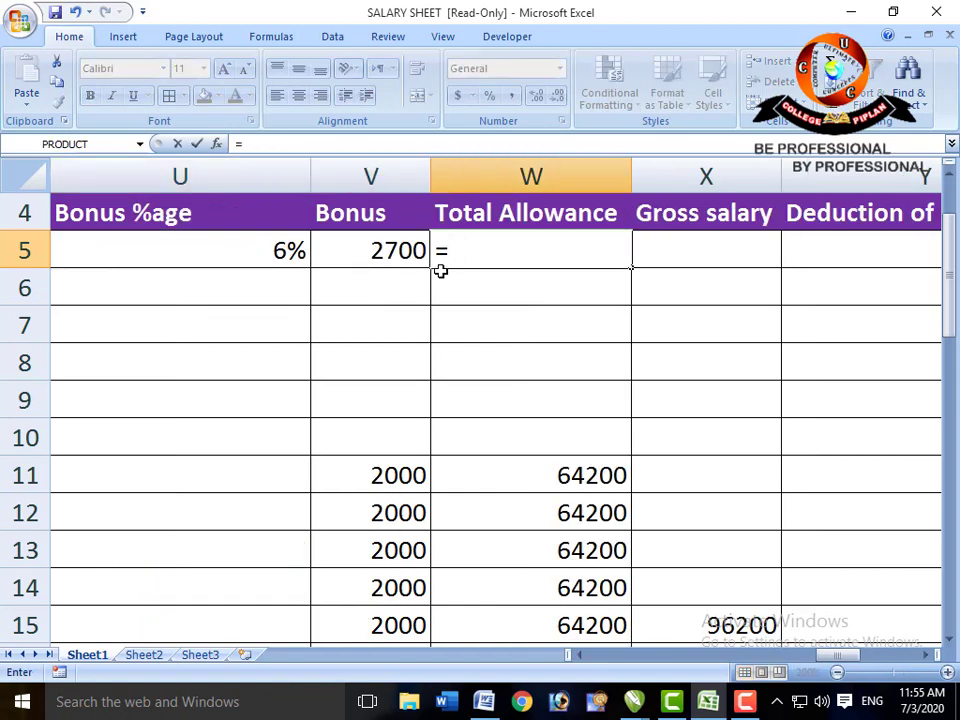
type("SU")
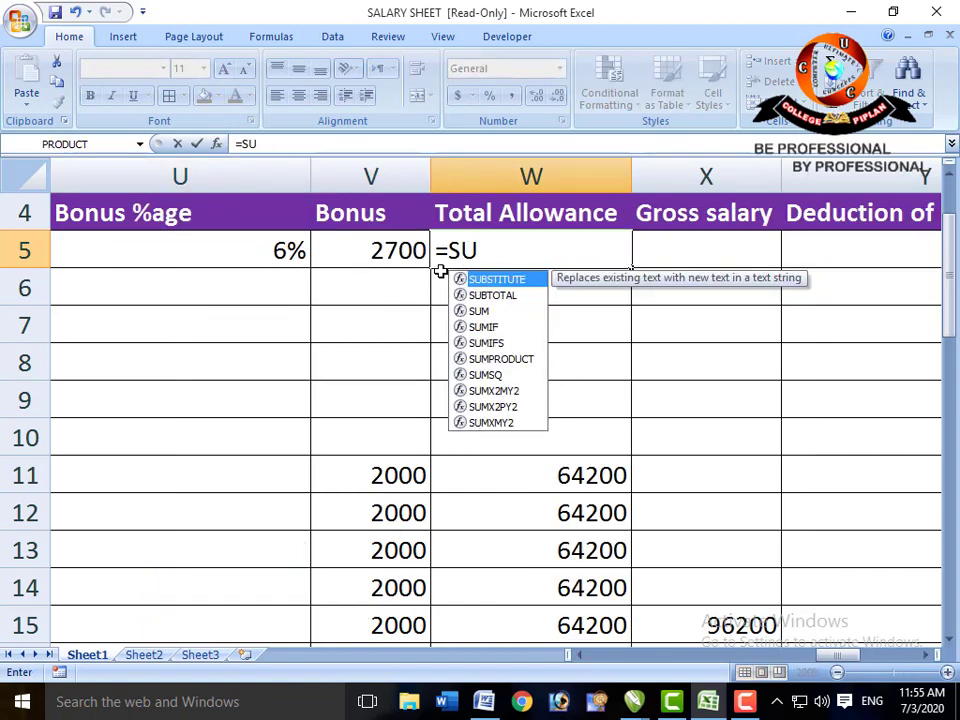
type("M(")
key("Left")
key("Left")
key("Left")
key("Left")
key("Left")
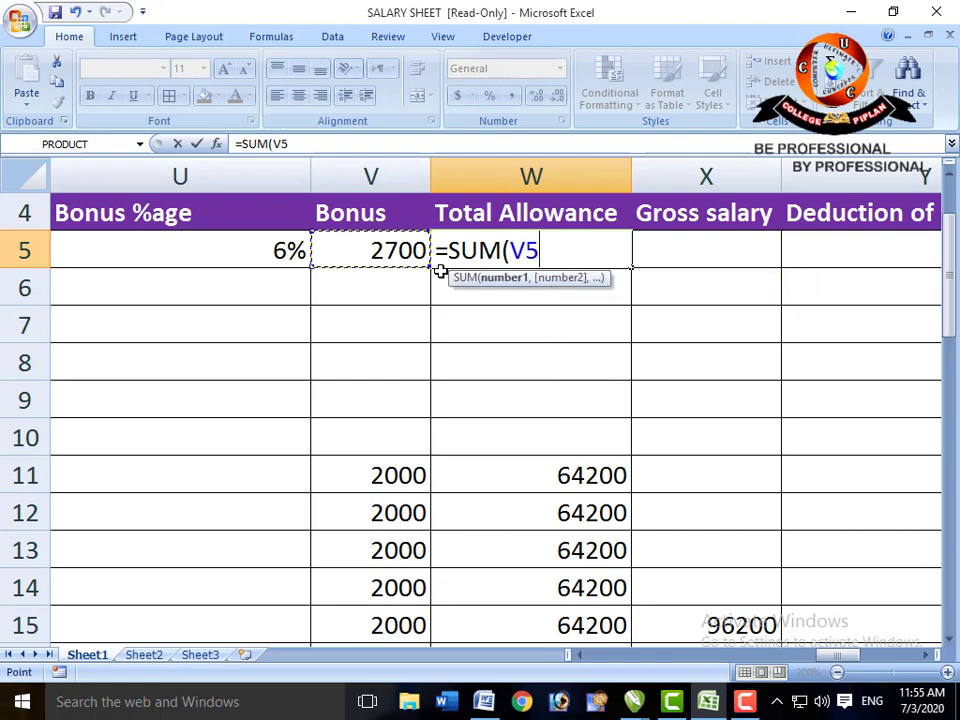
key("Left")
key("Left")
key("Left")
key("Left")
key("Left")
key("Left")
key("Left")
key("Left")
key("Left")
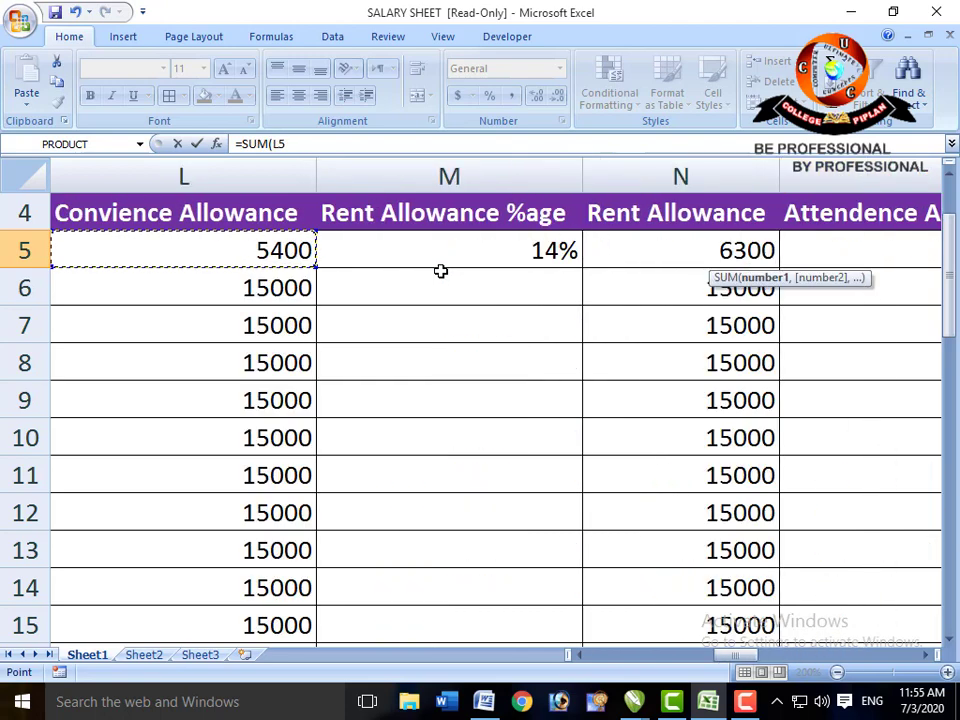
key("Left")
key("Left")
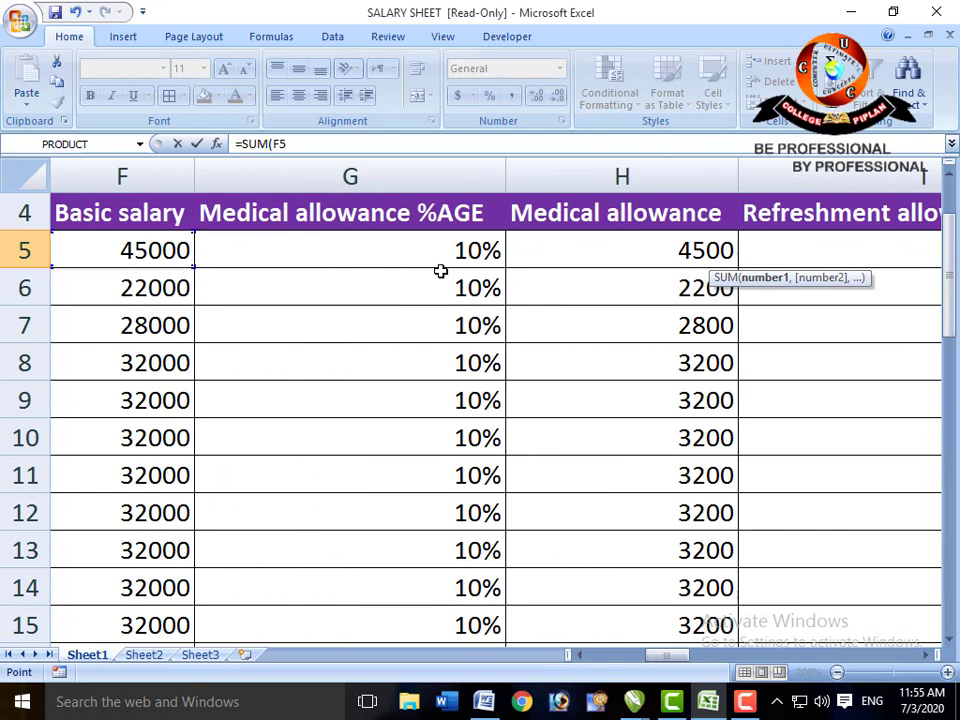
key("Left")
key("Right")
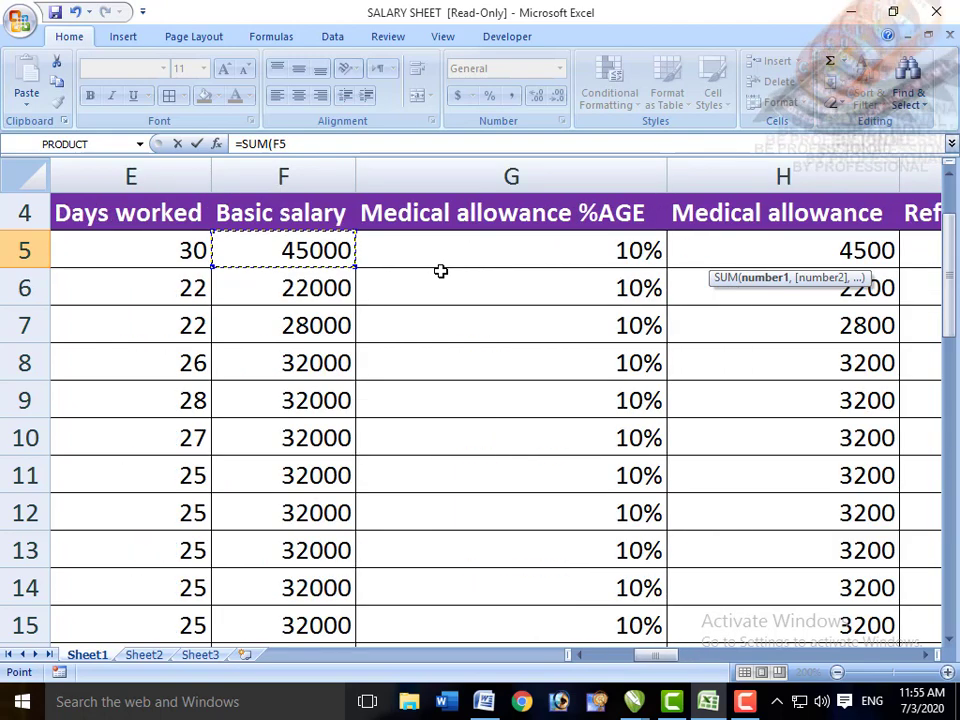
key("Left")
key("Left")
key("Right")
key("Right")
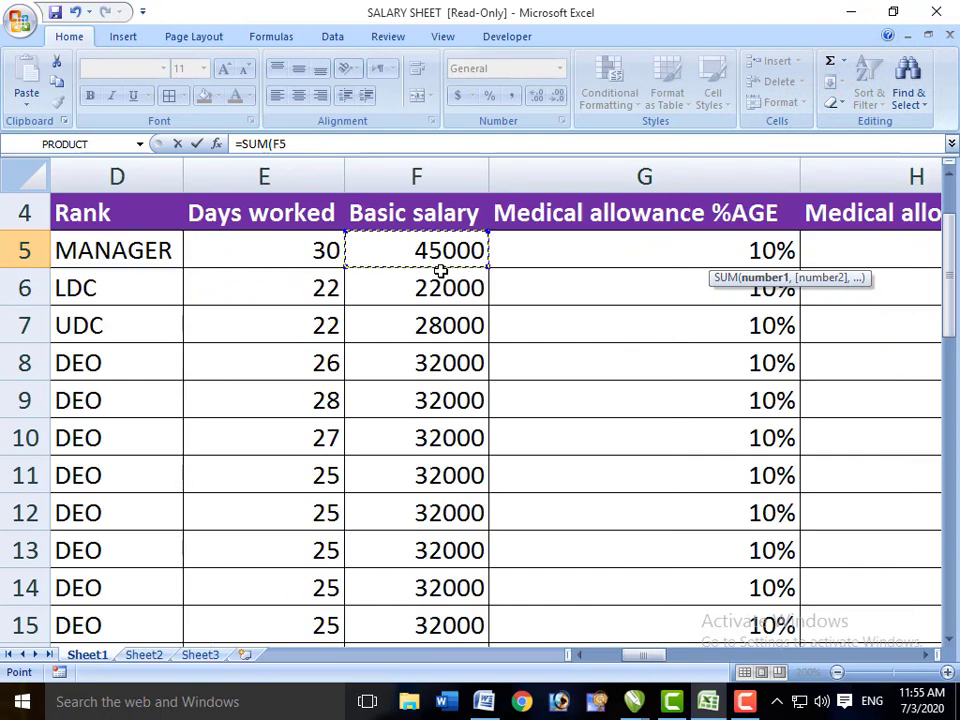
key("Right")
key("Right")
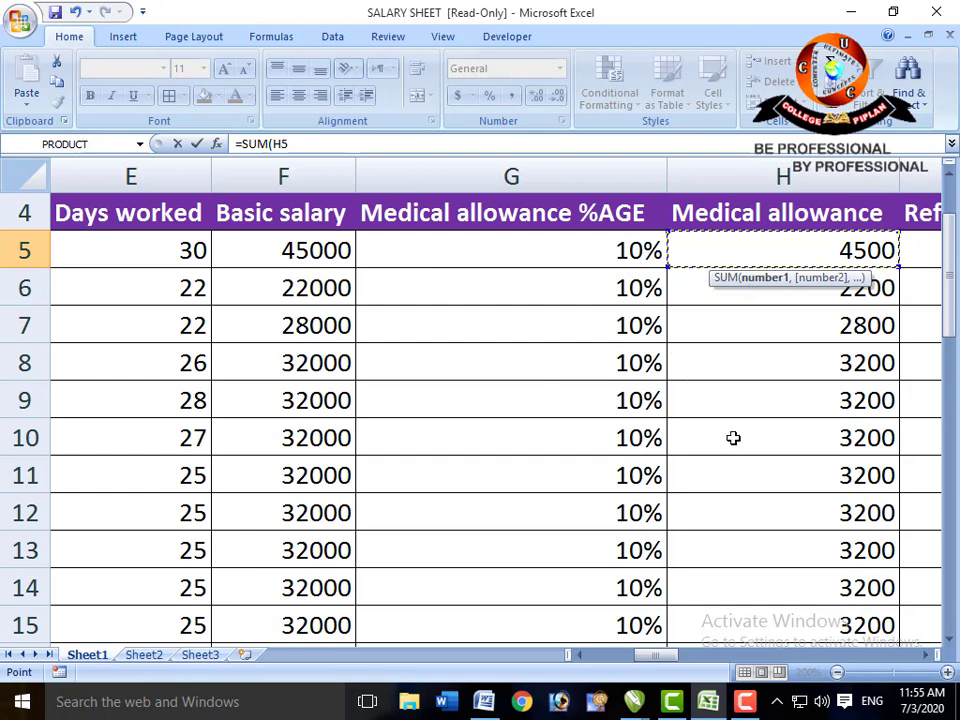
- Add the refreshment allowance J5 and the Convience Allowance L5 as further arguments of the SUM formula
left_click(924, 655)
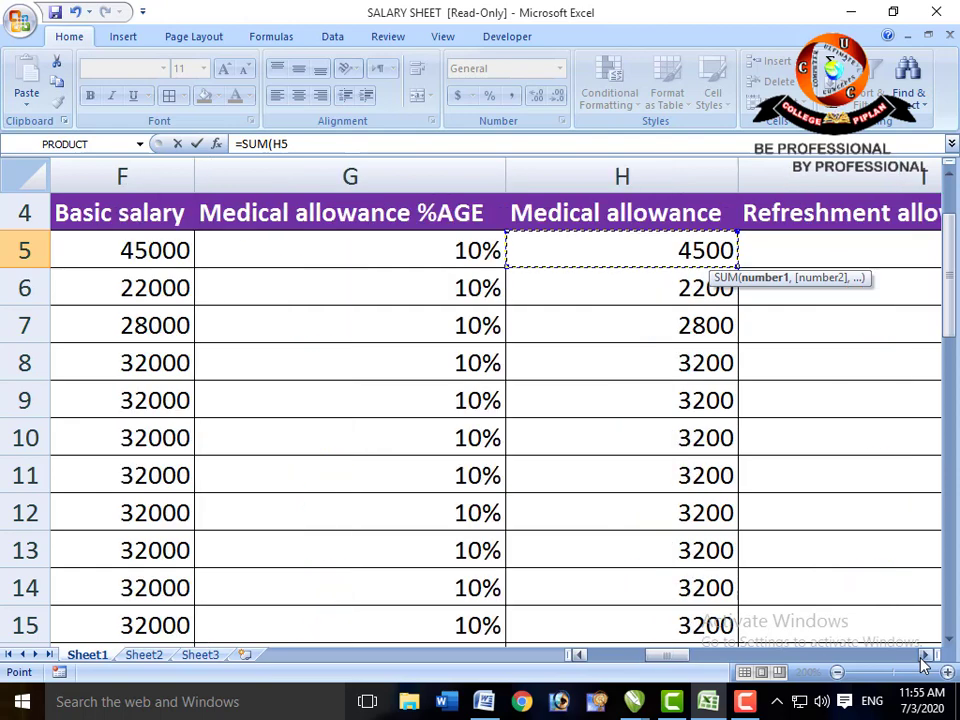
left_click(924, 655)
left_click(924, 655)
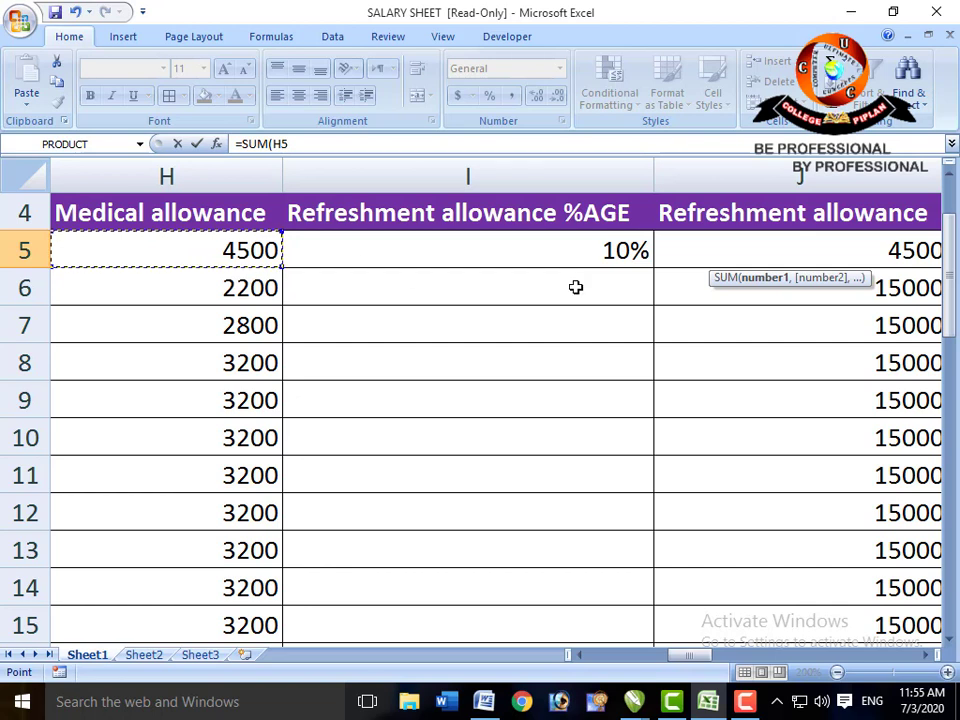
type(",")
left_click(763, 255)
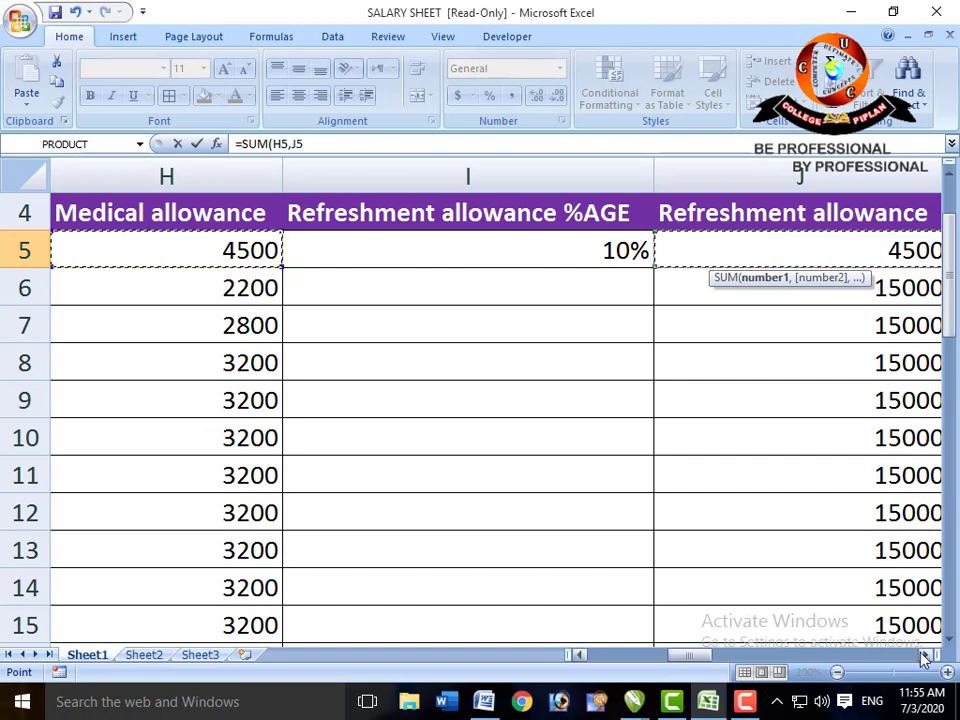
left_click(921, 655)
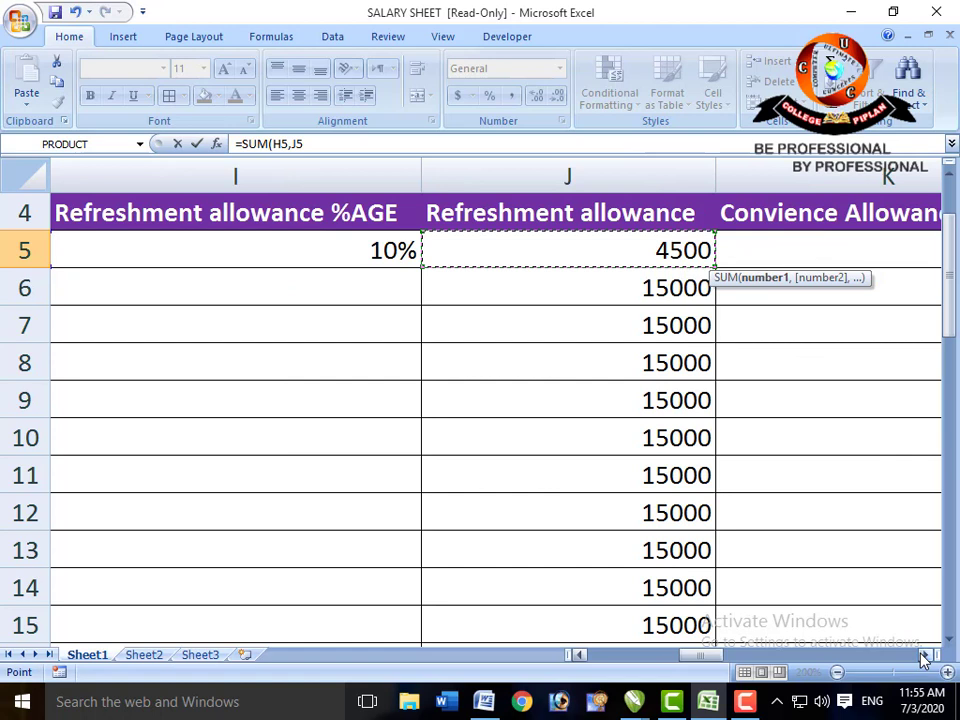
left_click(921, 655)
left_click(921, 655)
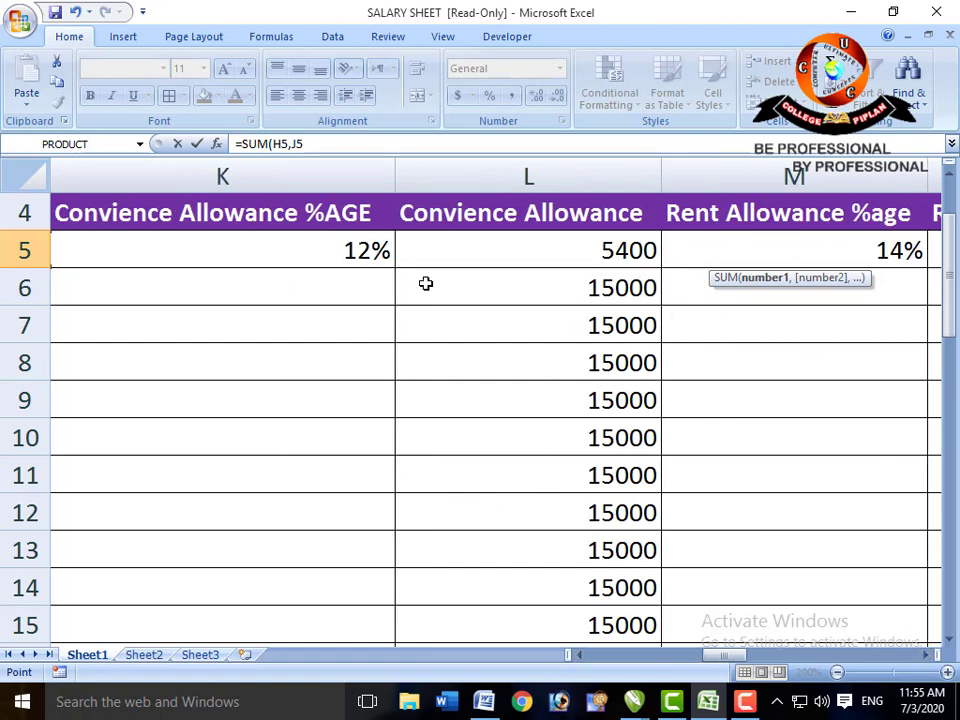
type(",")
left_click(497, 248)
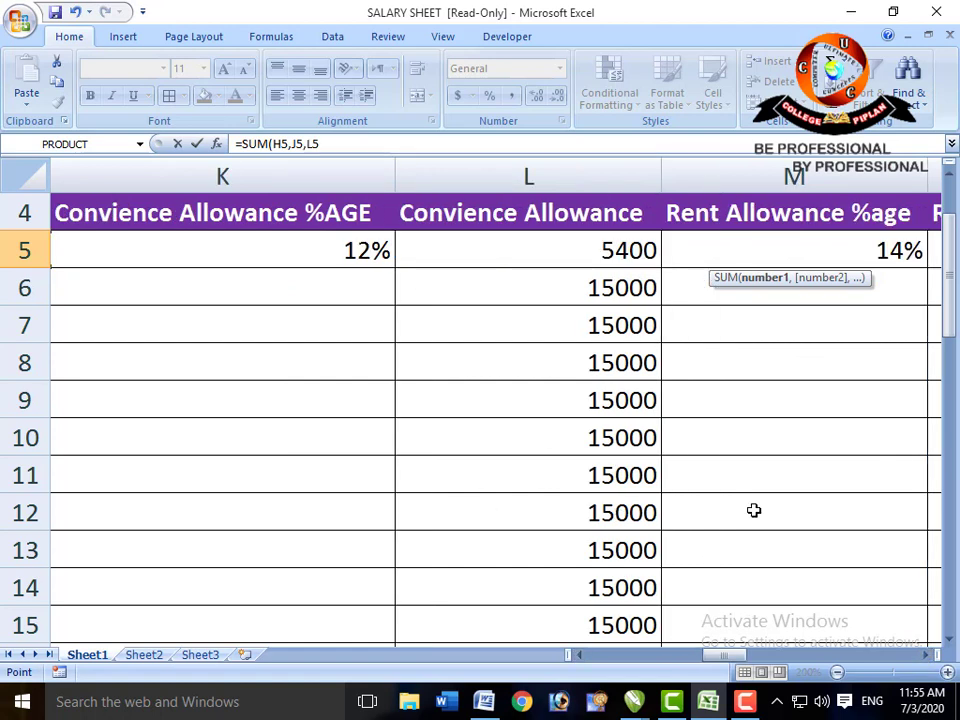
- Extend the SUM formula with the rent, attendance and overtime allowance amounts N5, P5 and R5
left_click(926, 655)
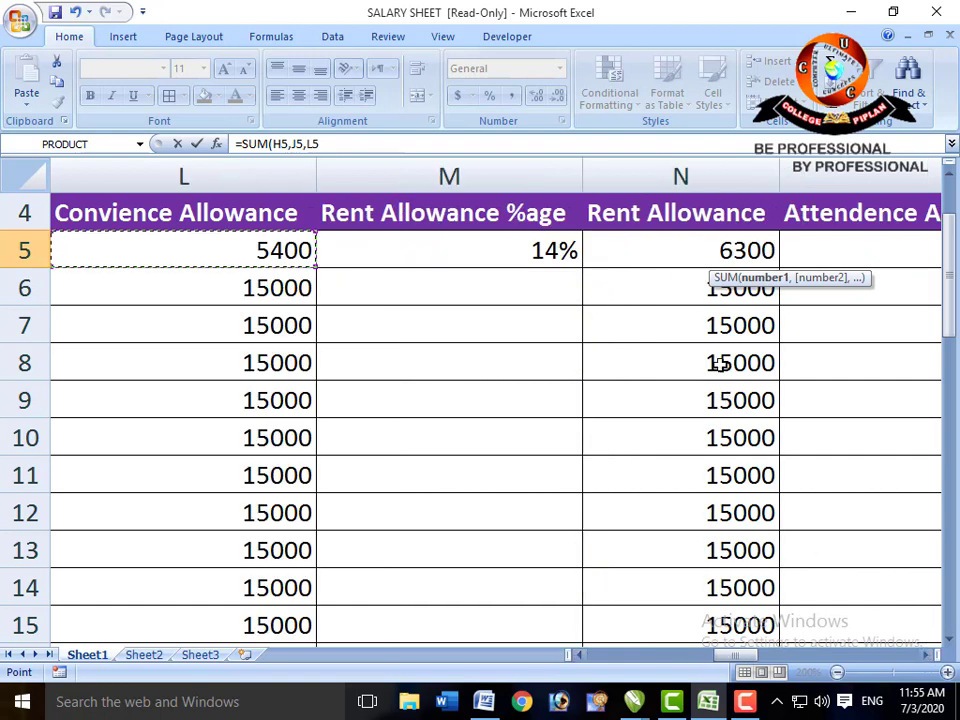
type(",")
left_click(686, 254)
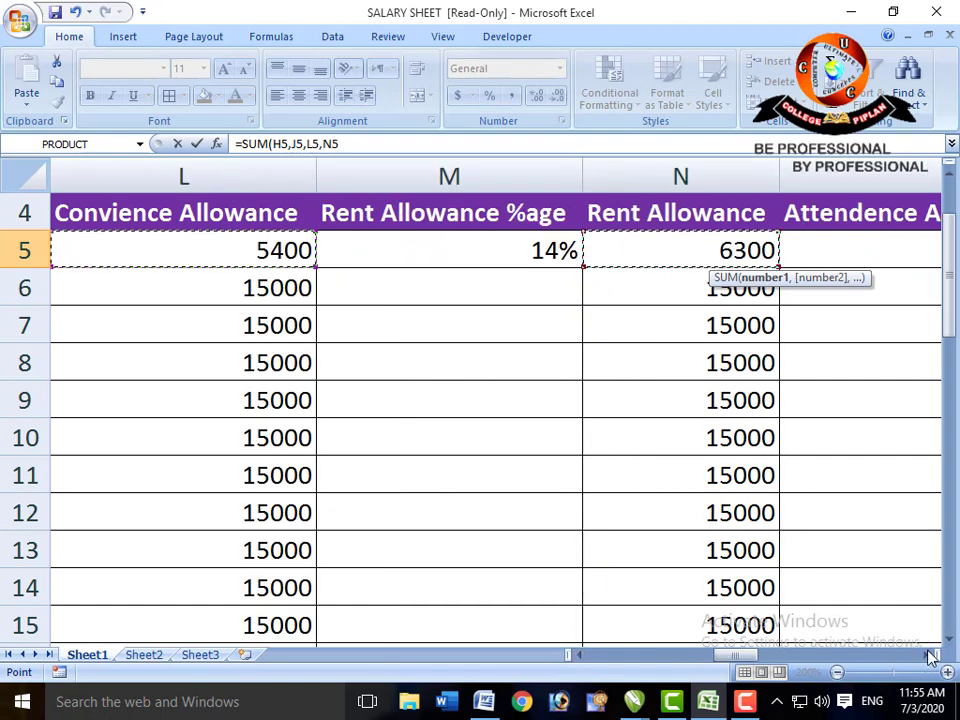
left_click(926, 655)
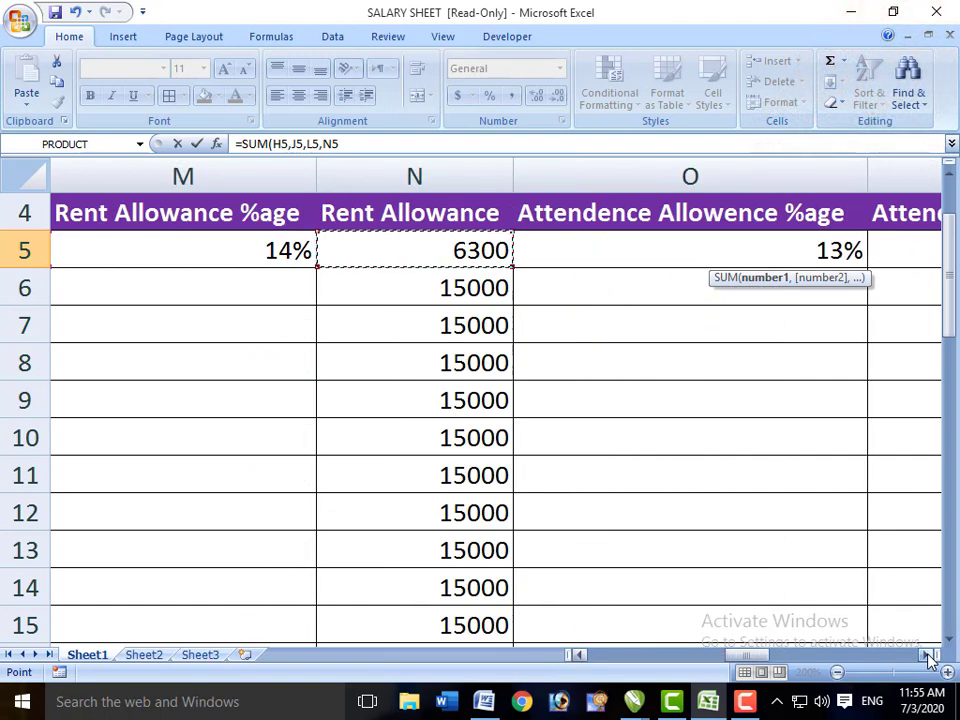
left_click(928, 656)
left_click(928, 656)
left_click(928, 656)
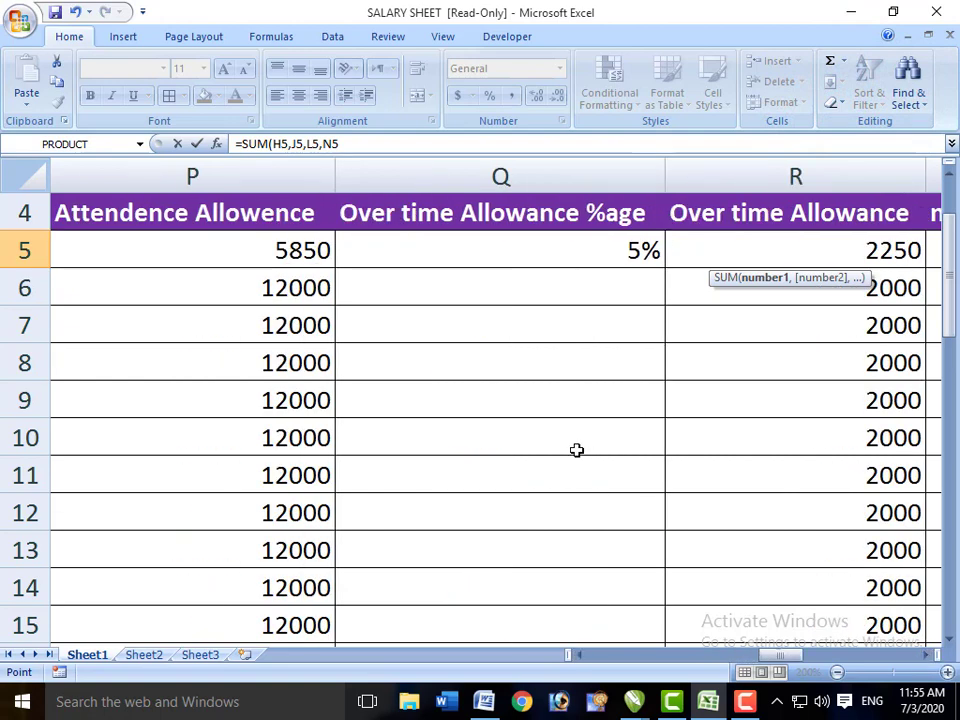
type(",")
left_click(234, 248)
type(",")
left_click(731, 257)
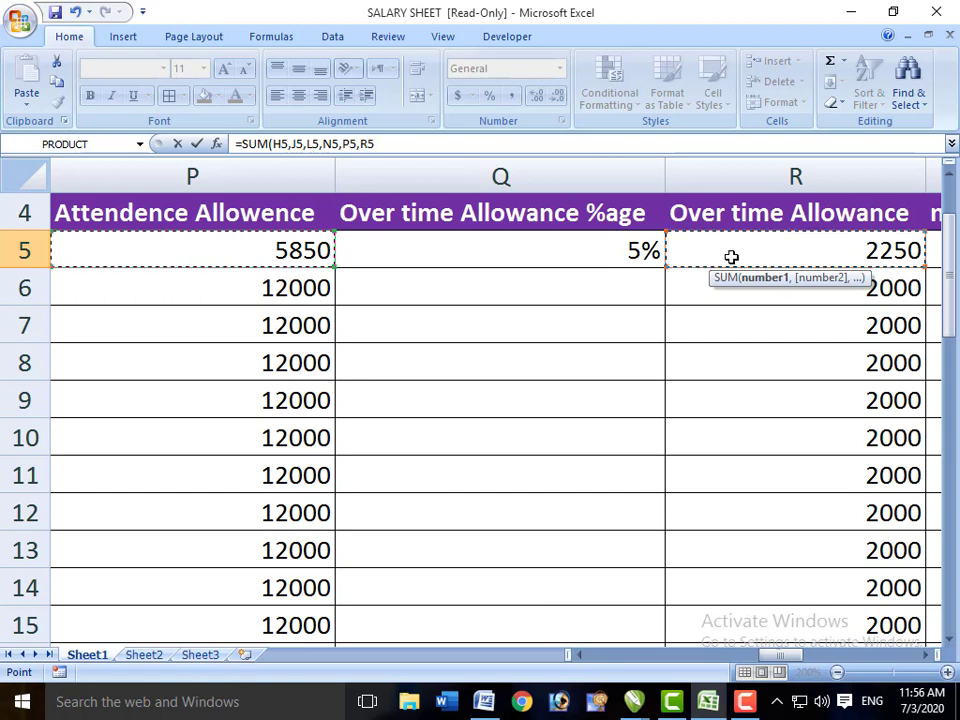
- Add the mobile allowance and Bonus references to complete the W5 formula as =SUM(H5,J5,L5,N5,P5,R5,T5,T5,V5,V5)
left_click(926, 656)
left_click(926, 656)
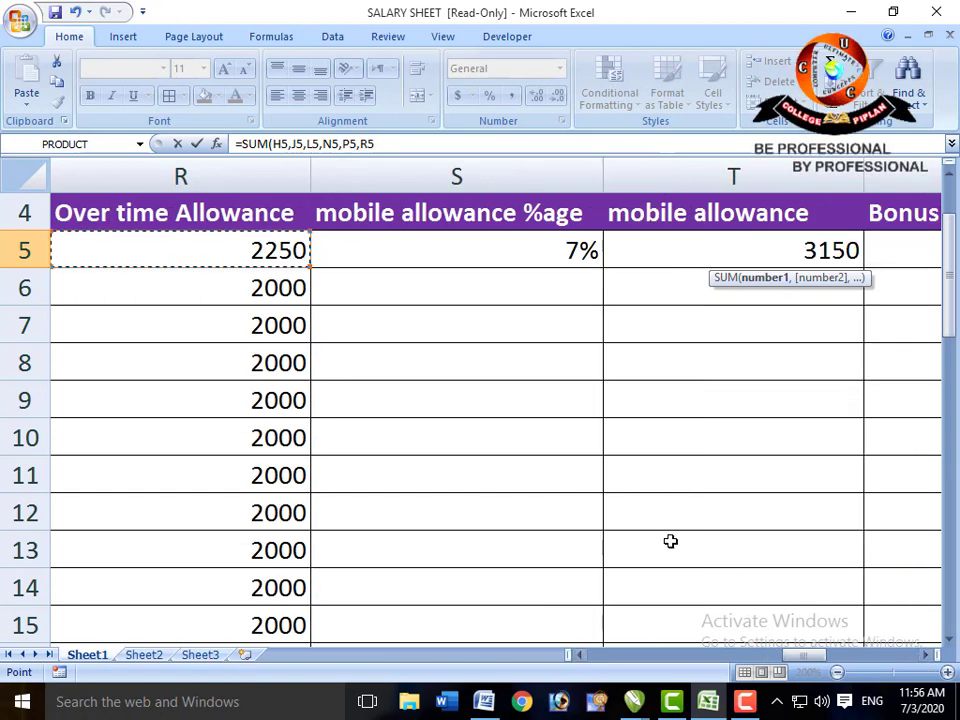
type(",")
left_click(660, 250)
type(",")
left_click(660, 250)
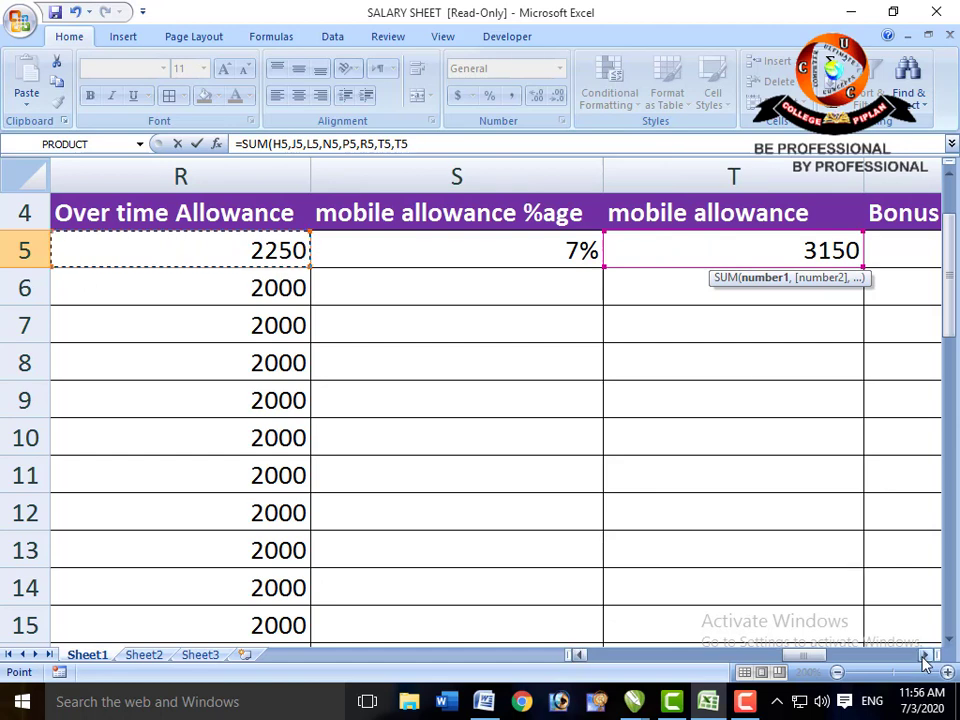
left_click(926, 656)
left_click(926, 656)
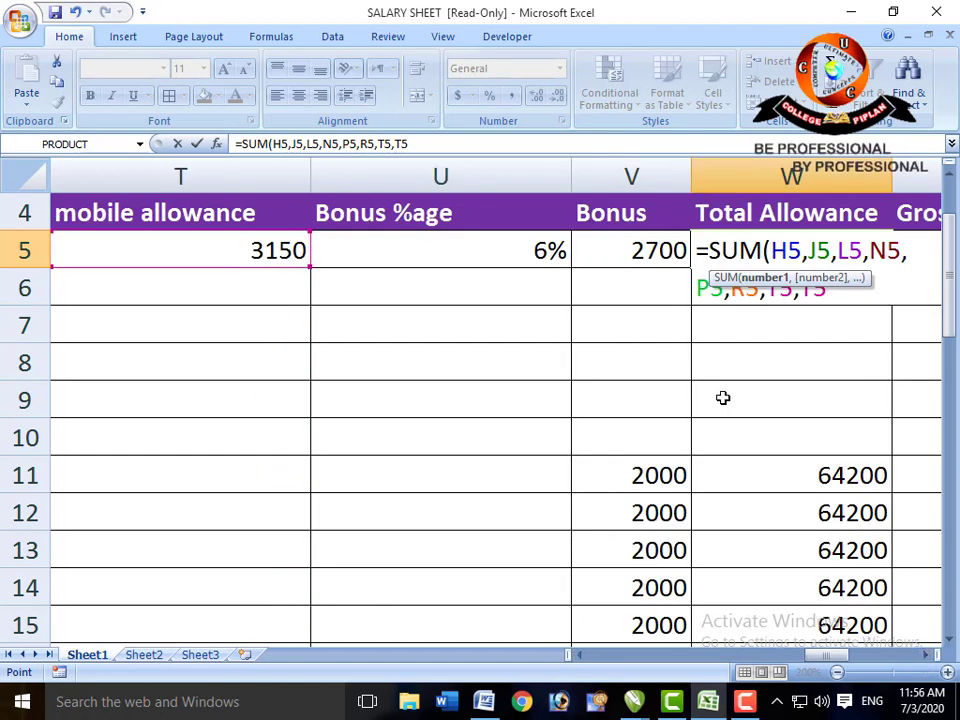
left_click(641, 252, "ctrl")
left_click(641, 252, "ctrl")
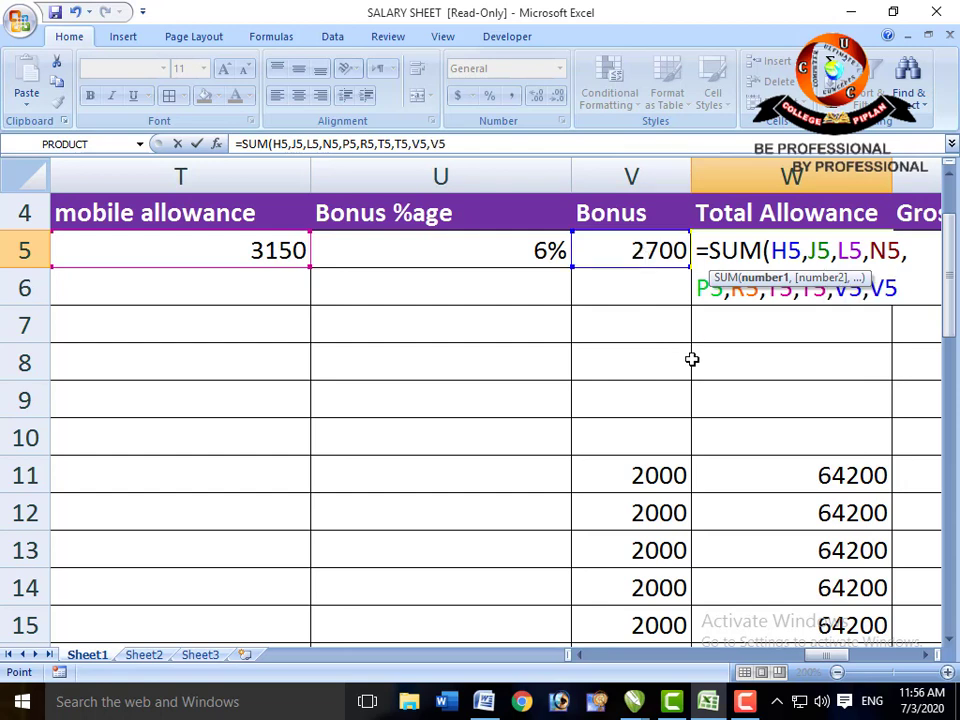
type(")")
key("Return")
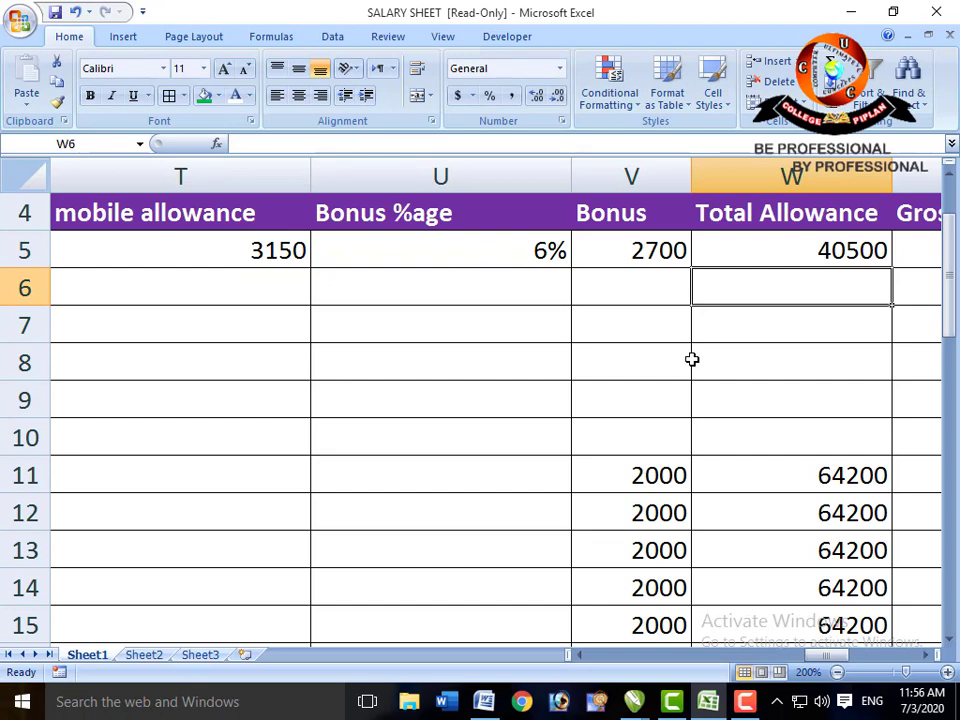
- Calculate the Gross salary in X5 with the formula =F5+W5
key("Up")
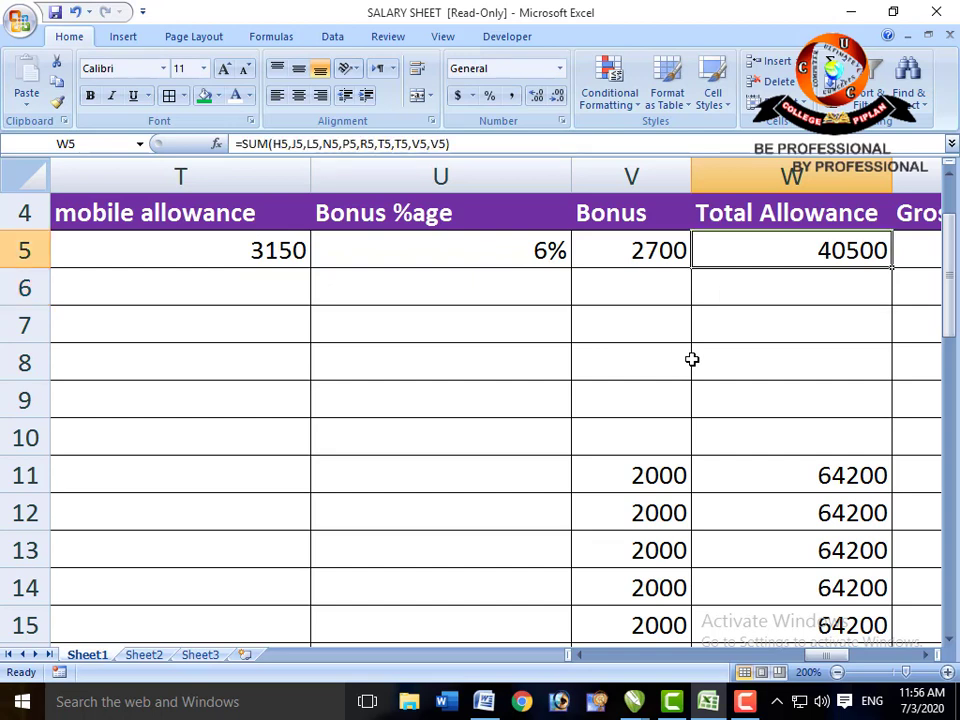
key("Right")
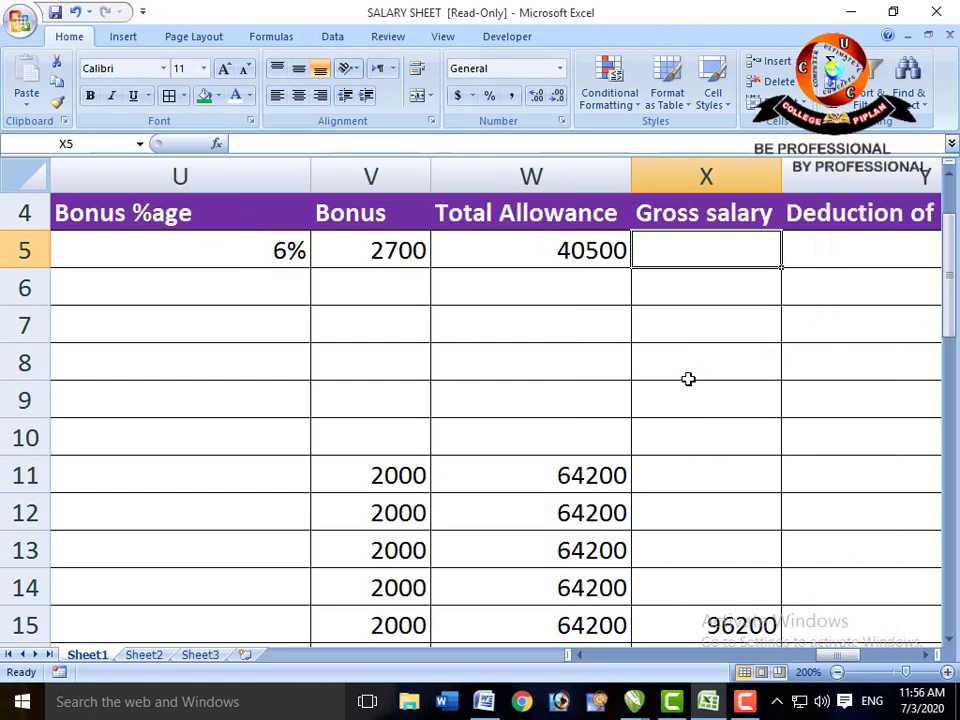
type("=")
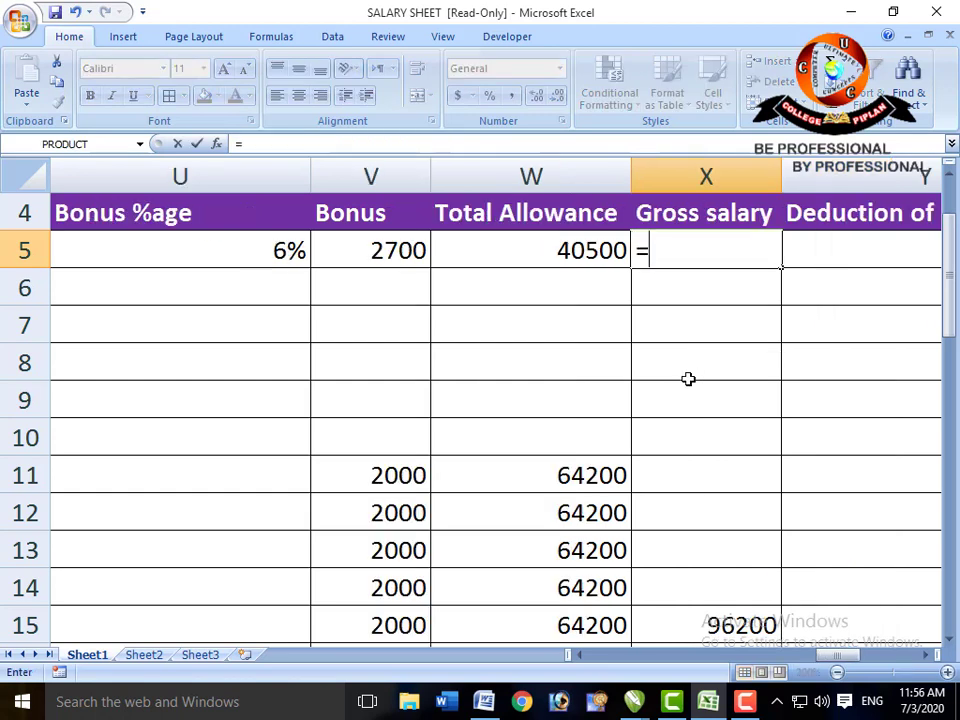
type("F5")
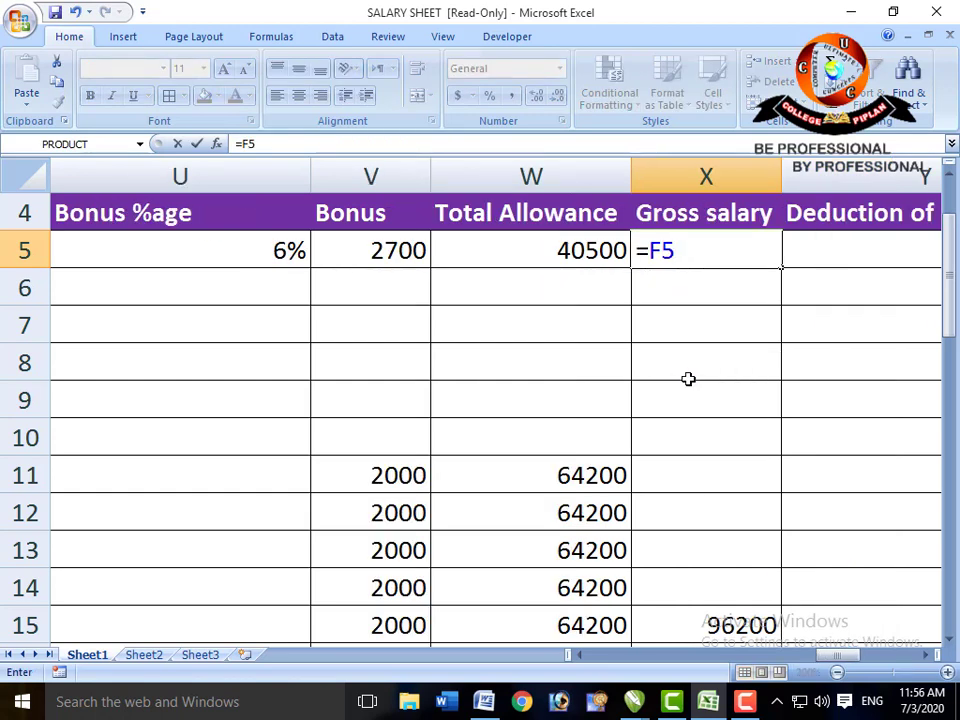
type("+")
left_click(573, 251)
key("Return")
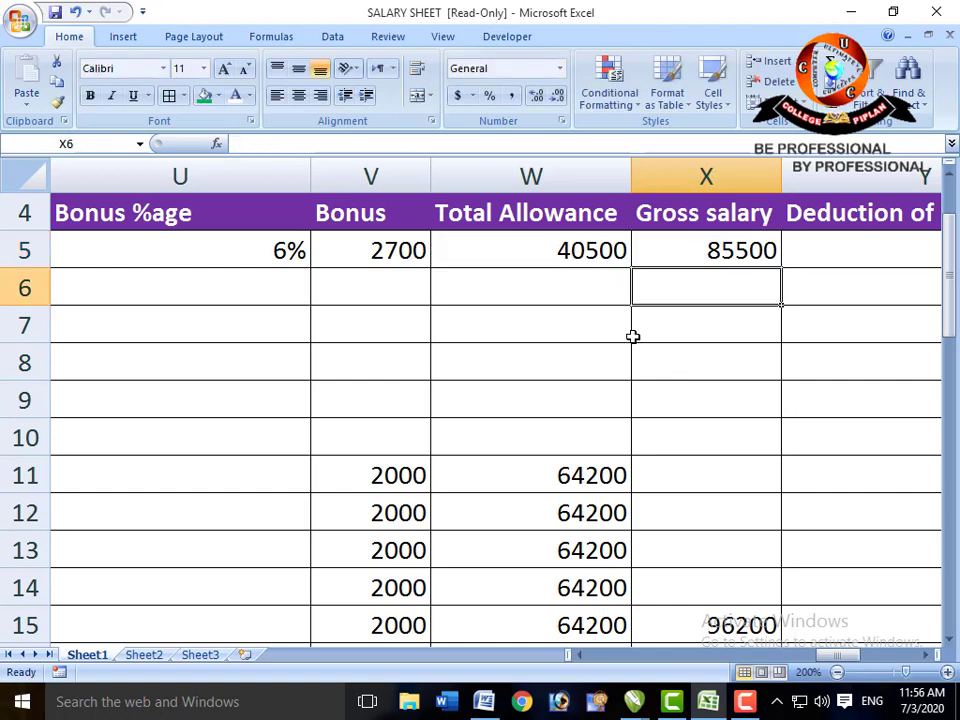
- Enter 2000 as the Deduction of insurance in Y5
key("Up")
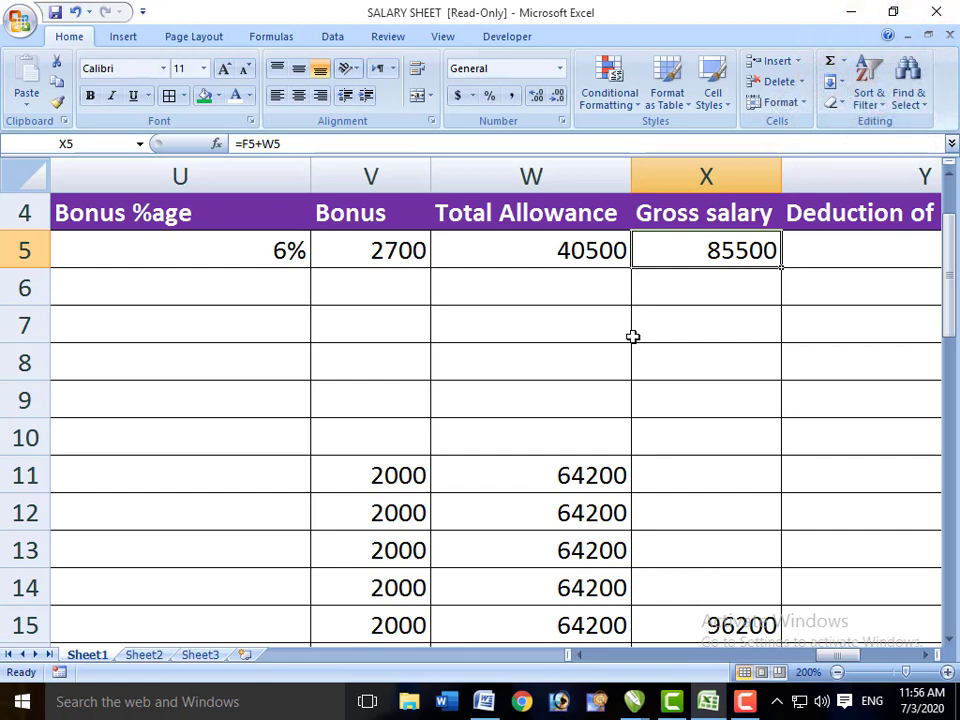
key("Right")
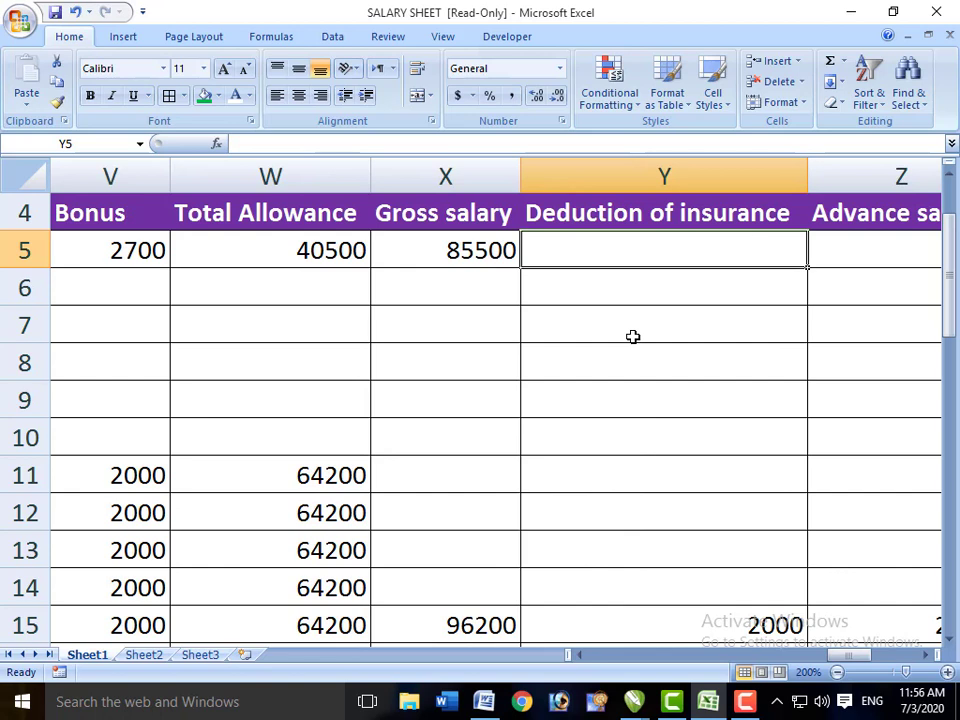
key("Right")
key("Left")
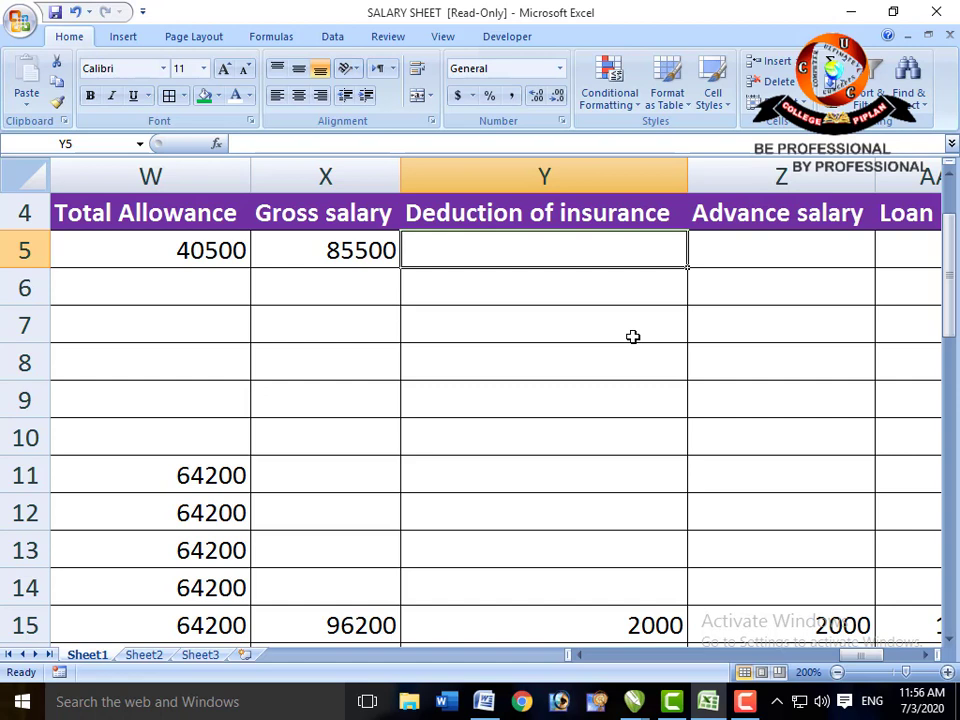
type("200")
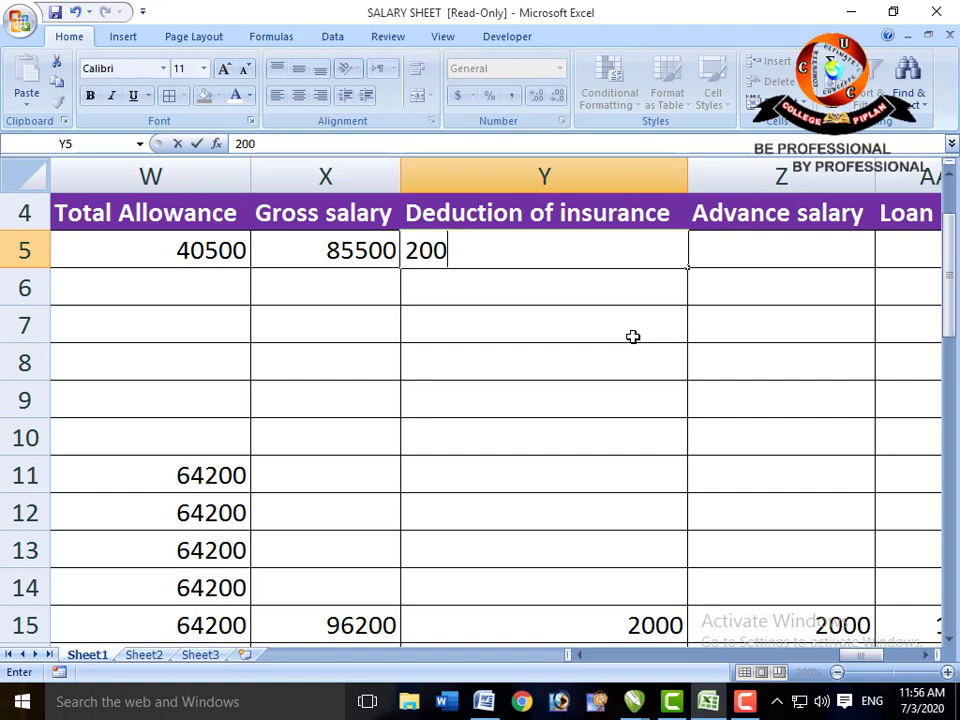
type("0")
key("Tab")
- Enter an Advance salary of 5000 in Z5 and a Loan of 20000 in AA5
key("Tab")
key("shift+Tab")
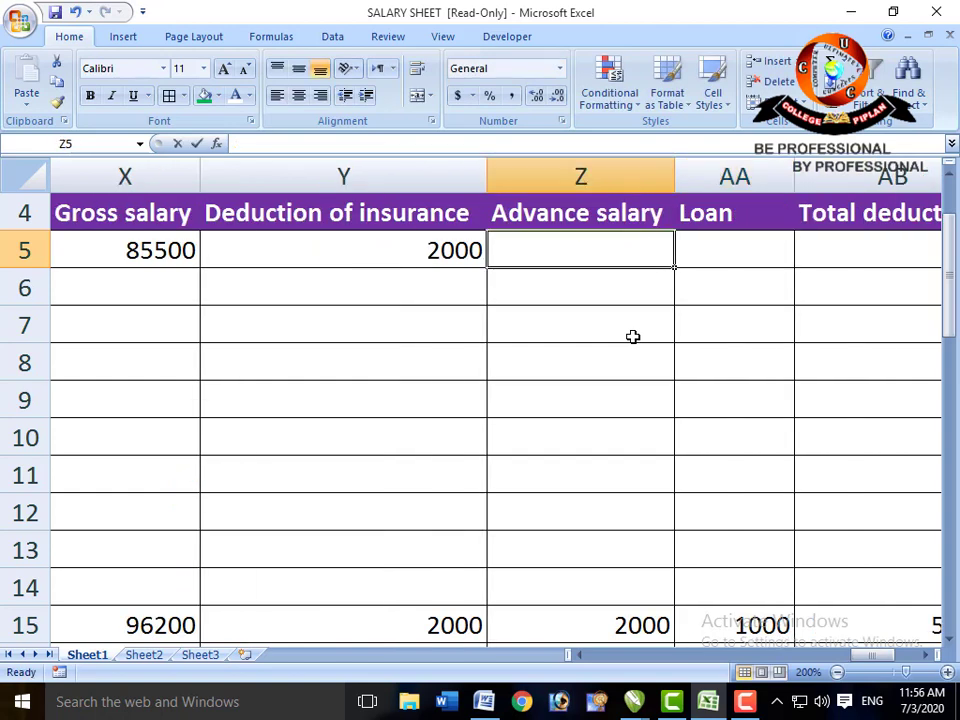
type("5000")
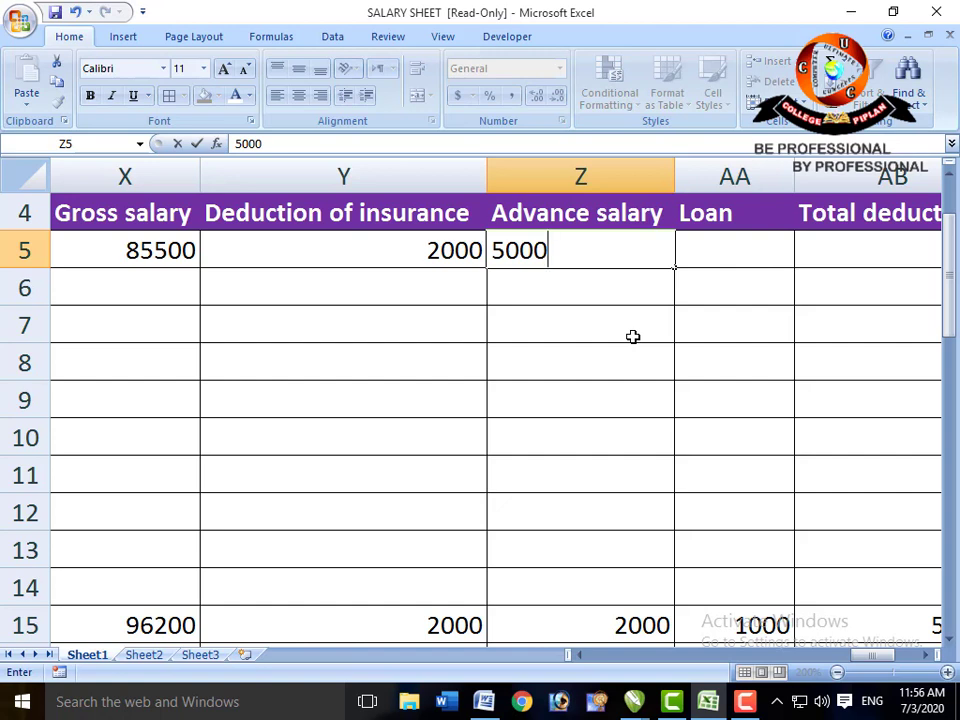
key("Tab")
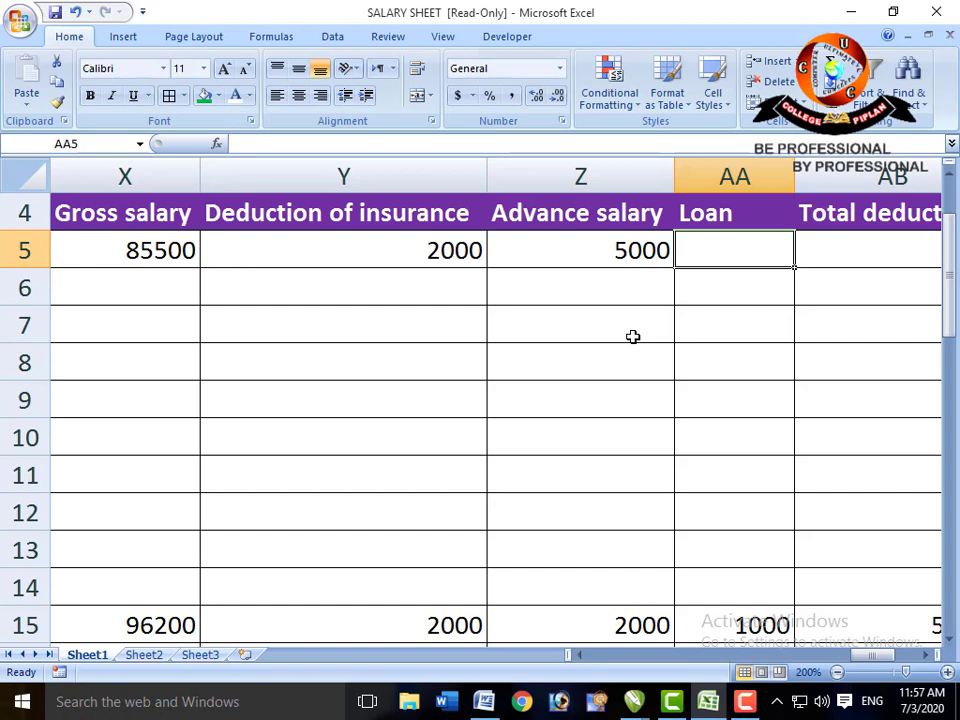
type("2000")
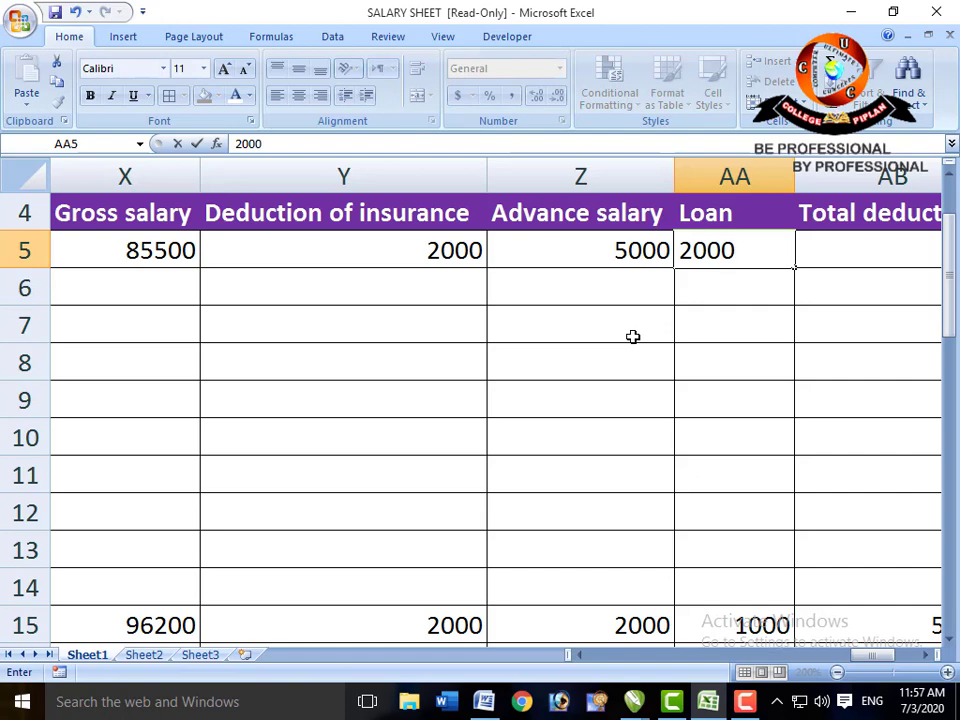
type("0")
key("Tab")
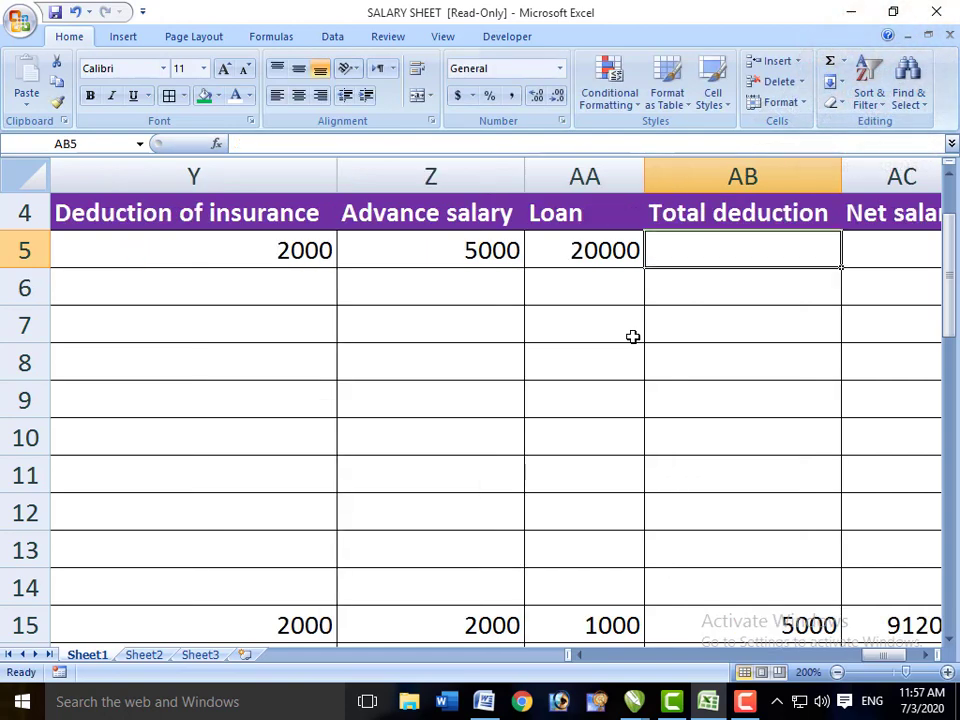
- Calculate the Total deduction in AB5 with the formula =SUM(Y5:AA5)
type("=")
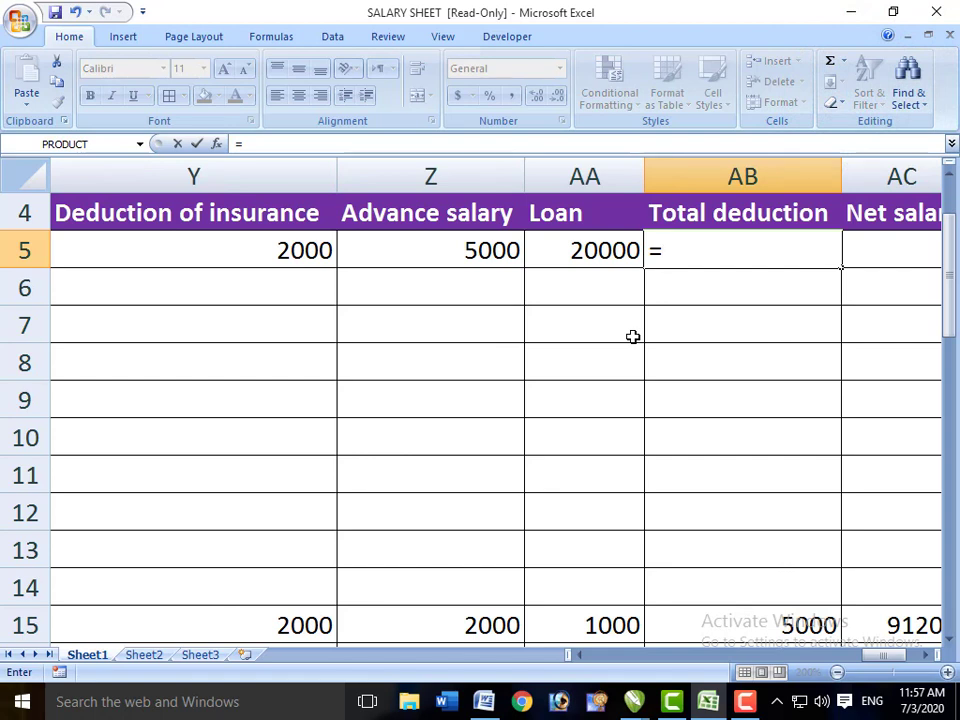
type("SUM")
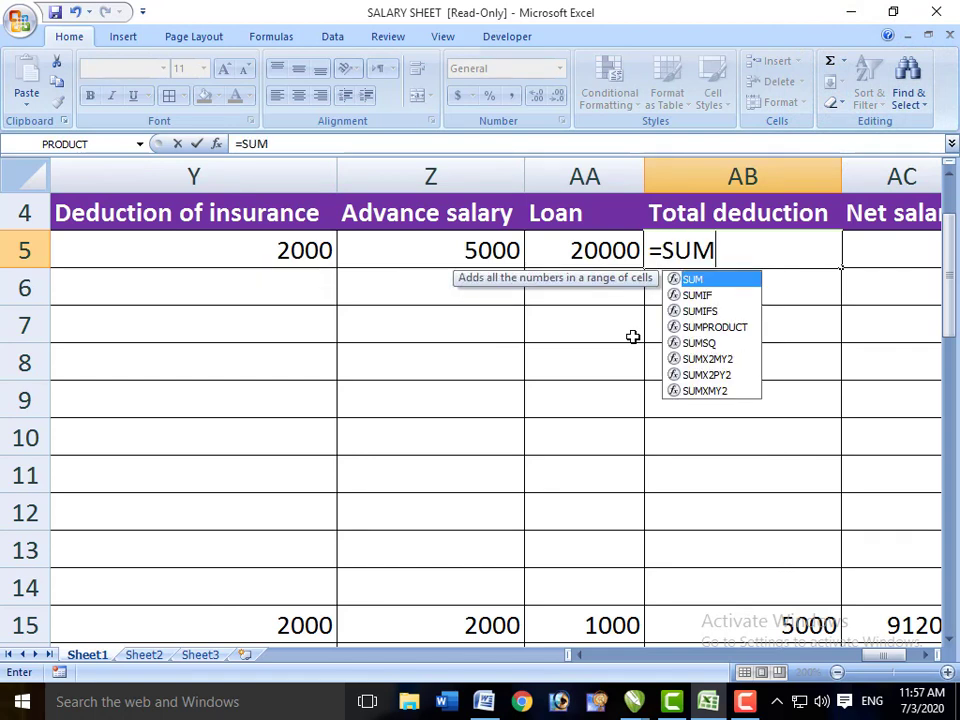
type("(")
key("Left")
key("Left")
key("Left")
key("Left")
key("Left")
key("Left")
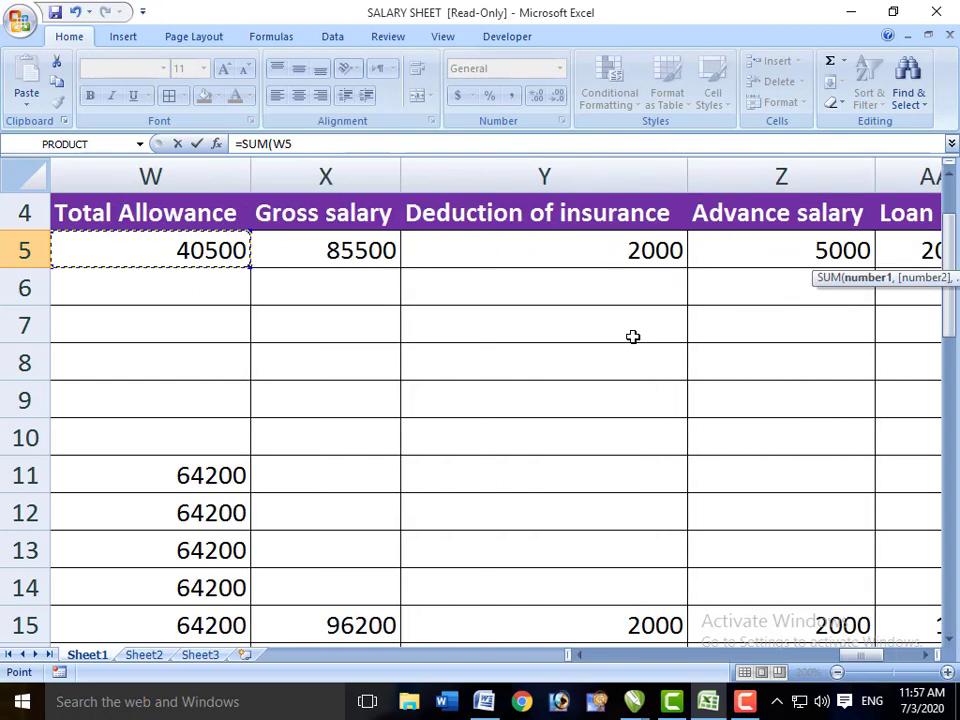
key("Right")
key("Right")
key("Right")
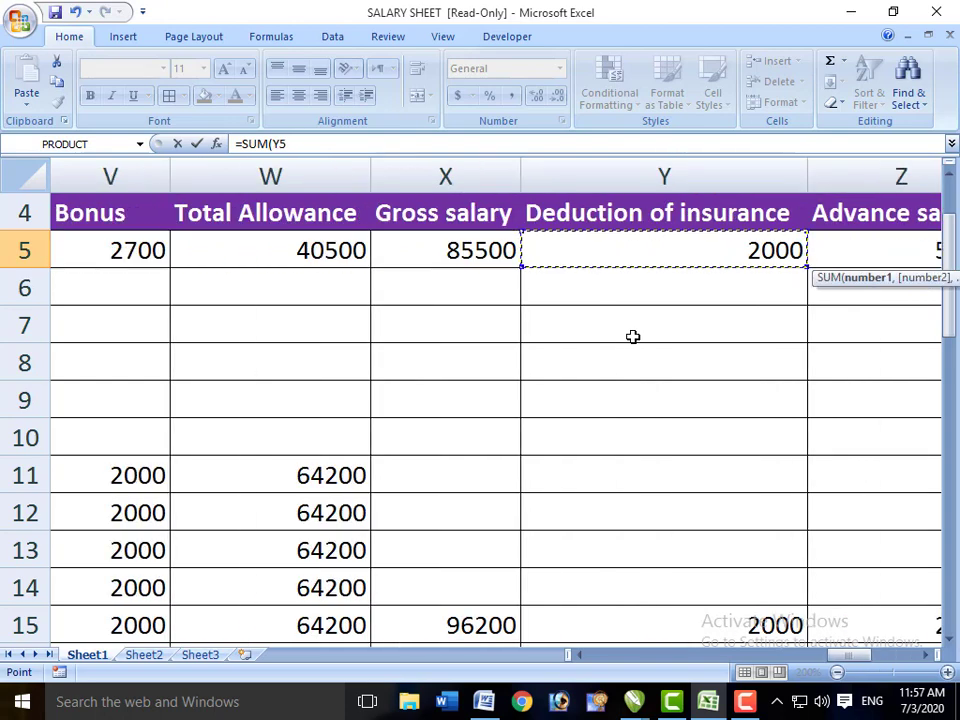
key("shift+Right")
key("shift+Right")
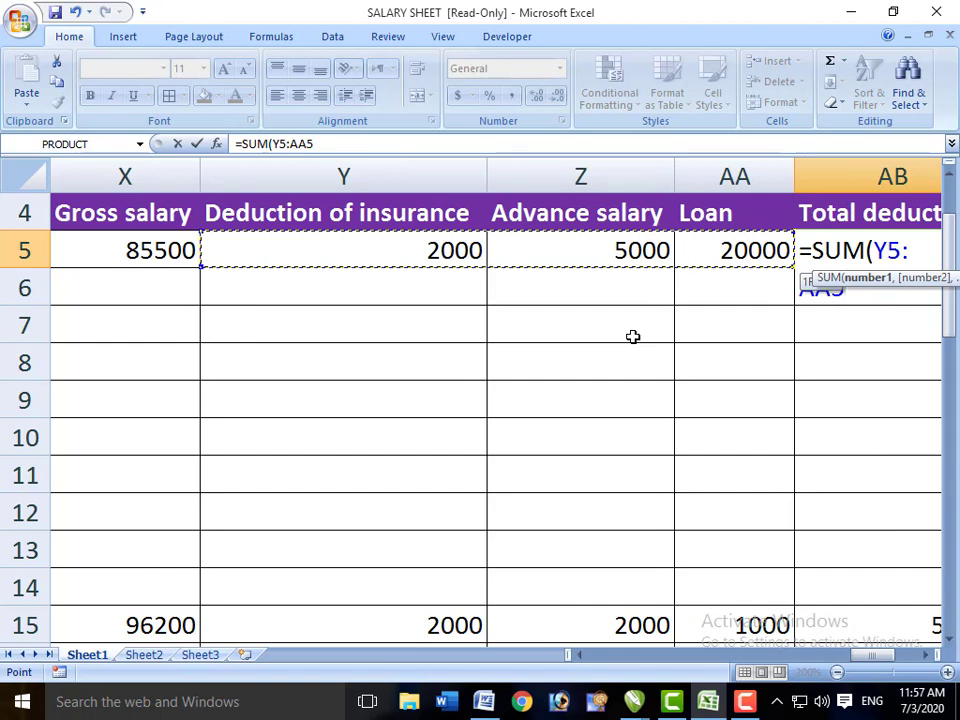
type(")")
key("Return")
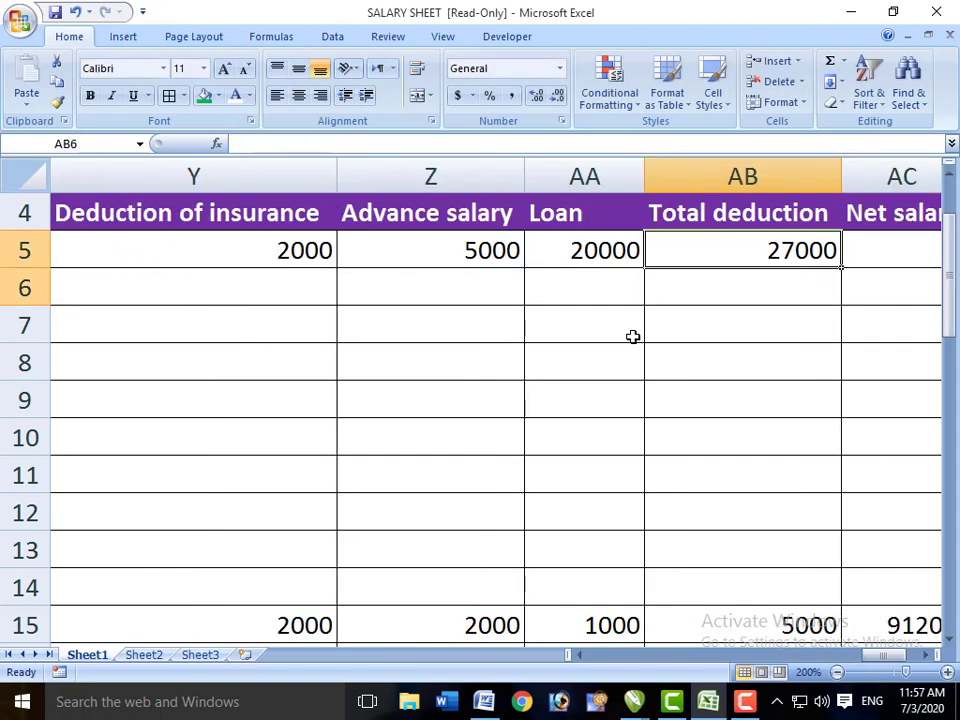
key("Up")
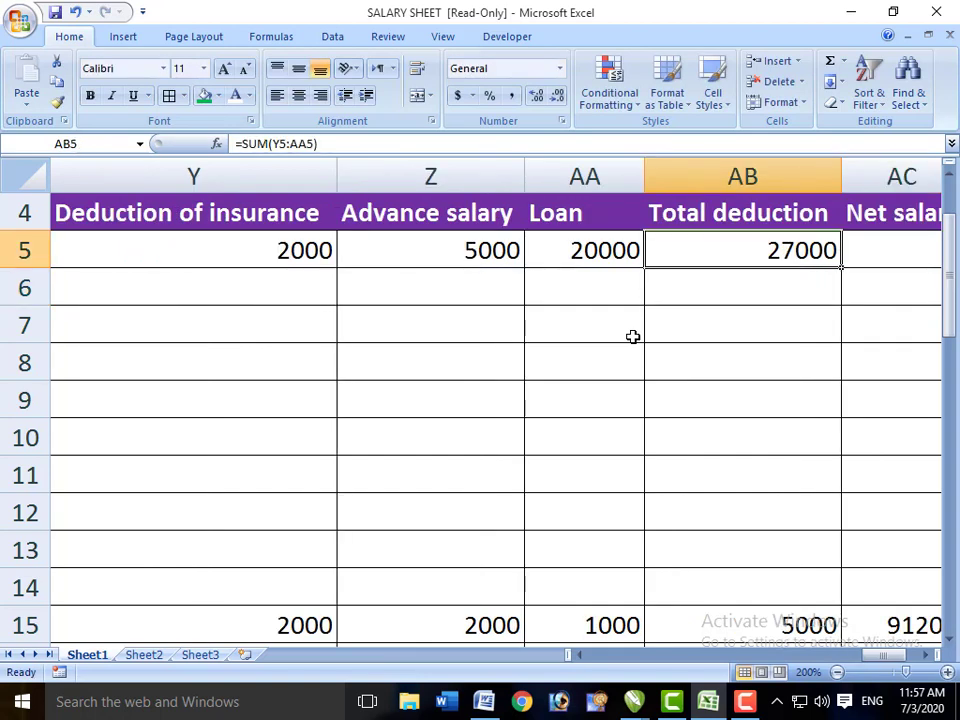
- Calculate the Net salary in AC5 by subtracting the total deduction from the gross salary with =X5-AB5
key("Right")
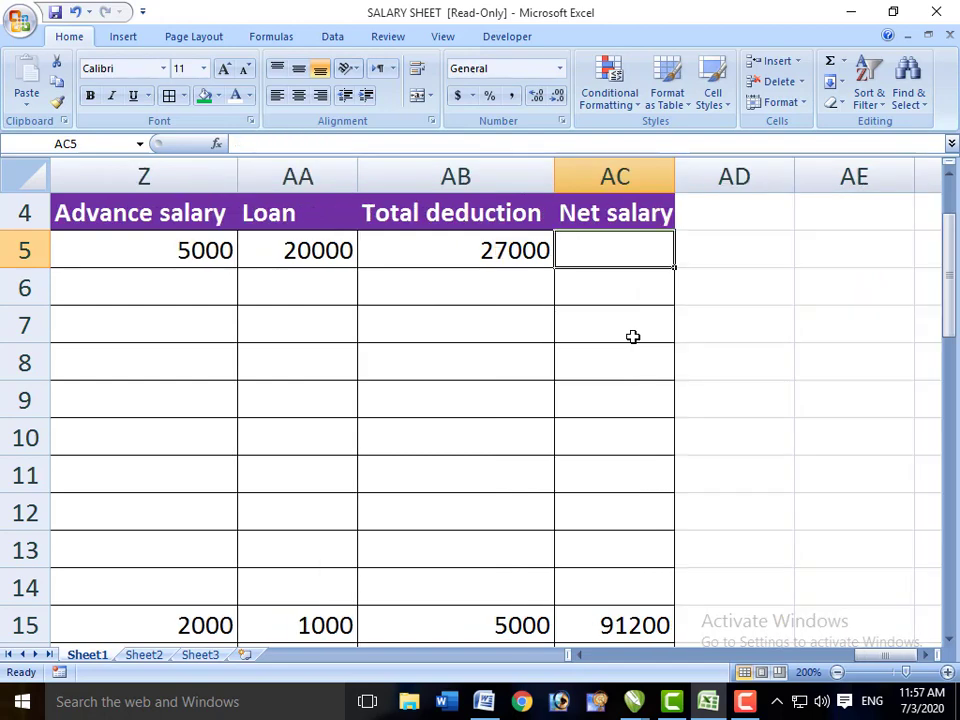
key("Left")
key("Left")
key("Left")
key("Left")
key("Left")
key("Left")
key("Left")
key("Right")
key("Right")
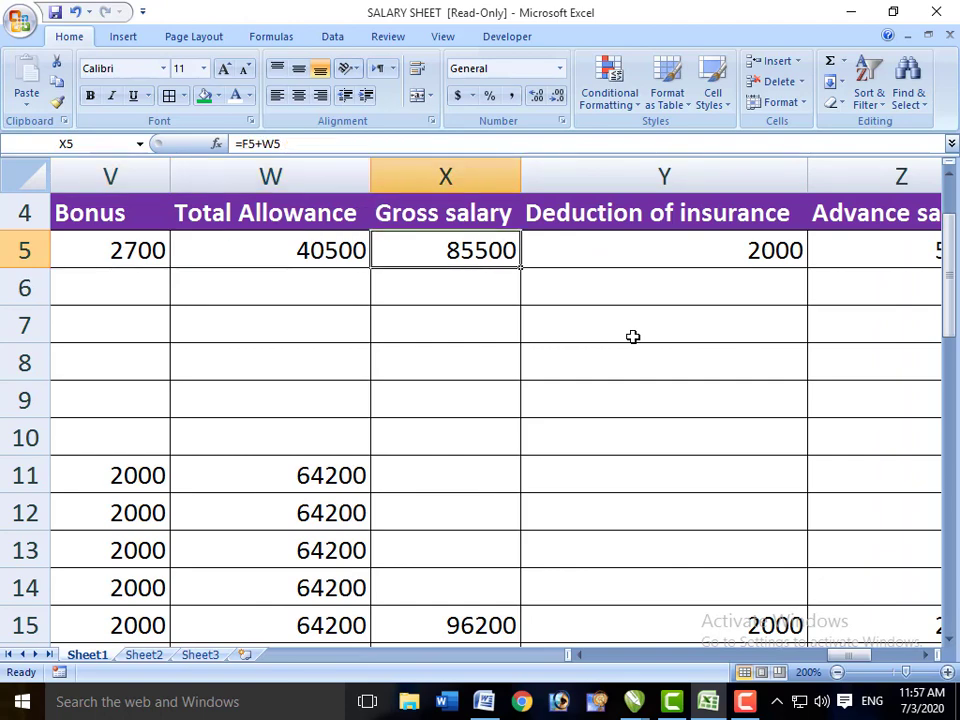
key("Right")
key("Right")
key("Right")
key("Right")
key("Right")
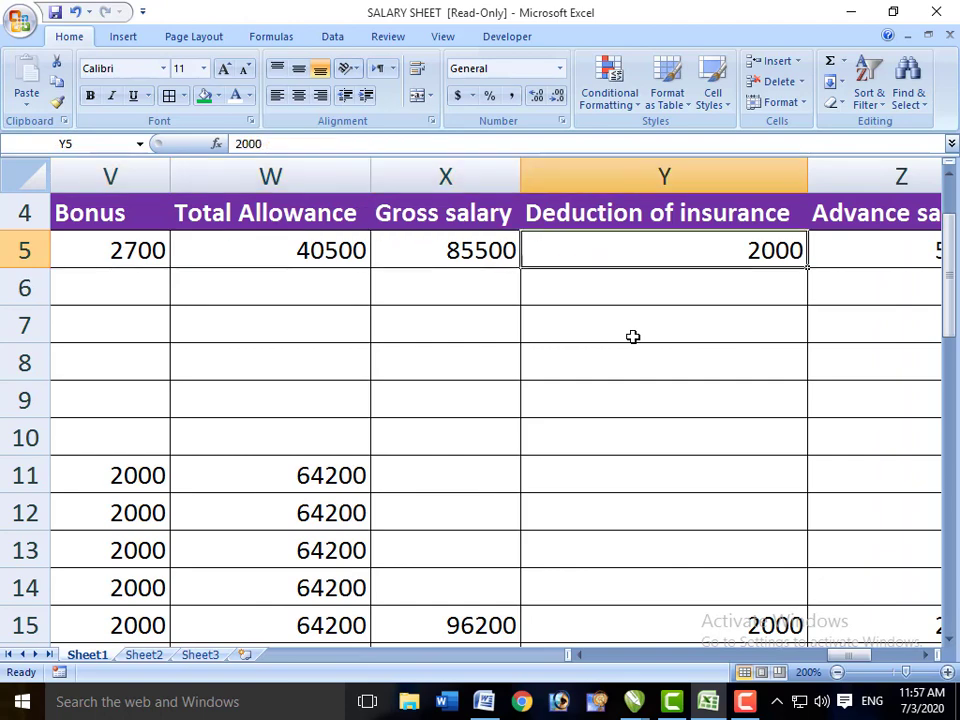
type("=")
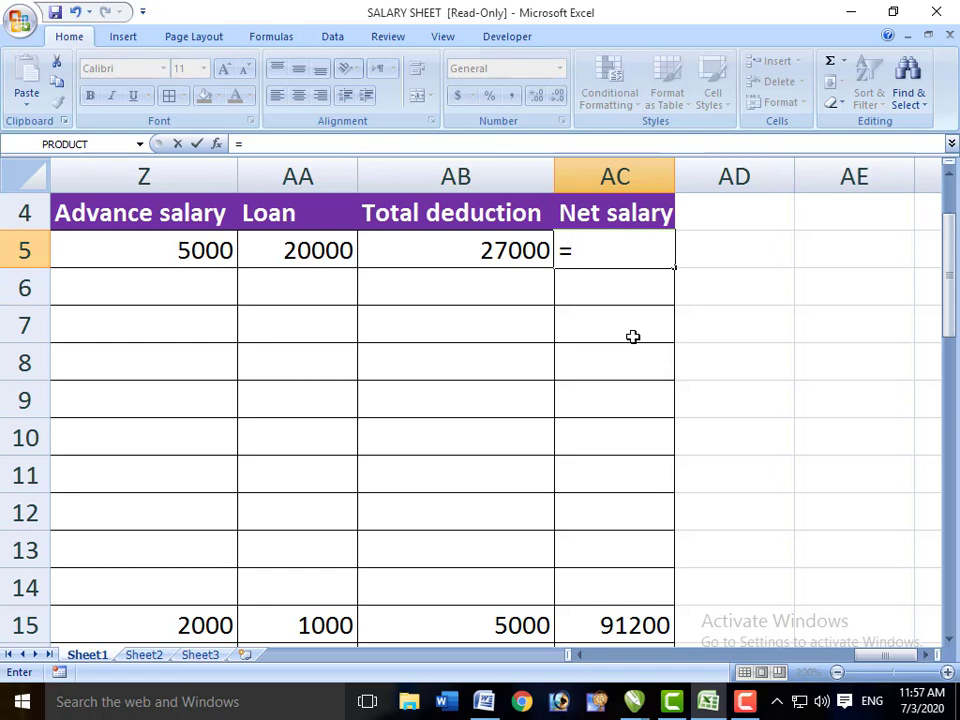
type("X5-")
key("Left")
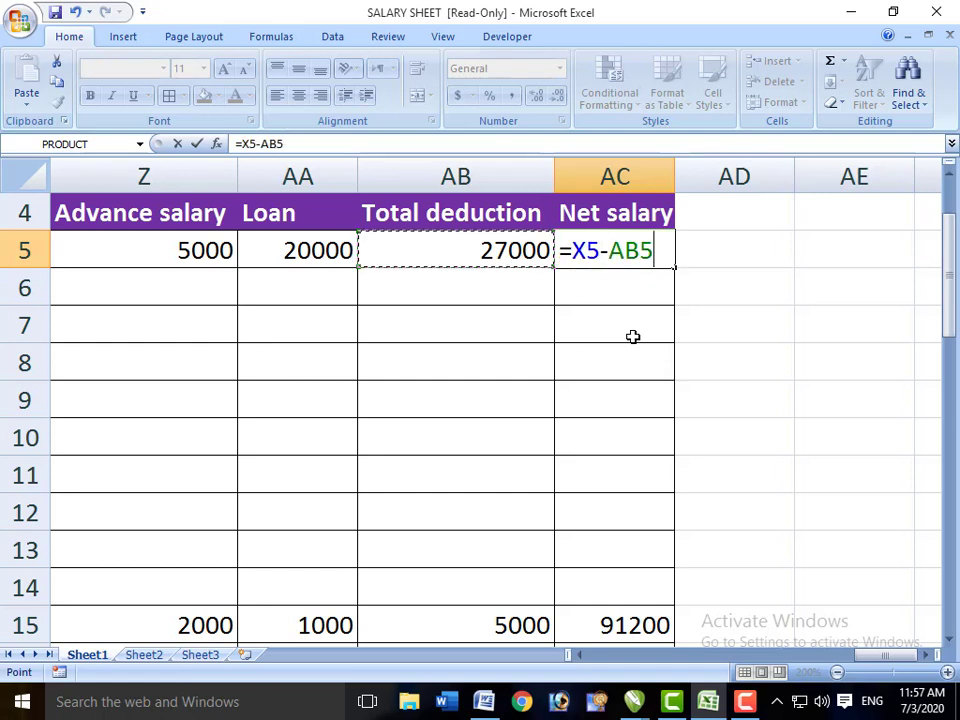
key("Return")
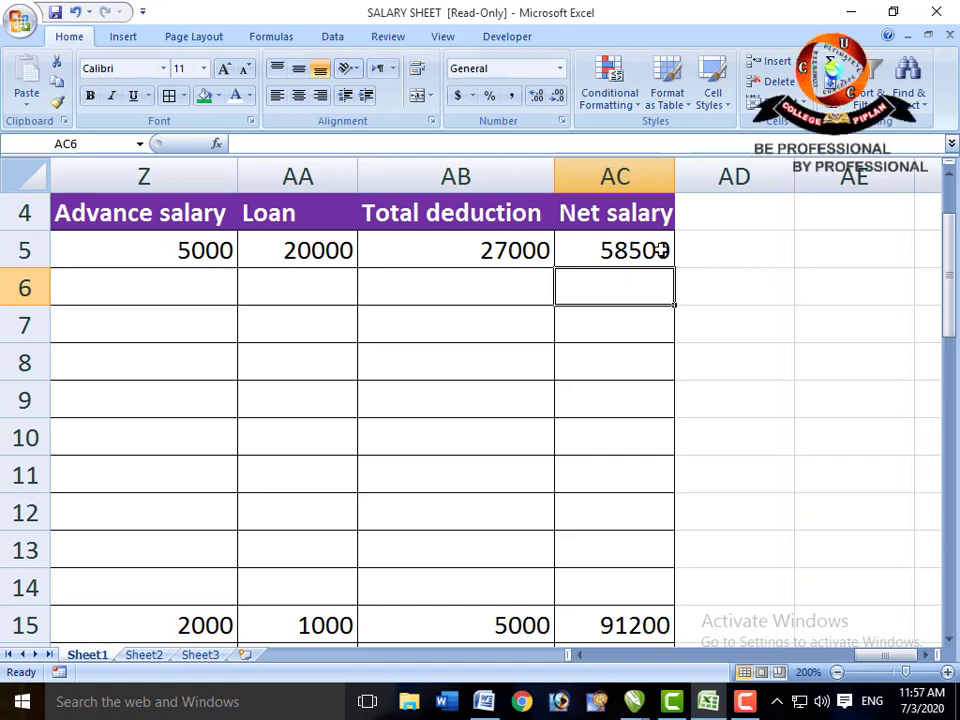
- Choose 1 as the Sr# in A29 of the red-headed lookup table below the salary data
key("Left")
key("Left")
key("Left")
key("Left")
key("Left")
key("Left")
key("Left")
key("Left")
key("Left")
key("Left")
key("Left")
key("Left")
key("Left")
key("Left")
key("Left")
key("Left")
key("Left")
key("Left")
key("Left")
key("Left")
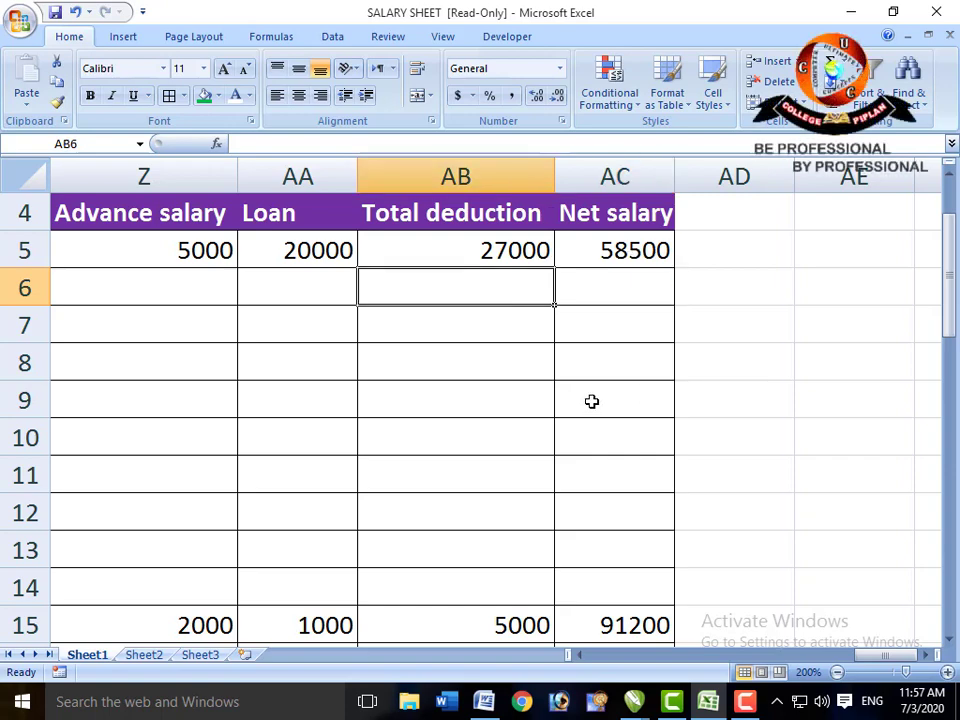
key("Down")
key("Down")
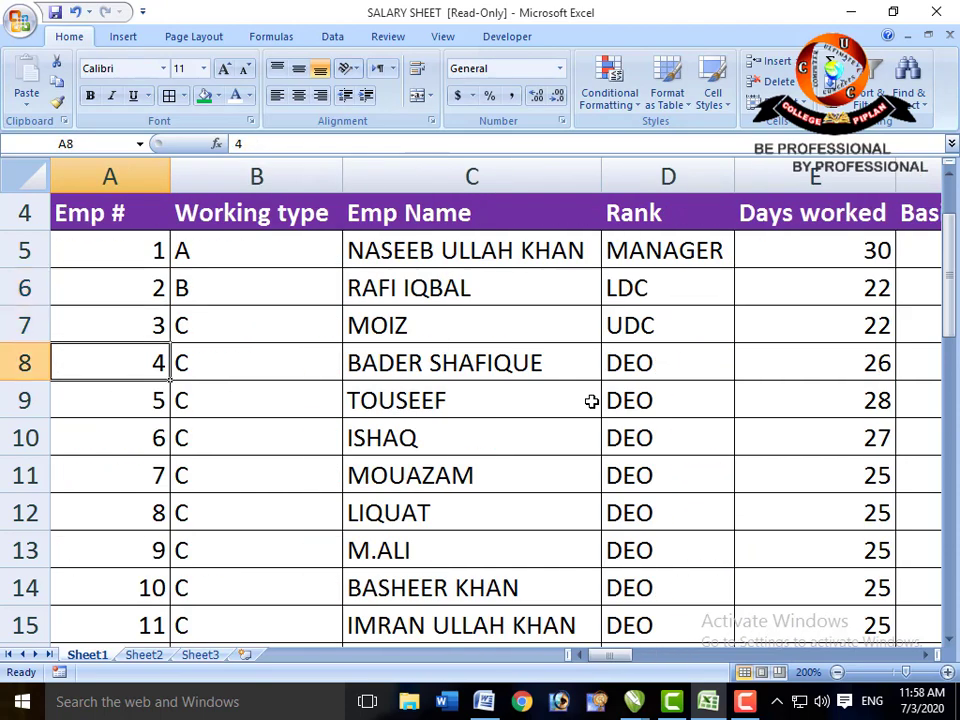
key("Down")
key("Down")
key("Down")
key("Down")
key("Down")
key("Down")
key("Down")
key("Down")
key("Down")
key("Down")
key("Down")
key("Down")
key("Down")
key("Down")
key("Down")
key("Down")
key("Down")
key("Down")
key("Down")
key("Down")
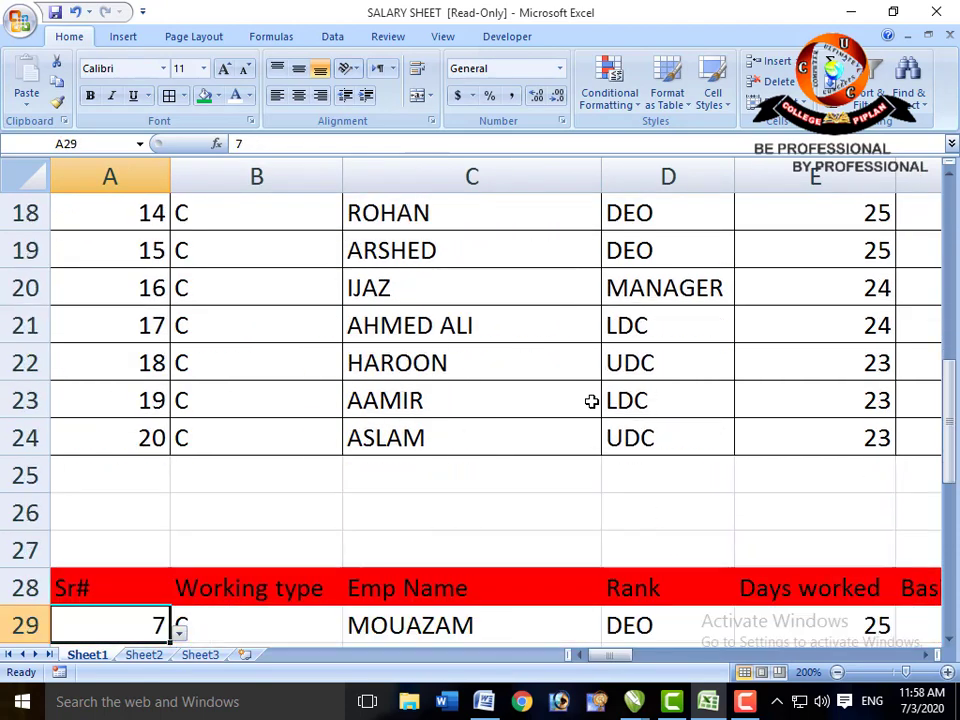
key("Down")
key("Down")
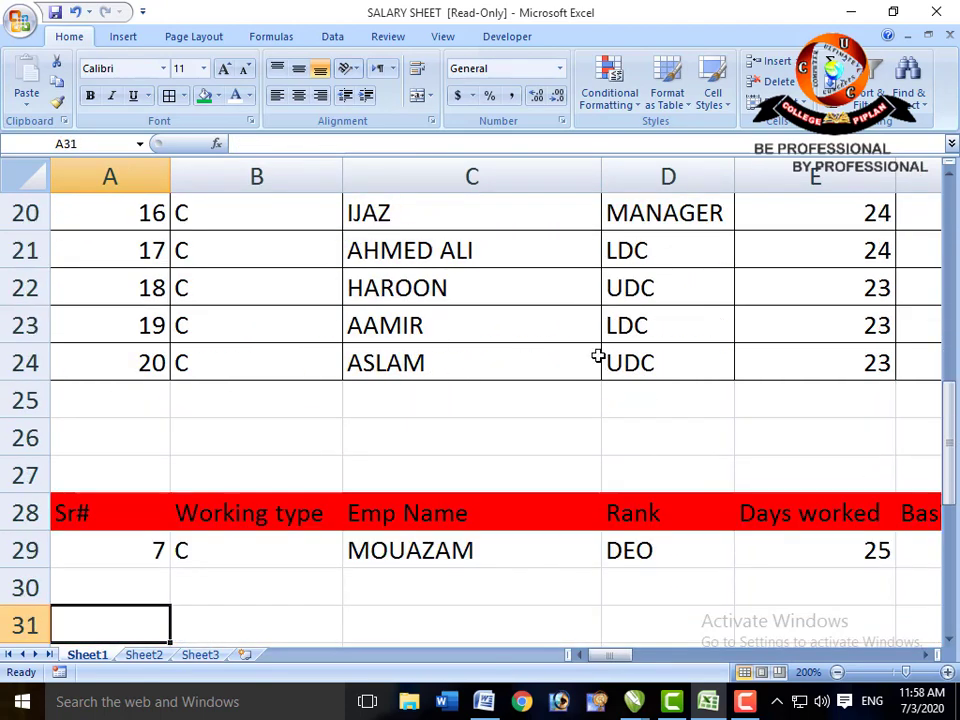
left_click(145, 550)
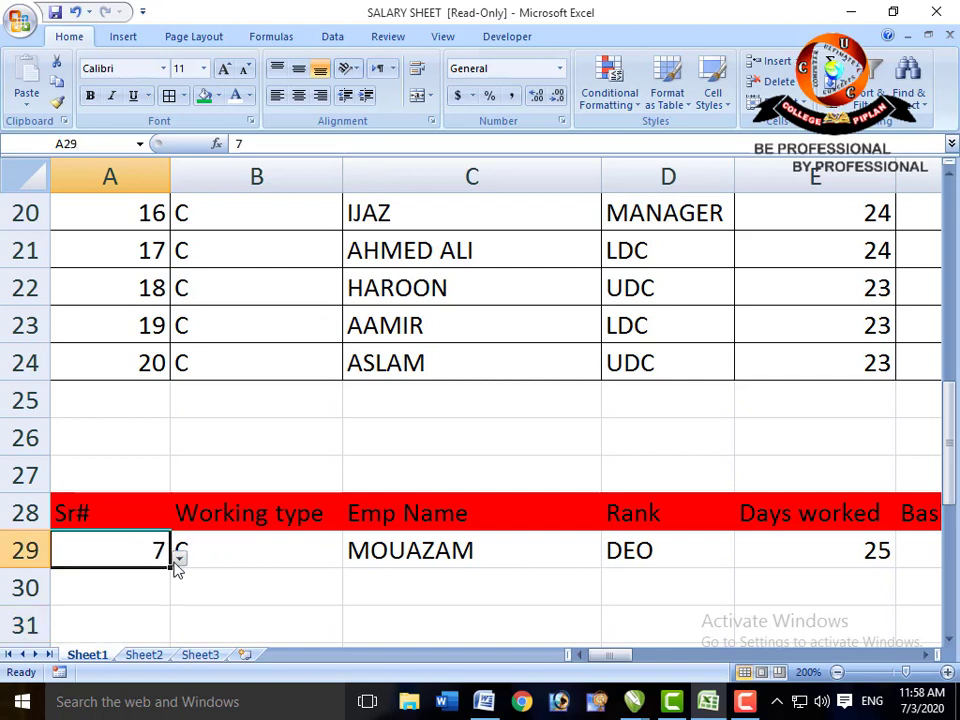
left_click(178, 557)
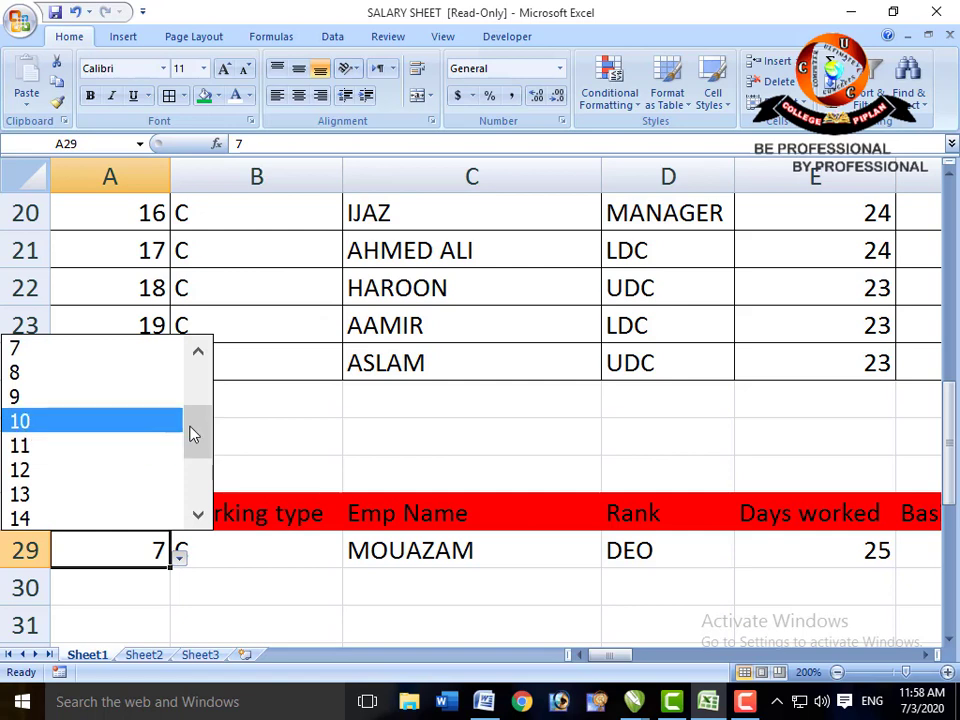
key("Up")
key("Up")
key("Up")
key("Up")
key("Up")
key("Up")
key("Up")
key("Up")
key("Up")
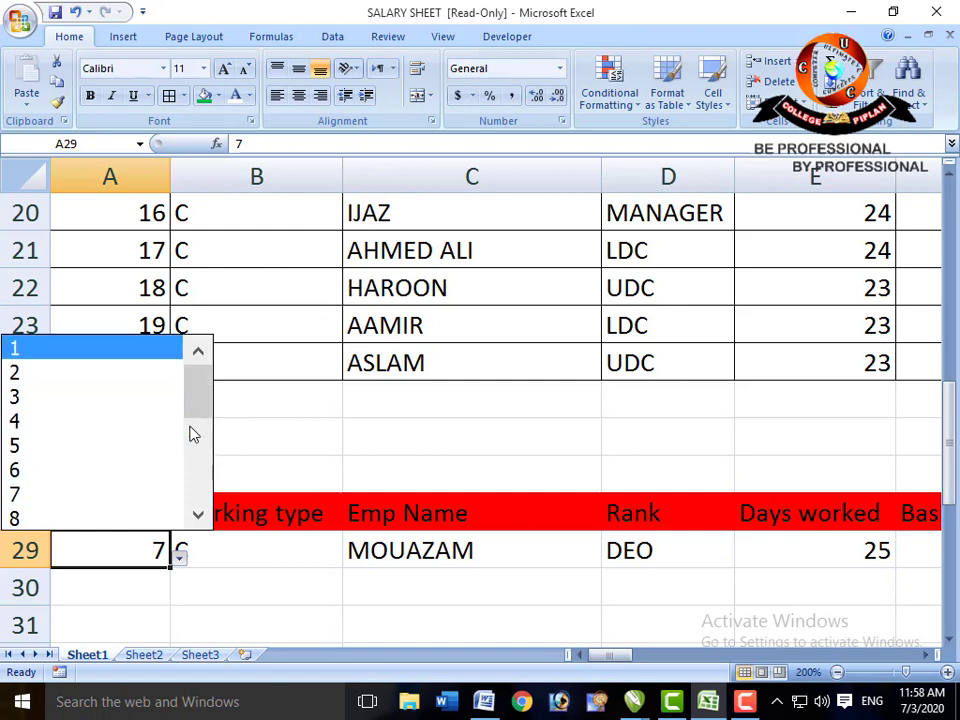
key("Return")
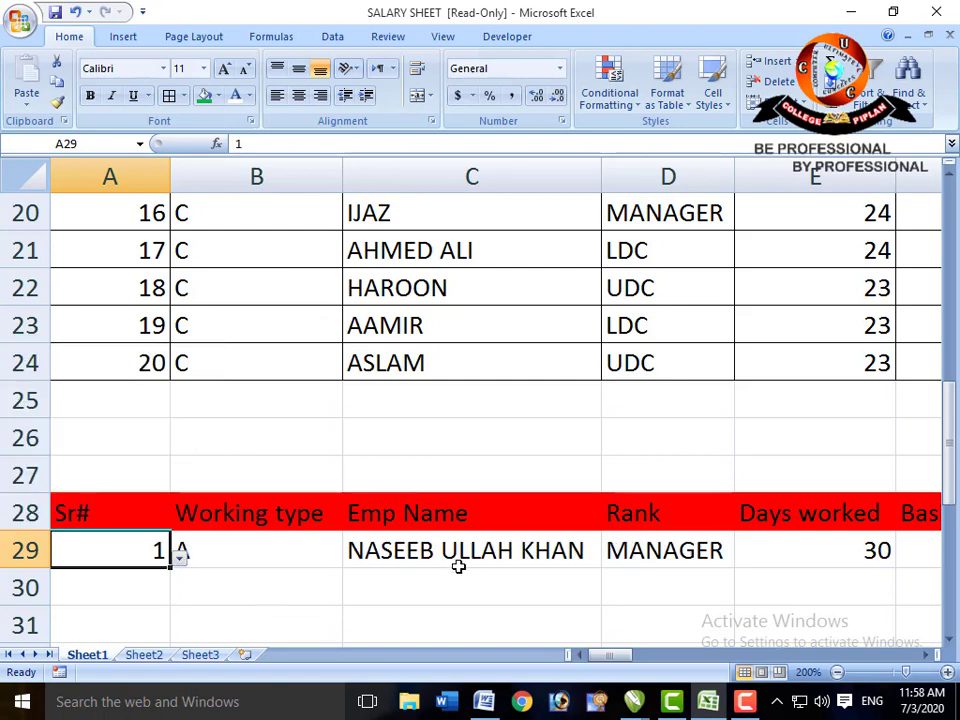
- Review the VLOOKUP results across row 29 of the red-headed lookup table, from Emp Name through Advance salary
key("Right")
key("Right")
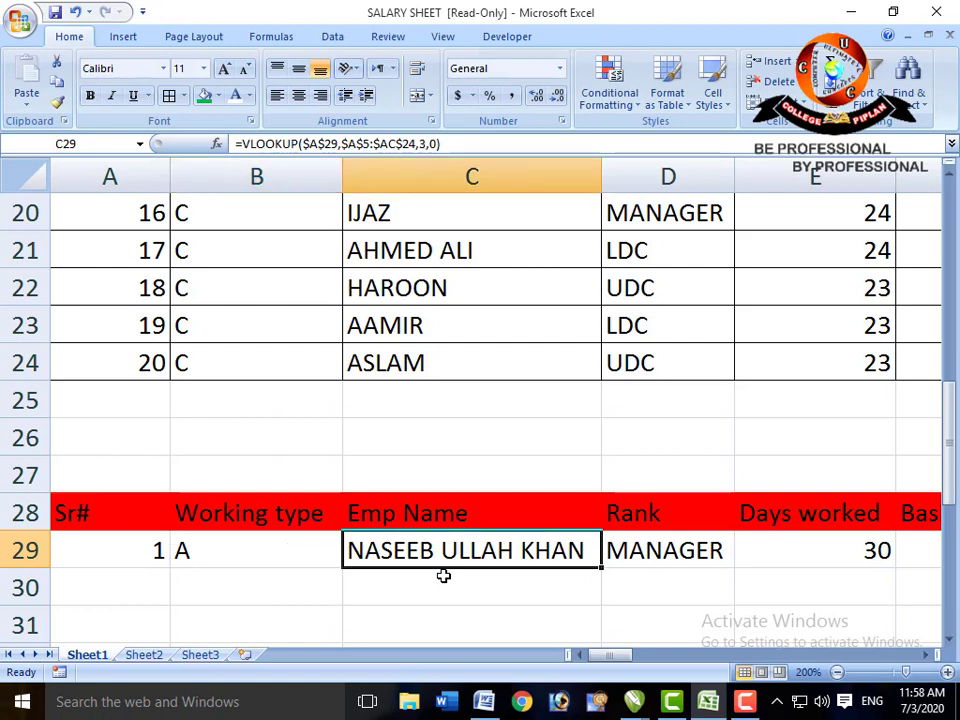
key("Right")
key("Right")
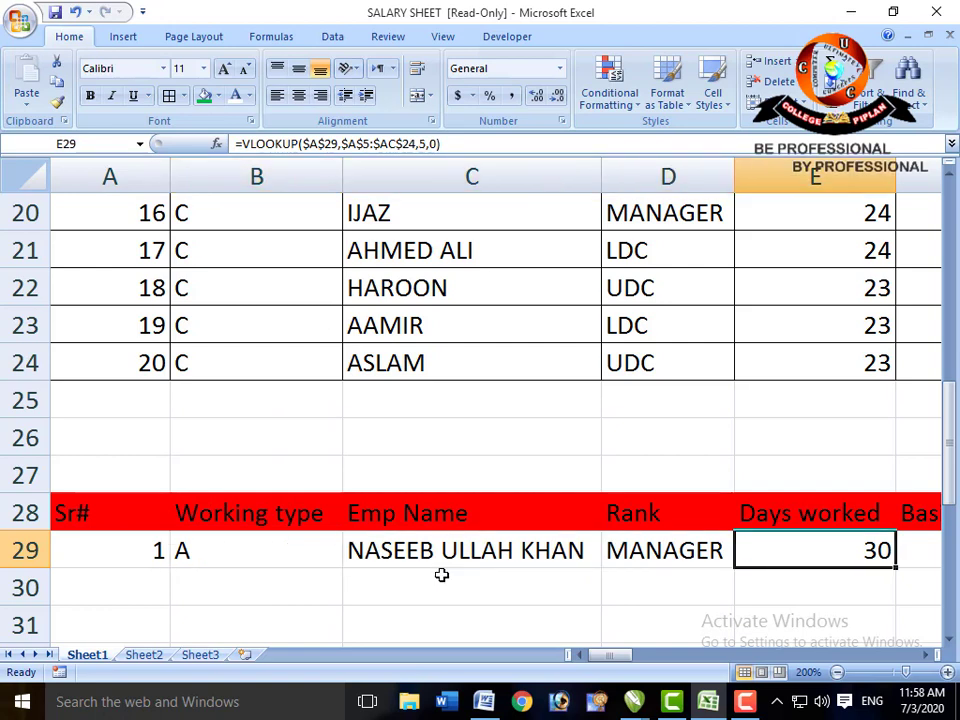
key("Right")
key("Right")
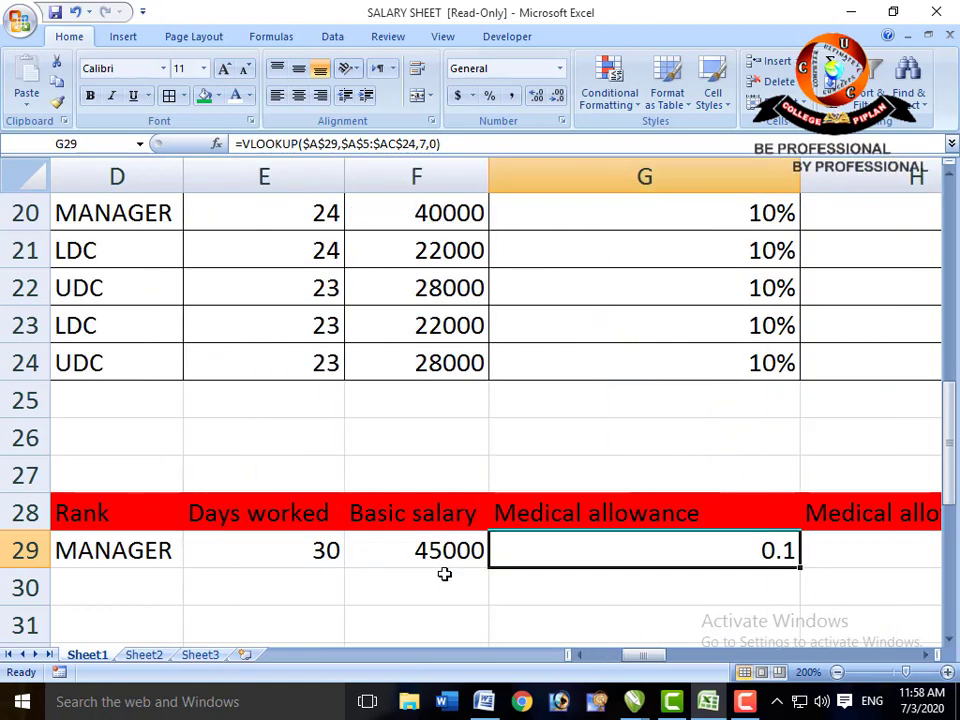
key("Right")
key("Right")
key("Right")
key("Right")
key("Right")
key("Right")
key("Right")
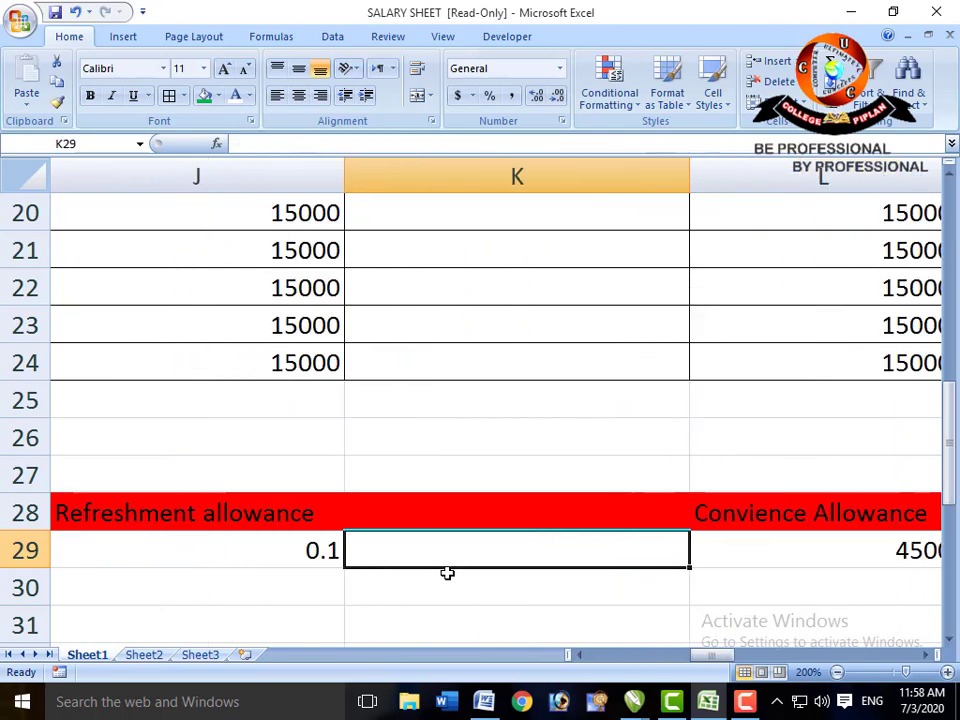
key("Right")
key("Right")
key("Right")
key("Right")
key("Right")
key("Right")
key("Right")
key("Right")
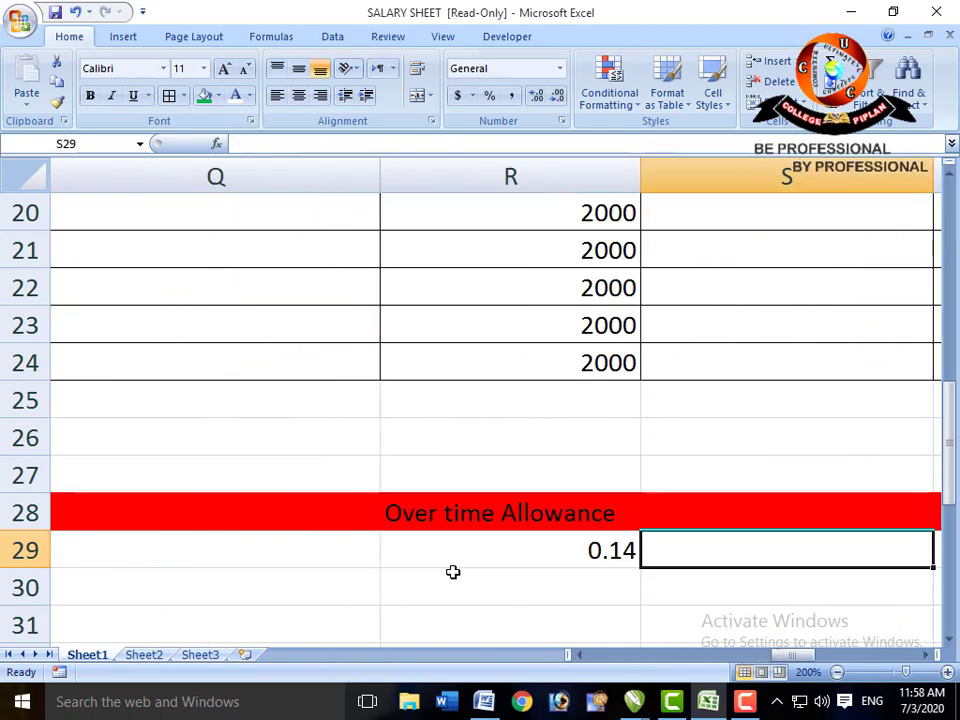
key("Right")
key("Right")
key("Right")
key("Right")
key("Right")
key("Right")
key("Right")
key("Right")
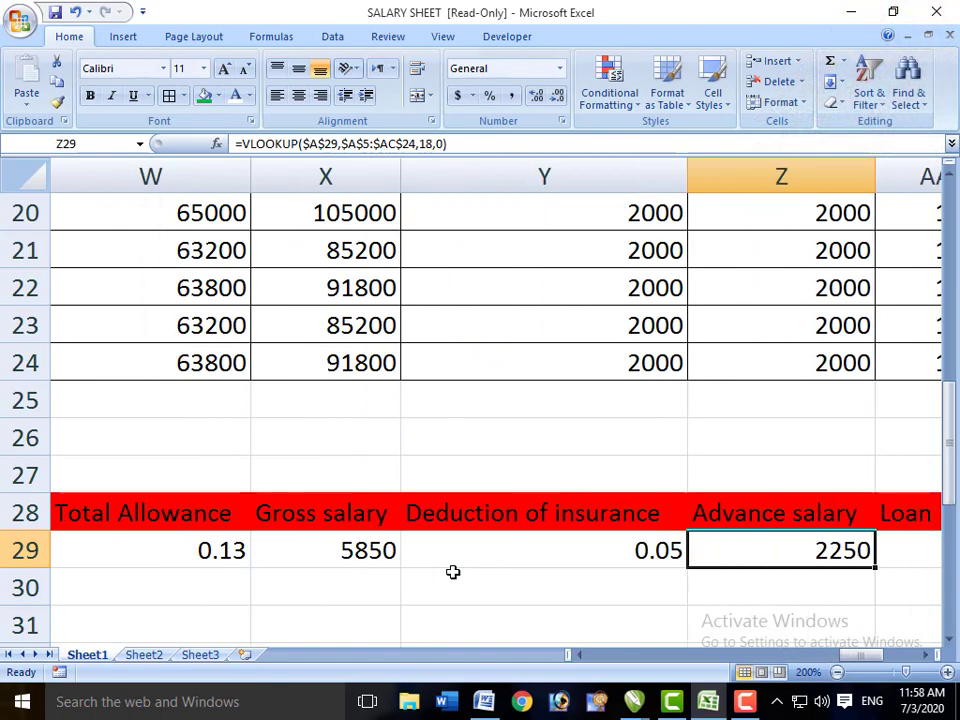
key("Left")
key("Left")
key("Left")
key("Left")
key("Left")
key("Left")
key("Left")
key("Left")
key("Left")
key("Left")
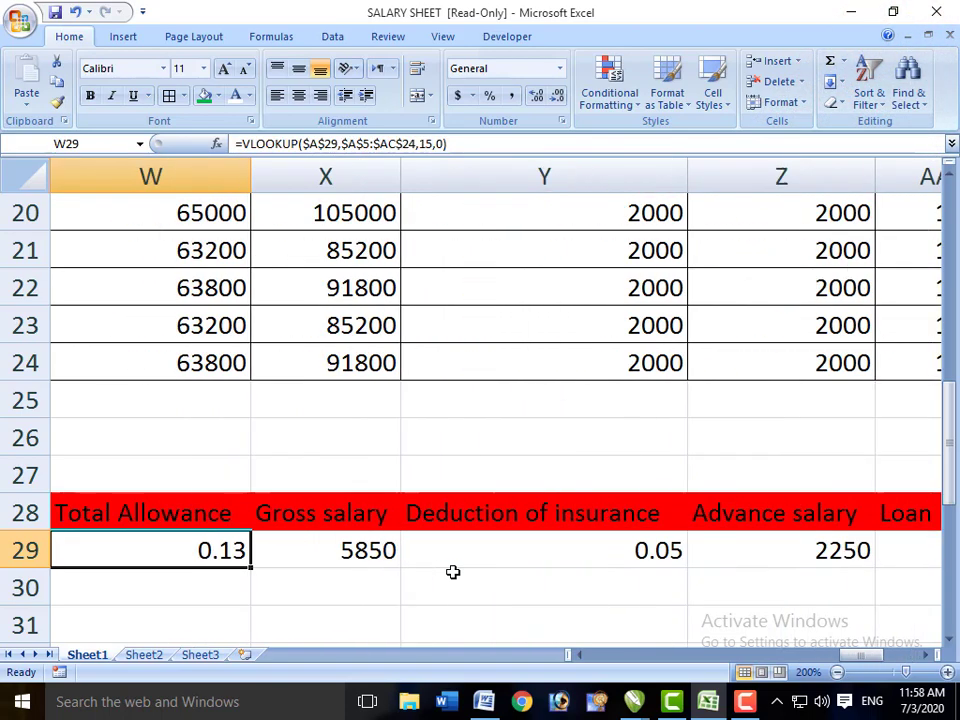
key("Home")
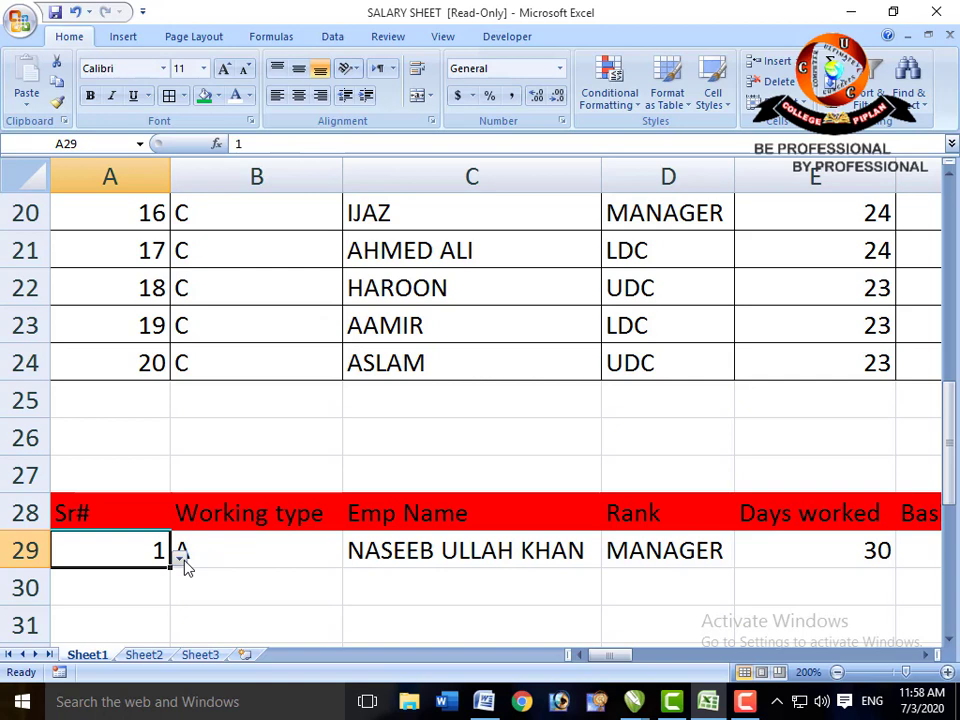
- Enter 1 as the Sr# in B35 of the small bordered lookup form below the red-headed table
scroll(189, 564, "down", 1)
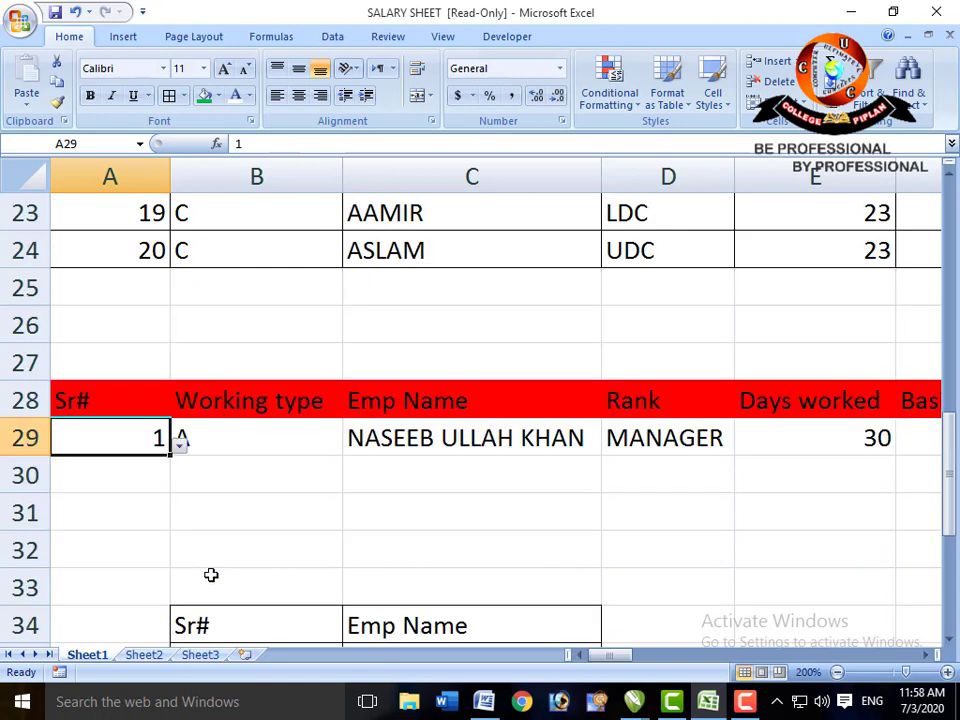
scroll(210, 574, "down", 1)
scroll(211, 575, "down", 1)
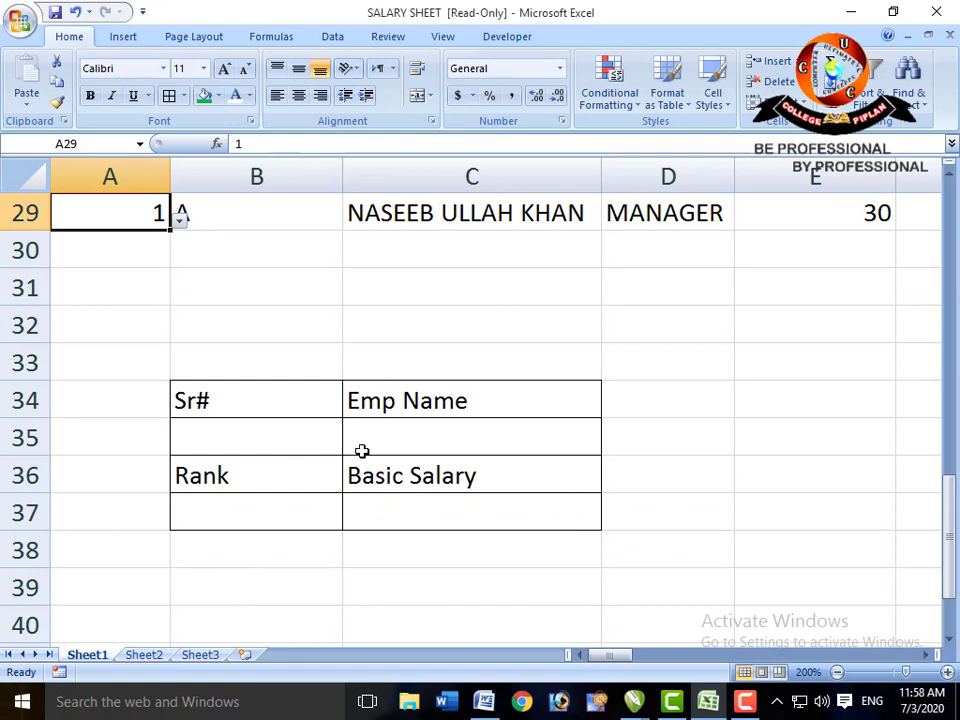
left_click(271, 437)
type("1")
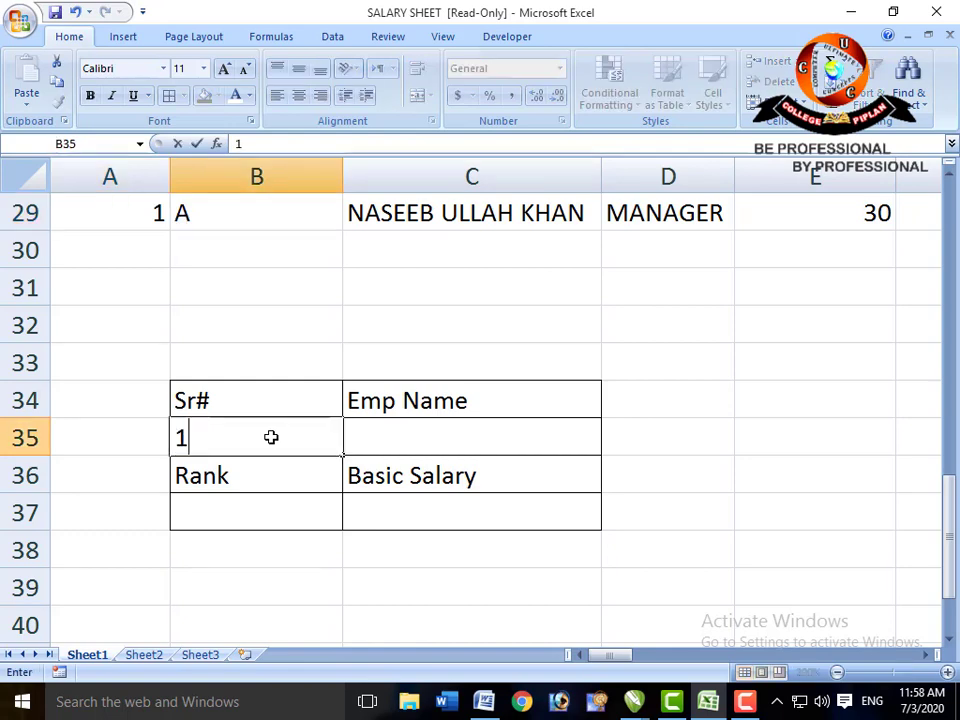
key("Return")
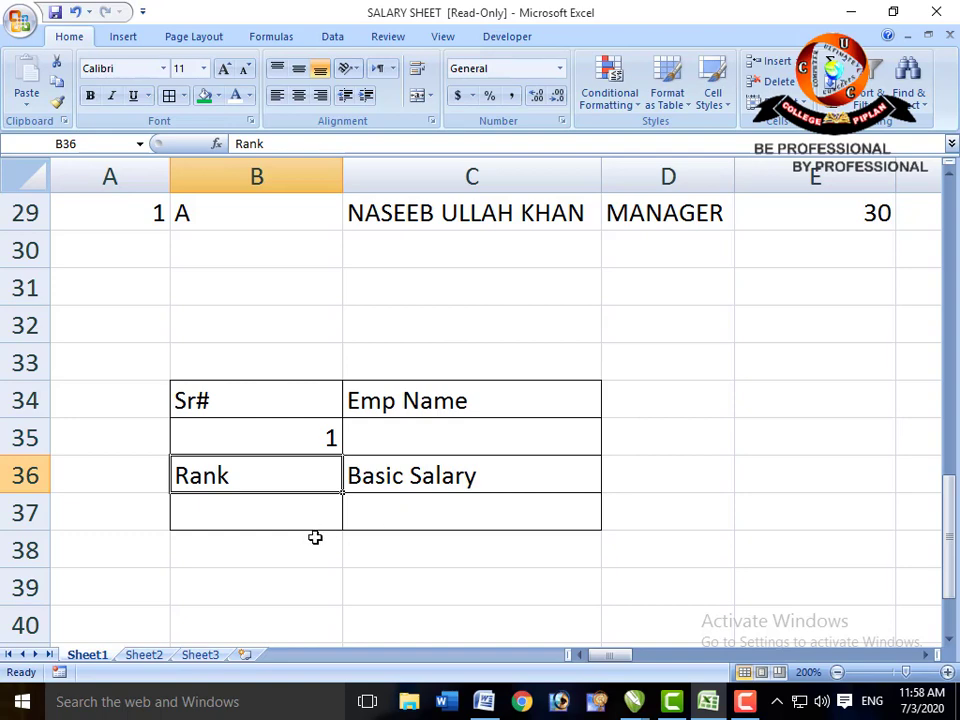
- Start a VLOOKUP formula in the Emp Name cell C35 with B35 as the lookup value
left_click(422, 435)
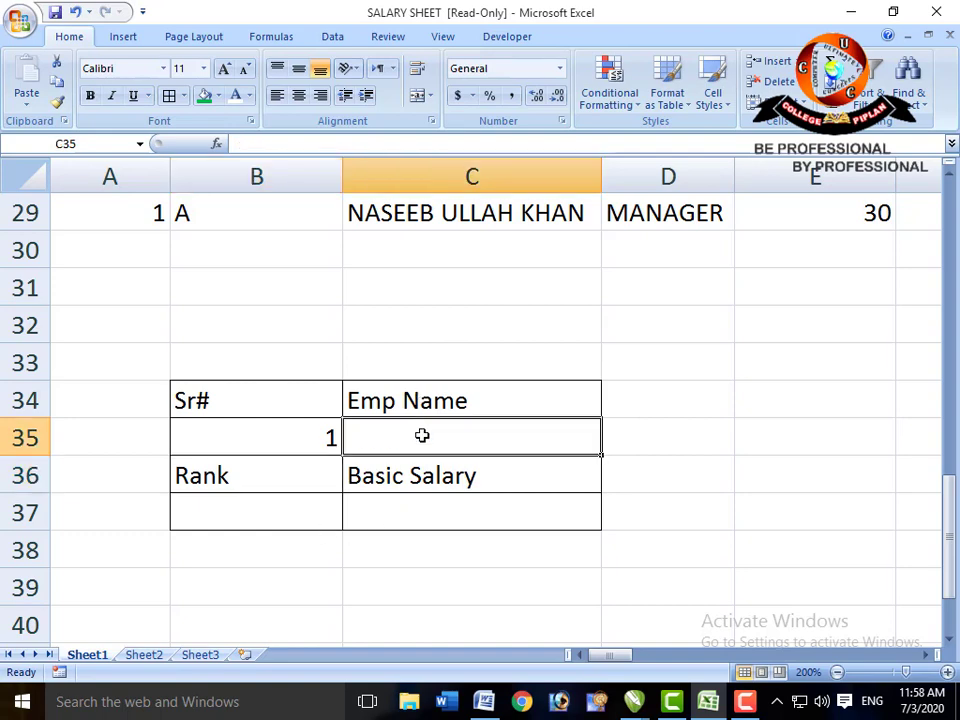
left_click(287, 511)
left_click(402, 509)
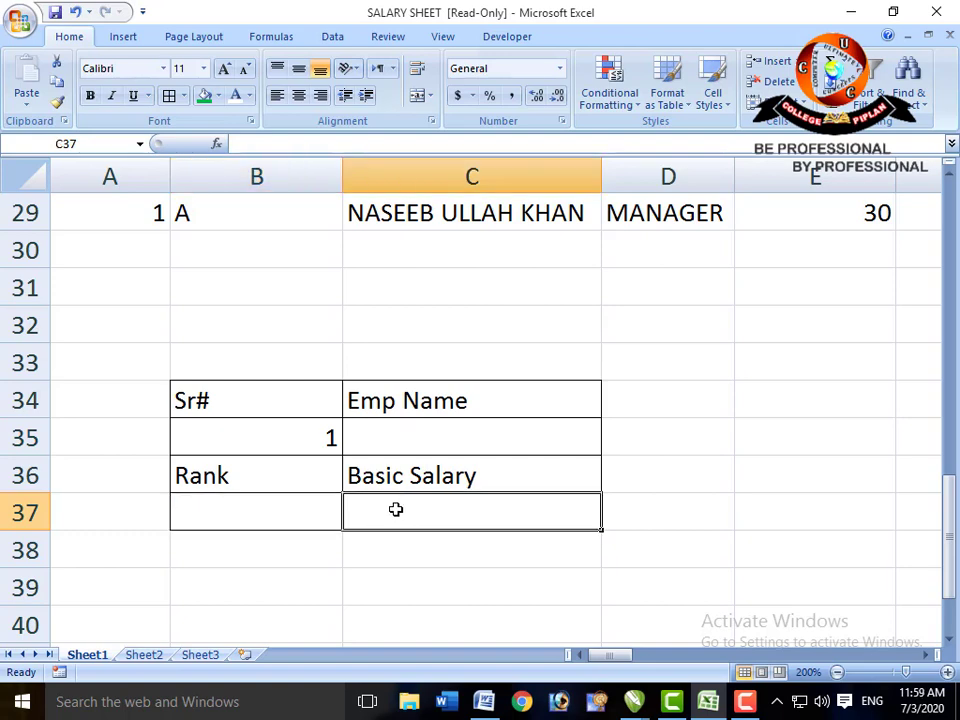
left_click(388, 439)
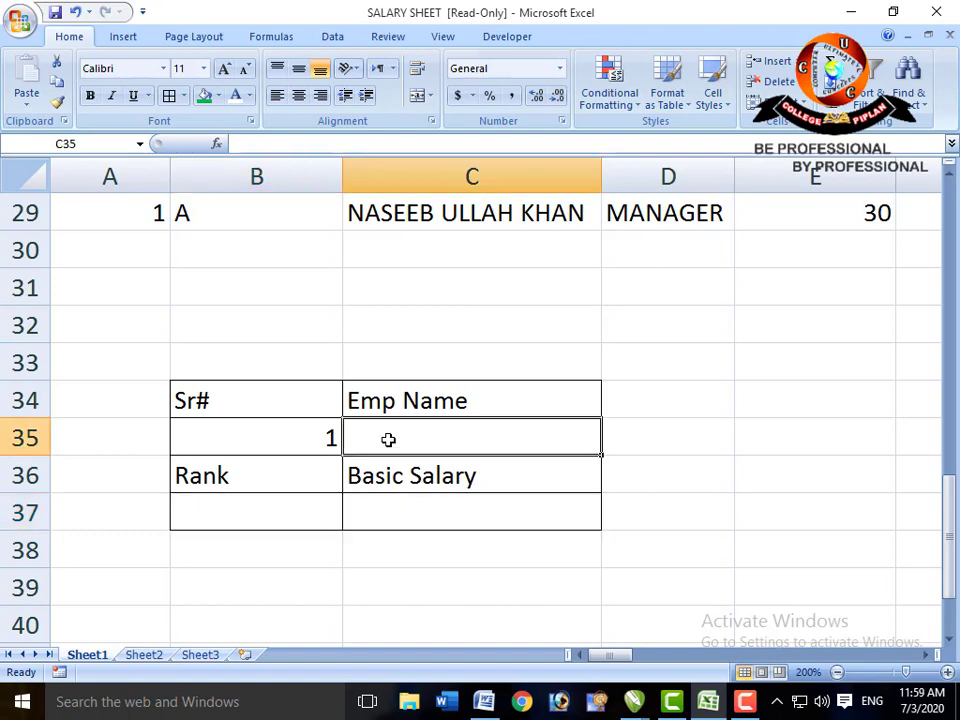
type("=")
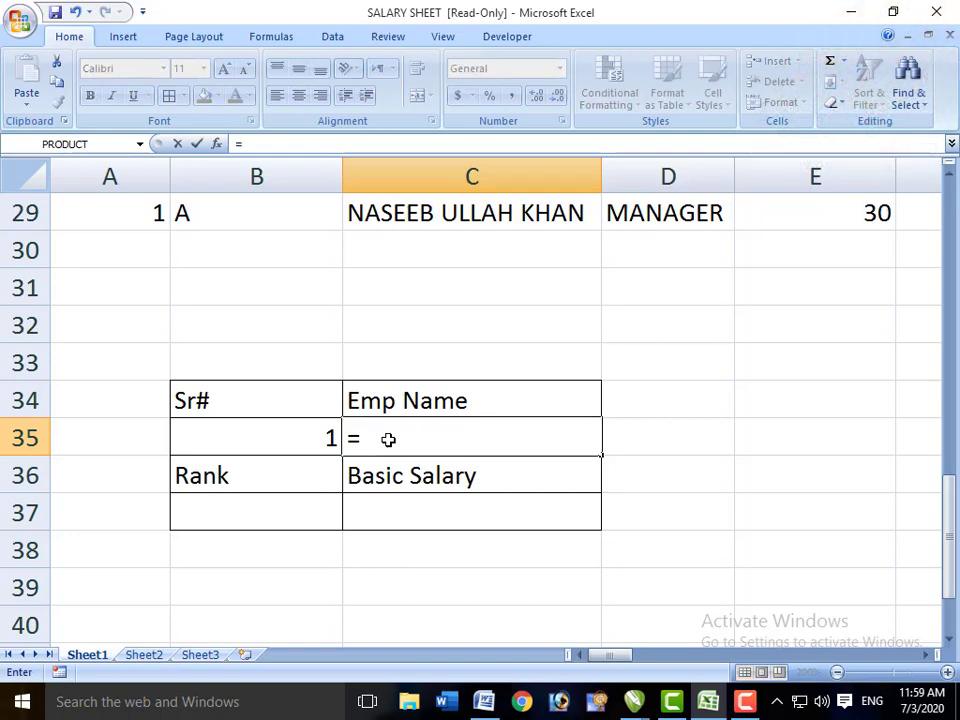
type("VLO")
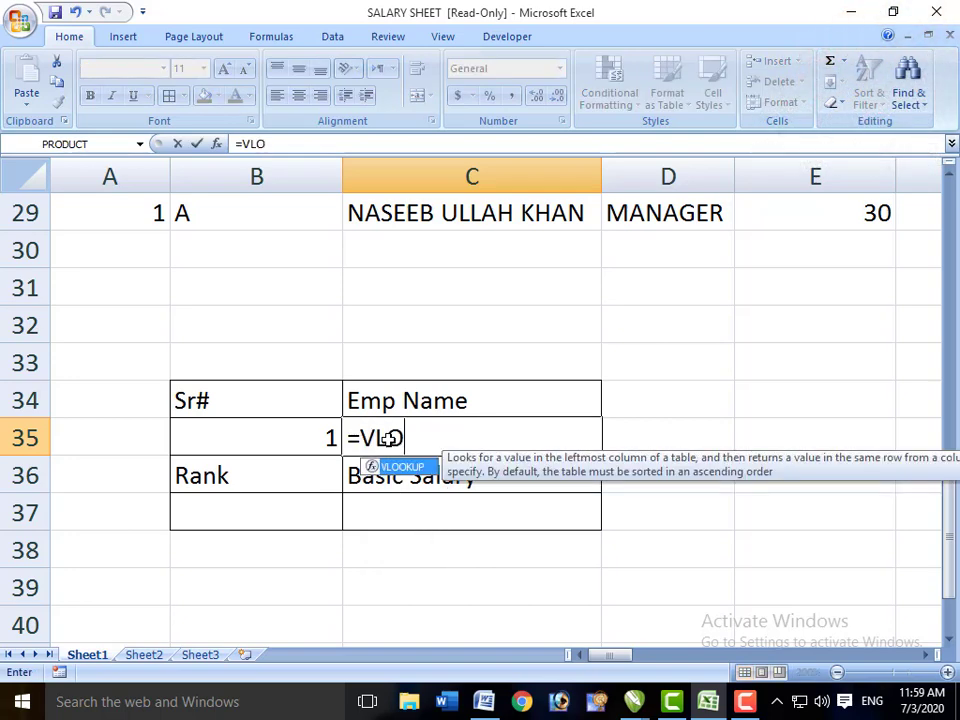
type("OKUP")
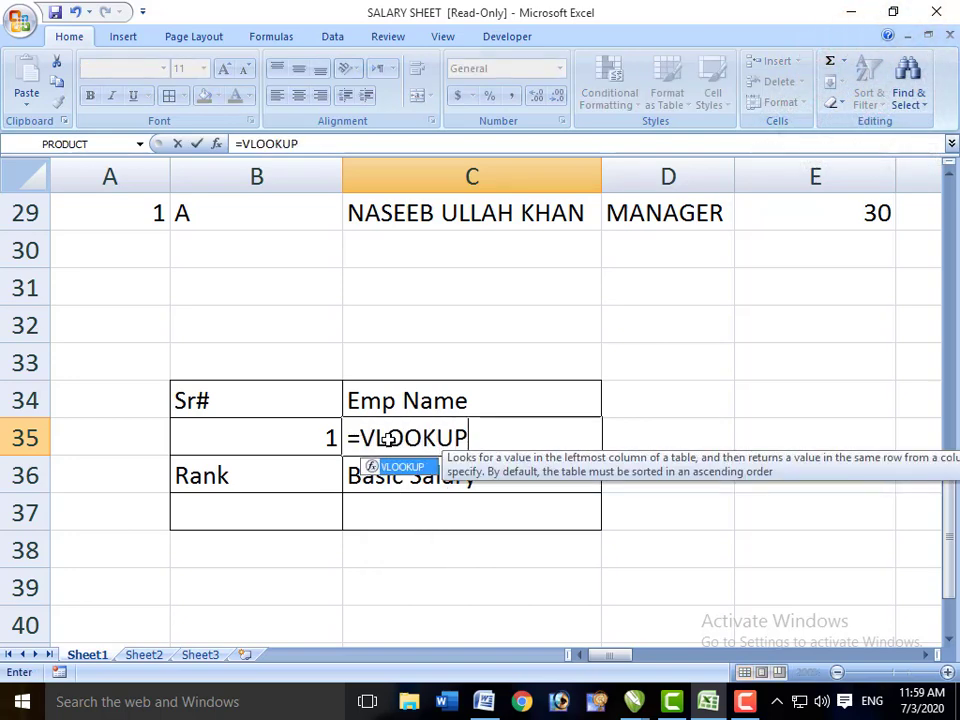
type("(")
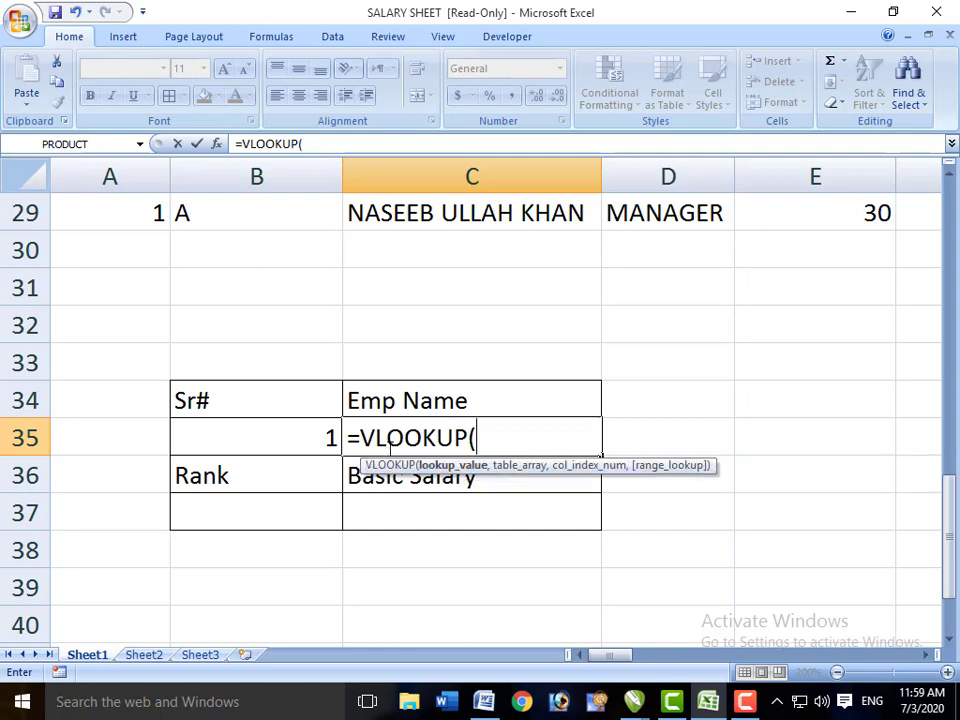
key("Left")
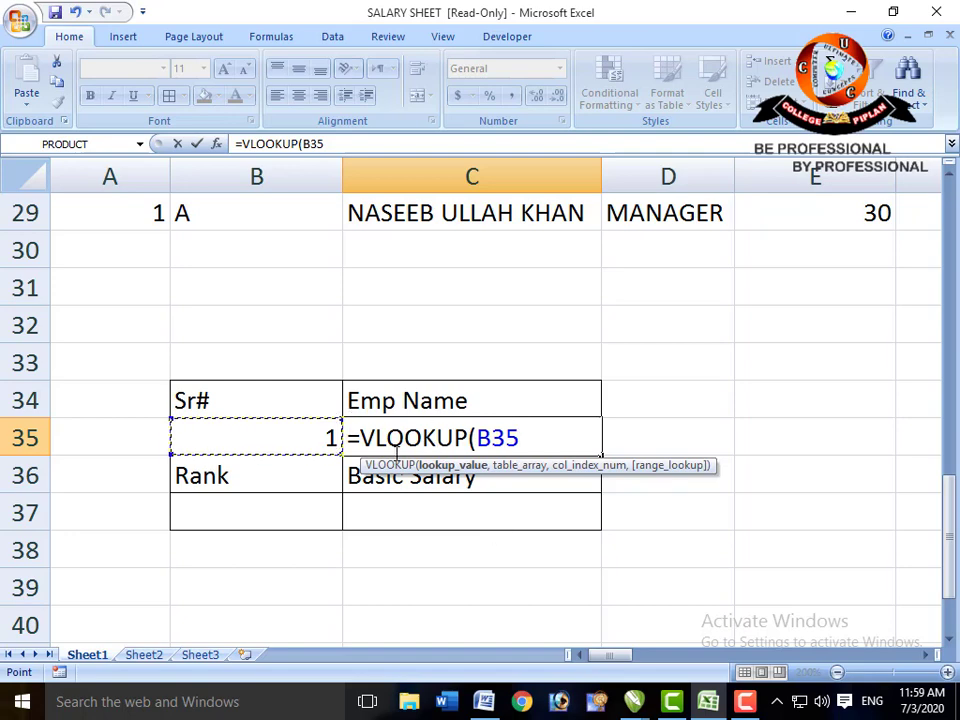
type(",")
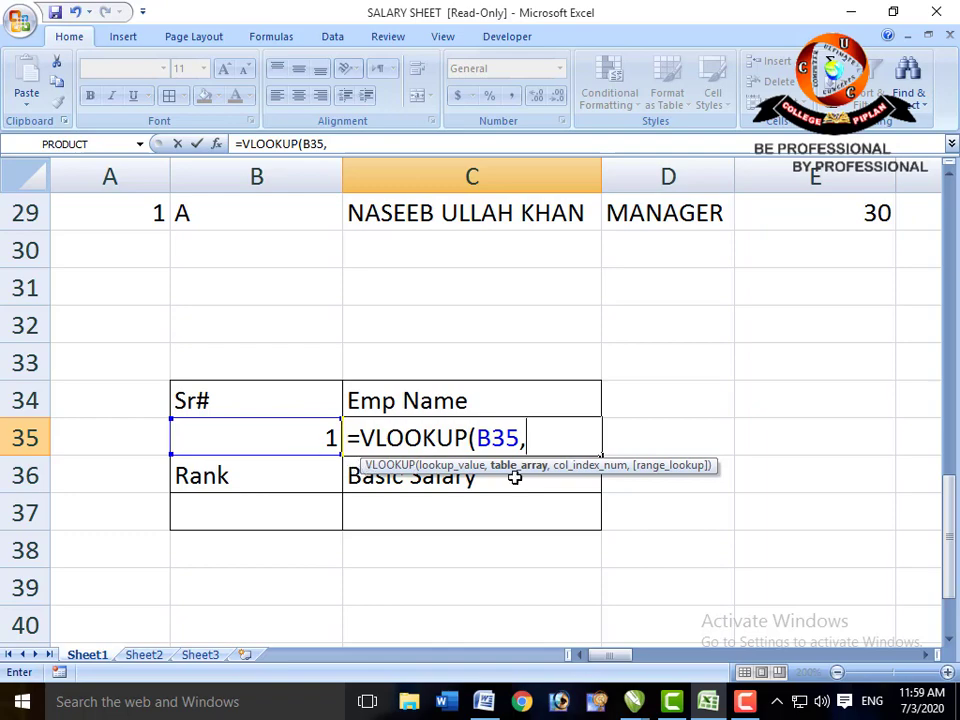
- Set the VLOOKUP's table array to the whole salary table including its header row, A4:AC24
key("Up")
key("Up")
key("Up")
key("Up")
key("Up")
key("Up")
key("Up")
key("Up")
key("Up")
key("Up")
key("Up")
key("Up")
key("Up")
key("Up")
key("Up")
key("Up")
key("Up")
key("Up")
key("Up")
key("Up")
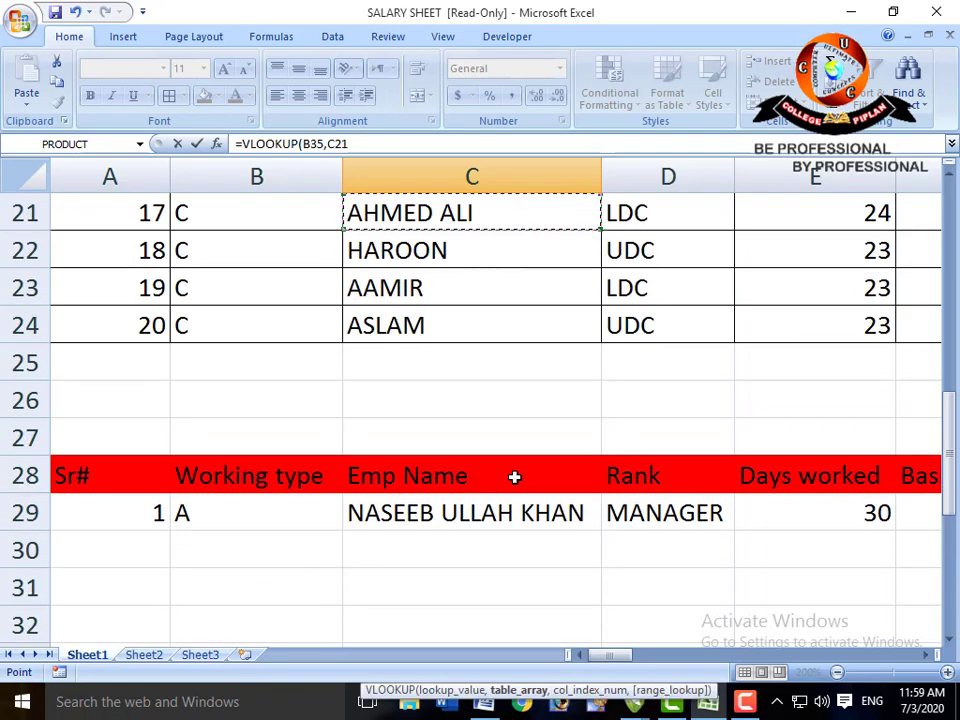
key("Left")
key("Down")
key("Down")
key("Down")
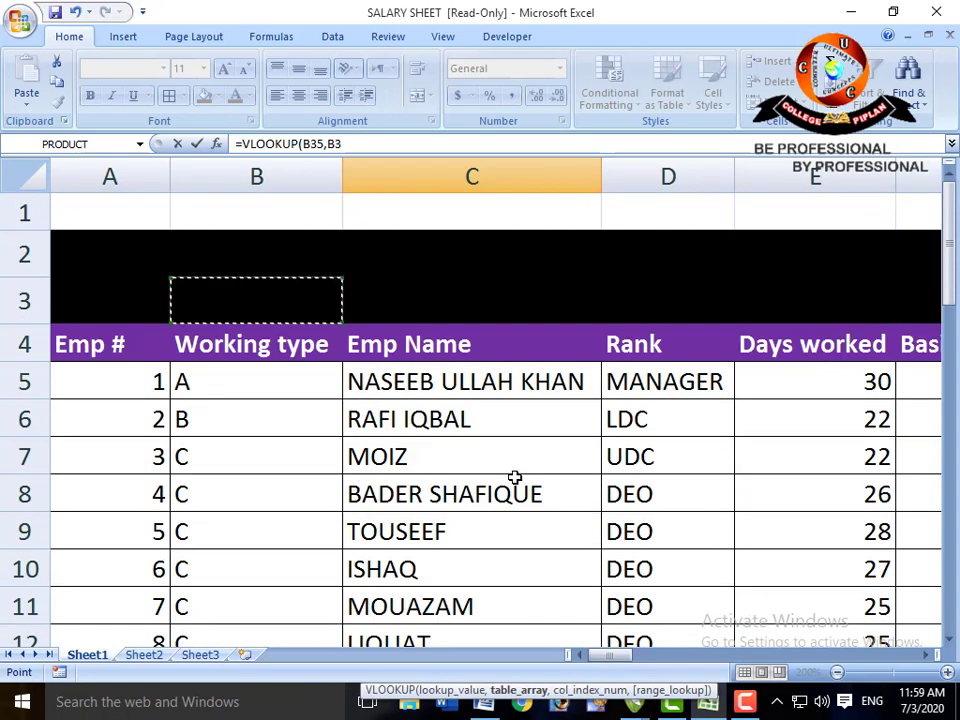
key("Left")
key("shift+Right")
key("shift+Right")
key("shift+Right")
key("shift+Right")
key("shift+Right")
key("shift+Right")
key("shift+Right")
key("shift+Right")
key("shift+Right")
key("shift+Right")
key("shift+Right")
key("shift+Right")
key("shift+Right")
key("shift+Right")
key("shift+Right")
key("shift+Right")
key("shift+Right")
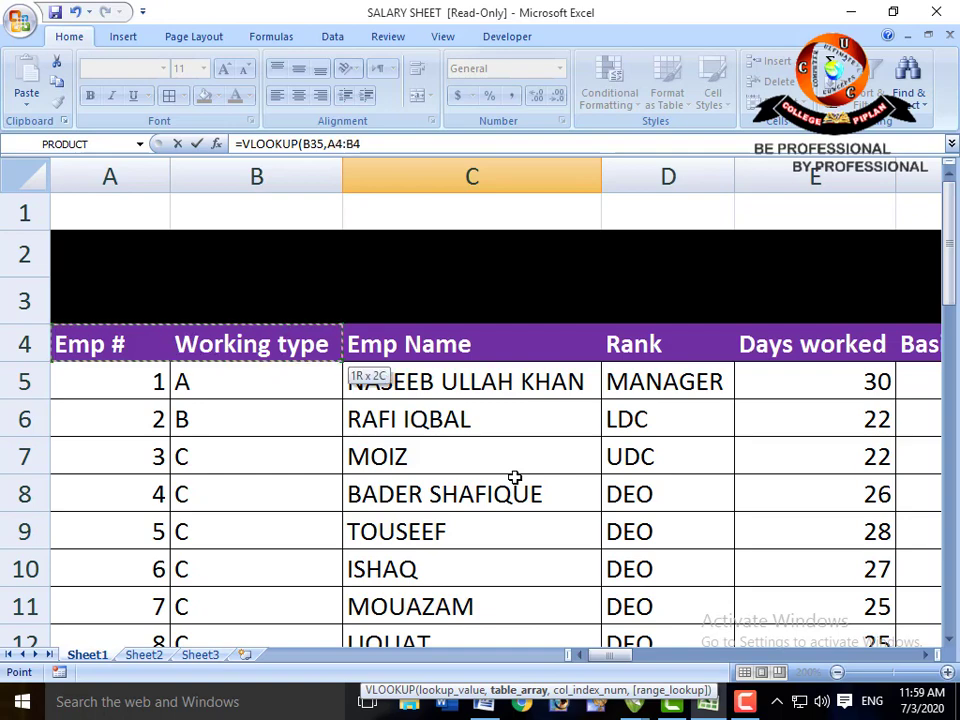
key("shift+Right")
key("shift+Right")
key("shift+Right")
key("shift+Right")
key("shift+Right")
key("shift+Right")
key("shift+Right")
key("shift+Right")
key("shift+Right")
key("shift+Right")
key("shift+Right")
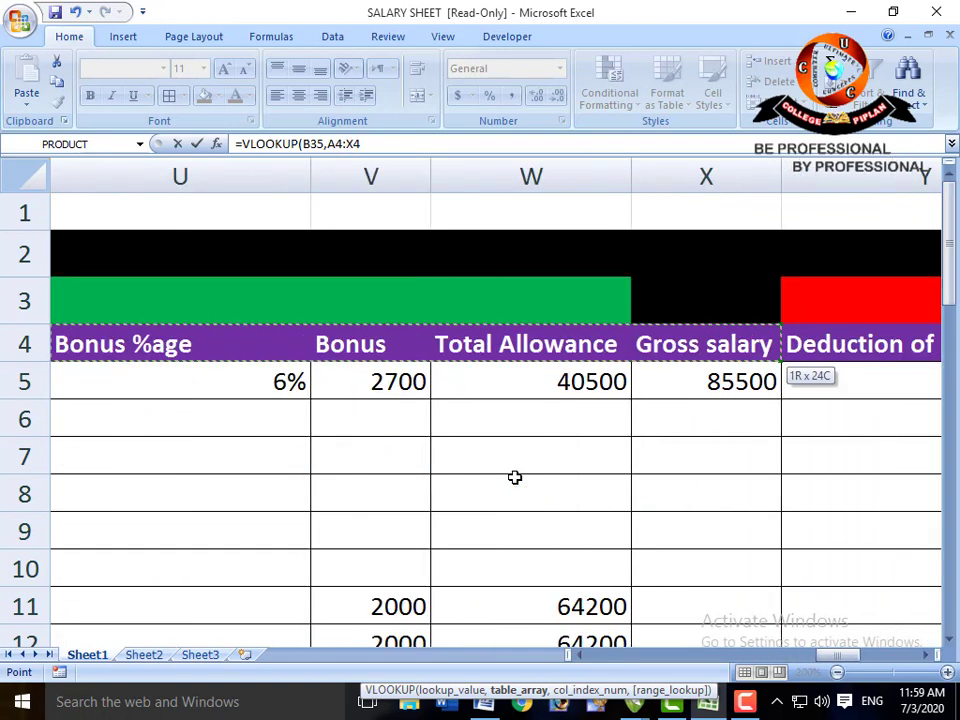
key("shift+Down")
key("shift+Down")
key("shift+Down")
key("shift+Down")
key("shift+Down")
key("shift+Down")
key("shift+Down")
key("shift+Down")
key("shift+Down")
key("shift+Down")
key("shift+Down")
key("shift+Down")
key("shift+Down")
key("shift+Down")
key("shift+Down")
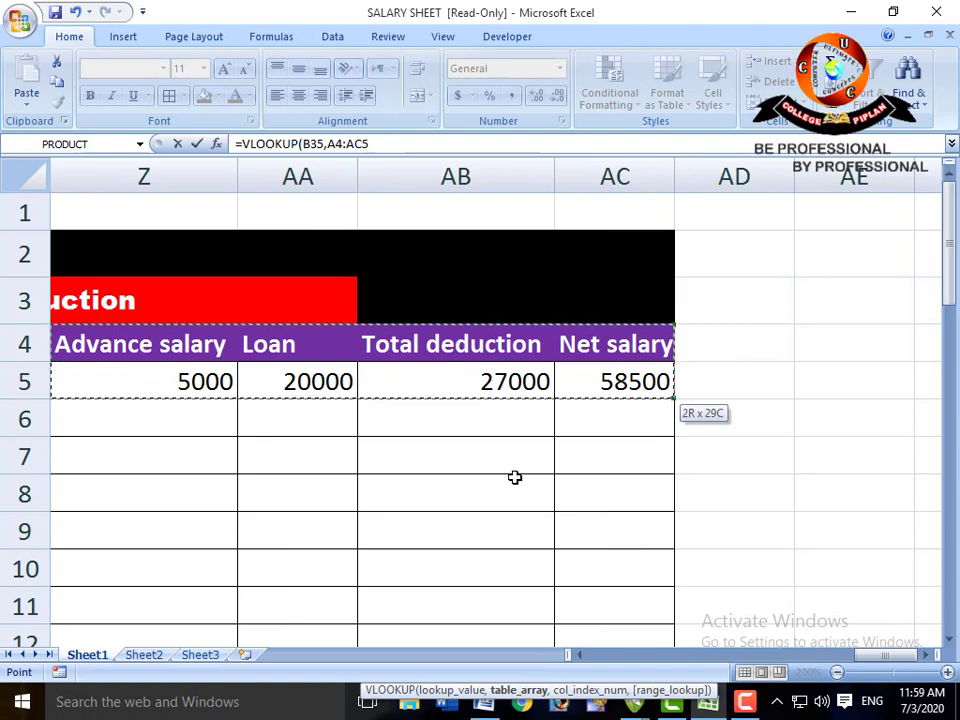
key("shift+Down")
key("shift+Down")
key("shift+Down")
key("shift+Down")
key("shift+Down")
key("shift+Down")
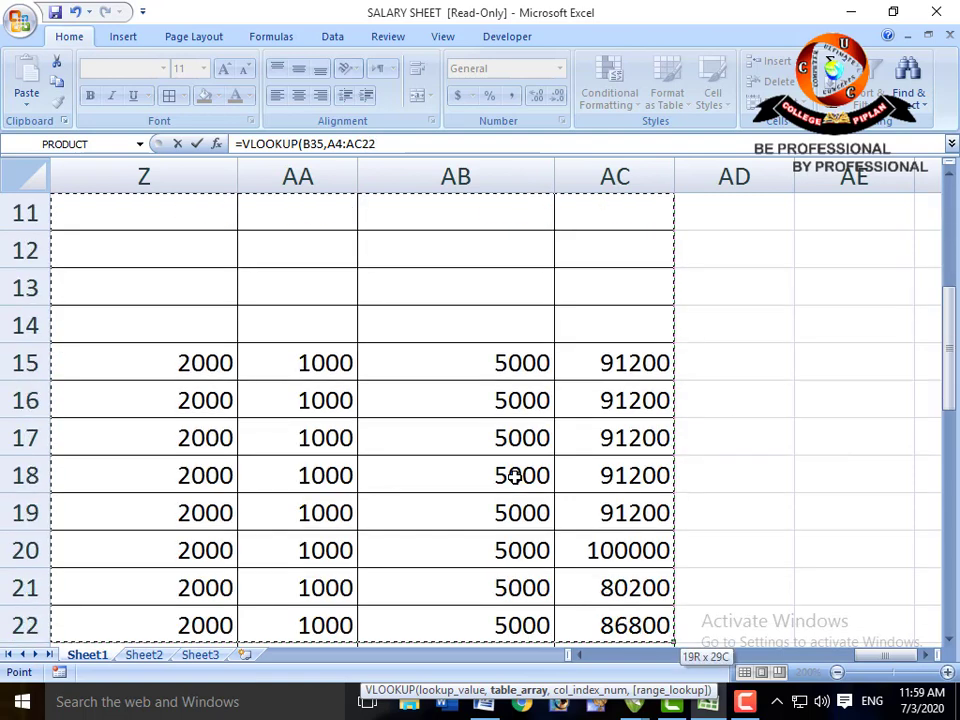
key("shift+Up")
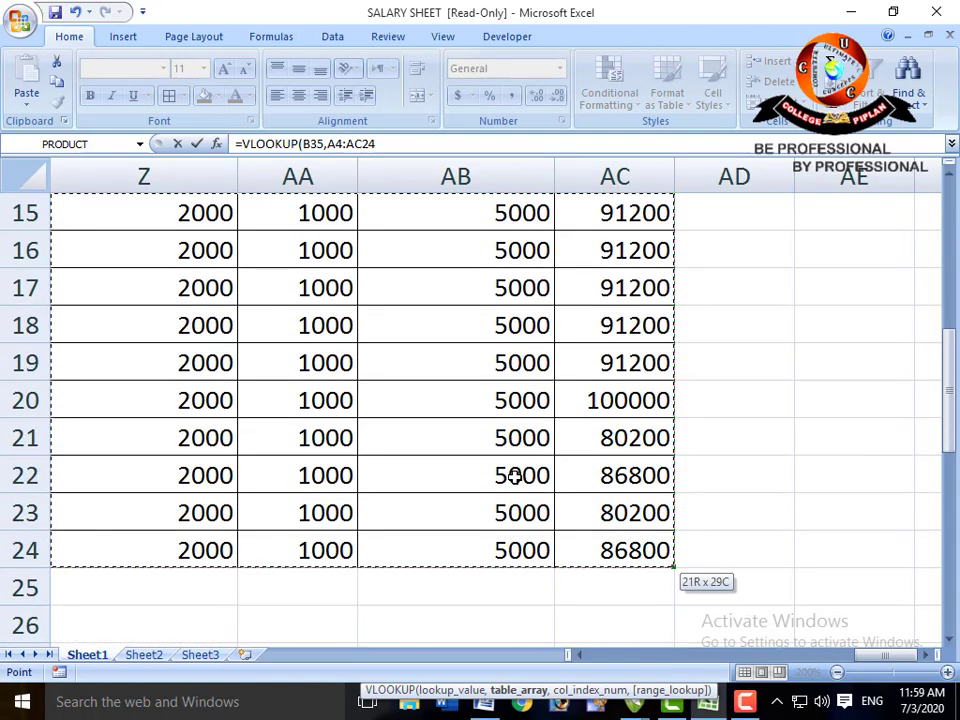
left_click_drag(586, 656, 579, 655)
scroll(575, 572, "down", 4)
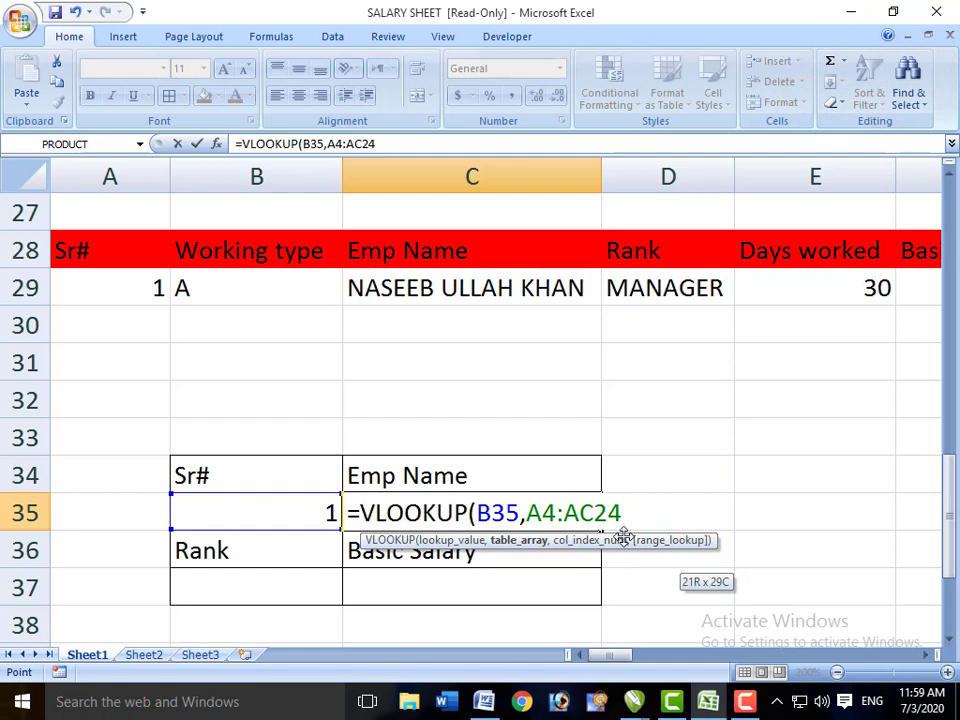
type(",")
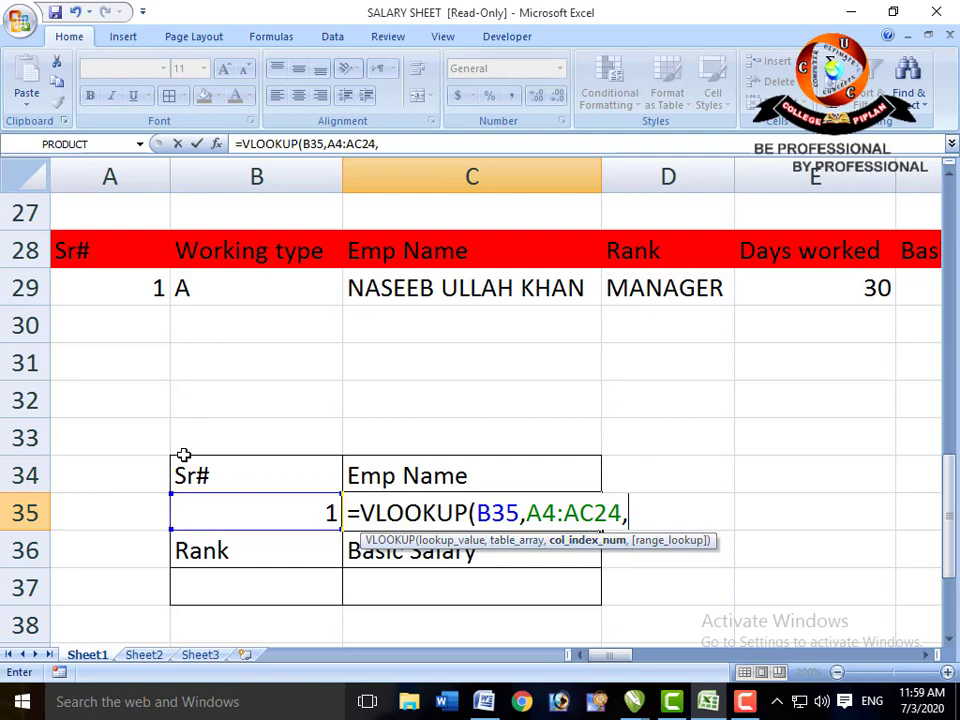
- Complete the Emp Name VLOOKUP in C35 with column index 3 and exact match 0
scroll(184, 441, "up", 5)
scroll(184, 441, "up", 4)
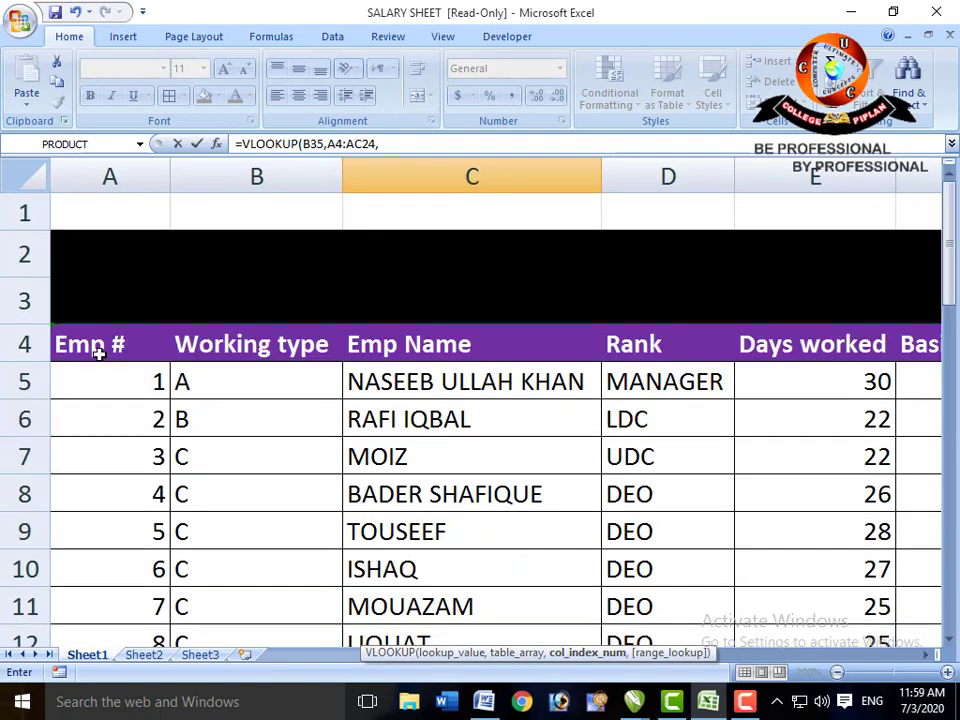
scroll(398, 503, "down", 9)
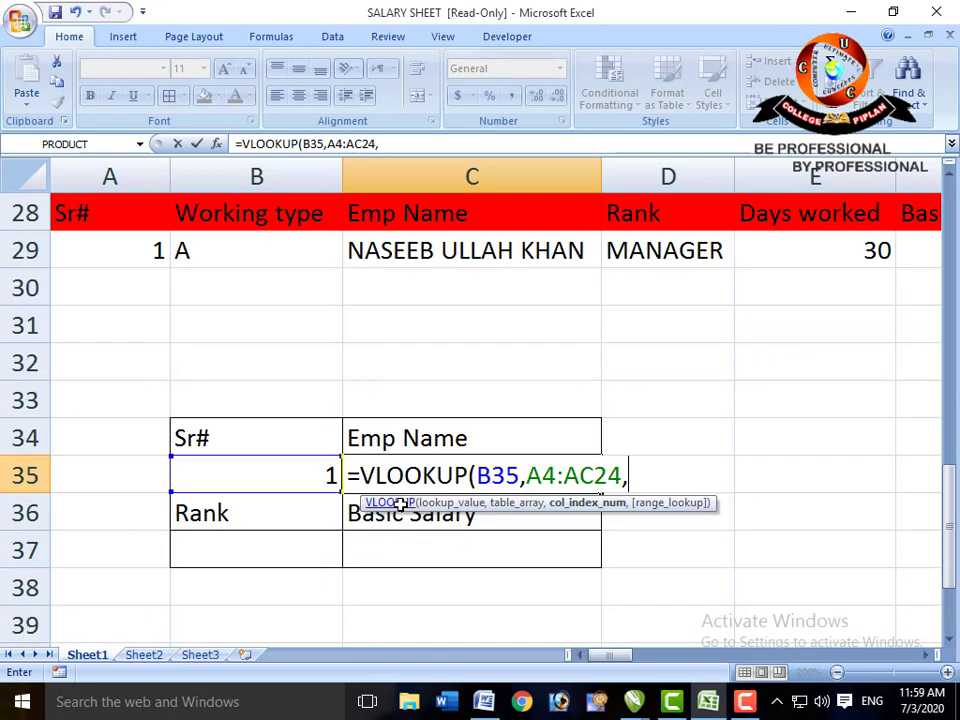
scroll(285, 467, "up", 5)
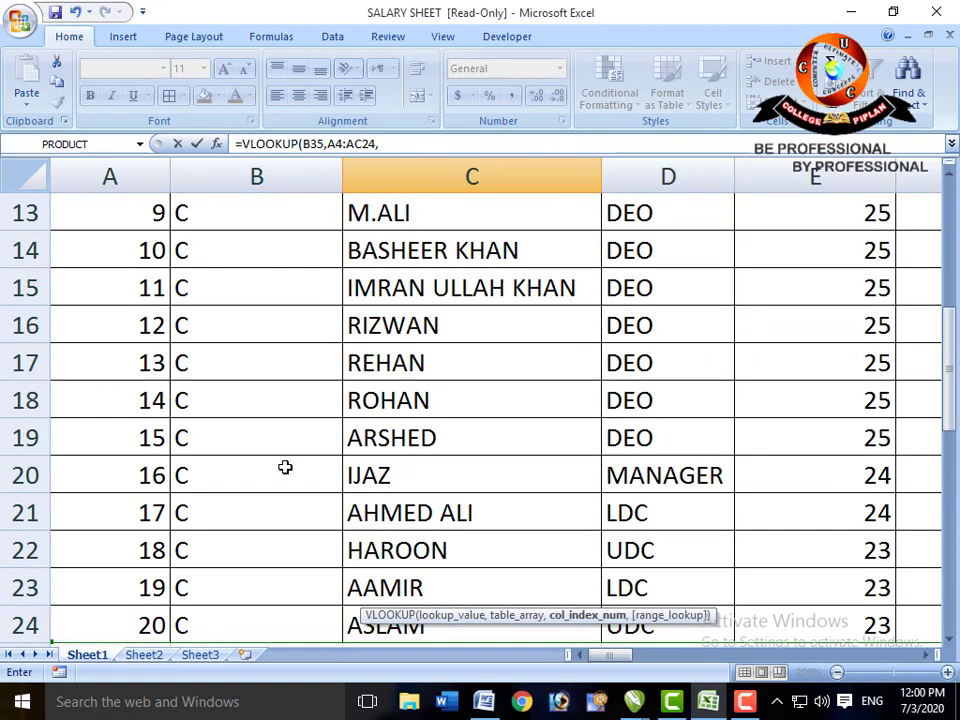
scroll(285, 467, "up", 4)
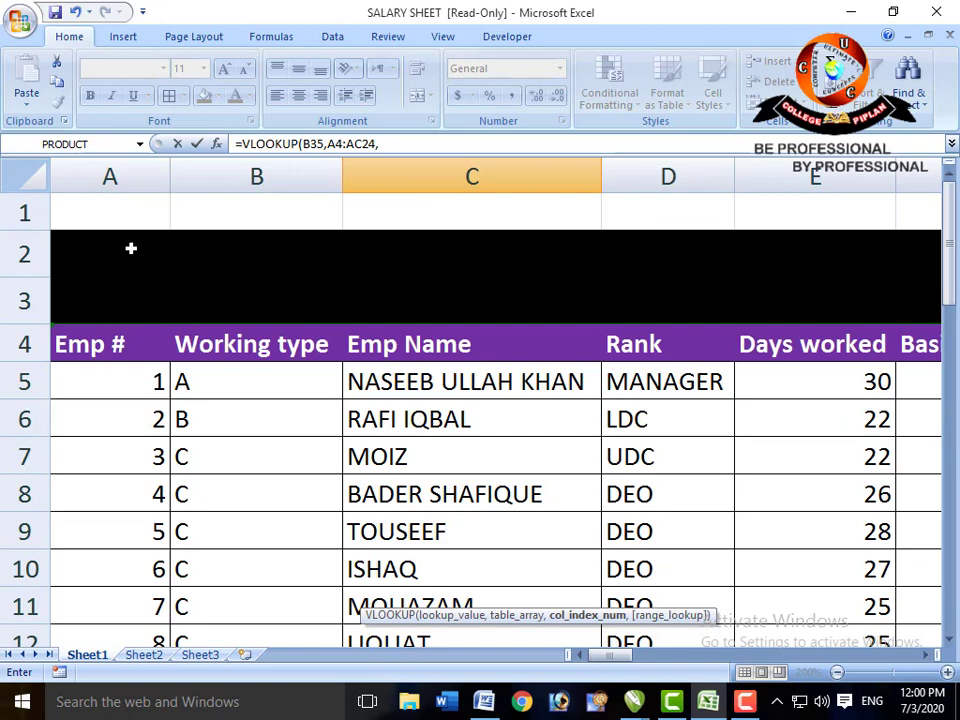
scroll(447, 515, "down", 10)
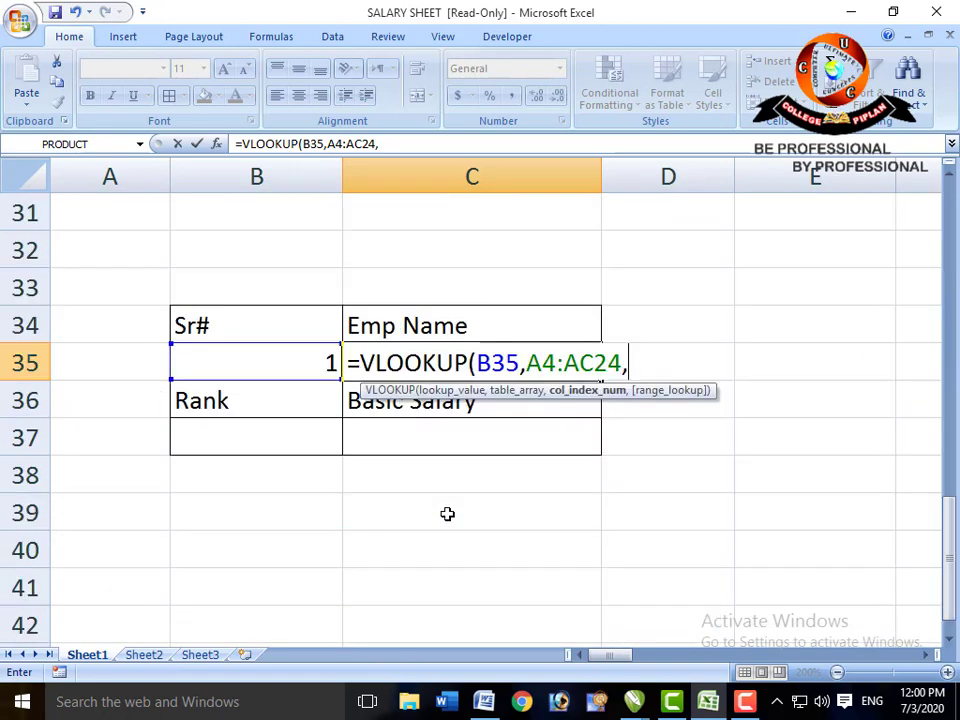
type("3,")
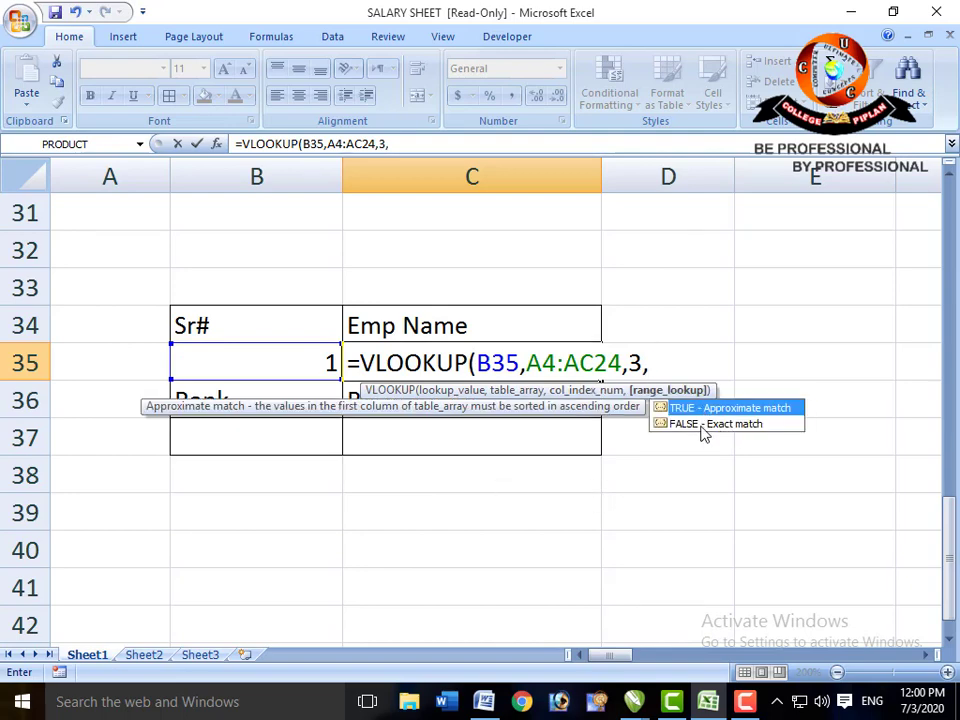
type("0)")
key("Return")
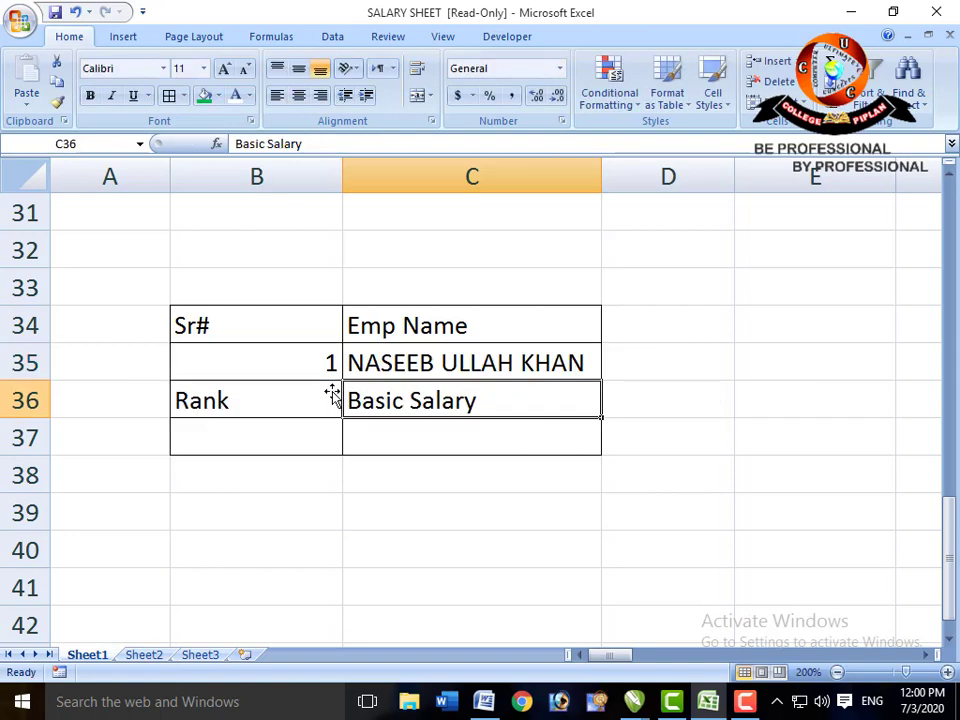
- Test the Emp Name lookup by entering 2, 5 and 10 in turn as the Sr# in B35
key("Left")
key("Up")
type("2")
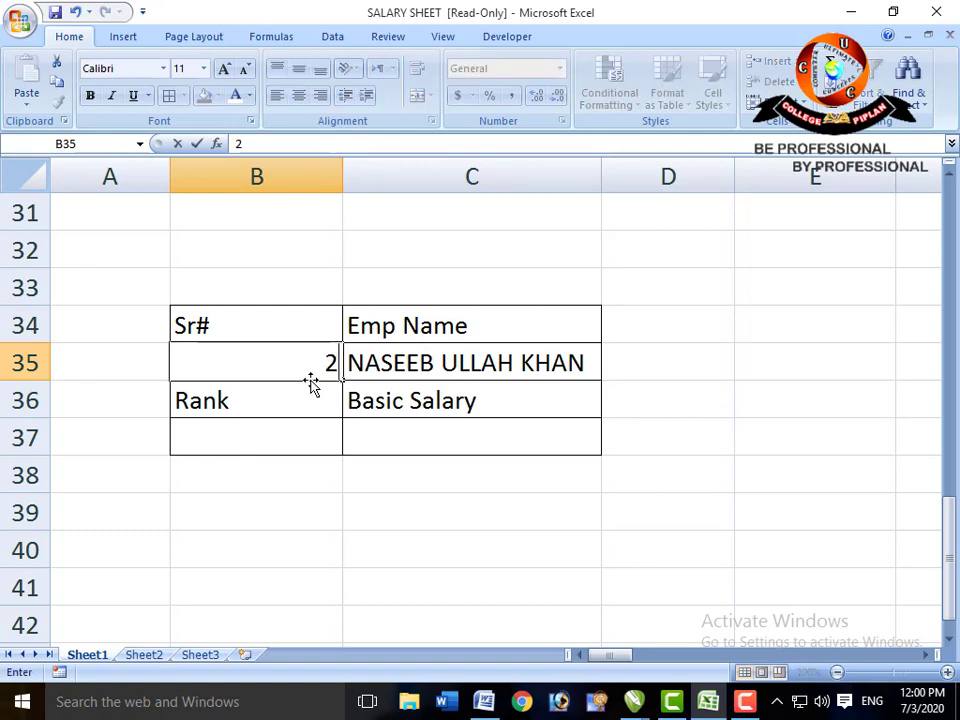
key("Tab")
key("Left")
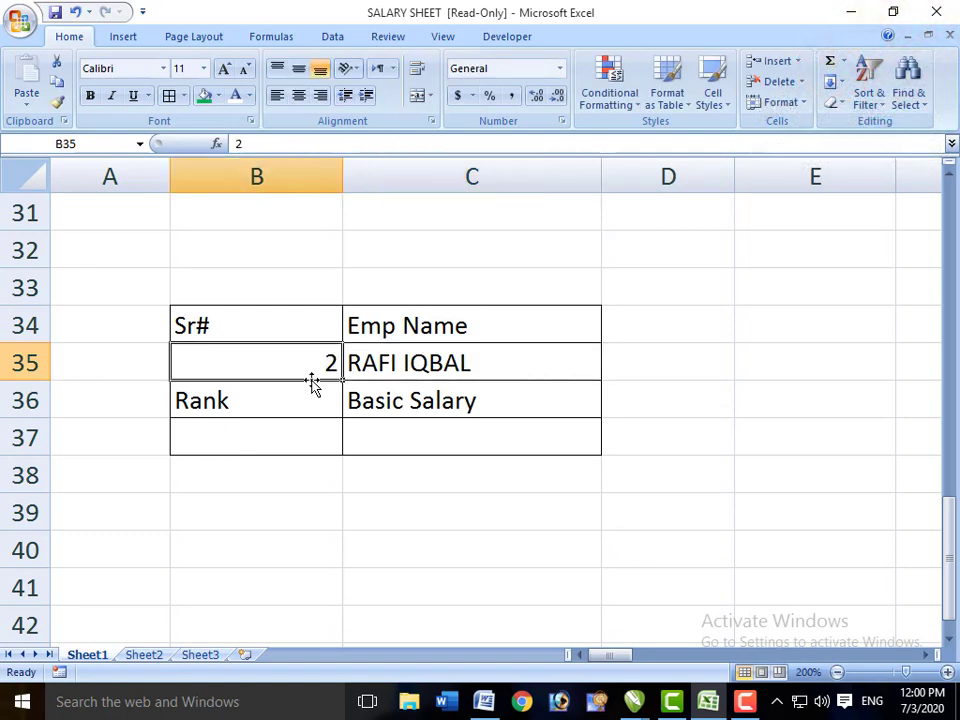
type("5")
key("Return")
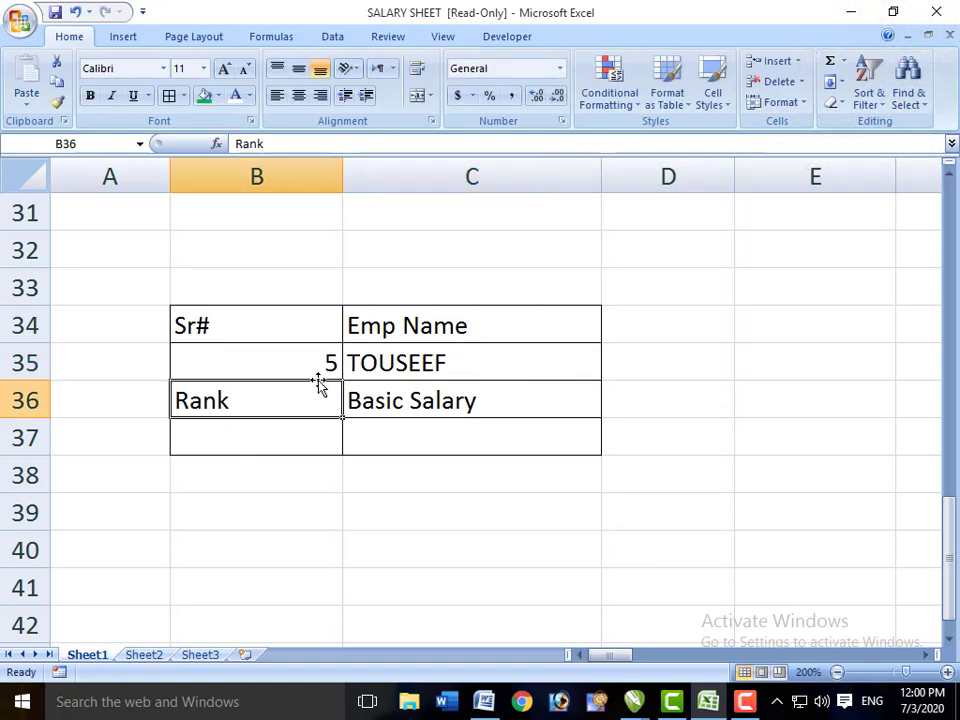
key("Up")
type("10")
key("Tab")
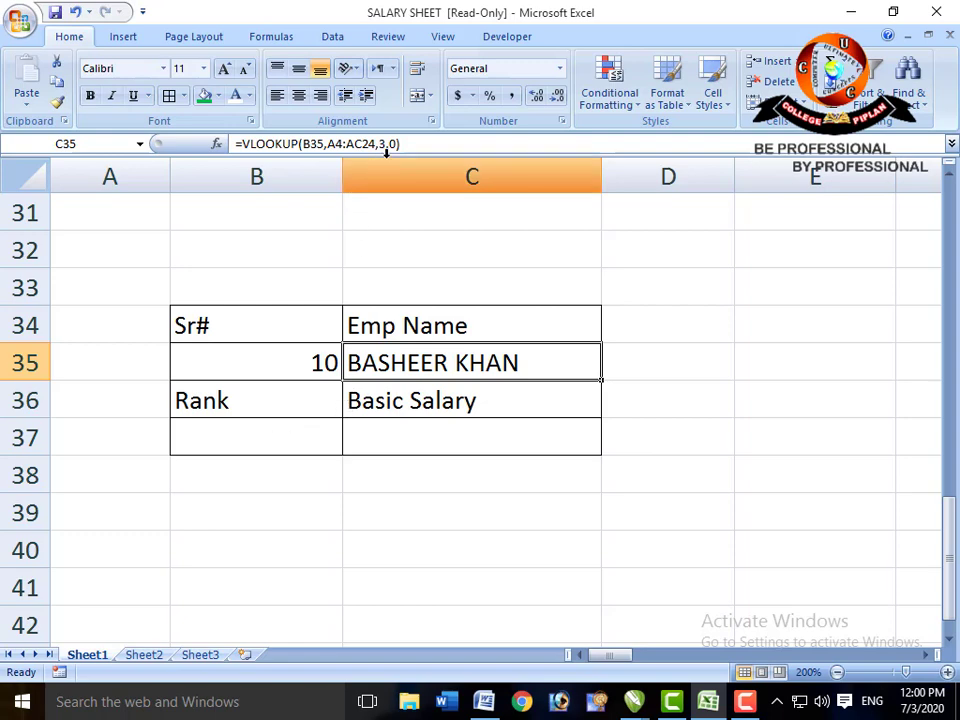
- Copy the full VLOOKUP formula text from C35 and paste it into the Rank cell B37, keeping the same references
key("F2")
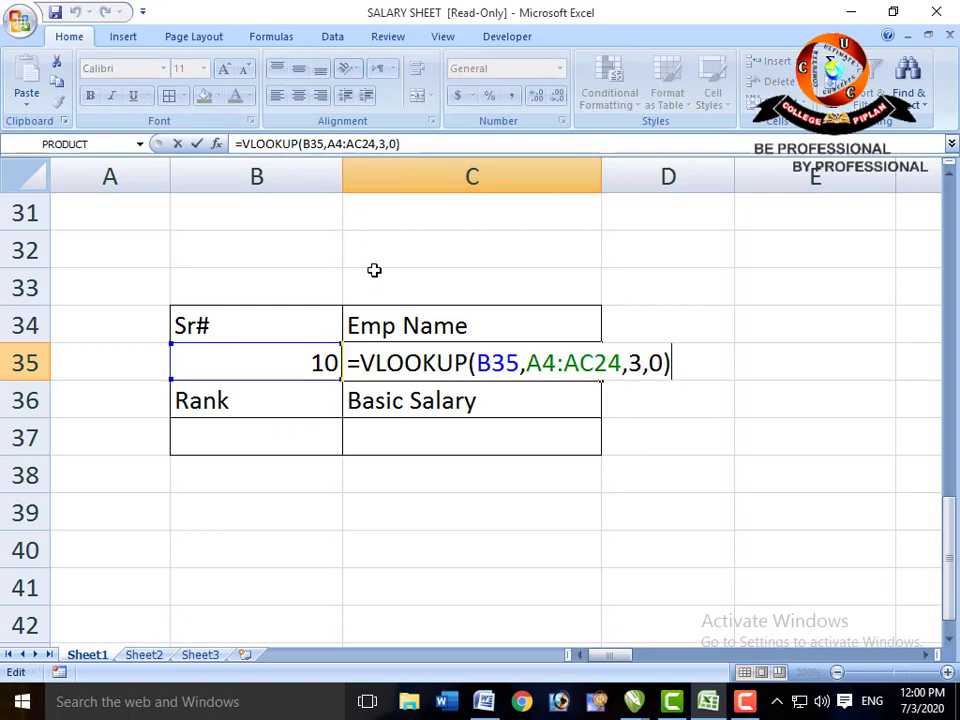
key("shift+Left")
key("shift+Left")
key("shift+Left")
key("shift+Left")
key("shift+Left")
key("shift+Left")
key("shift+Left")
key("shift+Left")
key("shift+Left")
key("shift+Left")
key("shift+Left")
key("shift+Left")
key("shift+Left")
key("shift+Left")
key("shift+Left")
key("shift+Left")
key("shift+Left")
key("shift+Left")
key("shift+Left")
key("shift+Left")
key("shift+Left")
key("shift+Left")
key("shift+Left")
key("shift+Left")
key("ctrl+c")
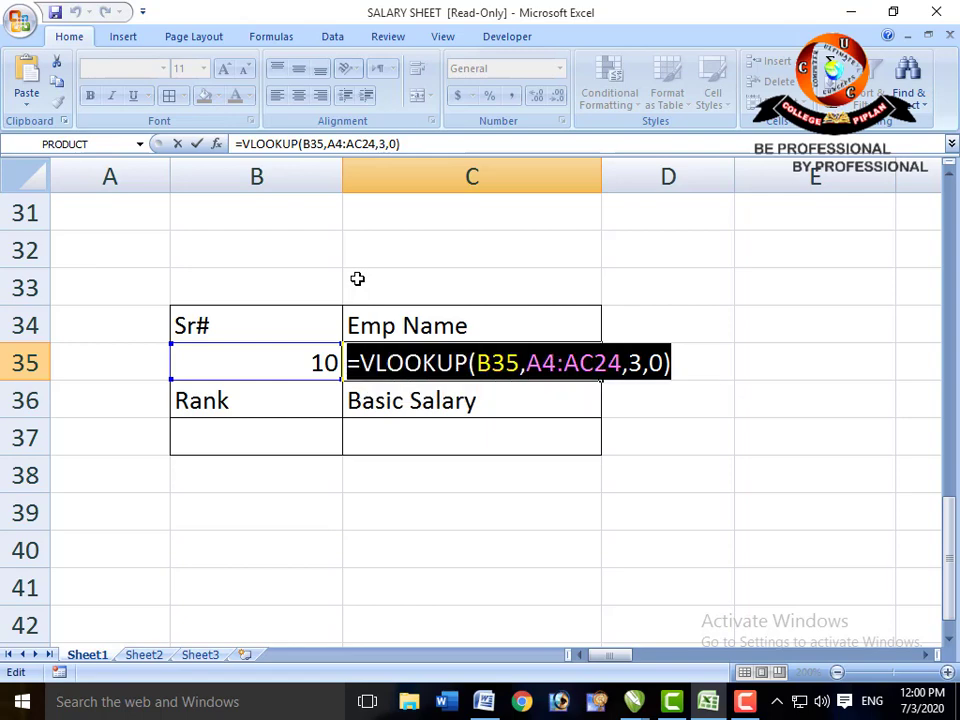
key("Return")
key("Left")
key("Down")
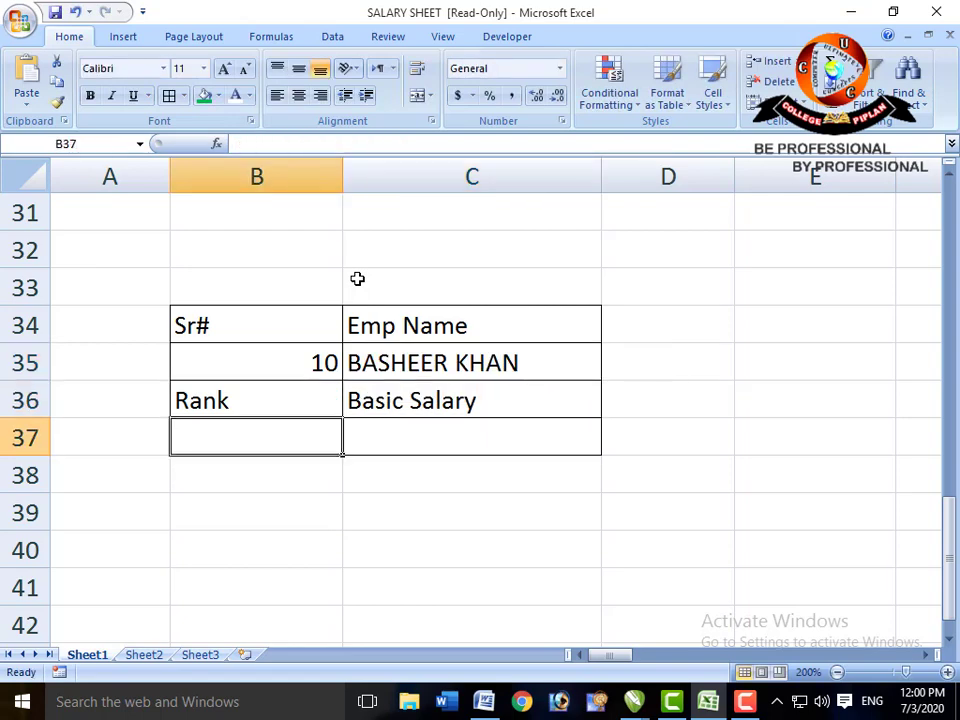
key("ctrl+v")
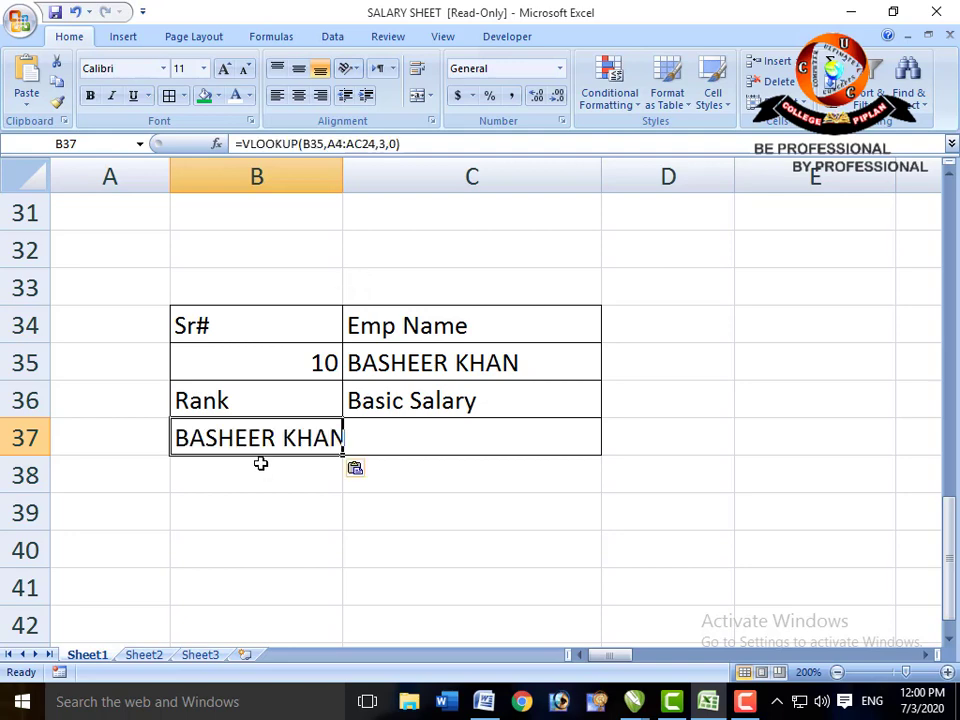
- Change the column index of the Rank formula in B37 to 4
key("F2")
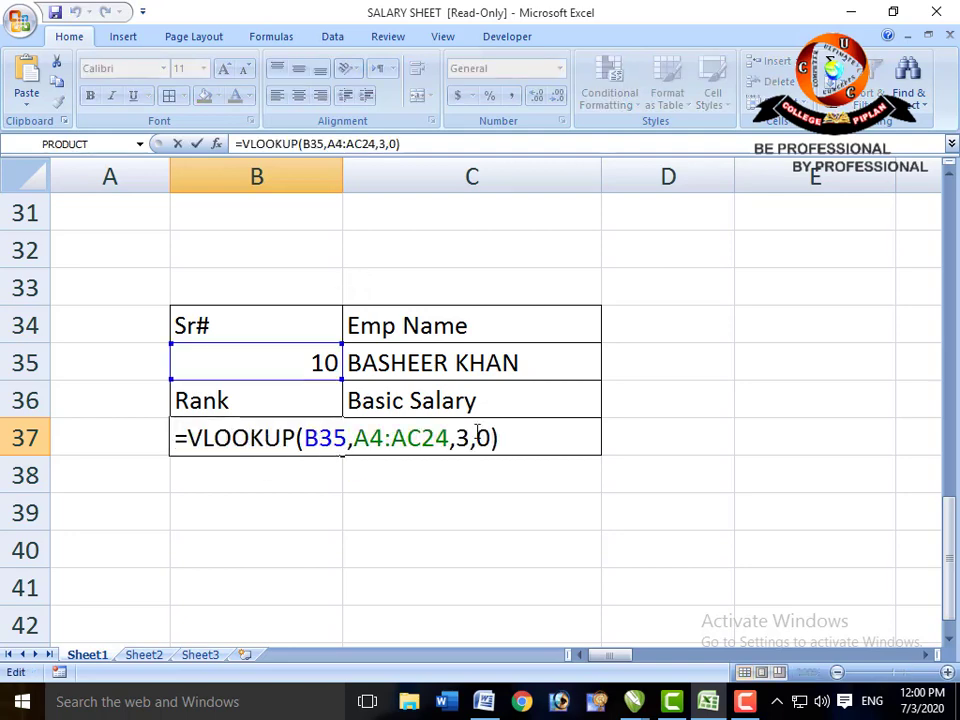
key("Escape")
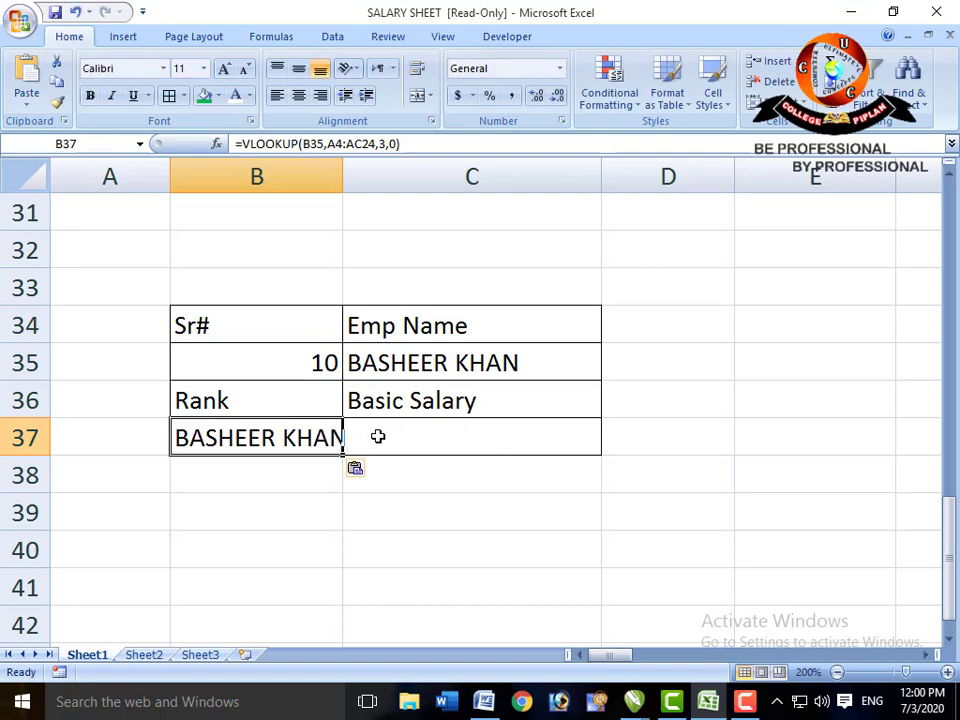
scroll(378, 436, "up", 10)
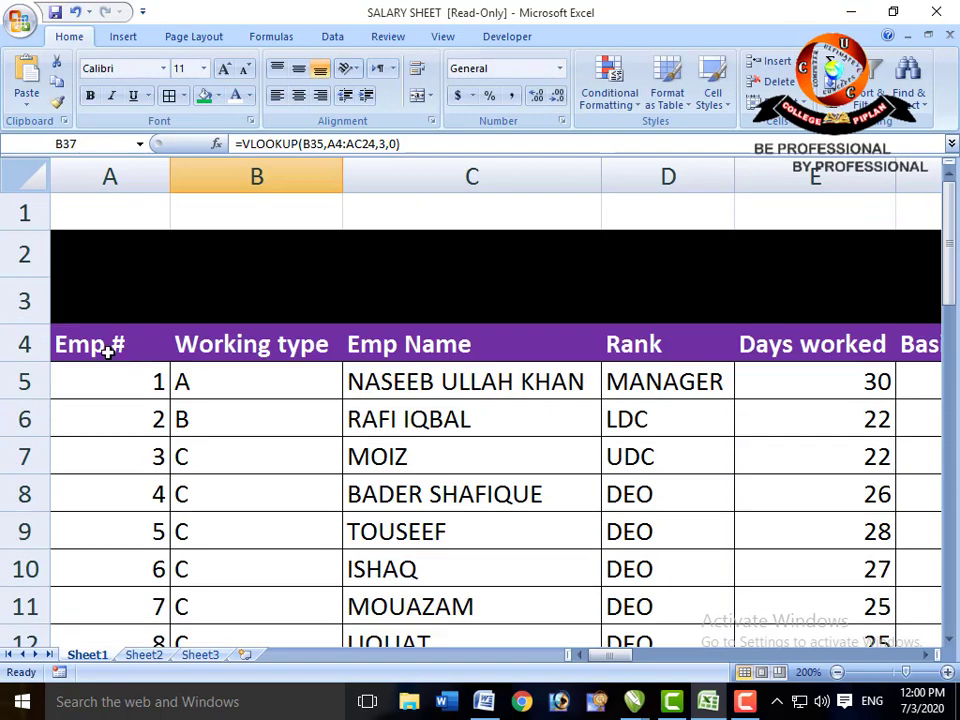
scroll(525, 414, "down", 10)
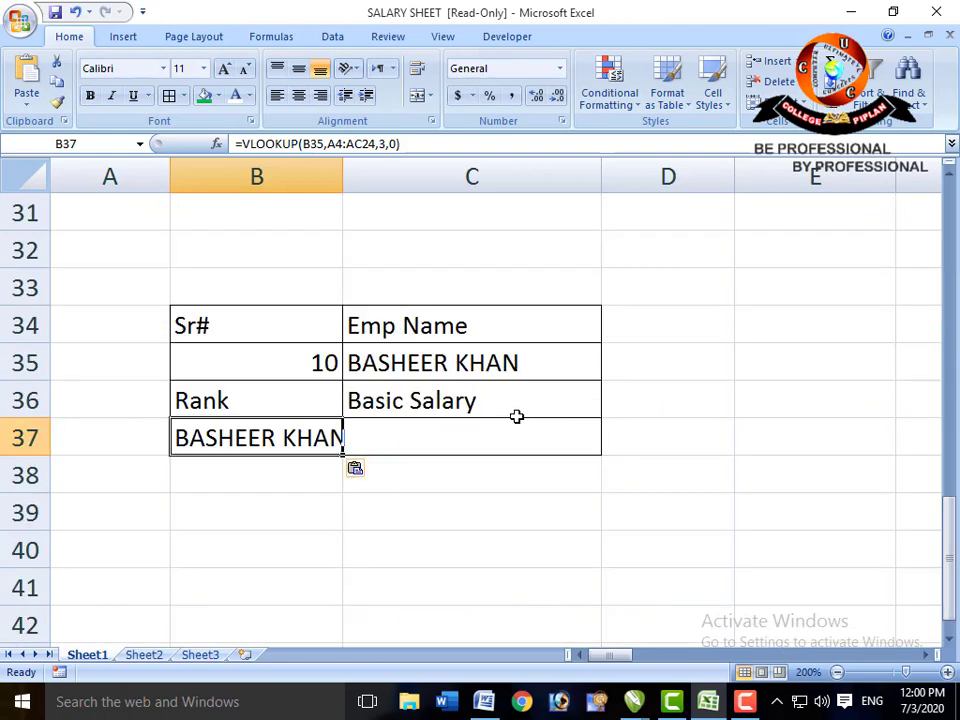
double_click(309, 424)
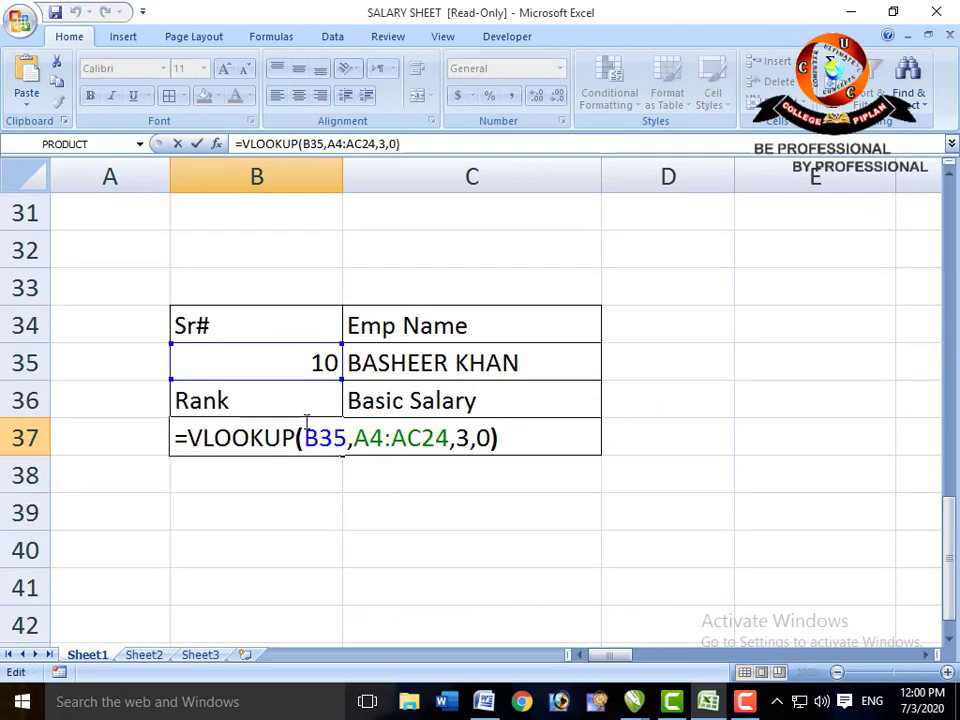
key("Left")
key("Left")
key("BackSpace")
type("4")
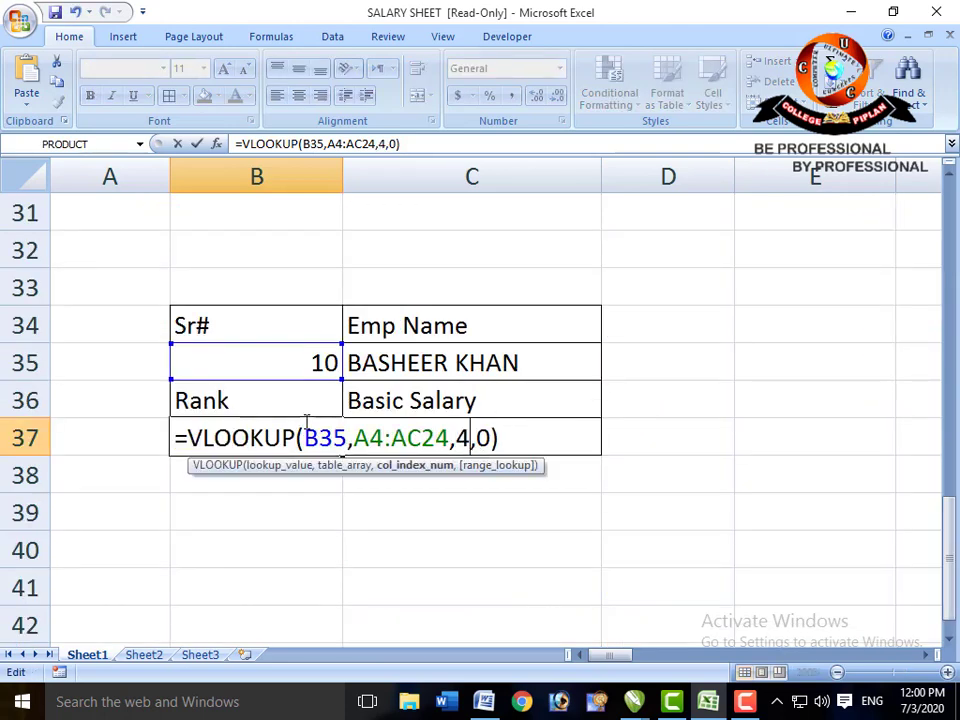
key("Return")
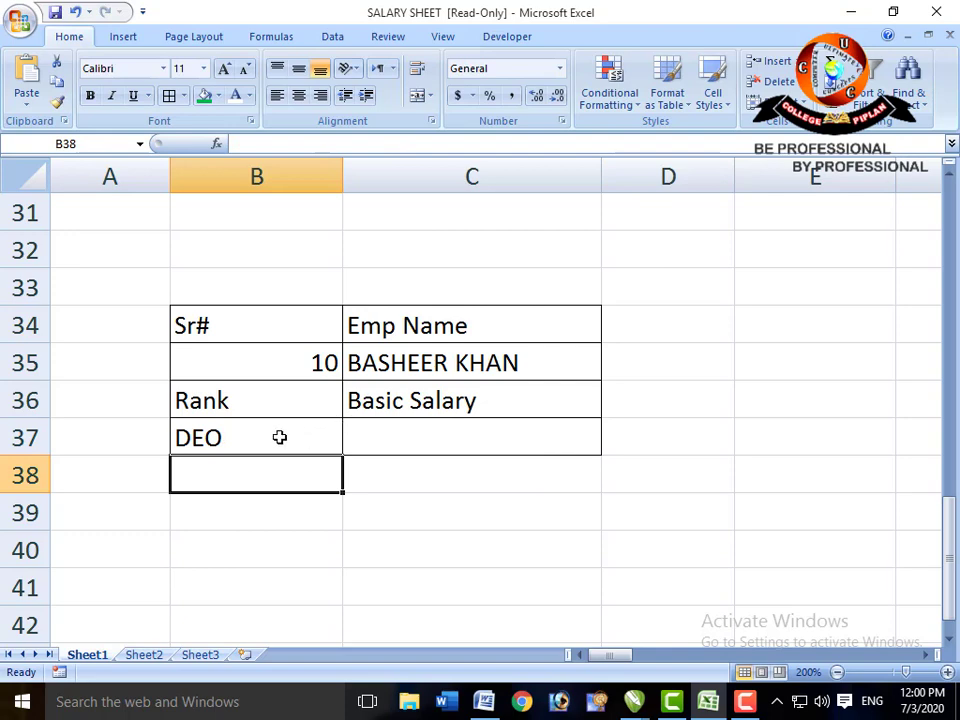
- Enter 1 as the Sr# in B35 to test the name and rank lookups
left_click(285, 367)
type("1")
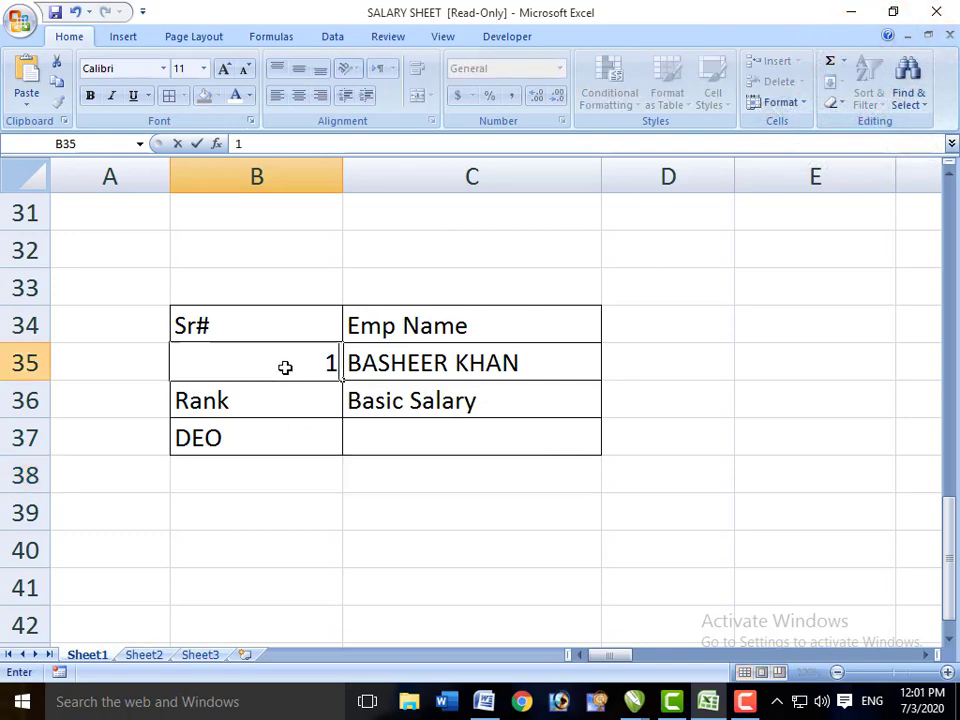
key("Return")
key("Up")
- Paste the copied VLOOKUP formula into the Basic Salary cell C37 and change its column index to 6
key("Down")
key("Down")
key("Right")
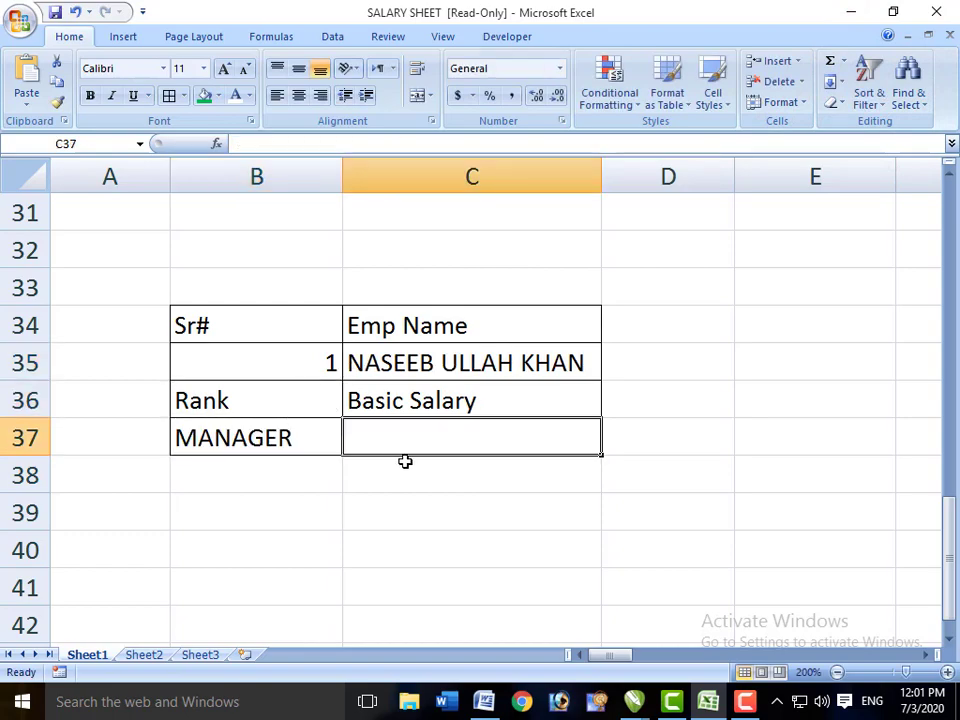
scroll(418, 459, "up", 6)
scroll(418, 459, "up", 4)
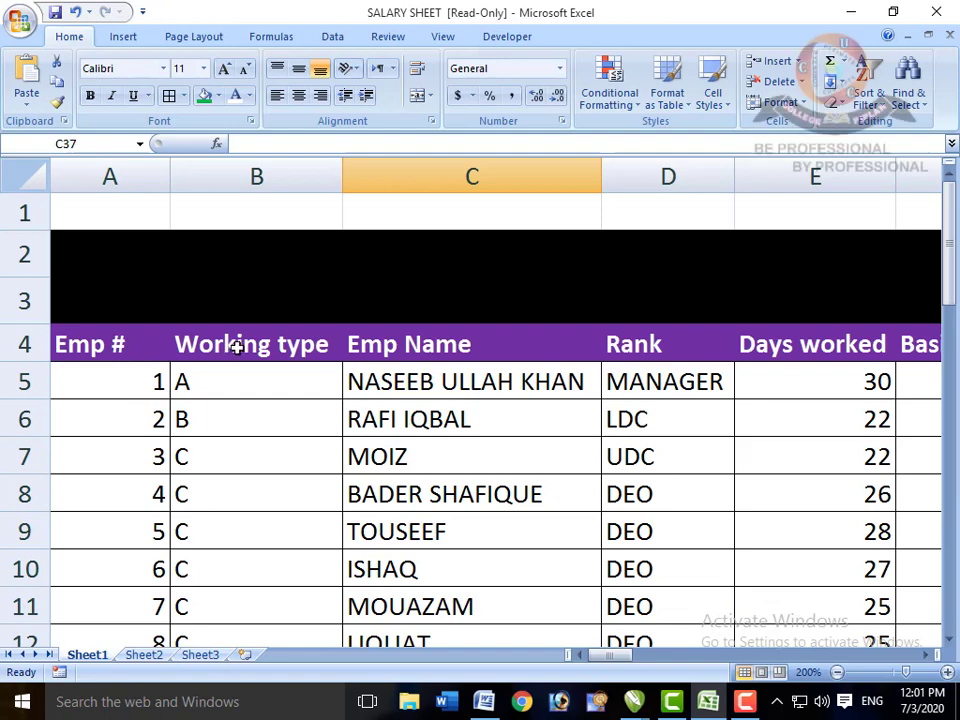
scroll(471, 553, "down", 10)
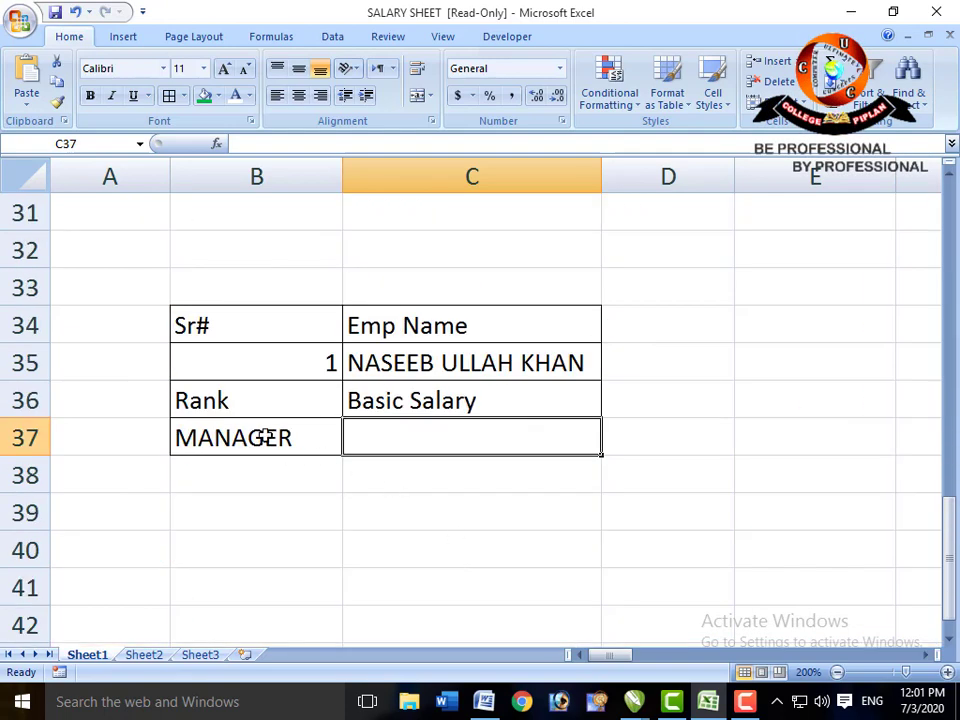
key("ctrl+v")
key("F2")
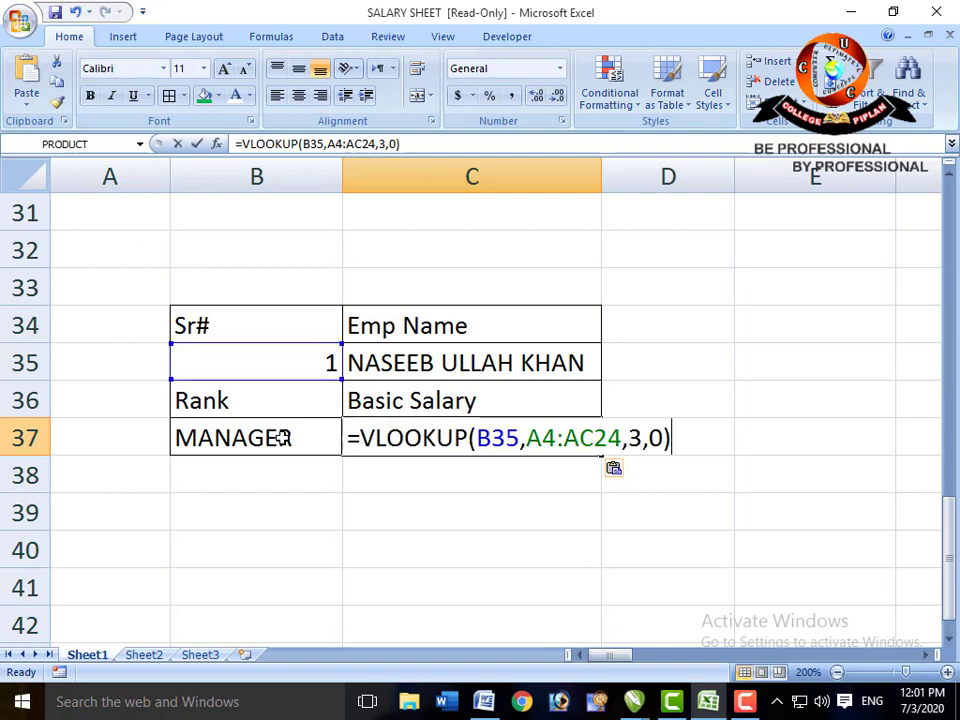
key("Left")
key("Left")
key("Left")
key("BackSpace")
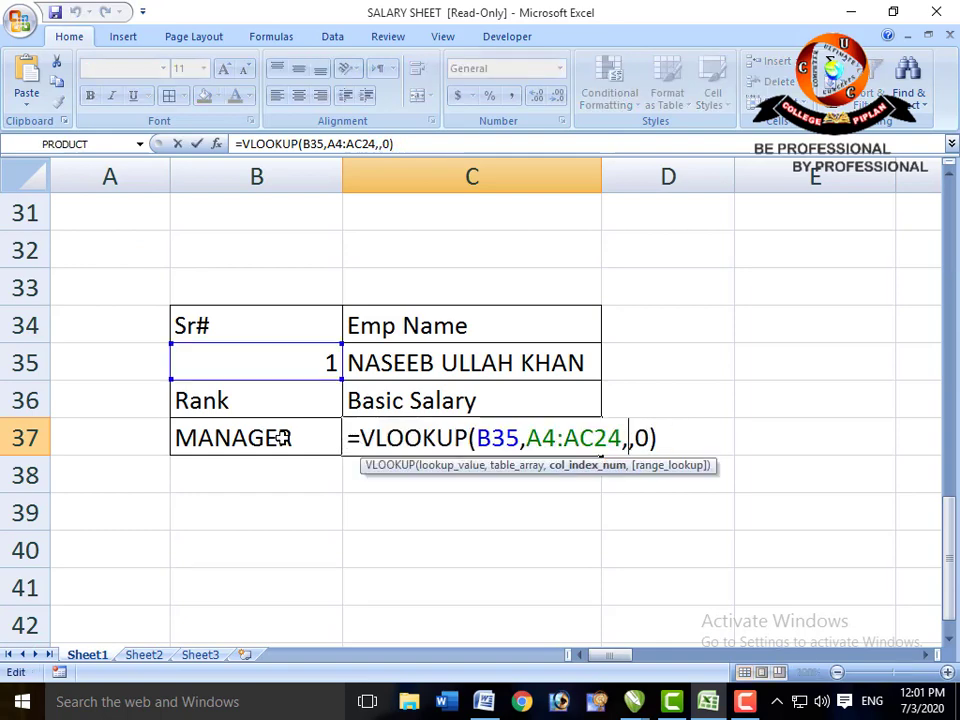
type("6")
key("Return")
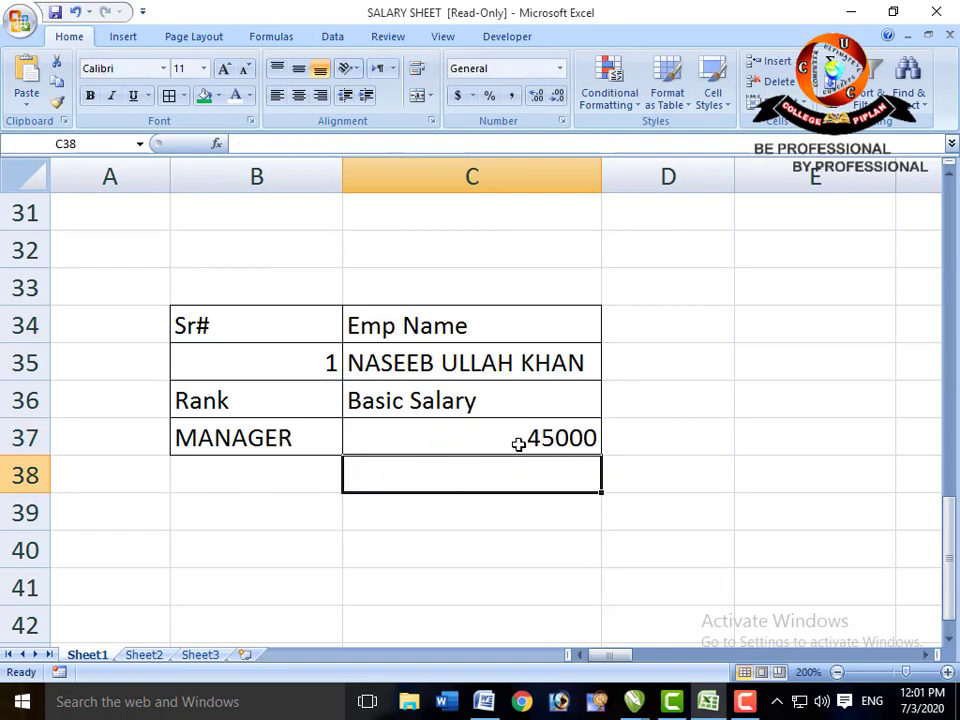
- Enter 15 as the Sr# in B35 to test the name, rank and basic salary lookups
left_click(300, 365)
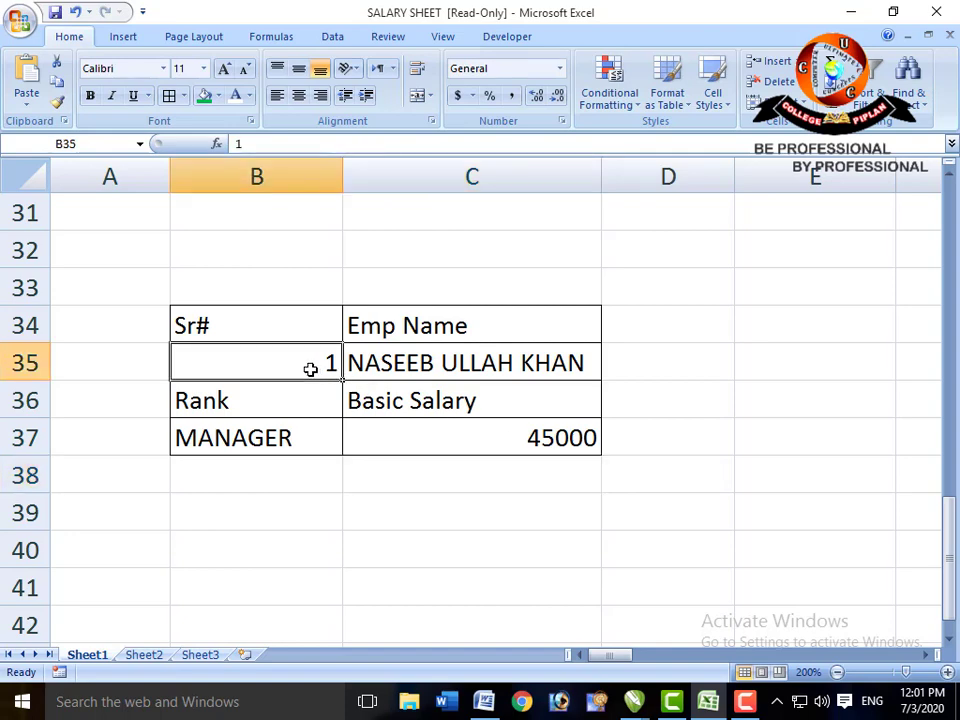
type("15")
key("Return")
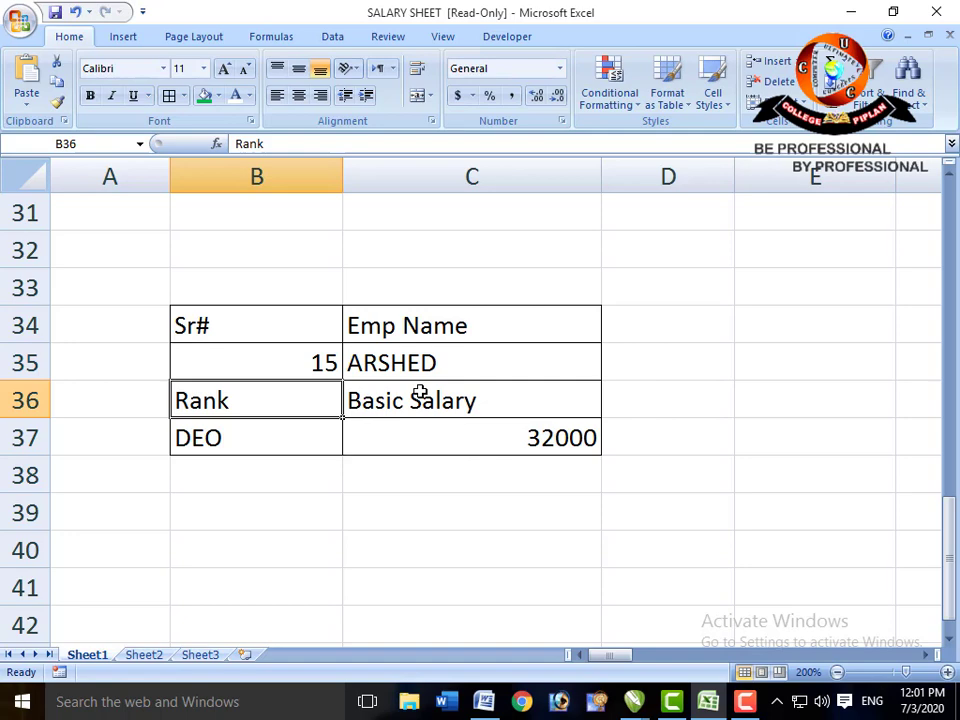
- Make the table range in the Emp Name VLOOKUP formula in C35 absolute as $A$4:$AC$24
key("Up")
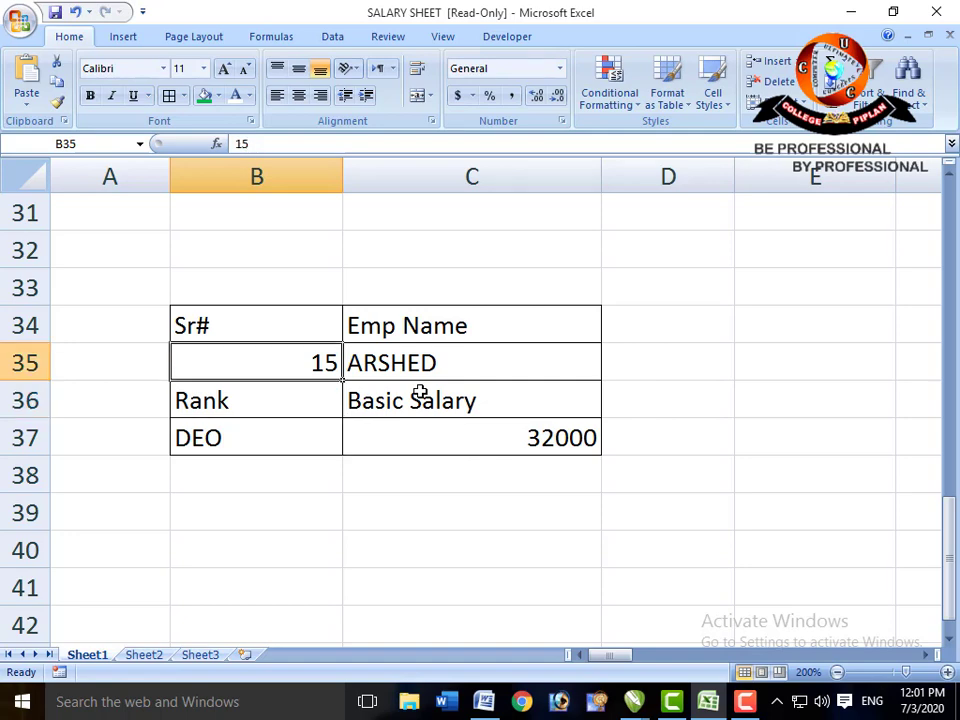
key("Right")
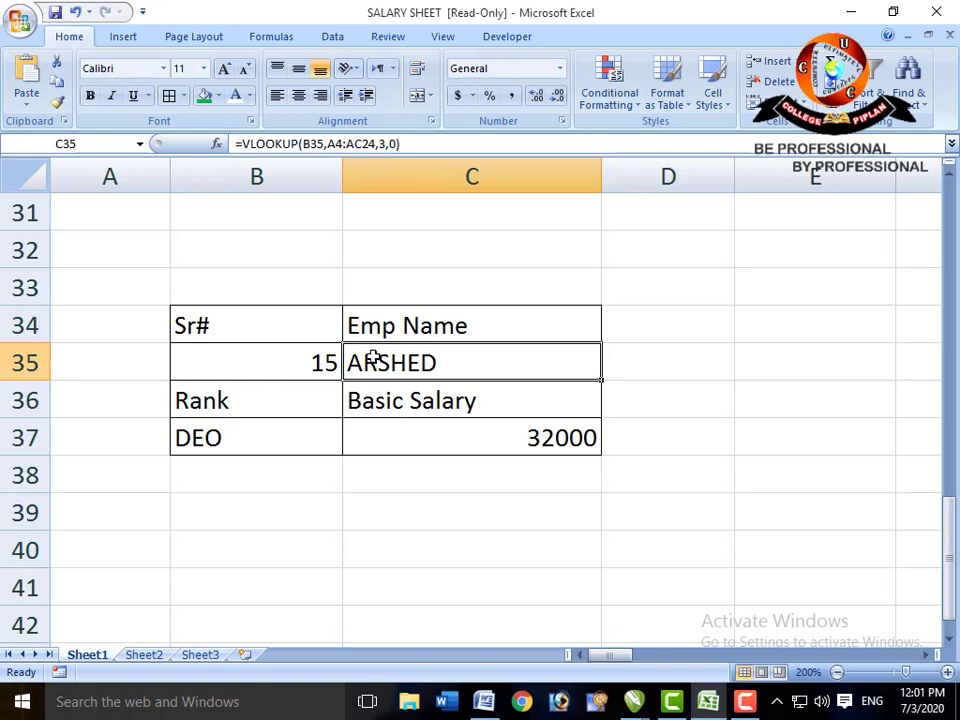
key("F2")
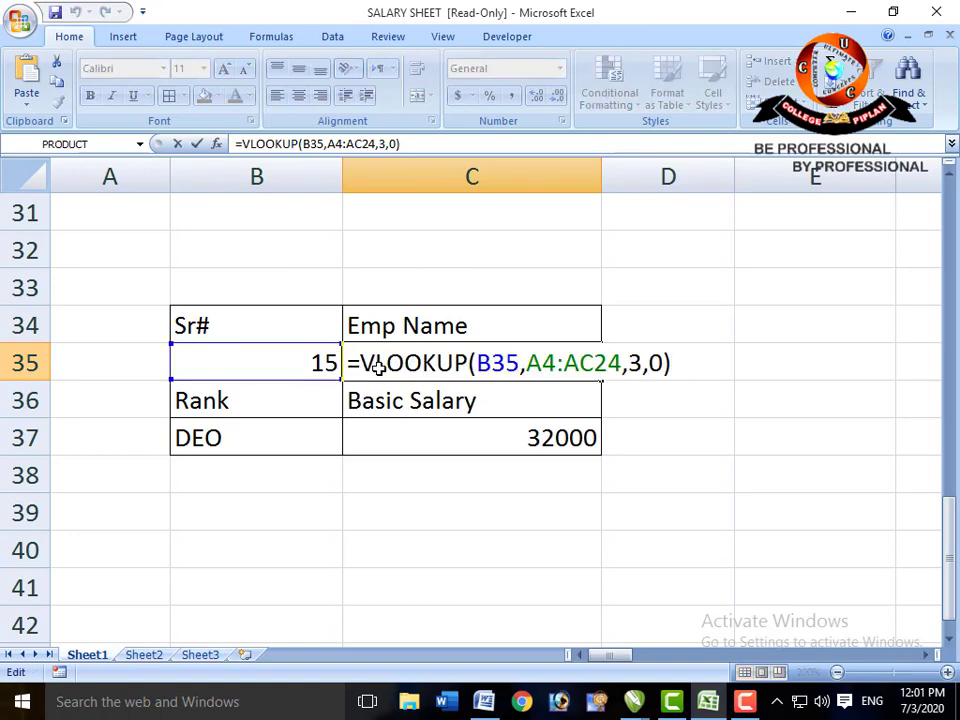
key("Left")
key("Left")
key("Left")
key("Left")
key("Left")
key("Left")
key("Left")
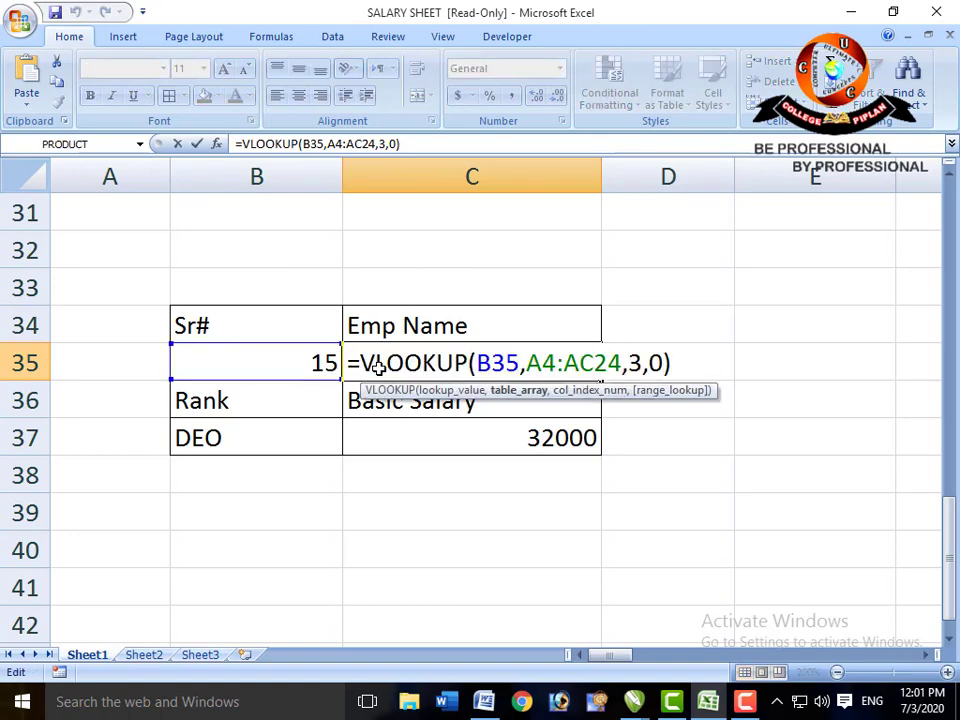
key("F4")
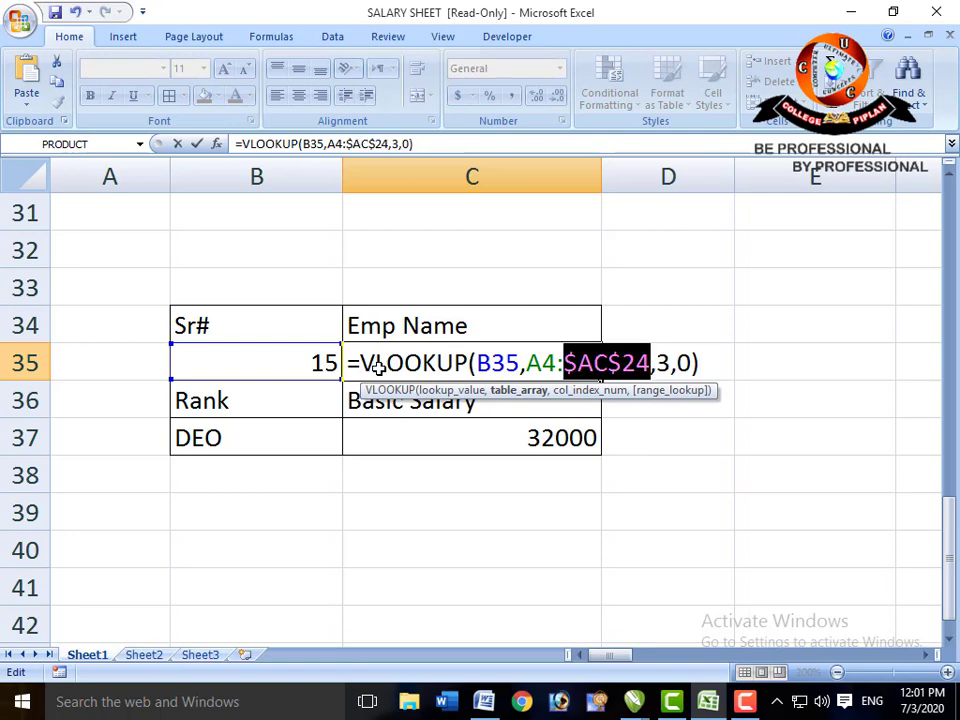
key("Left")
key("Left")
key("Left")
key("Left")
key("Left")
key("Left")
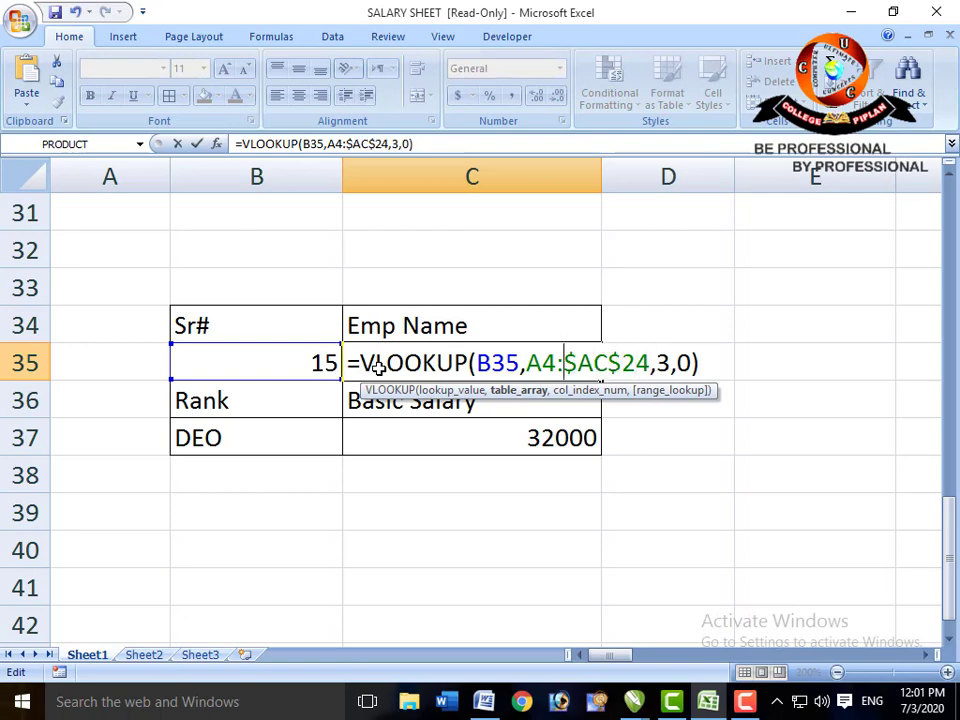
key("F4")
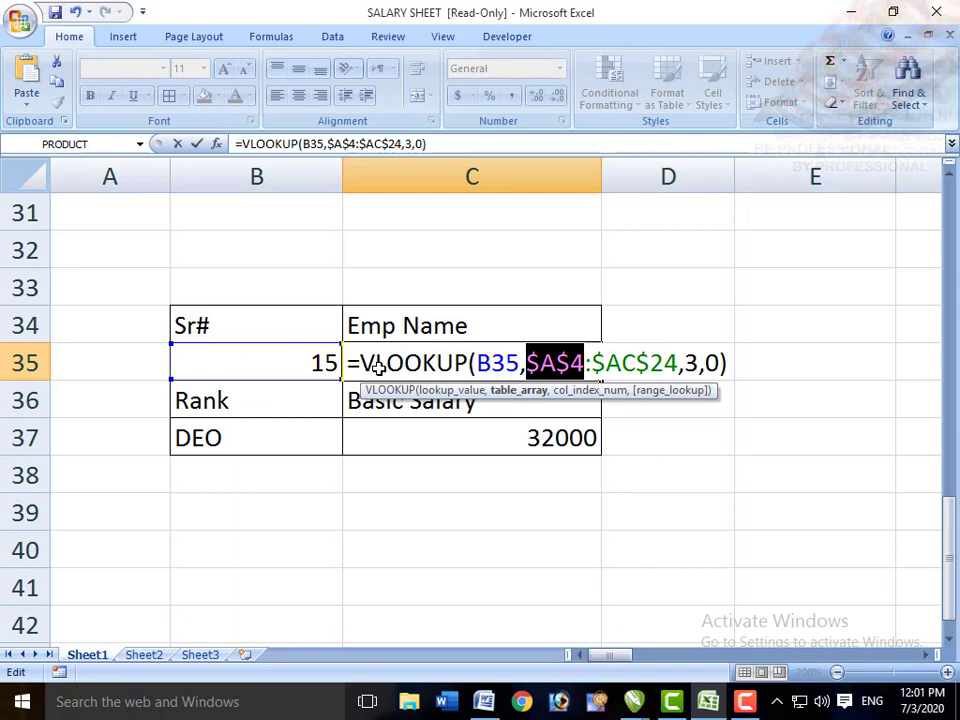
key("Return")
- Make the table range in the Rank VLOOKUP formula in B37 absolute as $A$4:$AC$24
key("Down")
key("Left")
key("F2")
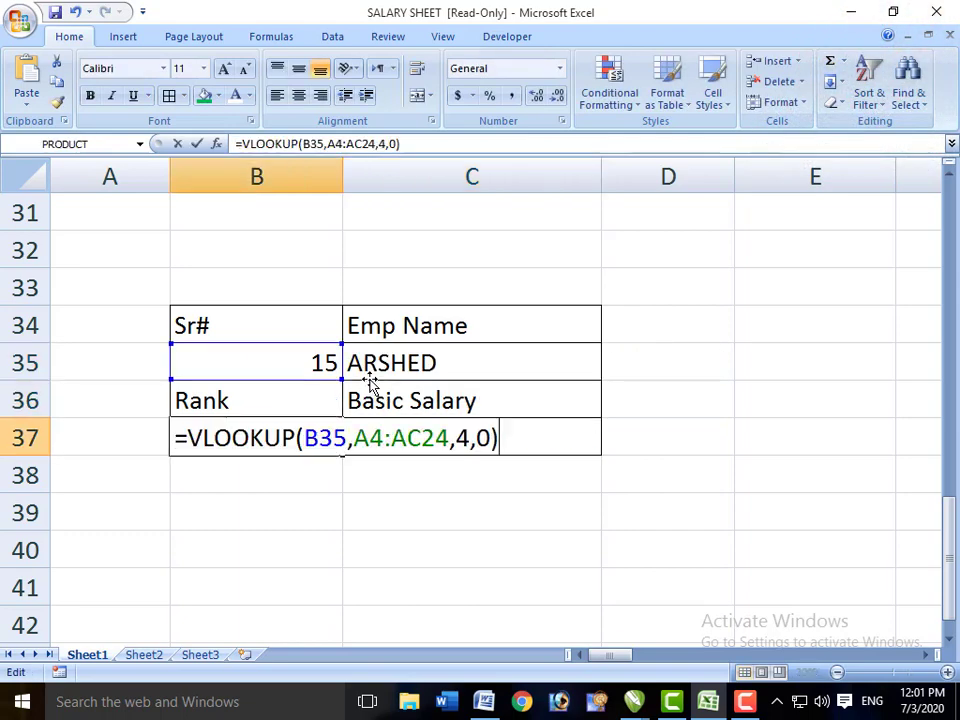
key("Left")
key("Left")
key("Left")
key("Left")
key("Left")
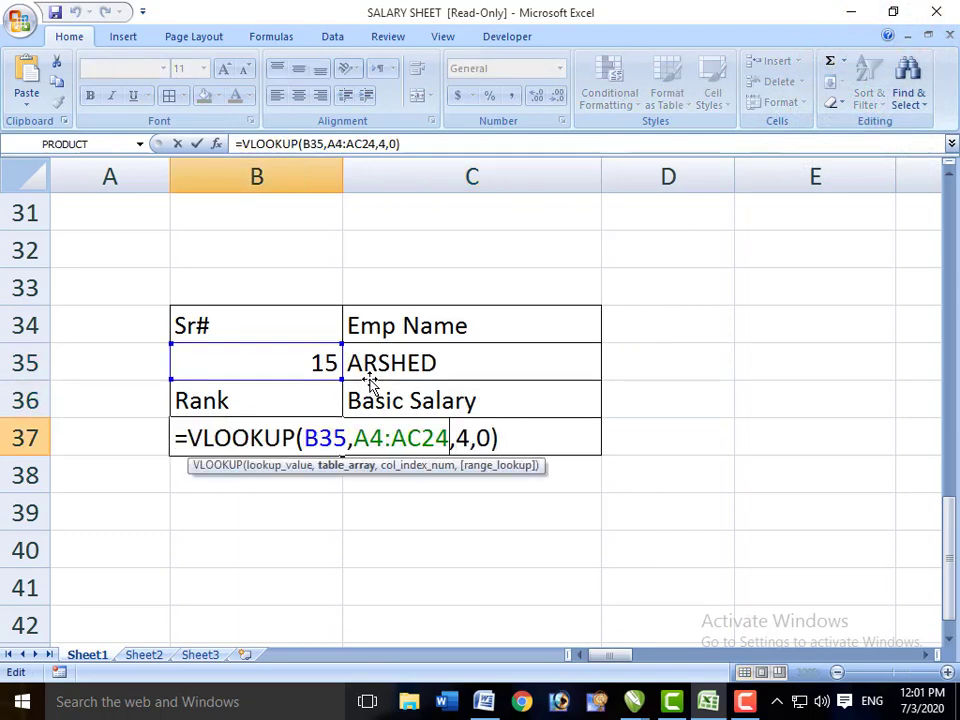
key("F4")
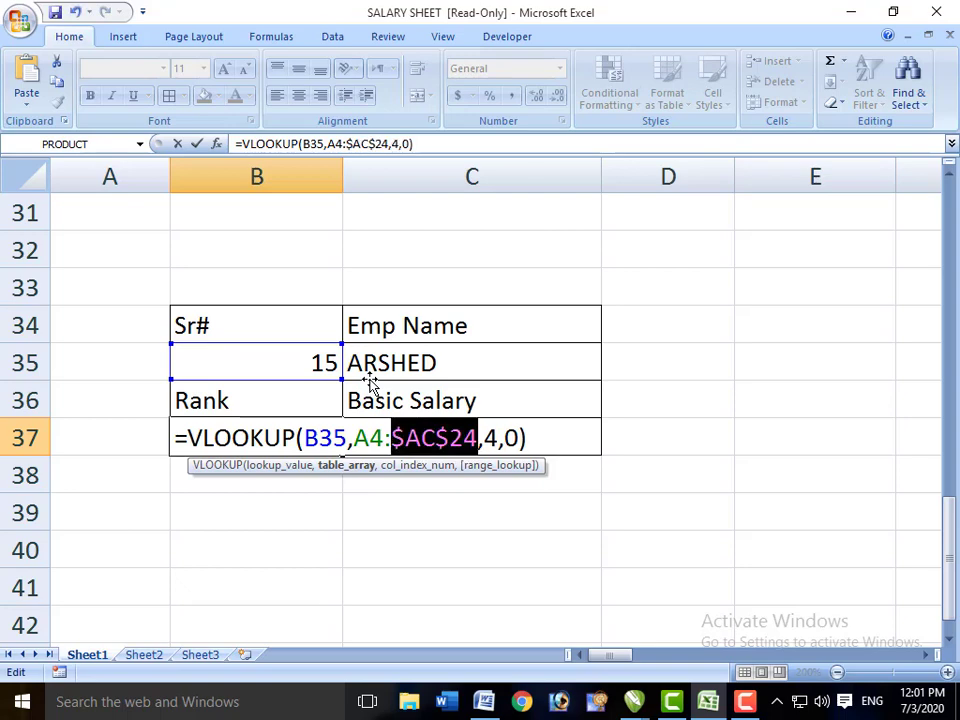
key("Left")
key("Left")
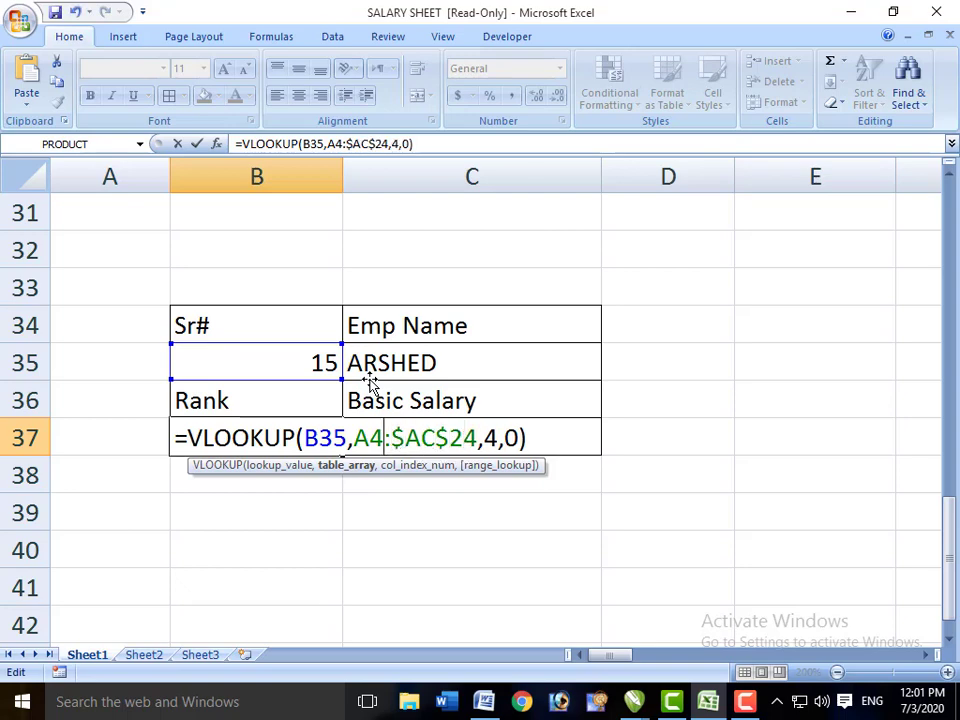
key("F4")
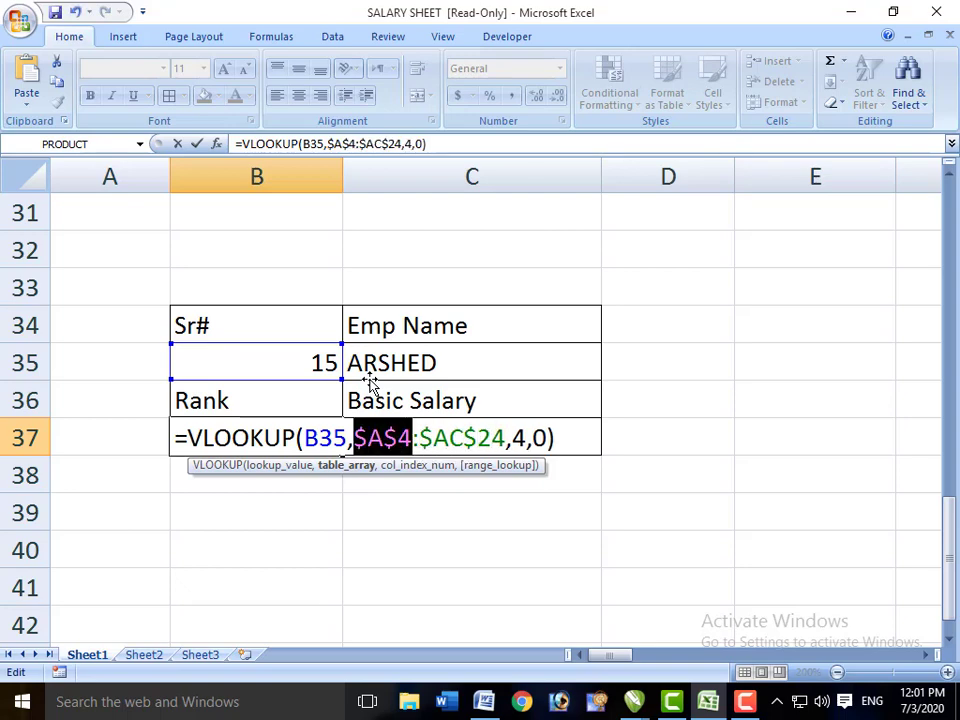
key("Return")
- Make the table range in the Basic Salary VLOOKUP formula in C37 absolute as $A$4:$AC$24
key("Up")
key("Right")
key("Right")
key("Left")
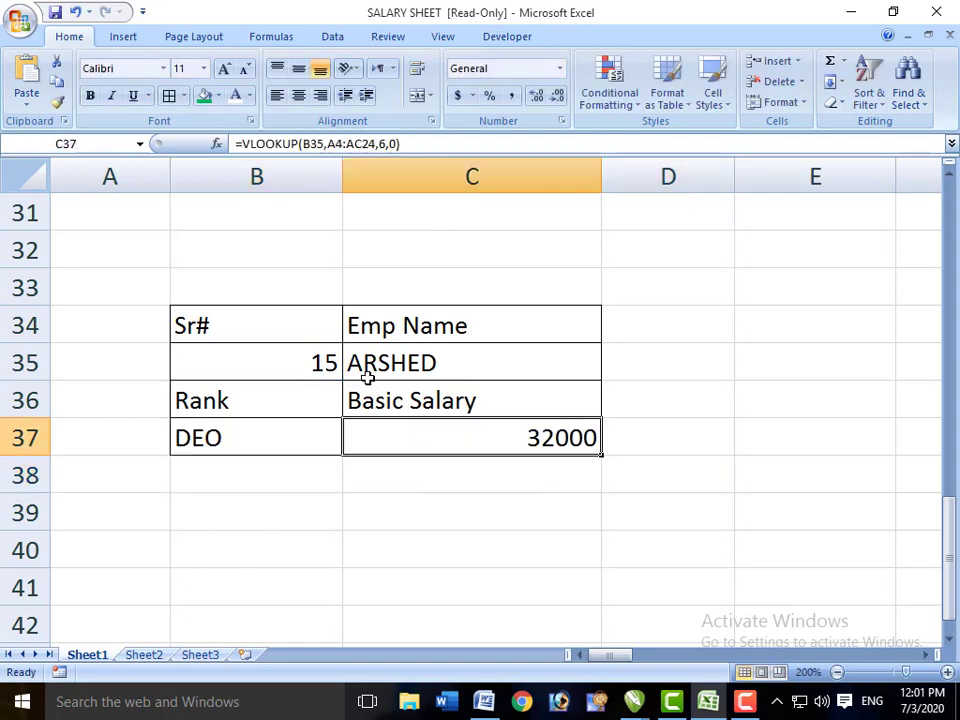
key("F2")
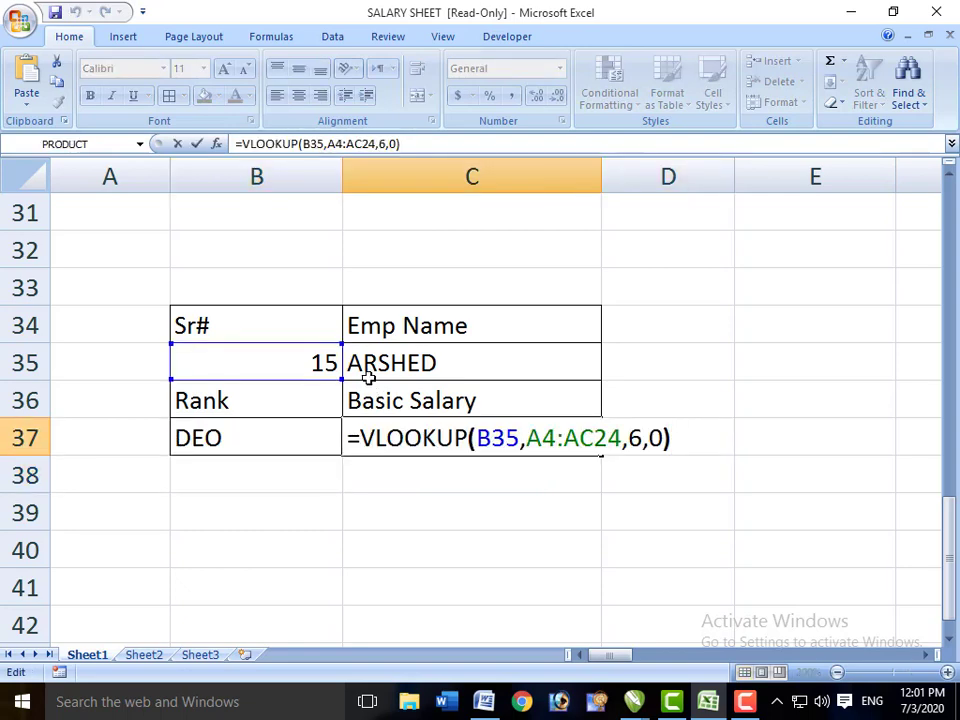
key("Left")
key("Left")
key("Left")
key("Left")
key("Left")
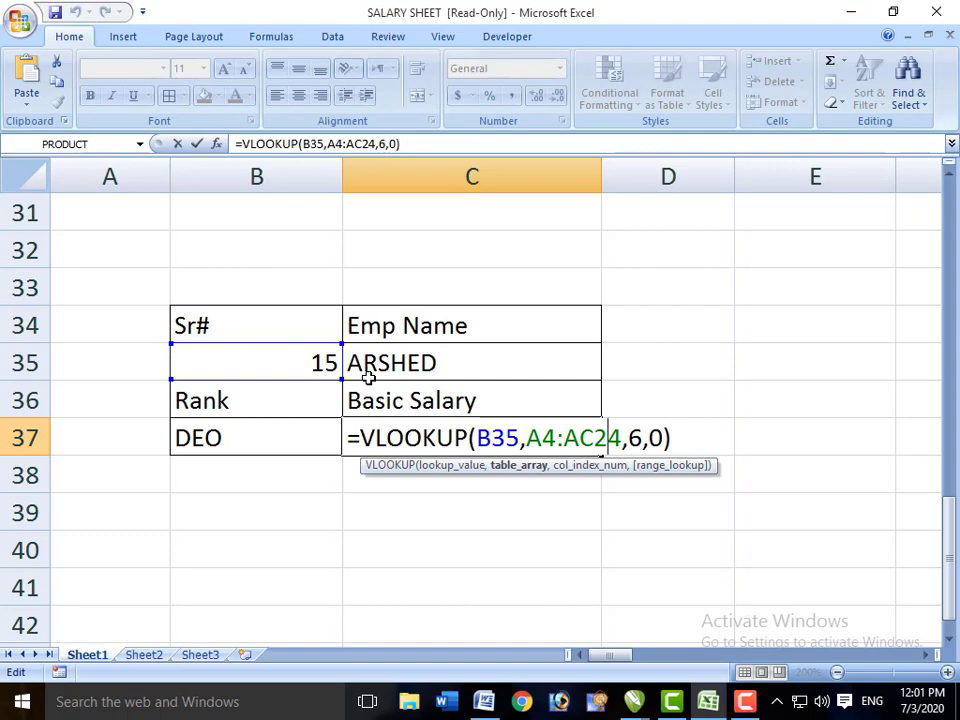
key("F4")
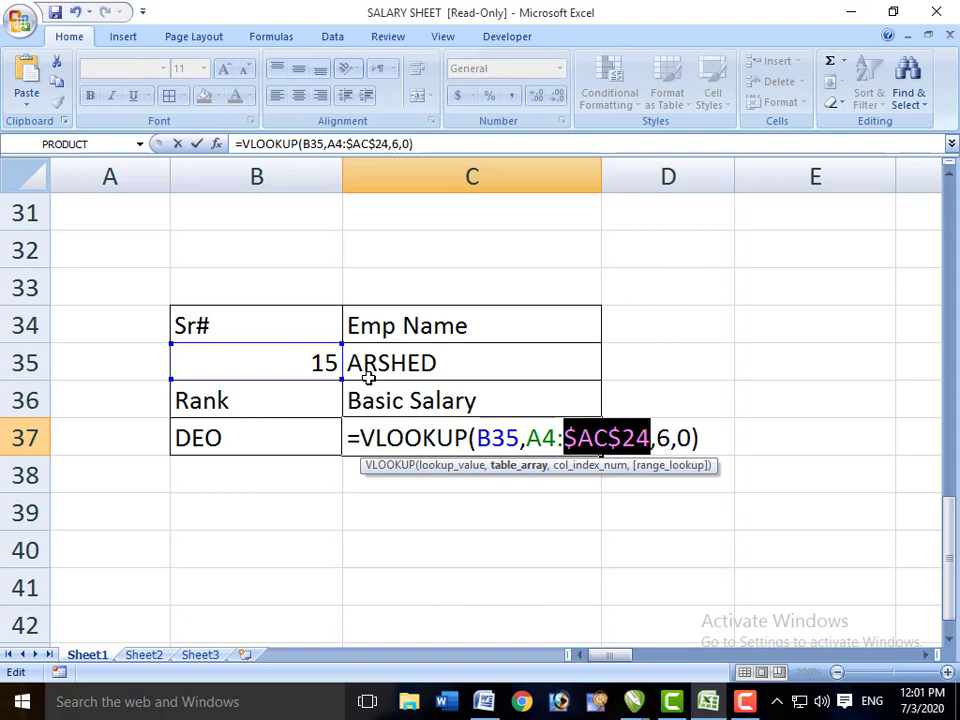
key("Left")
key("Left")
key("Left")
key("Left")
key("Left")
key("Left")
key("Left")
key("Left")
key("Left")
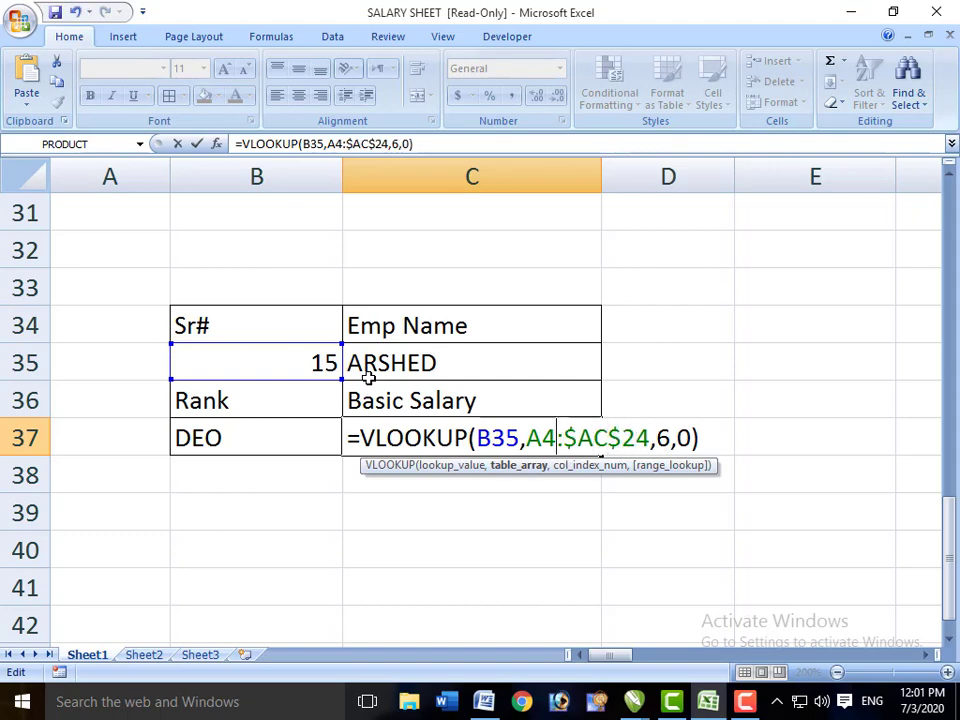
key("F4")
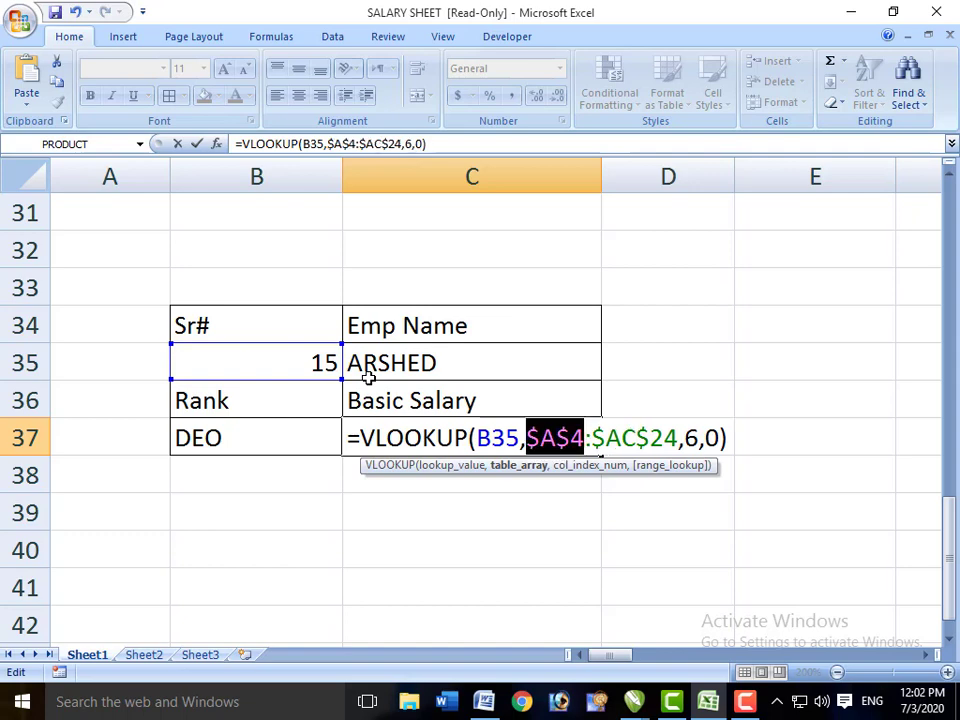
key("ctrl+Return")
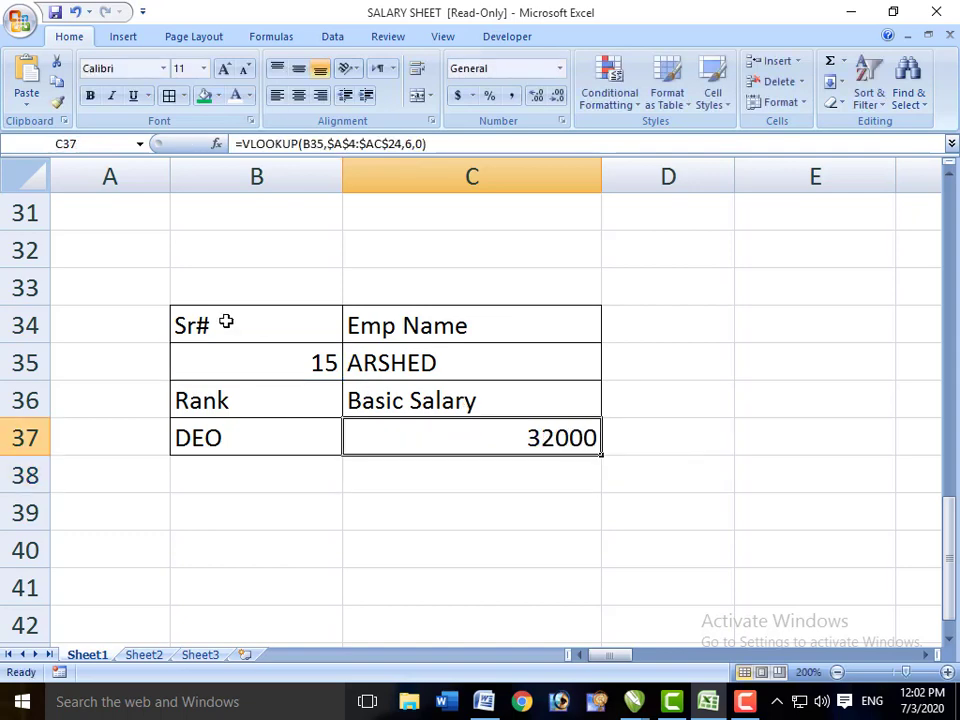
key("Left")
key("Up")
key("Up")
key("Up")
key("shift+Right")
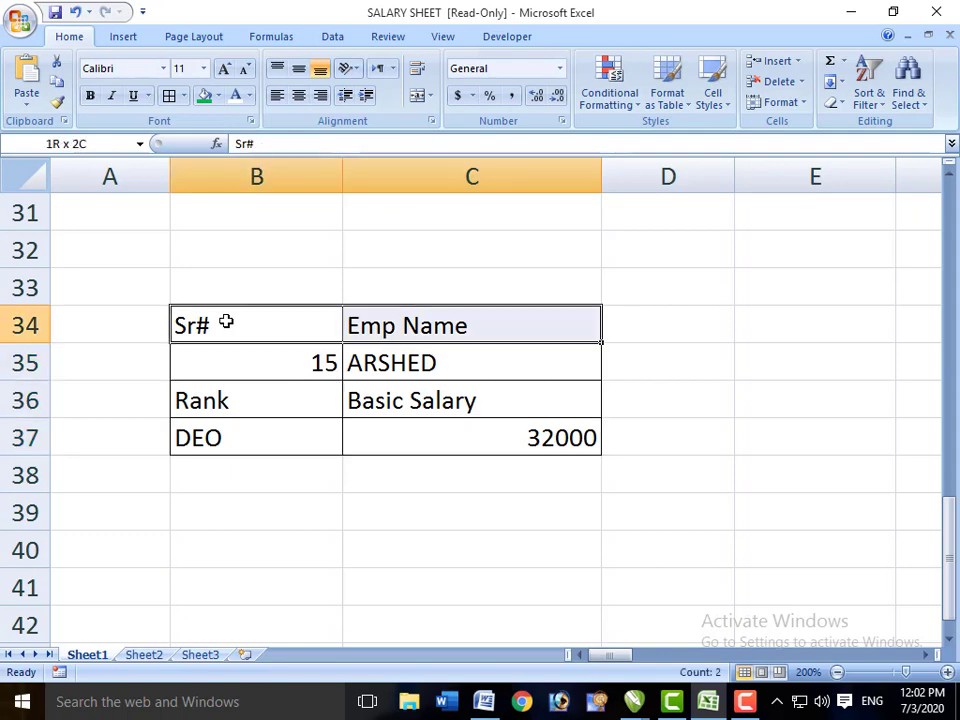
key("ctrl+shift+Down")
key("ctrl+shift+Down")
key("ctrl+shift+Up")
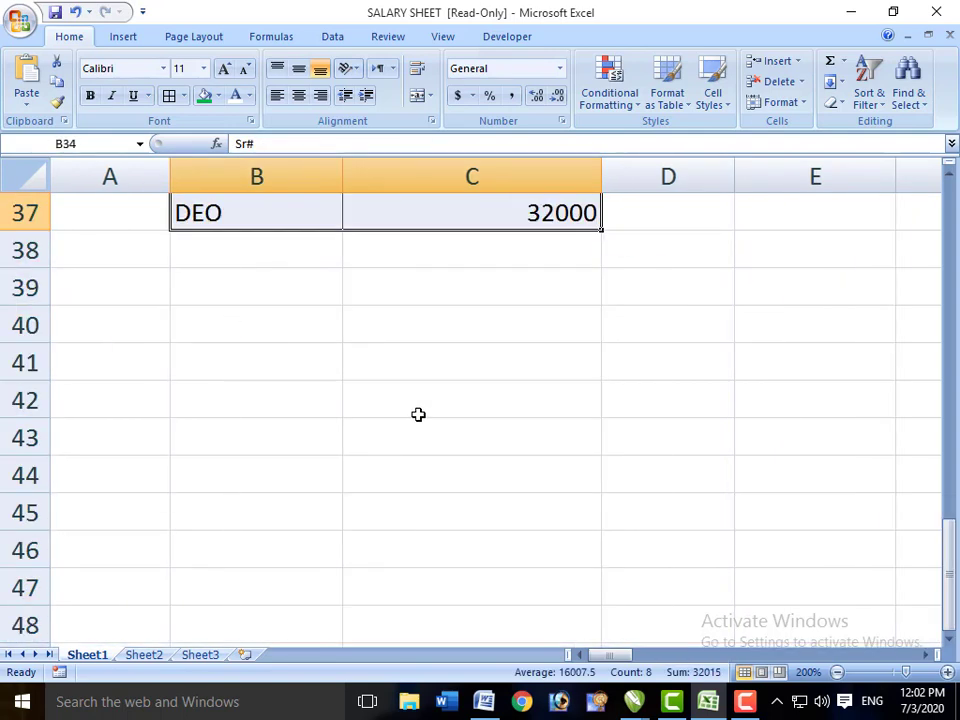
scroll(418, 414, "up", 2)
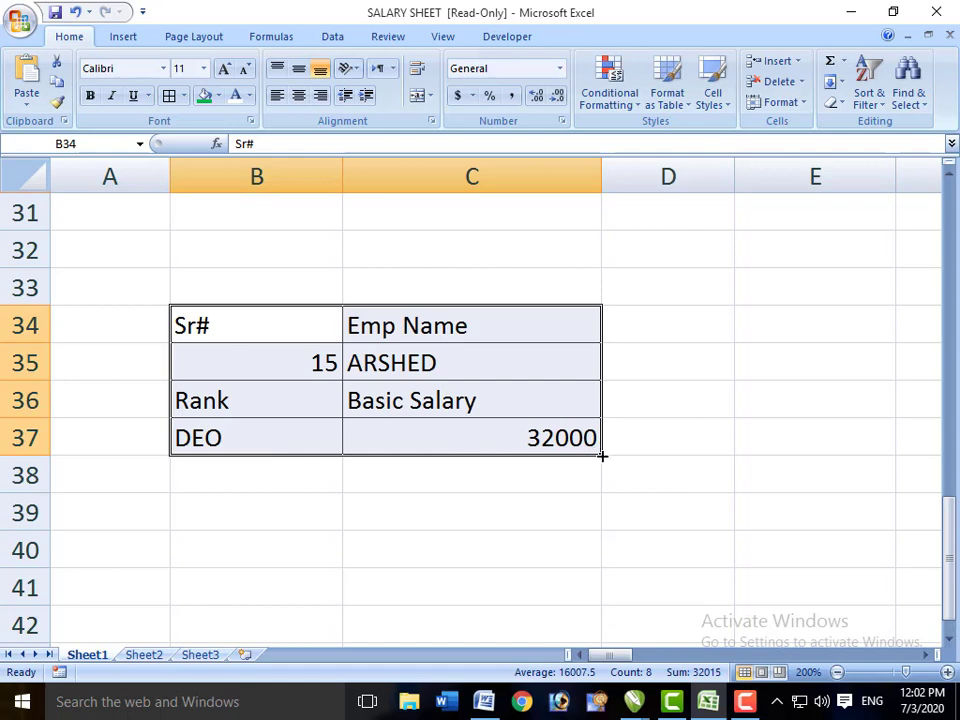
left_click(599, 508)
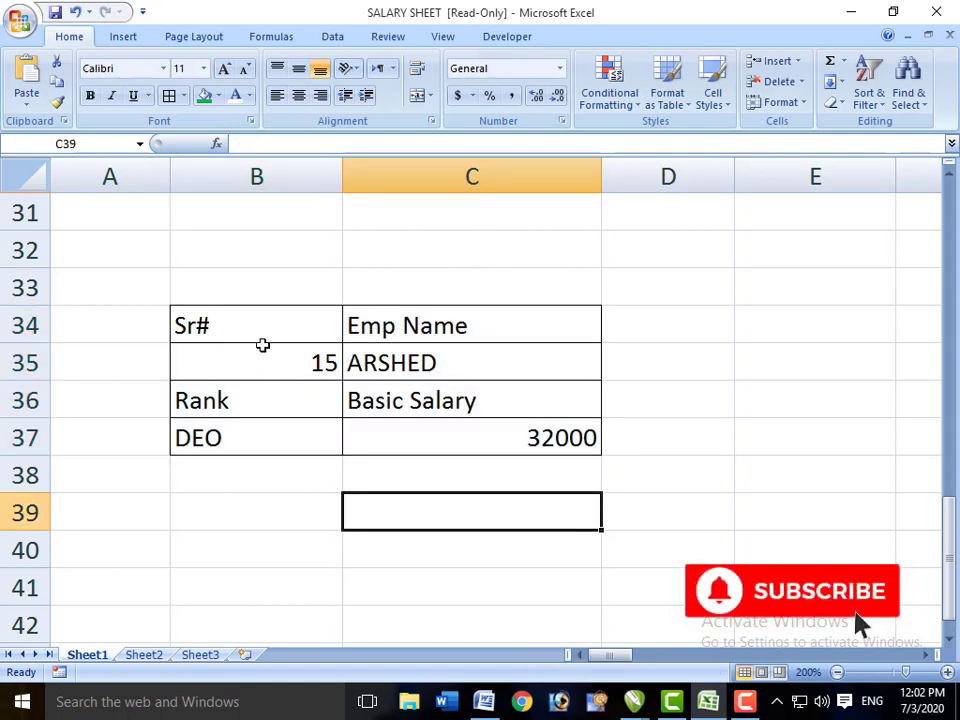
- Fill the lookup form B34:C37 down through row 41 to create a second form below it
key("Up")
key("Up")
key("Up")
key("Up")
key("Up")
key("Left")
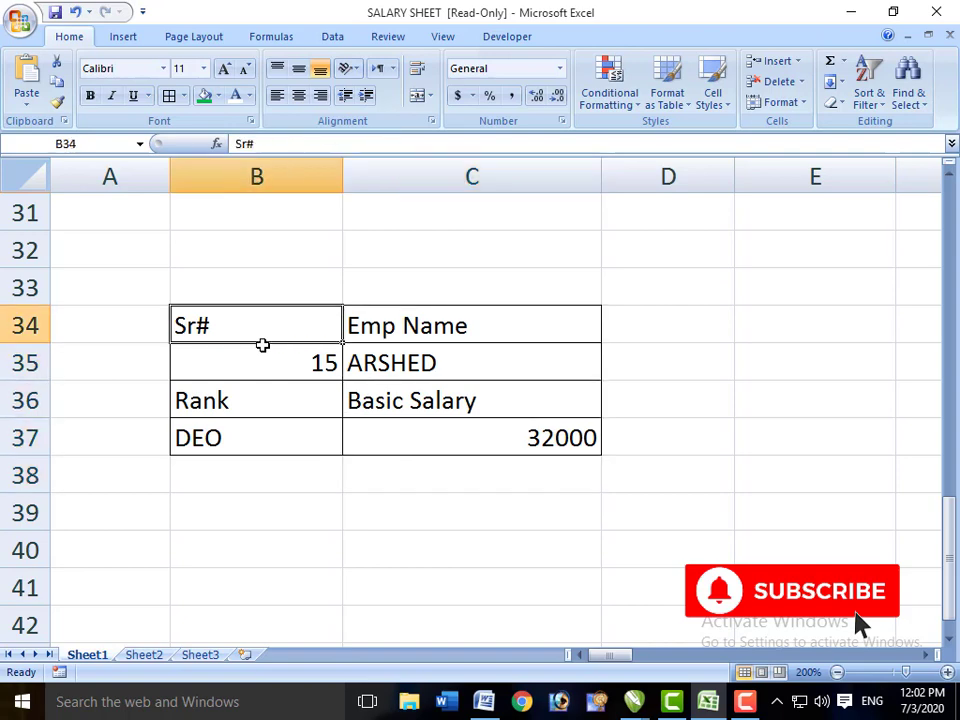
key("shift+Down")
key("shift+Right")
key("shift+Down")
key("shift+Down")
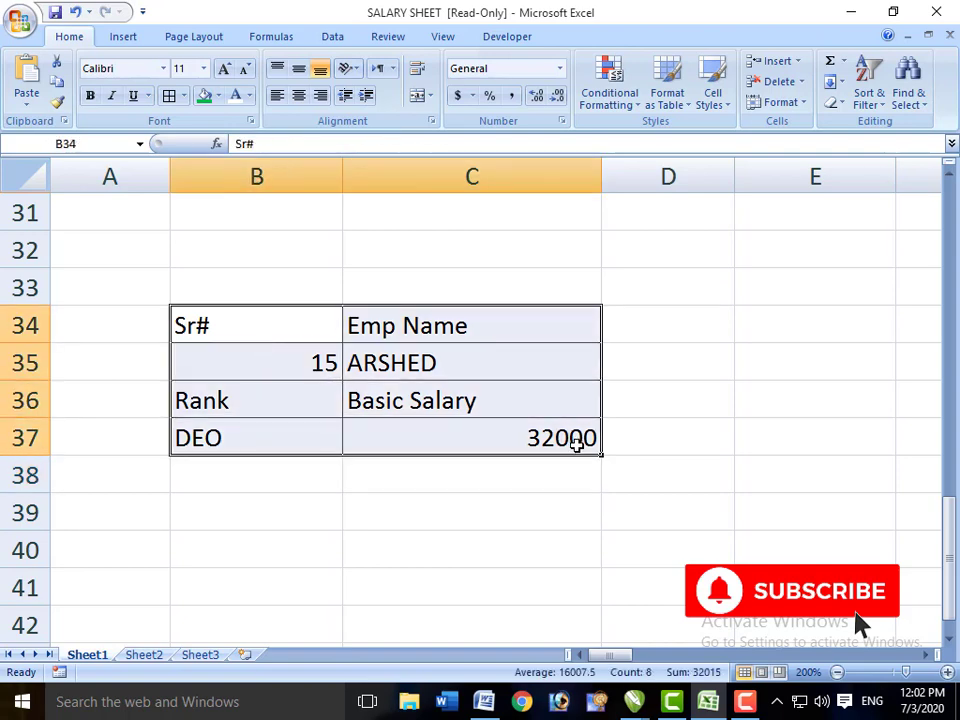
left_click_drag(597, 456, 591, 620)
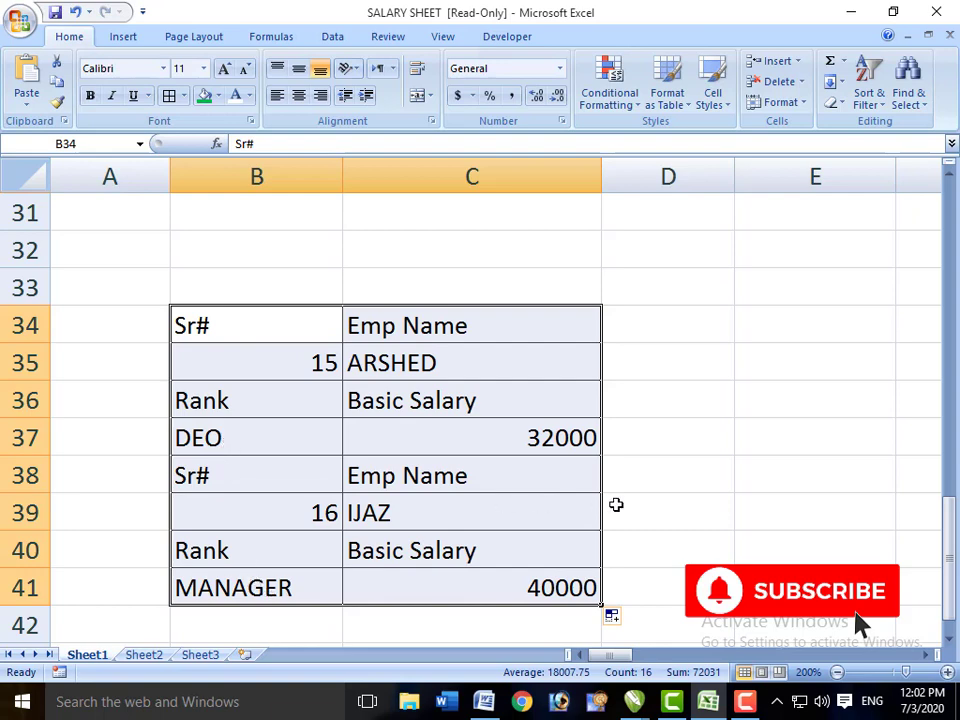
left_click(615, 506)
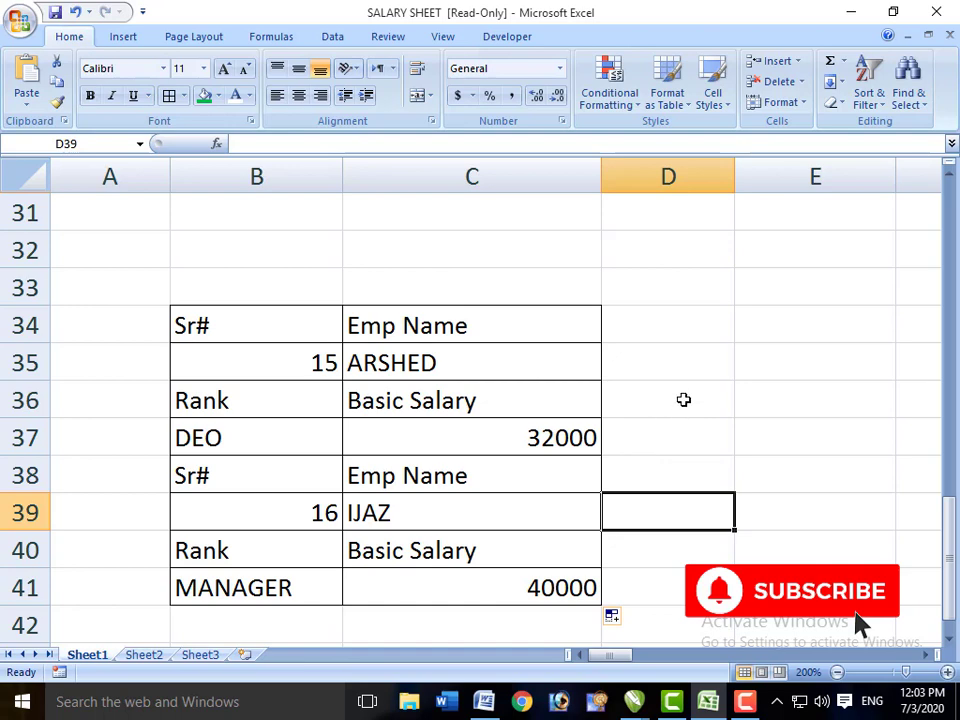
scroll(683, 399, "up", 2)
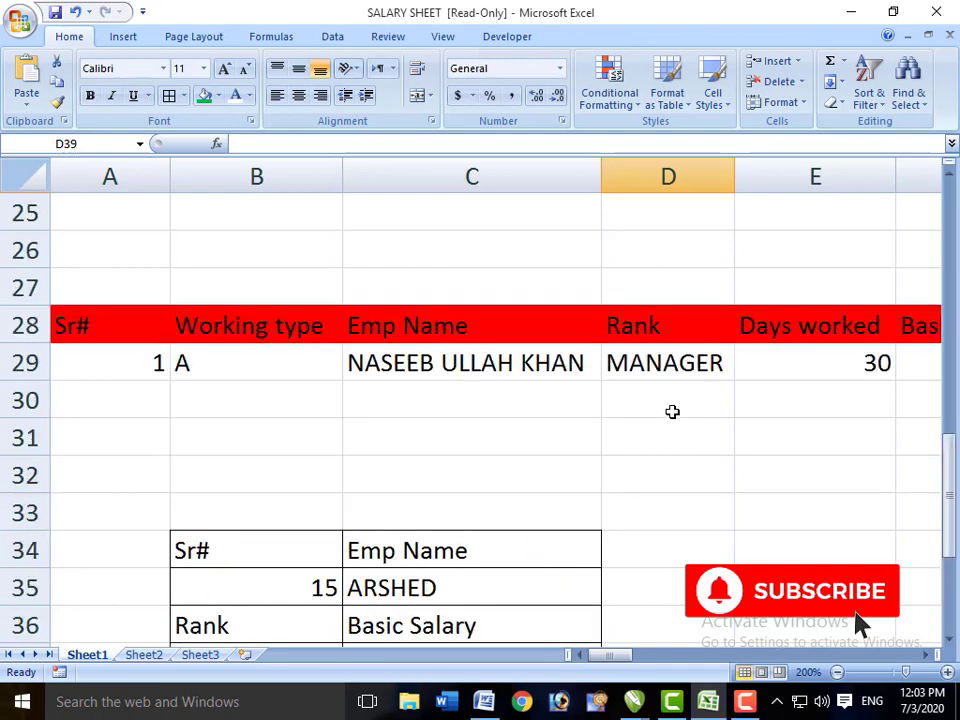
scroll(672, 412, "down", 2)
scroll(675, 420, "down", 2)
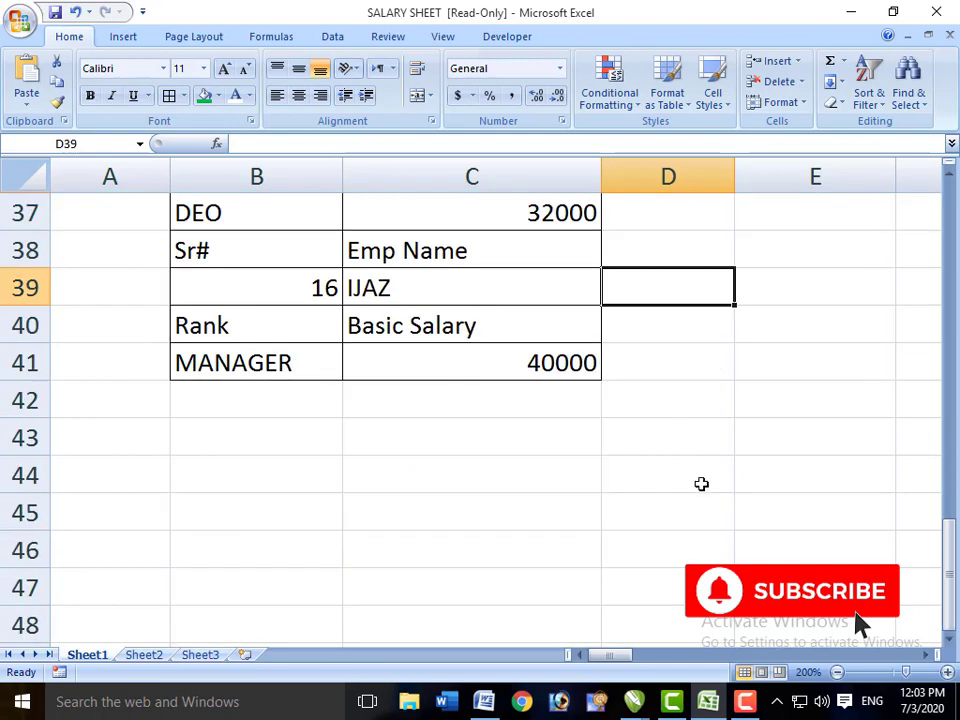